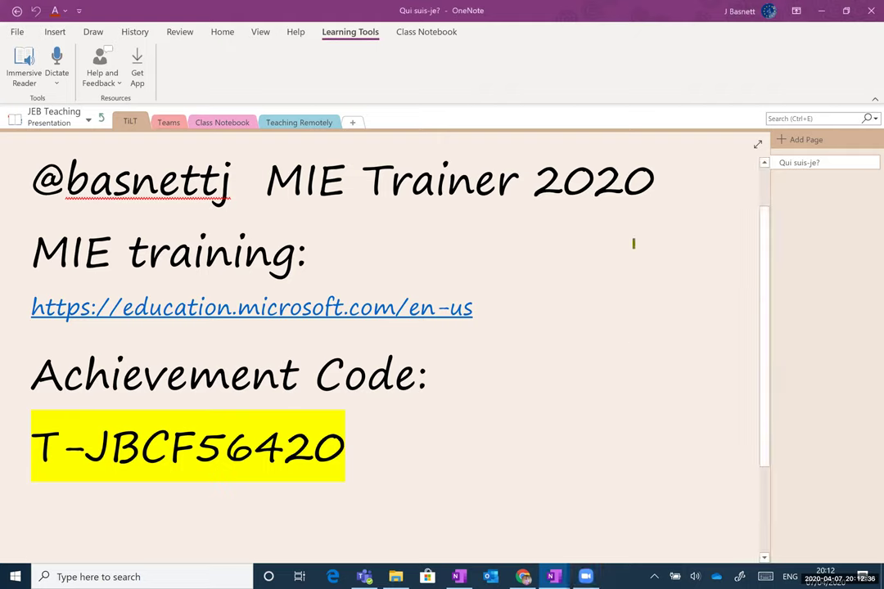
- Draw two yellow arrows, one pointing at the MIE training link and one pointing at the highlighted achievement code
{"action": "left_click_drag", "start_coordinate": [630, 247], "coordinate": [497, 309]}
{"action": "left_click_drag", "start_coordinate": [535, 274], "coordinate": [544, 328]}
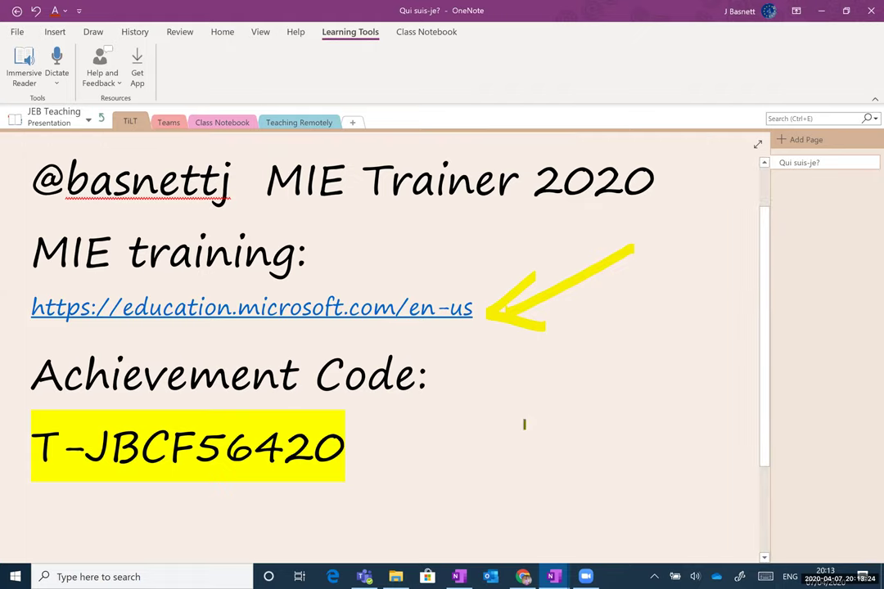
{"action": "left_click_drag", "start_coordinate": [576, 397], "coordinate": [385, 450]}
{"action": "left_click_drag", "start_coordinate": [446, 414], "coordinate": [463, 462]}
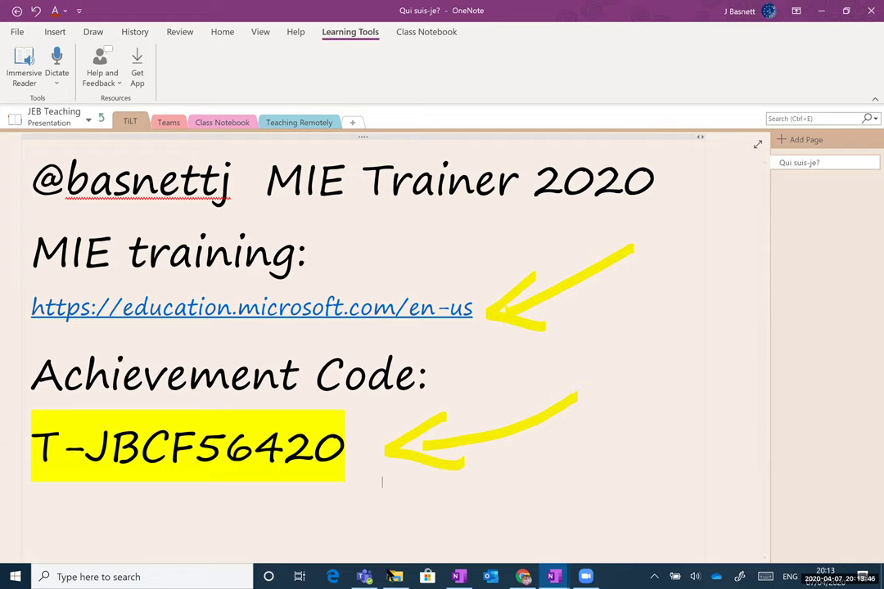
- Switch to Microsoft Teams and look through the list of class and resource teams and the French U4 JEB channel posts
{"action": "left_click", "coordinate": [364, 497]}
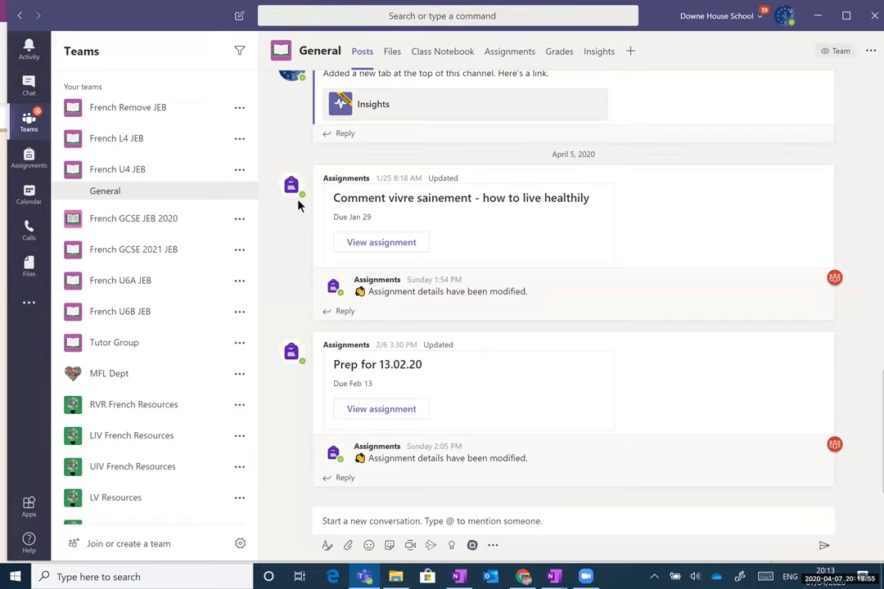
{"action": "scroll", "coordinate": [296, 201], "scroll_direction": "up", "scroll_amount": 2}
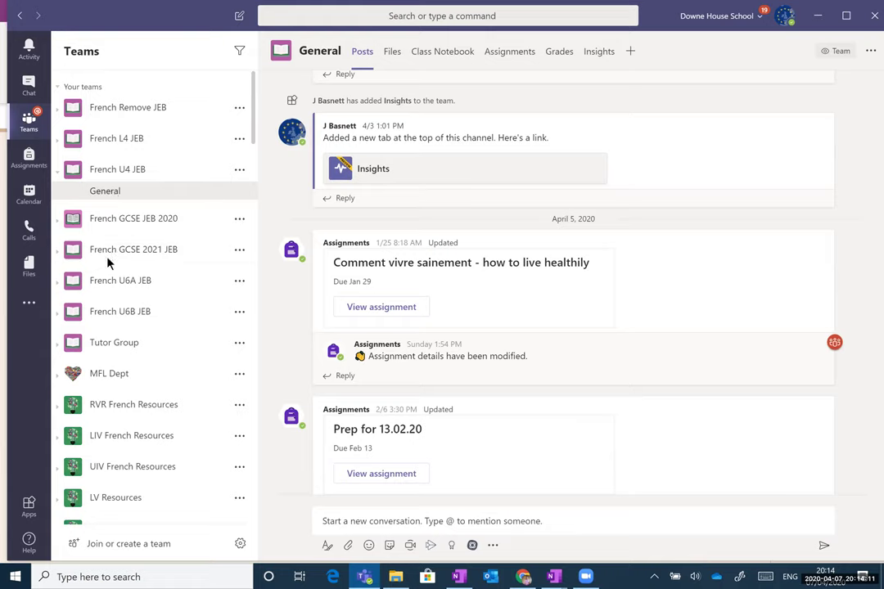
{"action": "scroll", "coordinate": [122, 308], "scroll_direction": "down", "scroll_amount": 3}
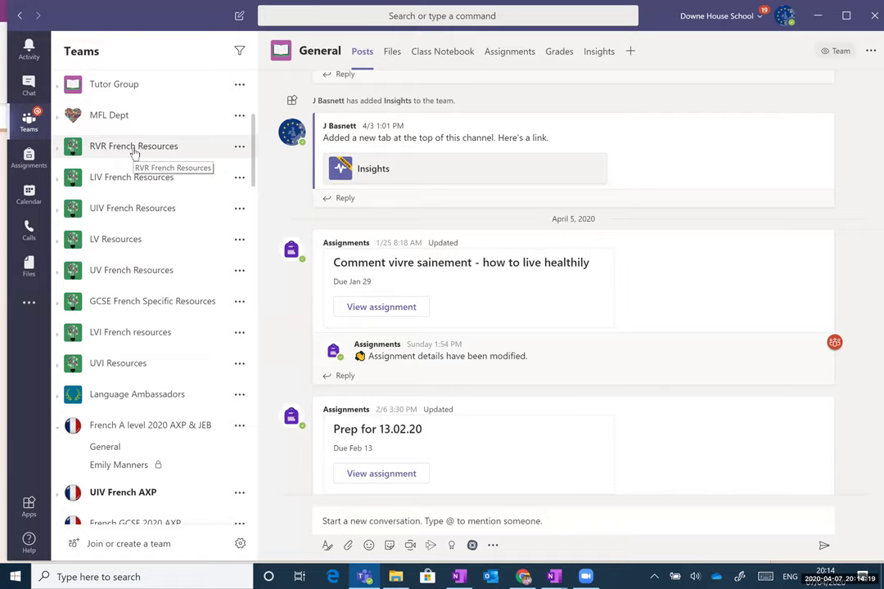
{"action": "scroll", "coordinate": [131, 172], "scroll_direction": "down", "scroll_amount": 3}
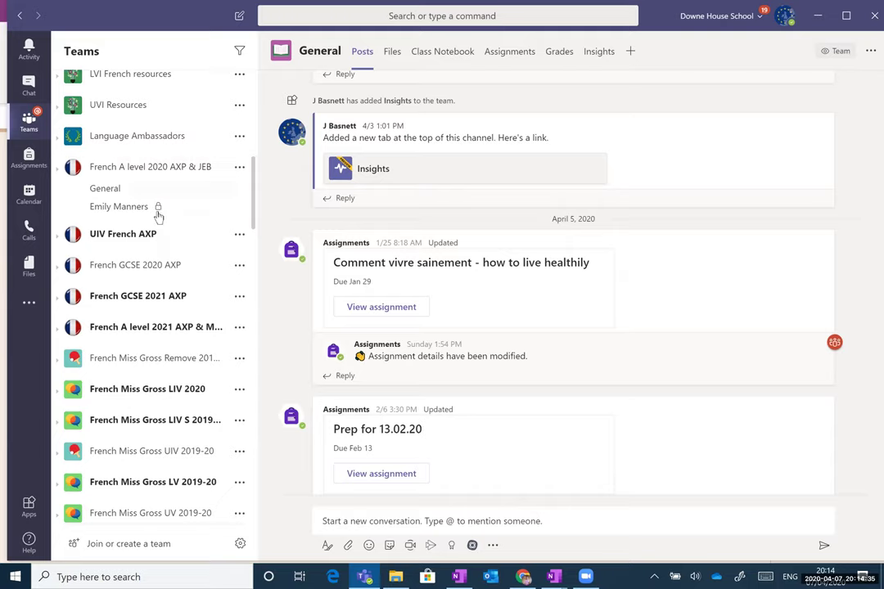
{"action": "scroll", "coordinate": [146, 343], "scroll_direction": "down", "scroll_amount": 2}
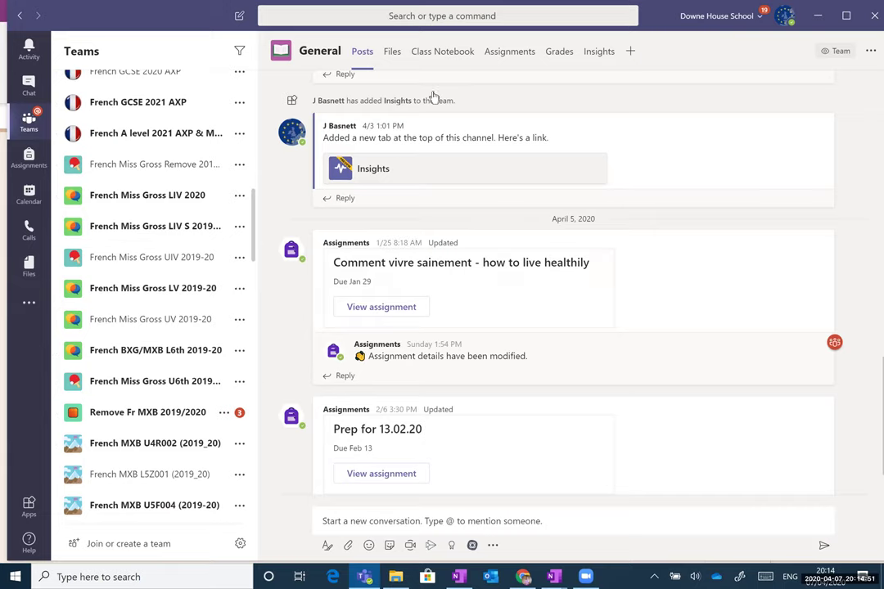
{"action": "scroll", "coordinate": [163, 160], "scroll_direction": "up", "scroll_amount": 10}
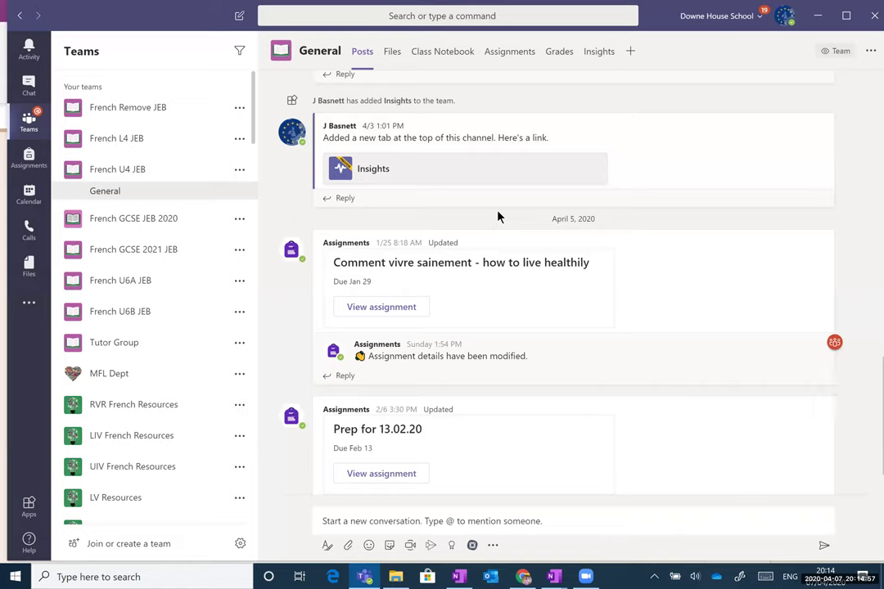
{"action": "scroll", "coordinate": [498, 217], "scroll_direction": "up", "scroll_amount": 1}
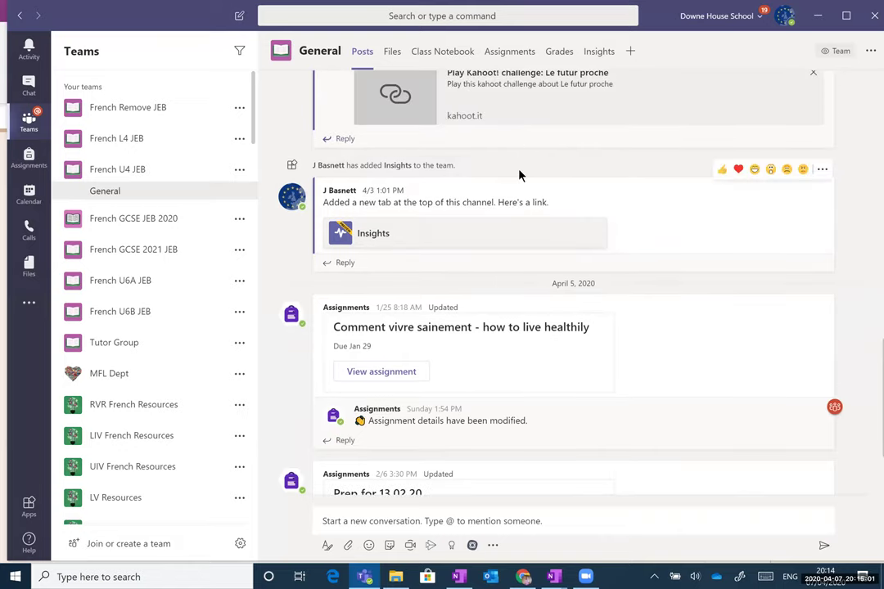
{"action": "scroll", "coordinate": [519, 176], "scroll_direction": "up", "scroll_amount": 1}
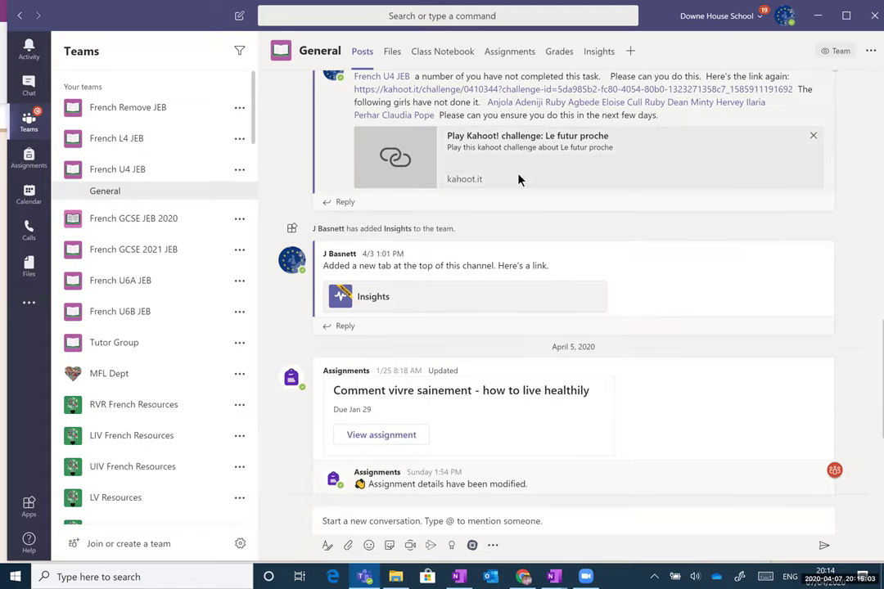
{"action": "scroll", "coordinate": [519, 180], "scroll_direction": "down", "scroll_amount": 1}
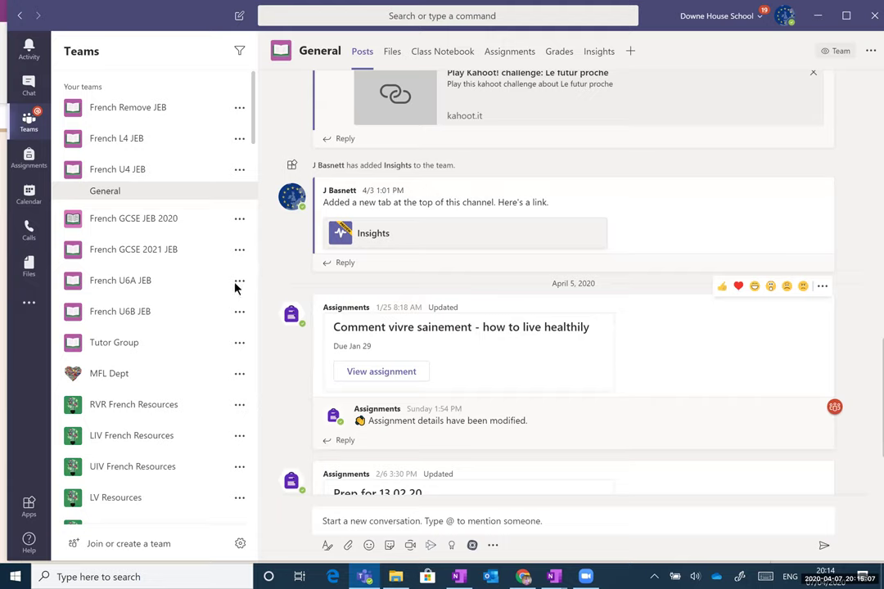
{"action": "scroll", "coordinate": [211, 317], "scroll_direction": "down", "scroll_amount": 5}
{"action": "scroll", "coordinate": [209, 319], "scroll_direction": "down", "scroll_amount": 5}
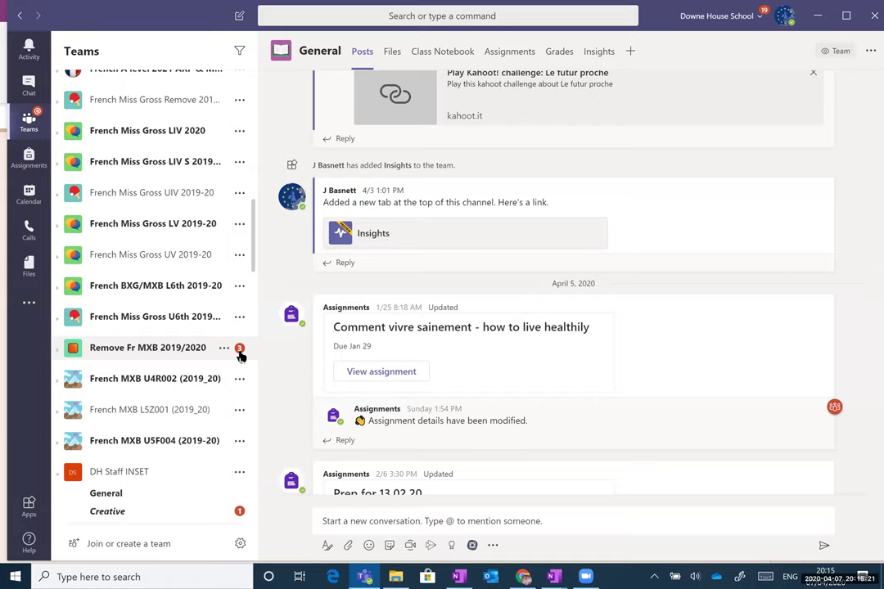
{"action": "scroll", "coordinate": [240, 356], "scroll_direction": "down", "scroll_amount": 4}
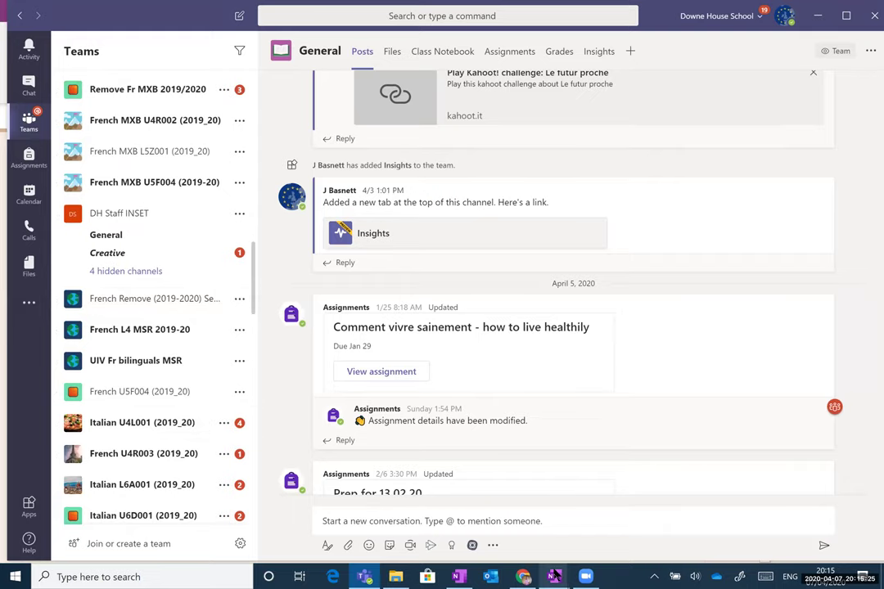
- Switch to the JEB Teaching Presentation notebook in OneNote and open the "Other Classes - No. 3" page of the Teams section
{"action": "mouse_move", "coordinate": [555, 575]}
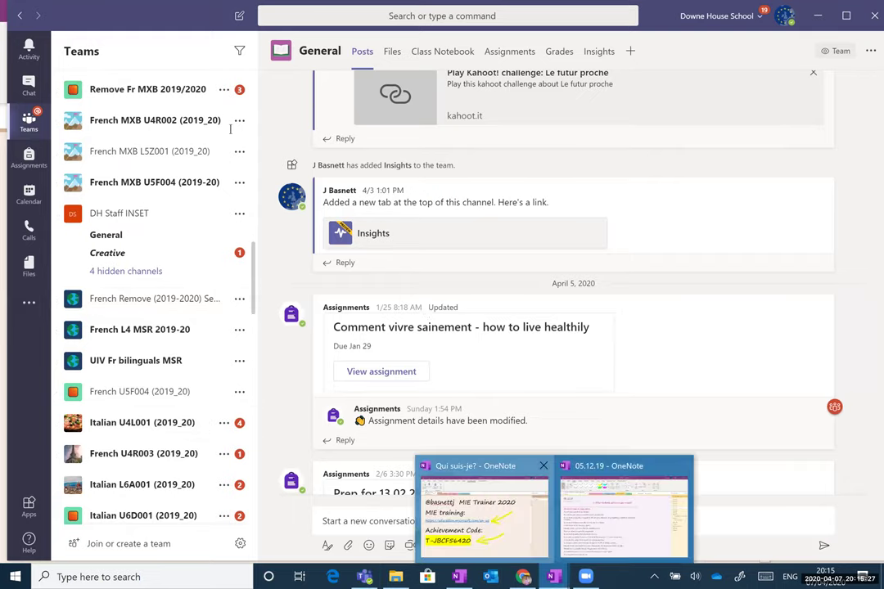
{"action": "left_click", "coordinate": [483, 511]}
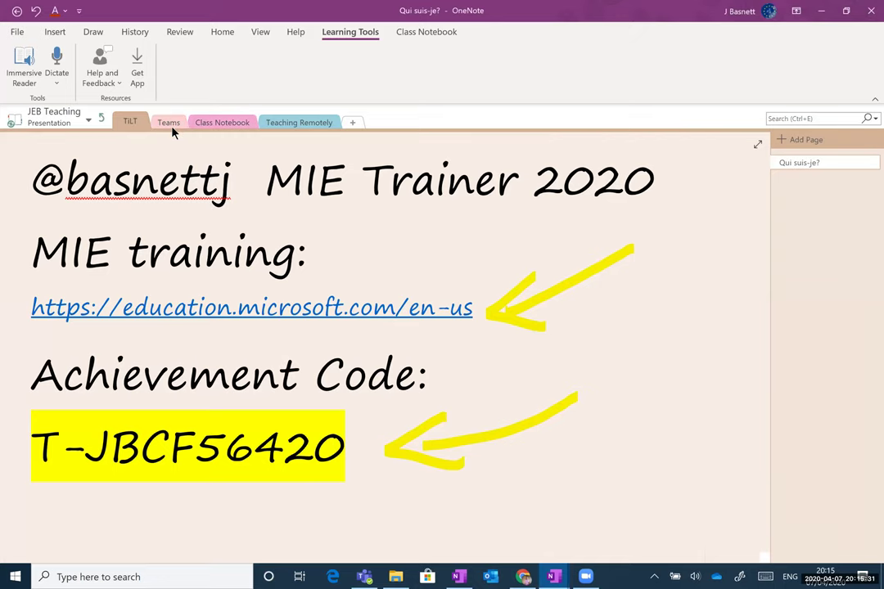
{"action": "left_click", "coordinate": [170, 123]}
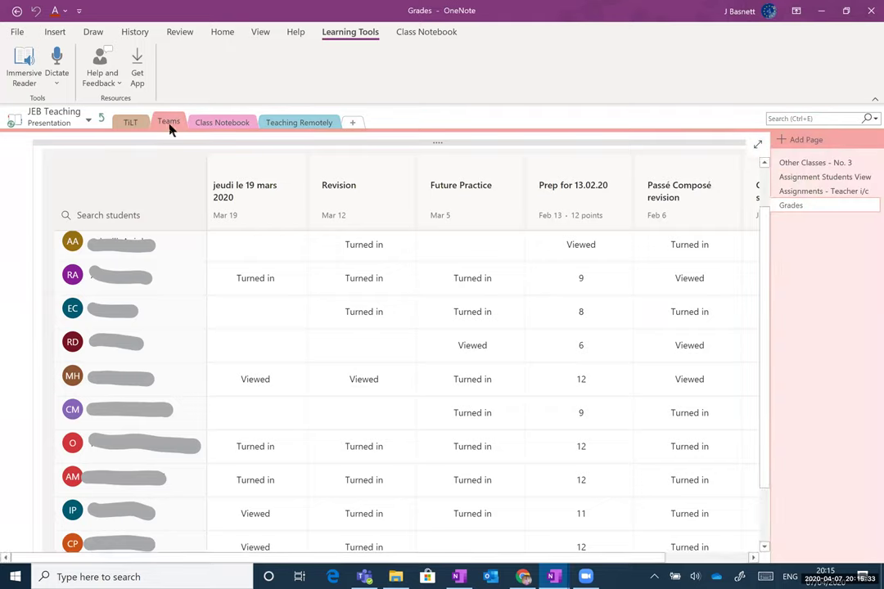
{"action": "left_click", "coordinate": [803, 168]}
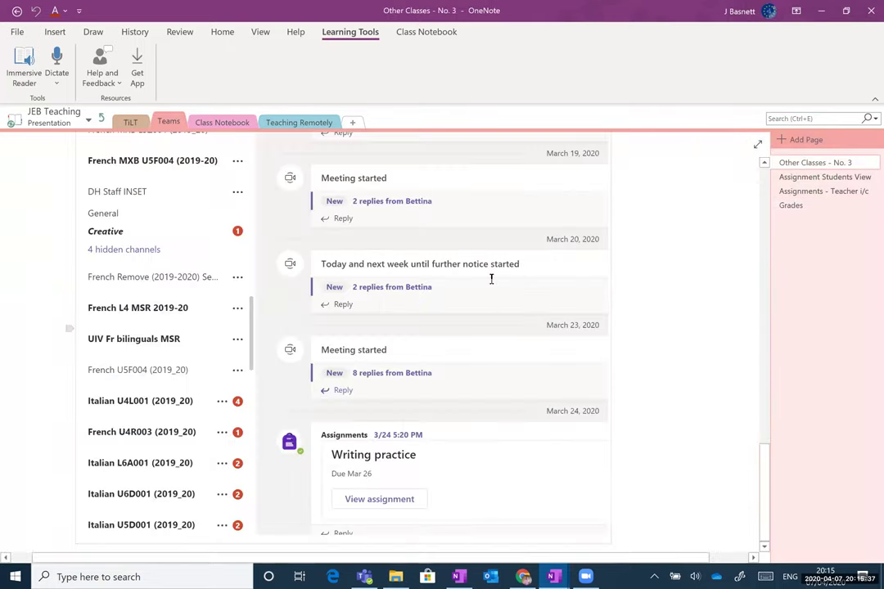
- Examine the page's screenshots of the other teachers' class teams and their channel conversations
{"action": "scroll", "coordinate": [490, 279], "scroll_direction": "up", "scroll_amount": 5}
{"action": "scroll", "coordinate": [487, 270], "scroll_direction": "down", "scroll_amount": 3}
{"action": "scroll", "coordinate": [430, 271], "scroll_direction": "up", "scroll_amount": 5}
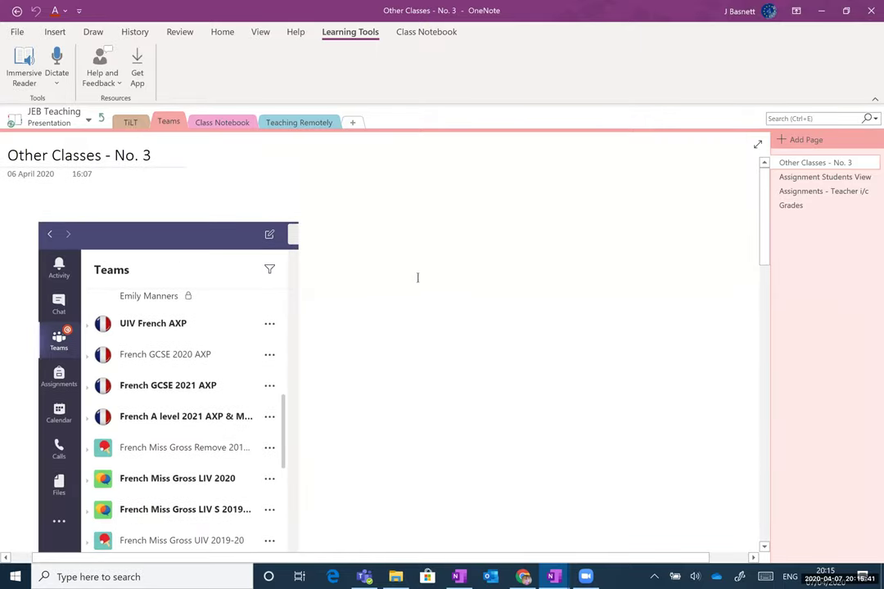
{"action": "scroll", "coordinate": [321, 327], "scroll_direction": "down", "scroll_amount": 5}
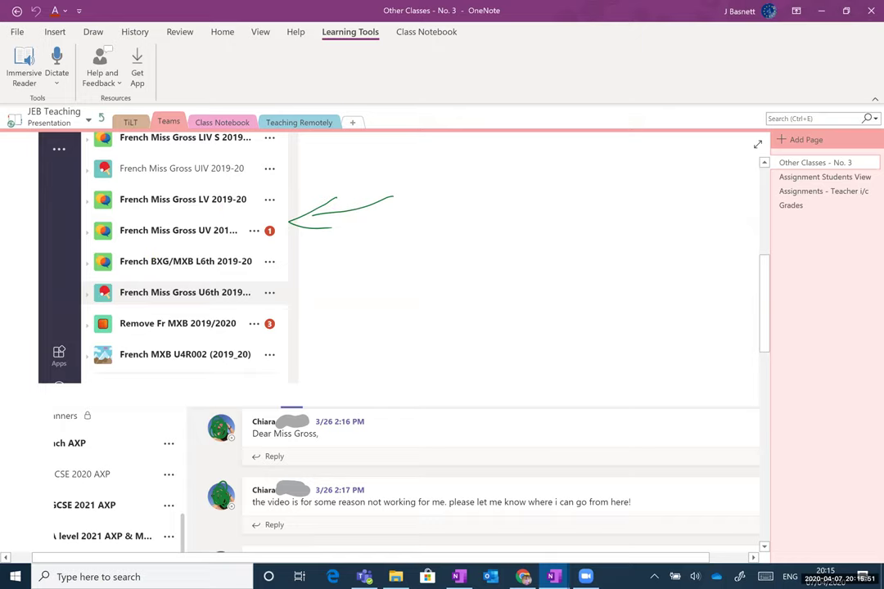
{"action": "scroll", "coordinate": [221, 209], "scroll_direction": "down", "scroll_amount": 5}
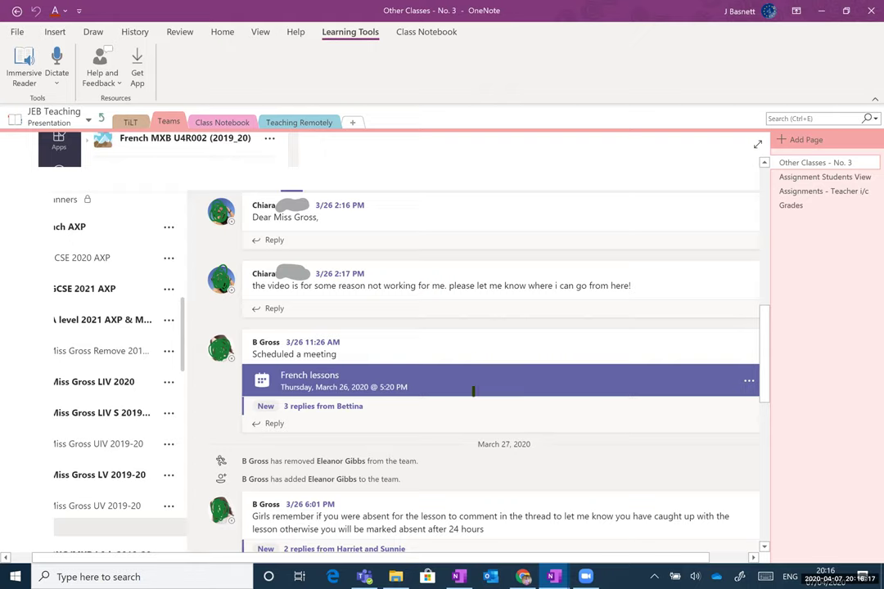
{"action": "scroll", "coordinate": [473, 391], "scroll_direction": "down", "scroll_amount": 5}
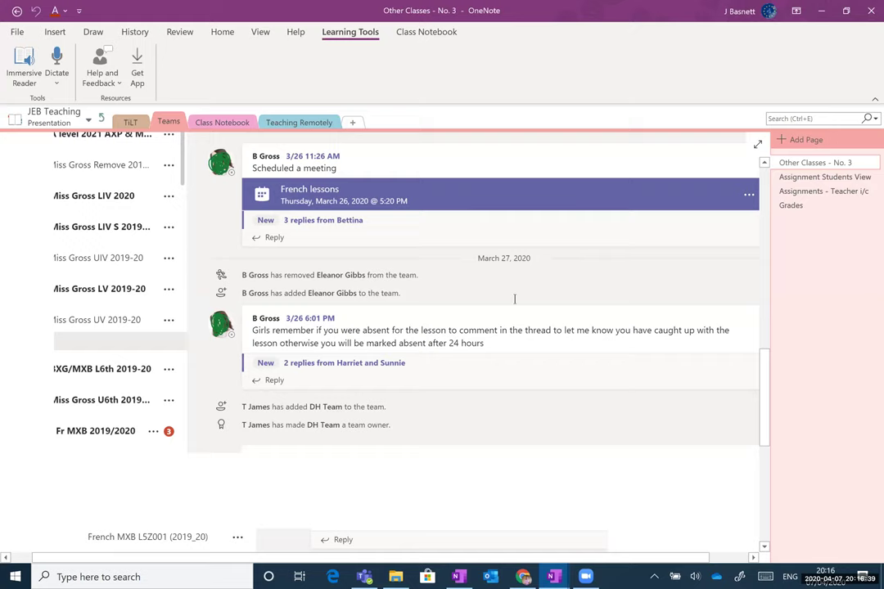
{"action": "scroll", "coordinate": [472, 242], "scroll_direction": "up", "scroll_amount": 1}
{"action": "scroll", "coordinate": [471, 242], "scroll_direction": "up", "scroll_amount": 1}
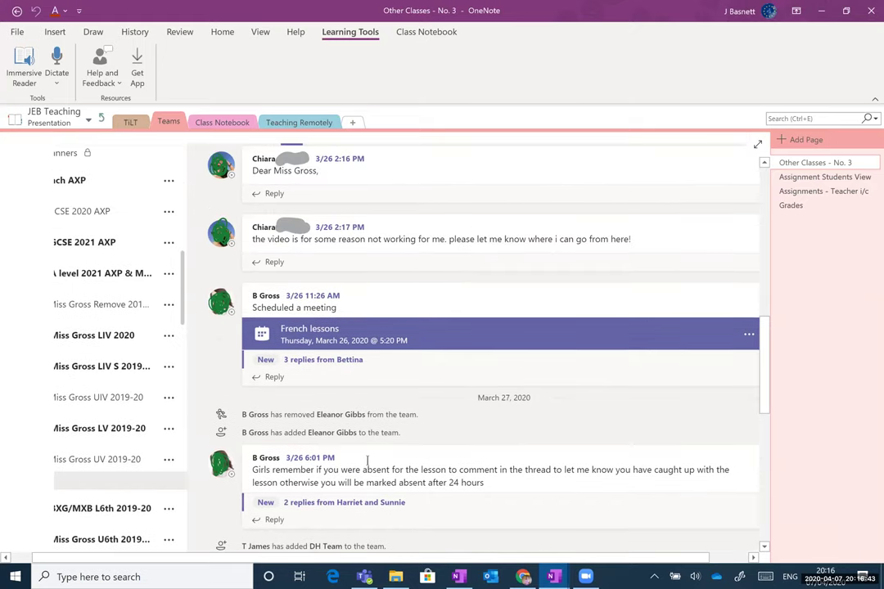
- Switch to Microsoft Teams and view the posts in the General channel of LIV French Resources
{"action": "key", "text": "alt+Tab"}
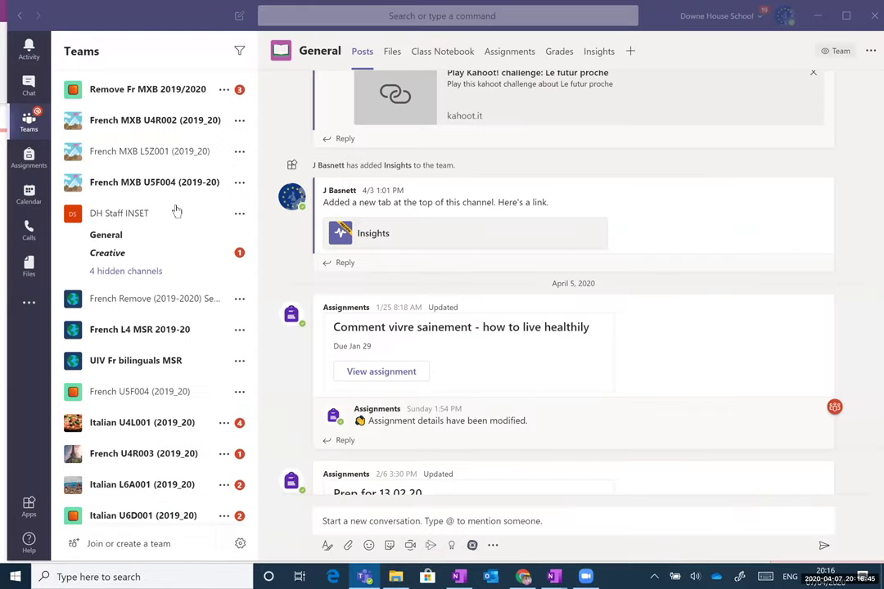
{"action": "scroll", "coordinate": [176, 211], "scroll_direction": "up", "scroll_amount": 15}
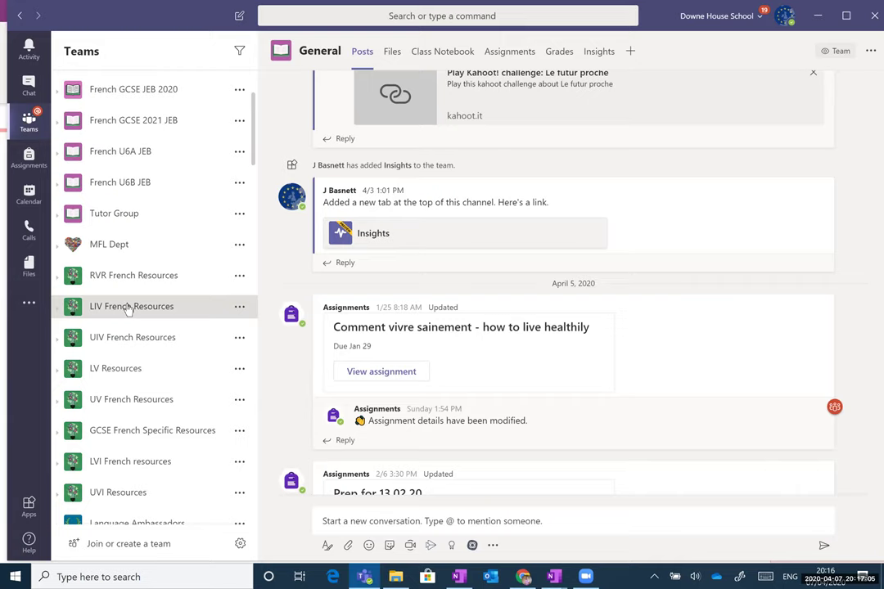
{"action": "left_click", "coordinate": [128, 308]}
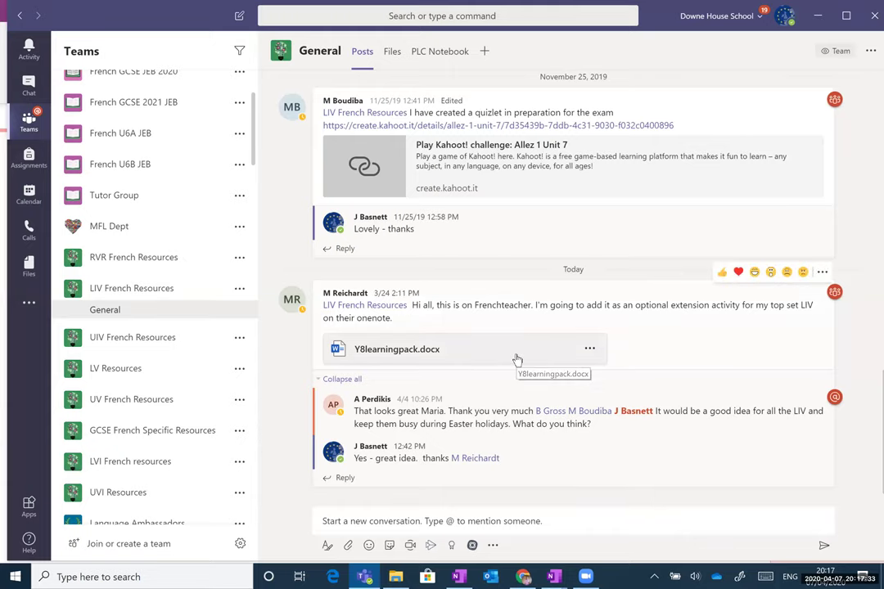
{"action": "left_click", "coordinate": [475, 458]}
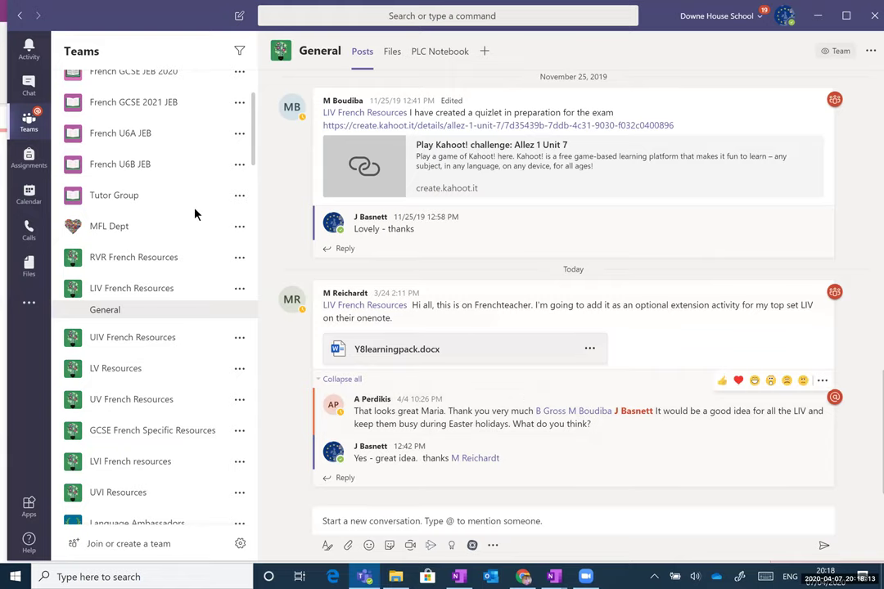
{"action": "scroll", "coordinate": [195, 214], "scroll_direction": "up", "scroll_amount": 1}
{"action": "scroll", "coordinate": [193, 213], "scroll_direction": "up", "scroll_amount": 2}
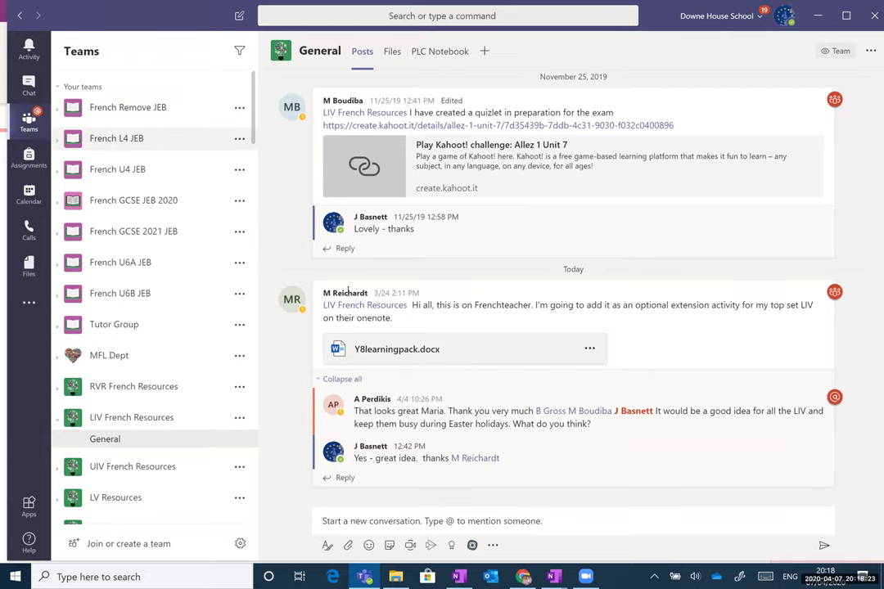
{"action": "mouse_move", "coordinate": [553, 577]}
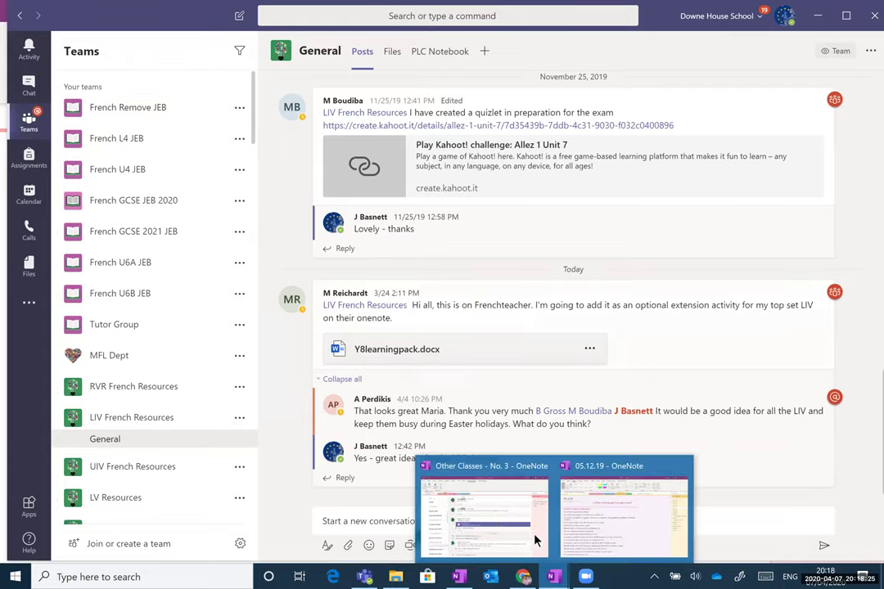
{"action": "left_click", "coordinate": [494, 517]}
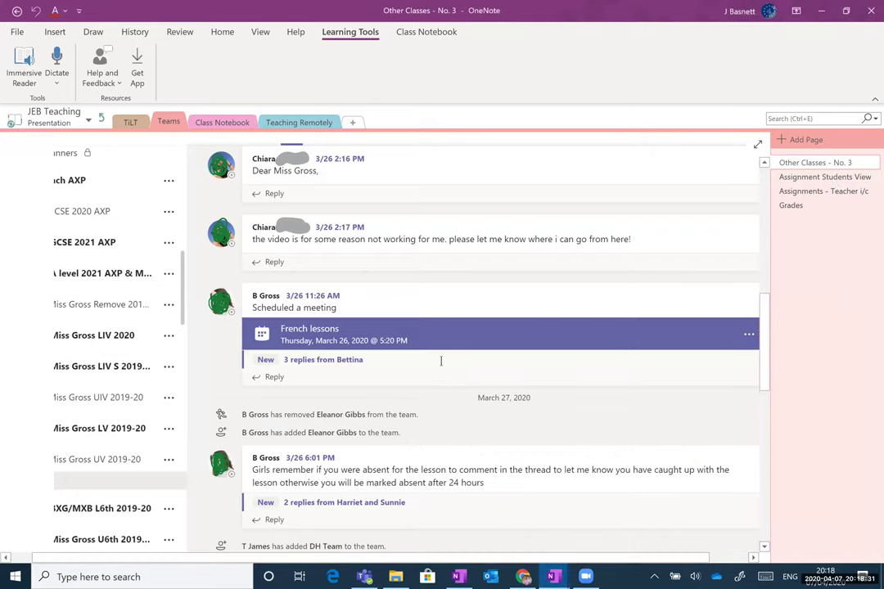
{"action": "left_click", "coordinate": [371, 576]}
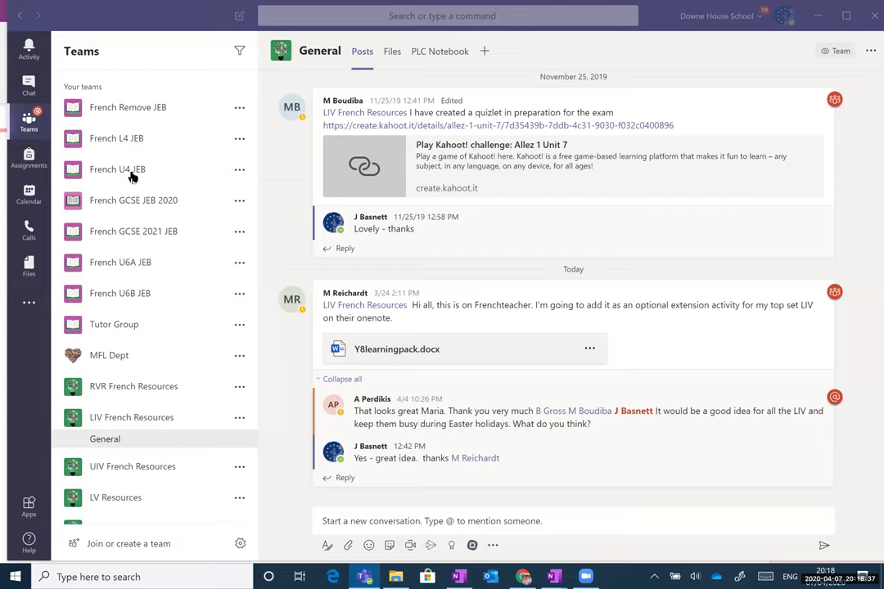
- Open the assignments of the French U4 JEB class team
{"action": "left_click", "coordinate": [133, 172]}
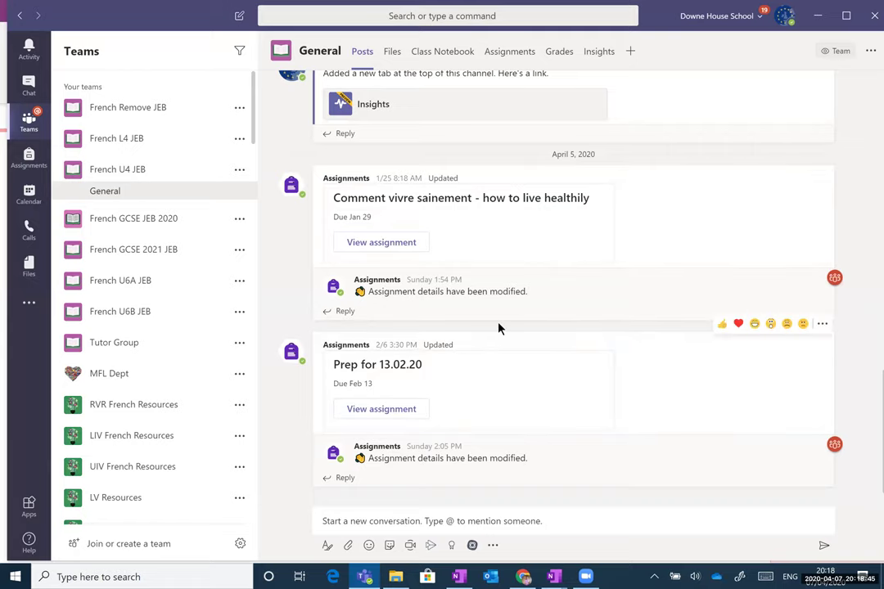
{"action": "left_click", "coordinate": [509, 52]}
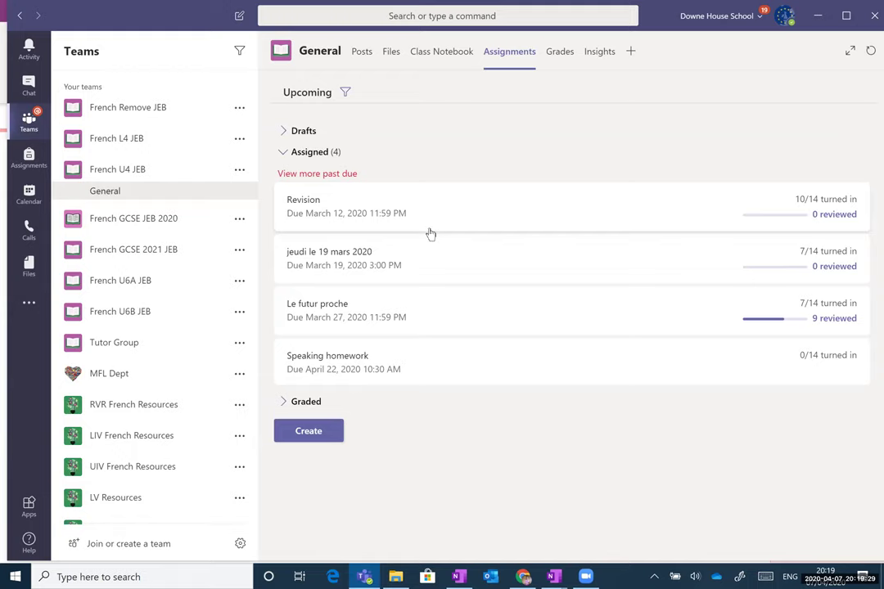
- Start an assignment from an existing one and choose UIV French AXP as the class to reuse from
{"action": "left_click", "coordinate": [309, 433]}
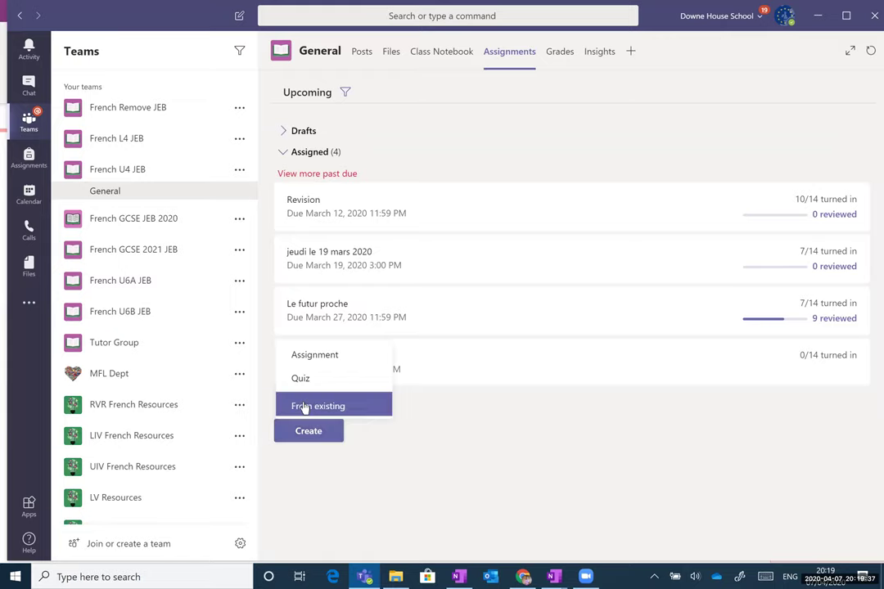
{"action": "left_click", "coordinate": [304, 407]}
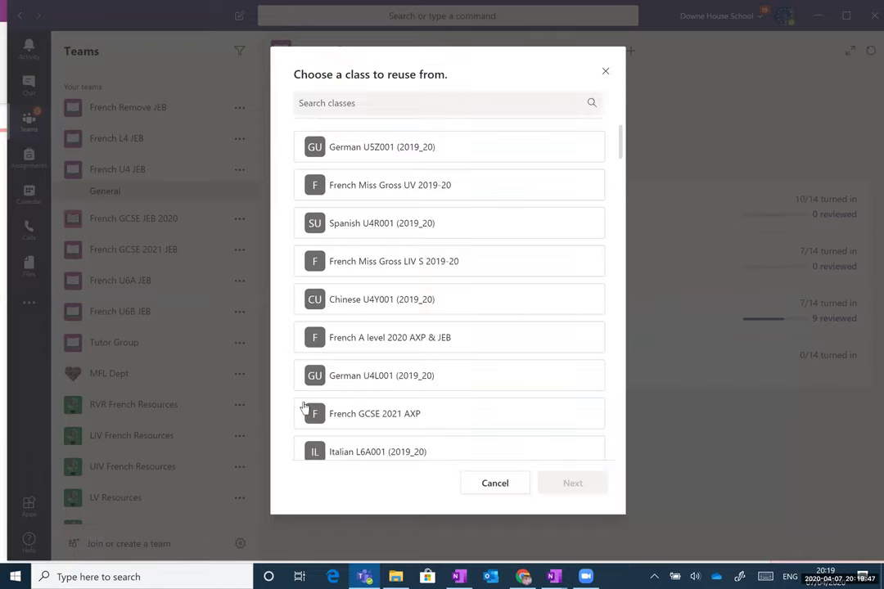
{"action": "left_click", "coordinate": [350, 103]}
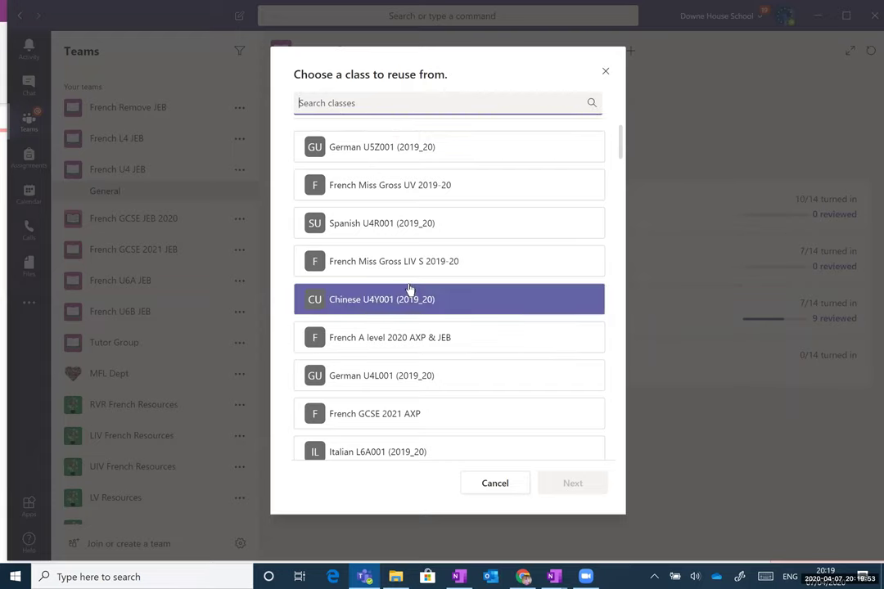
{"action": "scroll", "coordinate": [401, 348], "scroll_direction": "down", "scroll_amount": 5}
{"action": "scroll", "coordinate": [401, 347], "scroll_direction": "down", "scroll_amount": 5}
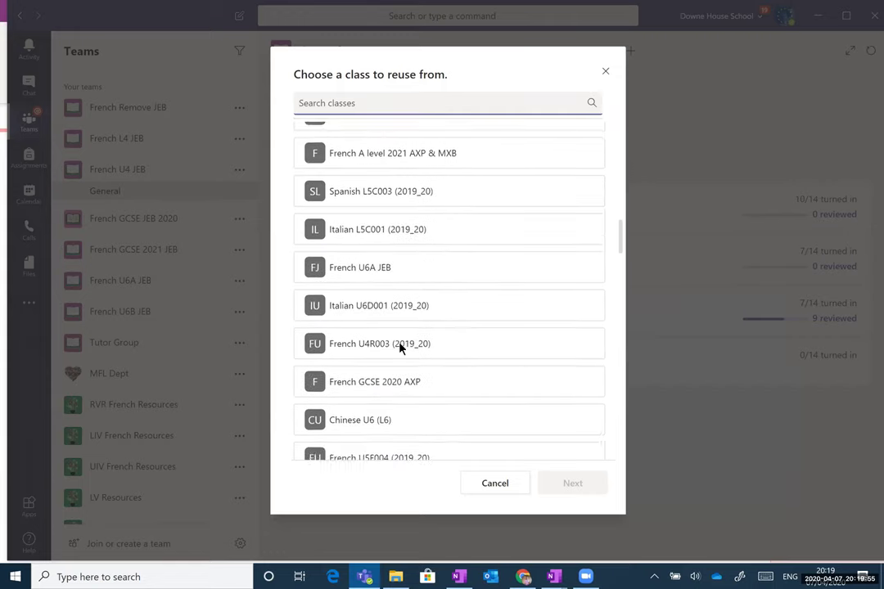
{"action": "scroll", "coordinate": [401, 347], "scroll_direction": "down", "scroll_amount": 5}
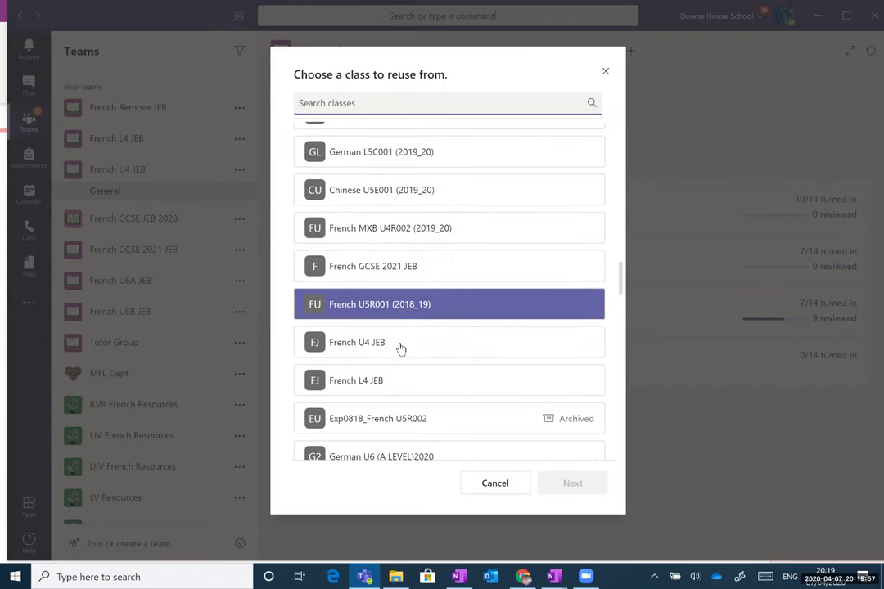
{"action": "scroll", "coordinate": [414, 358], "scroll_direction": "down", "scroll_amount": 5}
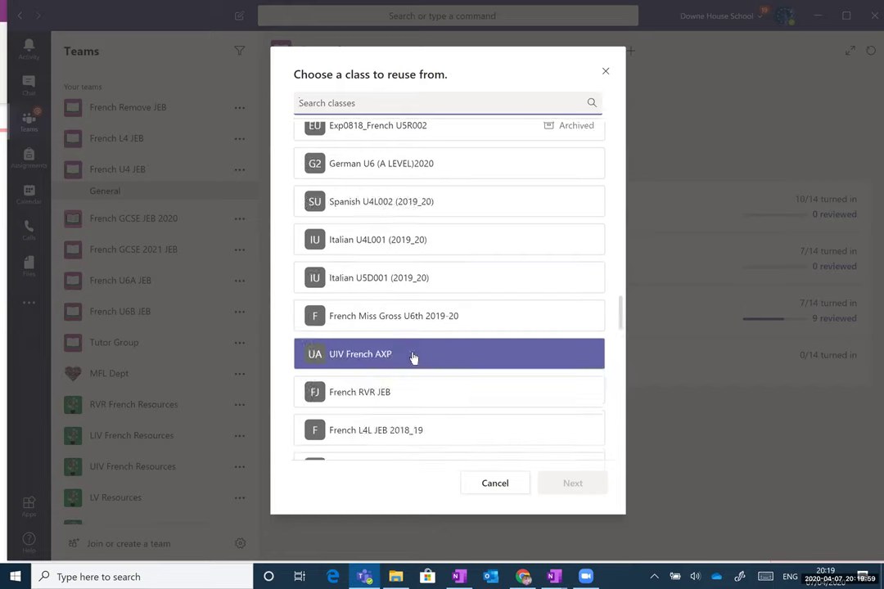
{"action": "scroll", "coordinate": [414, 358], "scroll_direction": "down", "scroll_amount": 2}
{"action": "scroll", "coordinate": [414, 358], "scroll_direction": "down", "scroll_amount": 5}
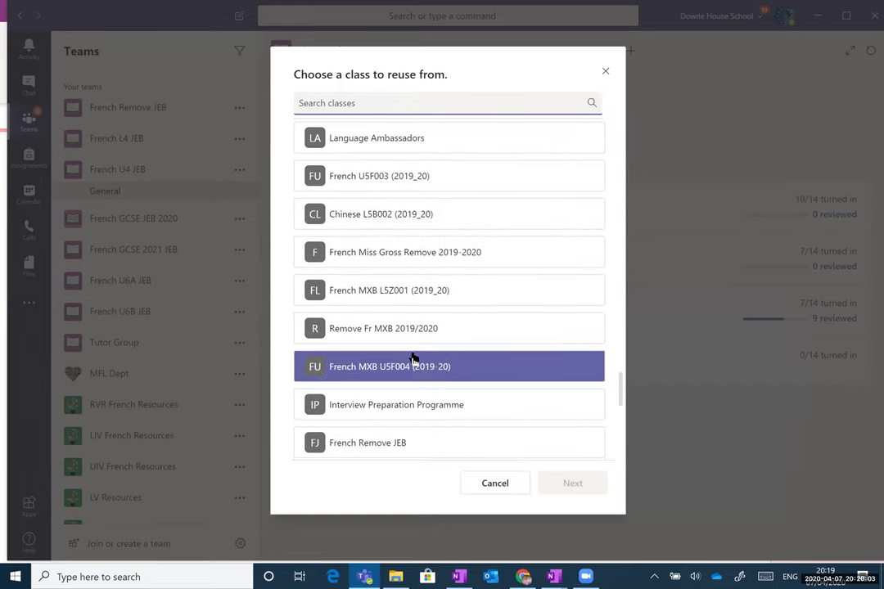
{"action": "scroll", "coordinate": [414, 358], "scroll_direction": "down", "scroll_amount": 6}
{"action": "scroll", "coordinate": [414, 360], "scroll_direction": "down", "scroll_amount": 1}
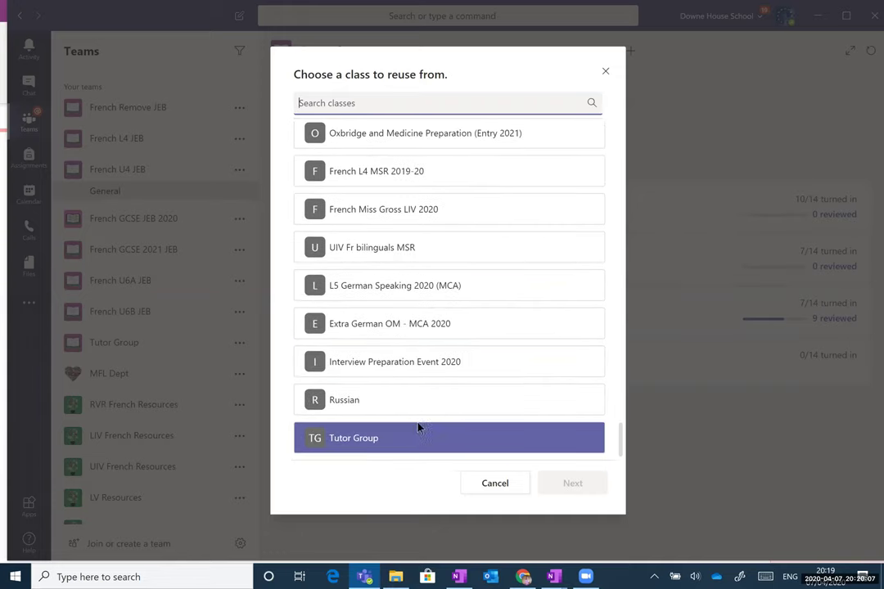
{"action": "scroll", "coordinate": [400, 316], "scroll_direction": "up", "scroll_amount": 2}
{"action": "scroll", "coordinate": [401, 311], "scroll_direction": "up", "scroll_amount": 5}
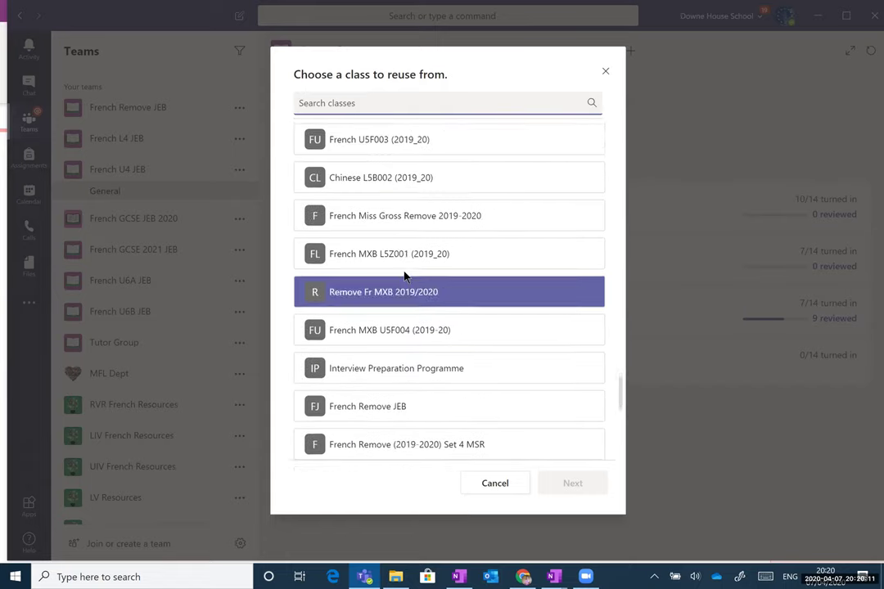
{"action": "scroll", "coordinate": [405, 279], "scroll_direction": "up", "scroll_amount": 3}
{"action": "scroll", "coordinate": [406, 274], "scroll_direction": "up", "scroll_amount": 2}
{"action": "scroll", "coordinate": [407, 269], "scroll_direction": "up", "scroll_amount": 5}
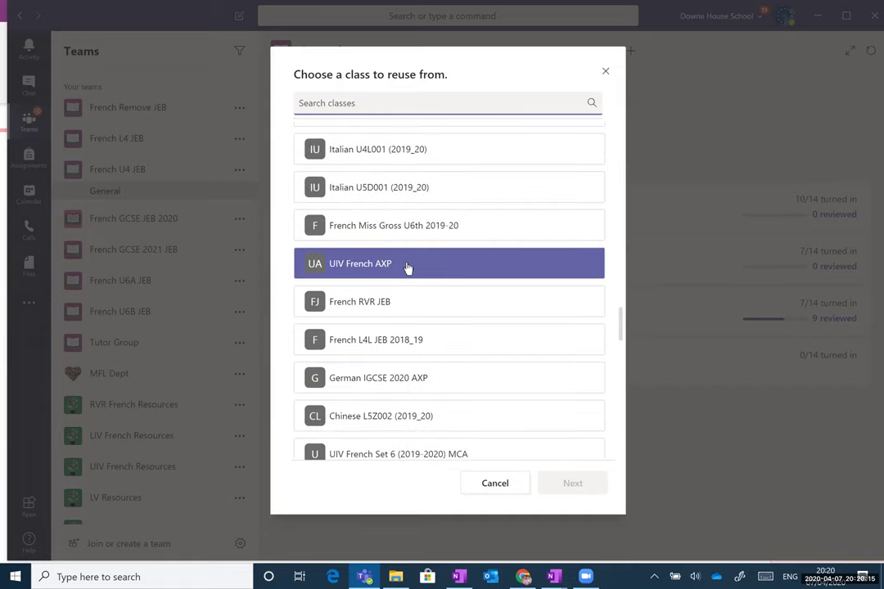
{"action": "left_click", "coordinate": [407, 269]}
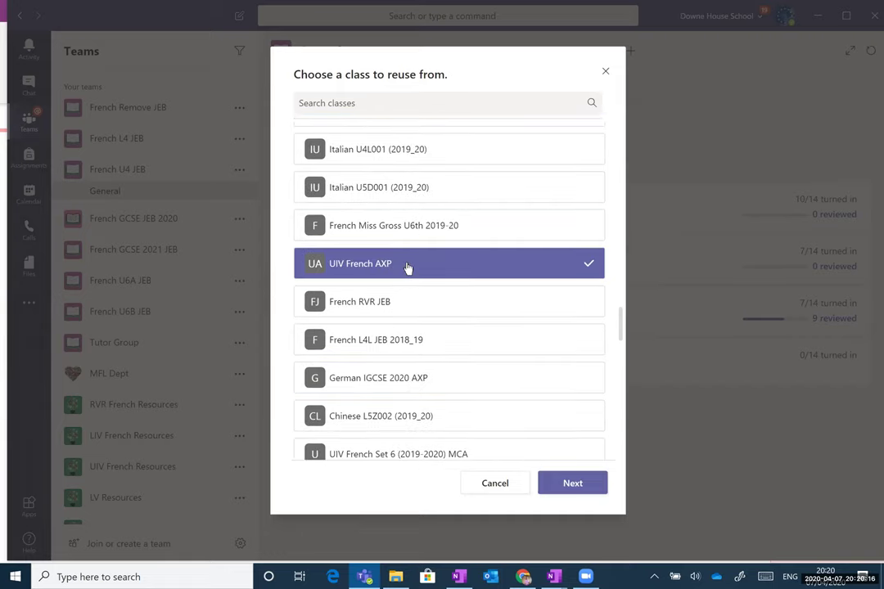
{"action": "left_click", "coordinate": [568, 483]}
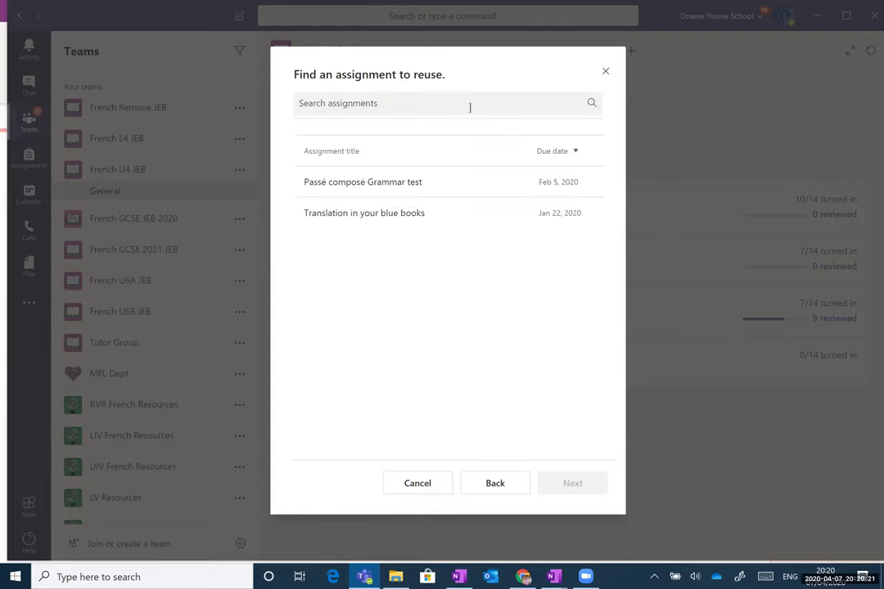
- Reuse the assignment "Translation in your blue books" and set its points to 12
{"action": "left_click", "coordinate": [373, 215]}
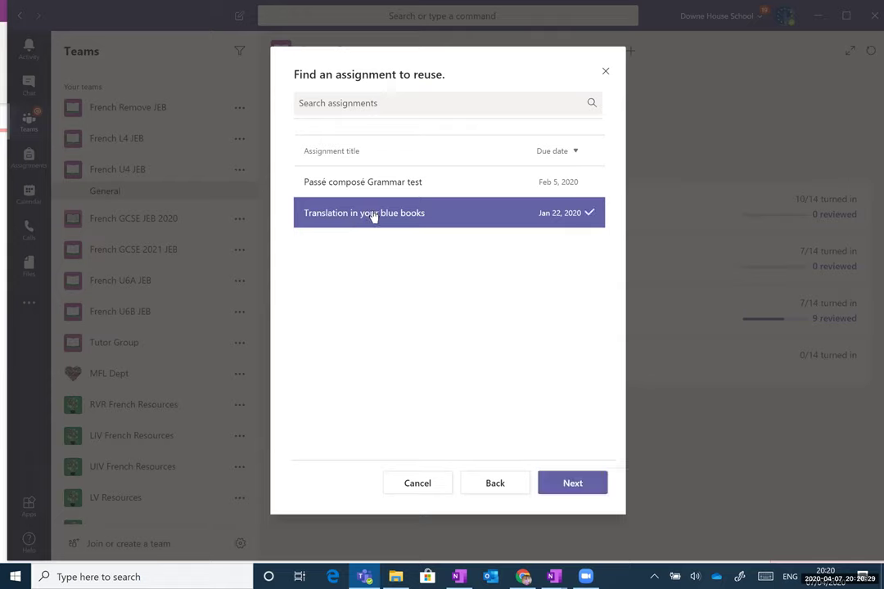
{"action": "left_click", "coordinate": [572, 484]}
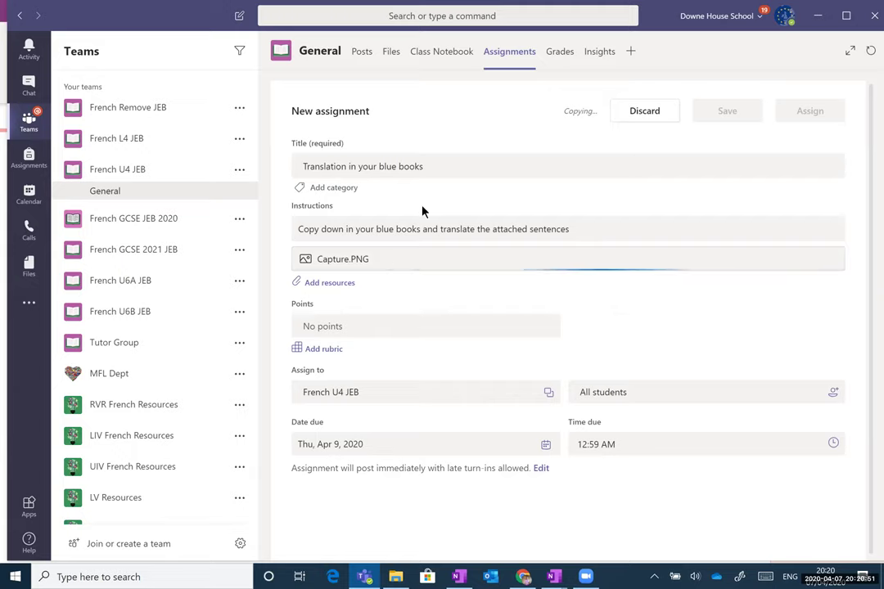
{"action": "left_click", "coordinate": [365, 325]}
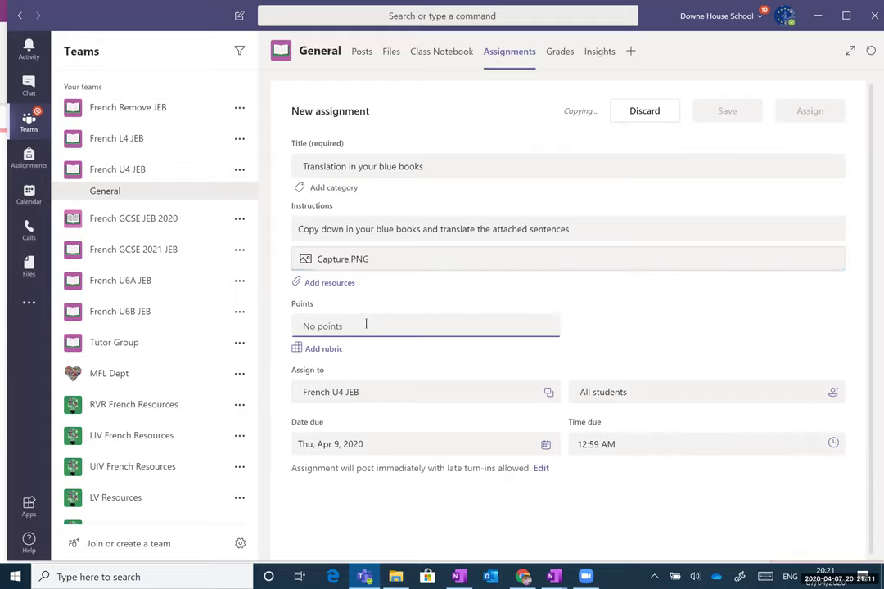
{"action": "type", "text": "12"}
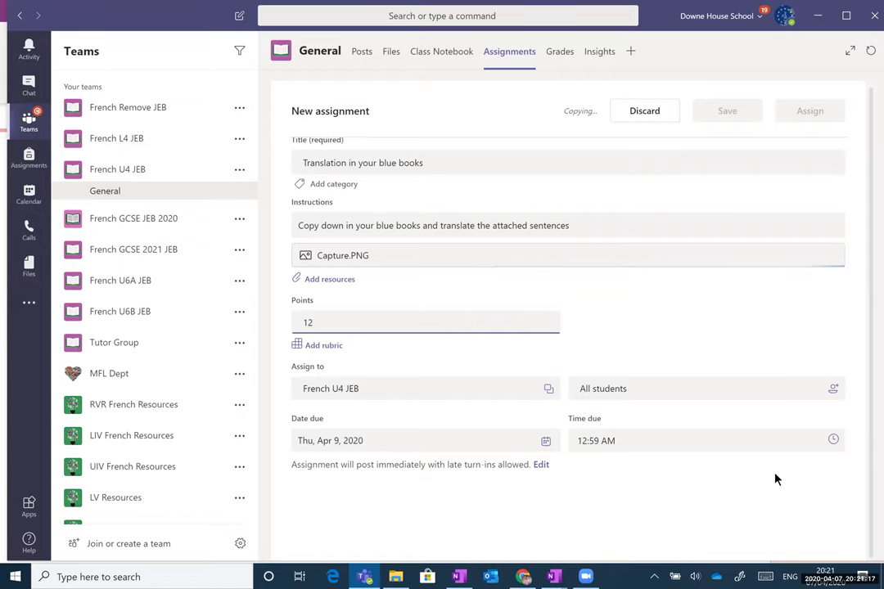
- Set the assignment's due date to Wed, Apr 22, 2020 and enable the close date in its timeline
{"action": "left_click", "coordinate": [416, 444]}
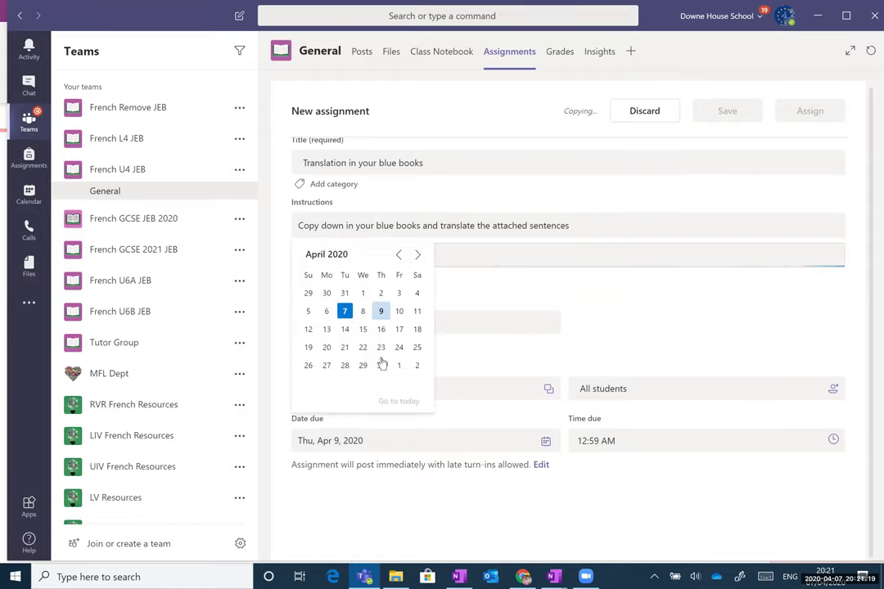
{"action": "left_click", "coordinate": [361, 348]}
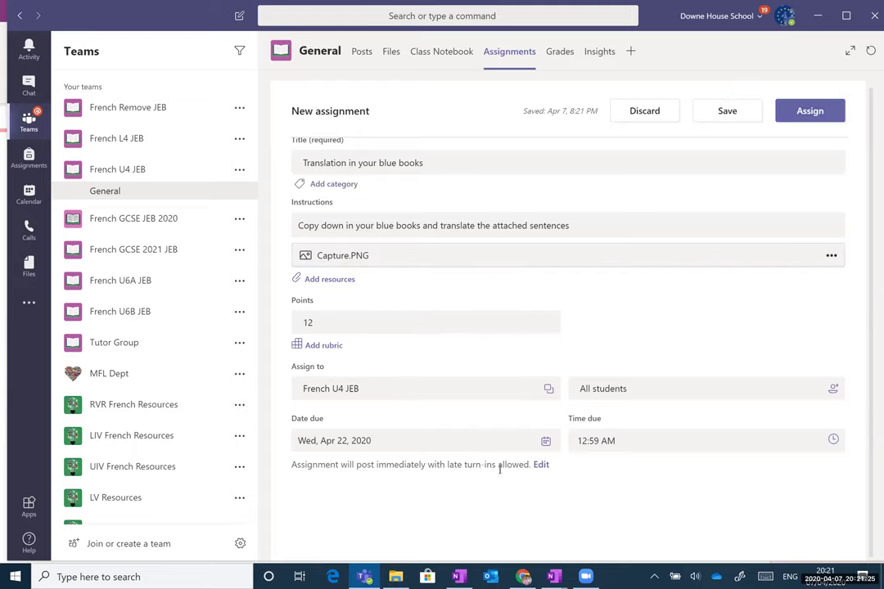
{"action": "left_click", "coordinate": [541, 465]}
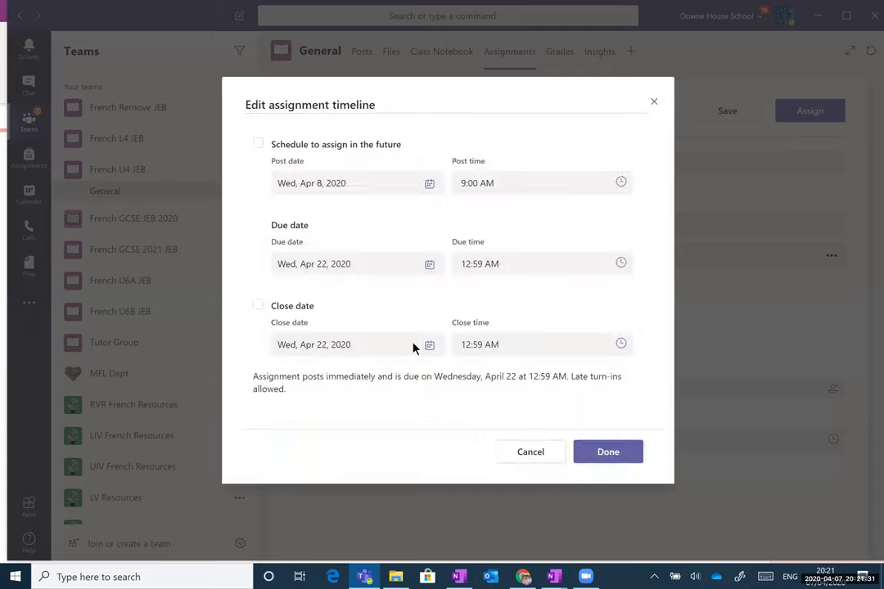
{"action": "left_click", "coordinate": [259, 306]}
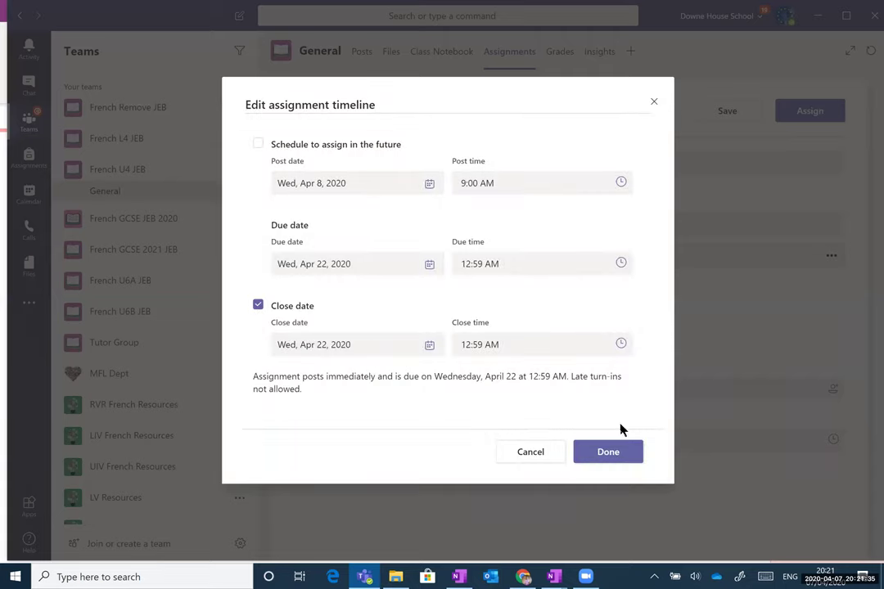
{"action": "left_click", "coordinate": [610, 452]}
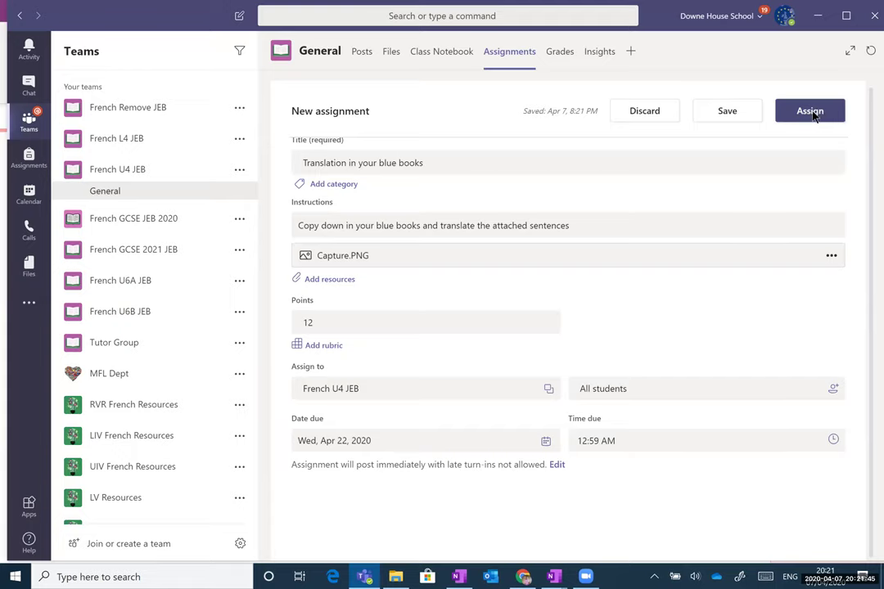
- Discard the reused translation assignment
{"action": "left_click", "coordinate": [656, 117]}
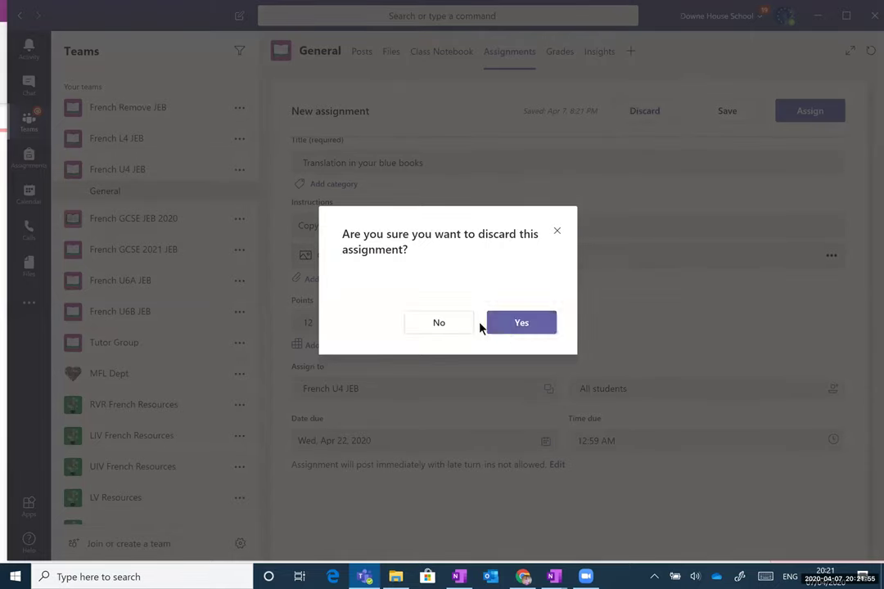
{"action": "left_click", "coordinate": [515, 331]}
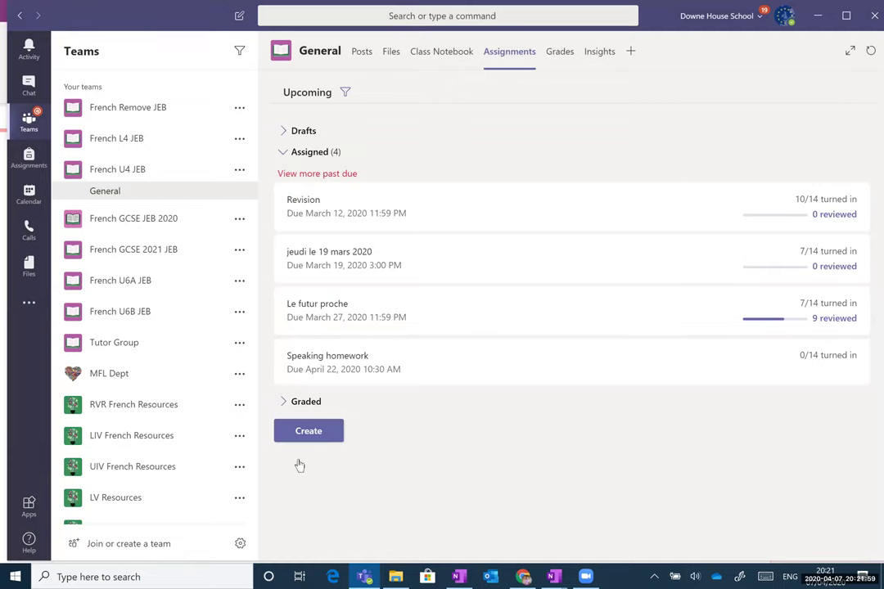
- Create a new blank assignment for French U4 JEB with the title "Test Assignment"
{"action": "left_click", "coordinate": [314, 435]}
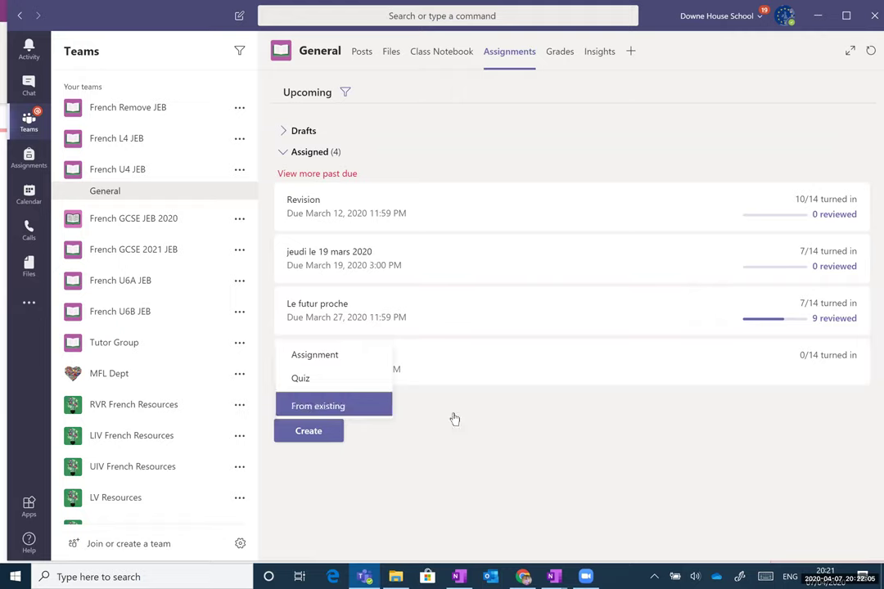
{"action": "left_click", "coordinate": [334, 360]}
{"action": "left_click", "coordinate": [348, 169]}
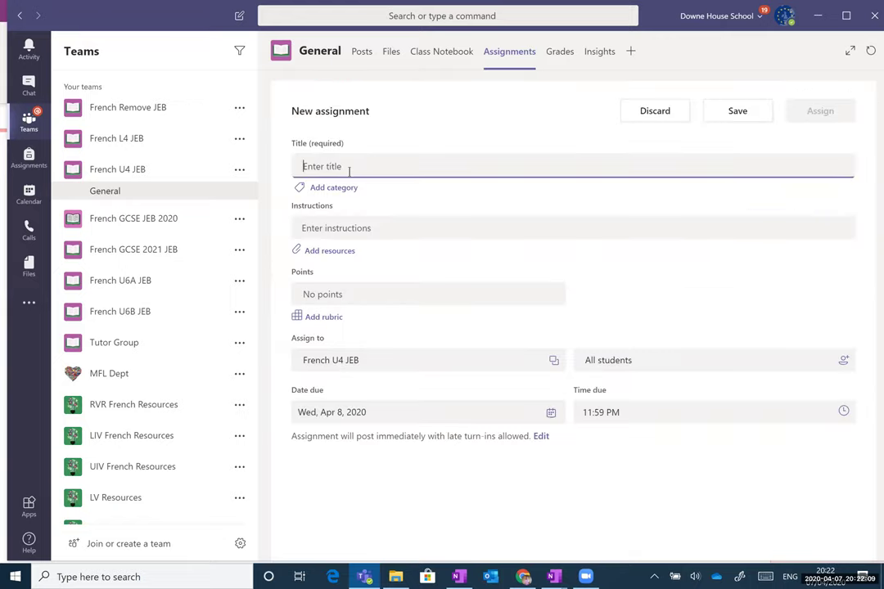
{"action": "type", "text": "Test"}
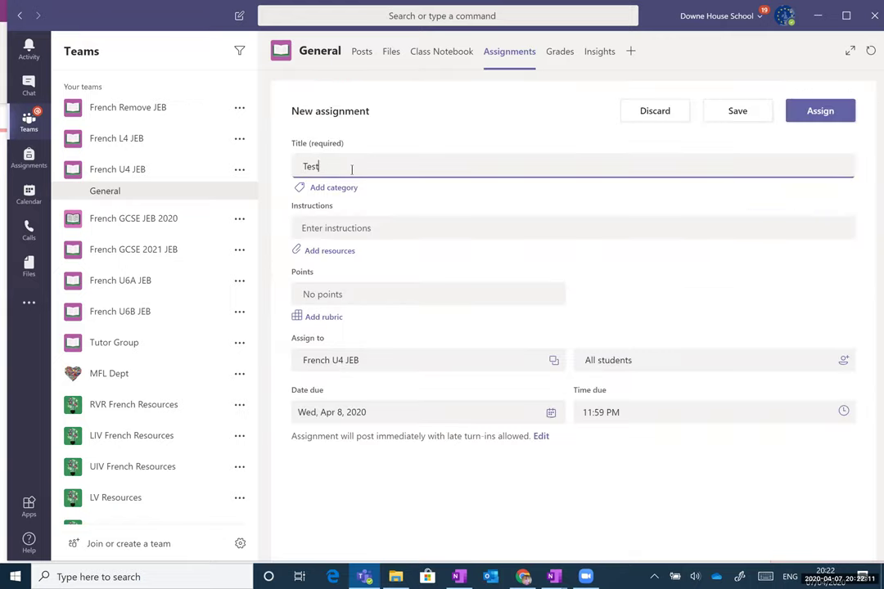
{"action": "type", "text": " Assignment"}
- Enter the instructions as a bulleted list: "do question 1", "question 2" and "use your blue books"
{"action": "left_click", "coordinate": [385, 222]}
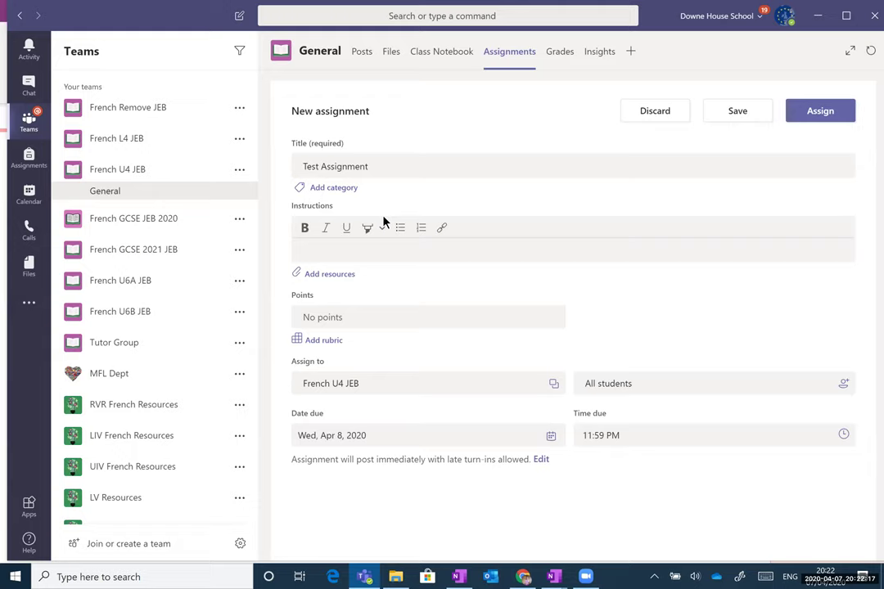
{"action": "left_click", "coordinate": [401, 228]}
{"action": "type", "text": "do question 1"}
{"action": "key", "text": "Return"}
{"action": "type", "text": "question 2"}
{"action": "key", "text": "Return"}
{"action": "type", "text": "us"}
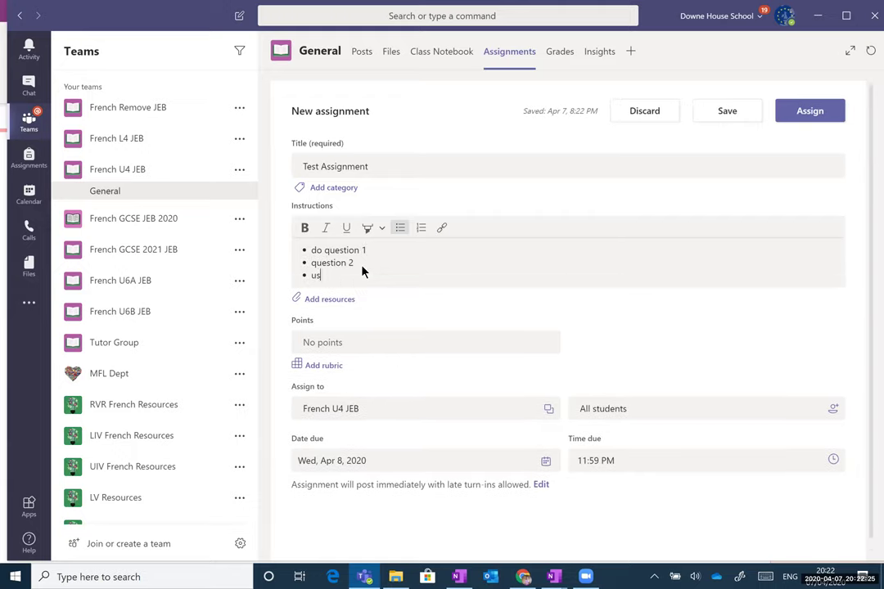
{"action": "type", "text": "e your blue books"}
- Highlight the instruction "use your blue books" in yellow
{"action": "triple_click", "coordinate": [343, 275]}
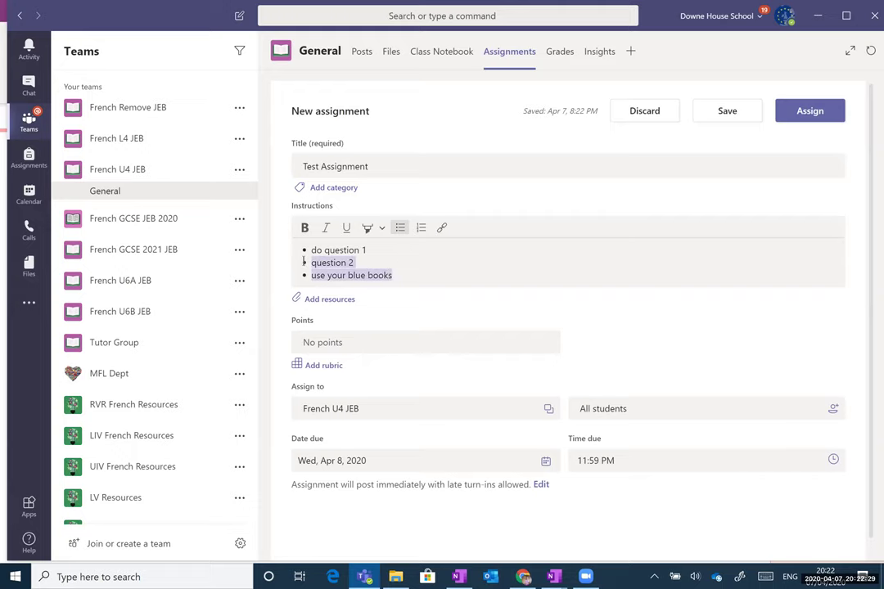
{"action": "left_click", "coordinate": [367, 230]}
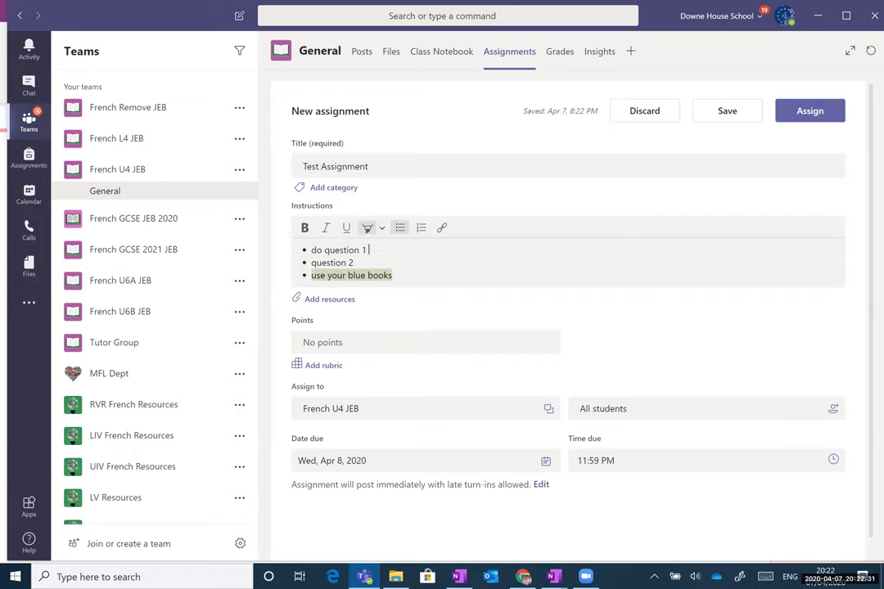
{"action": "left_click", "coordinate": [451, 317]}
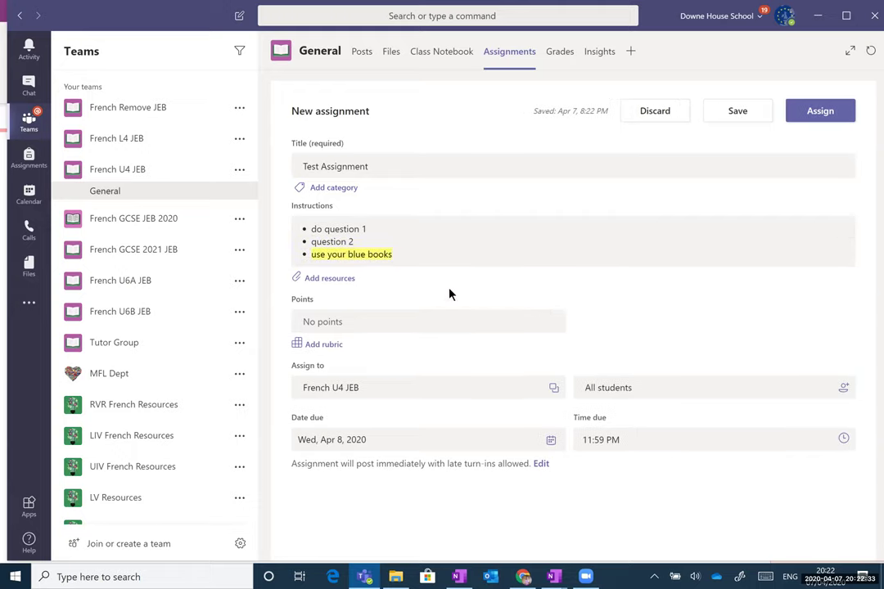
- Attach the Class Notebook page "6.2 On pourrait sortir - we could go out" from _Content Library, Topics, Unité 6, copying it to students' Writing section
{"action": "left_click", "coordinate": [341, 279]}
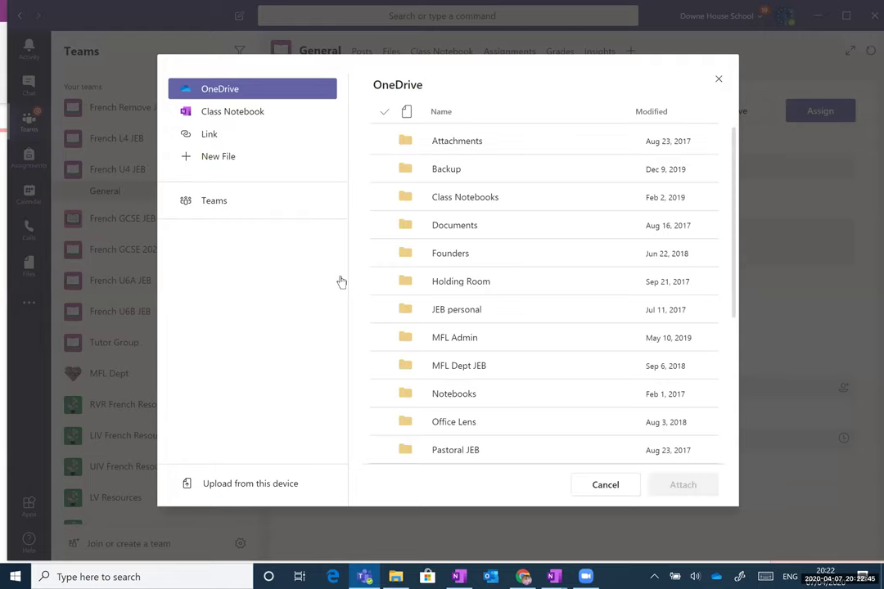
{"action": "left_click", "coordinate": [229, 113]}
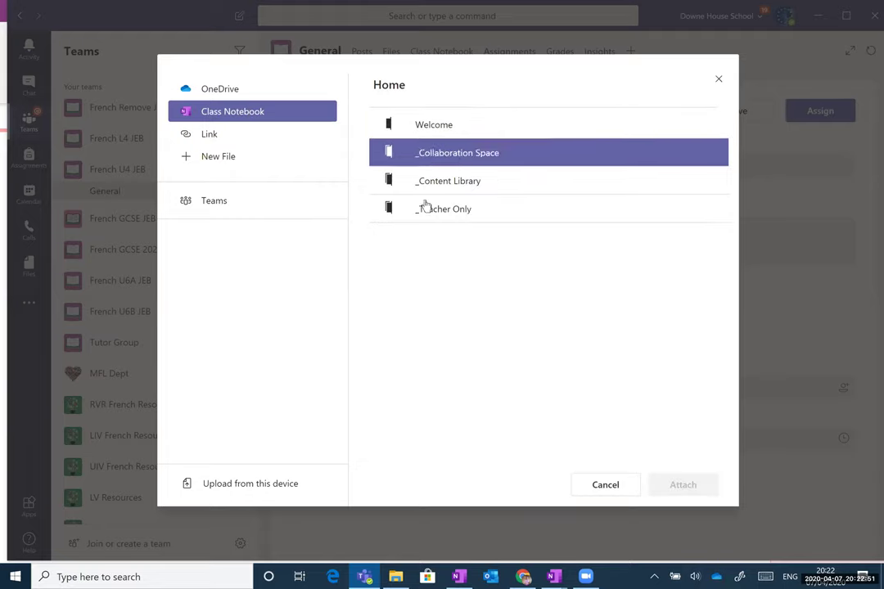
{"action": "left_click", "coordinate": [456, 186]}
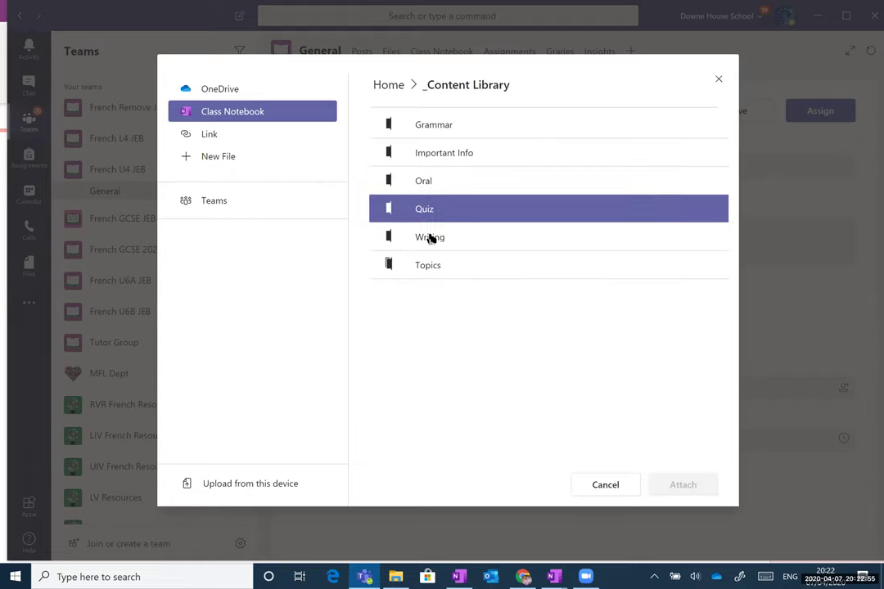
{"action": "left_click", "coordinate": [427, 265]}
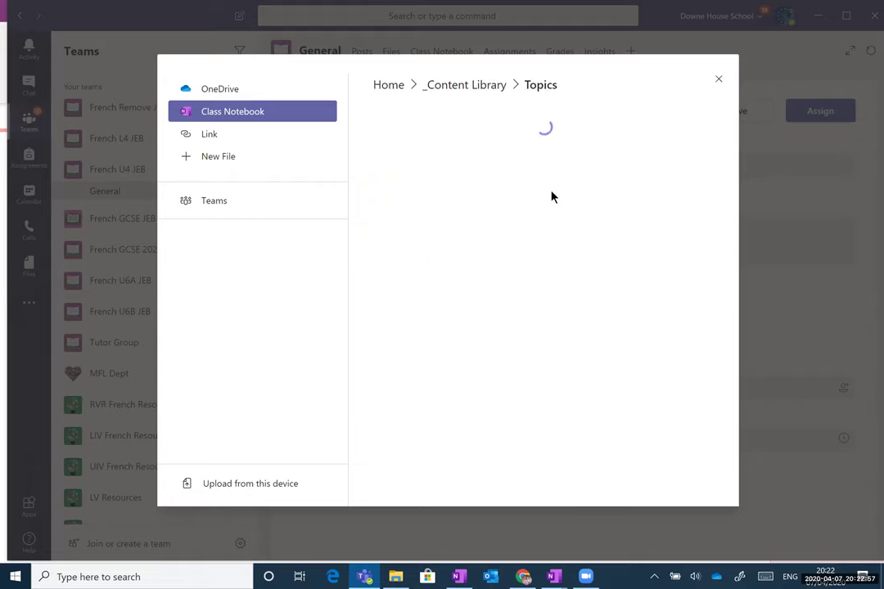
{"action": "left_click", "coordinate": [438, 209]}
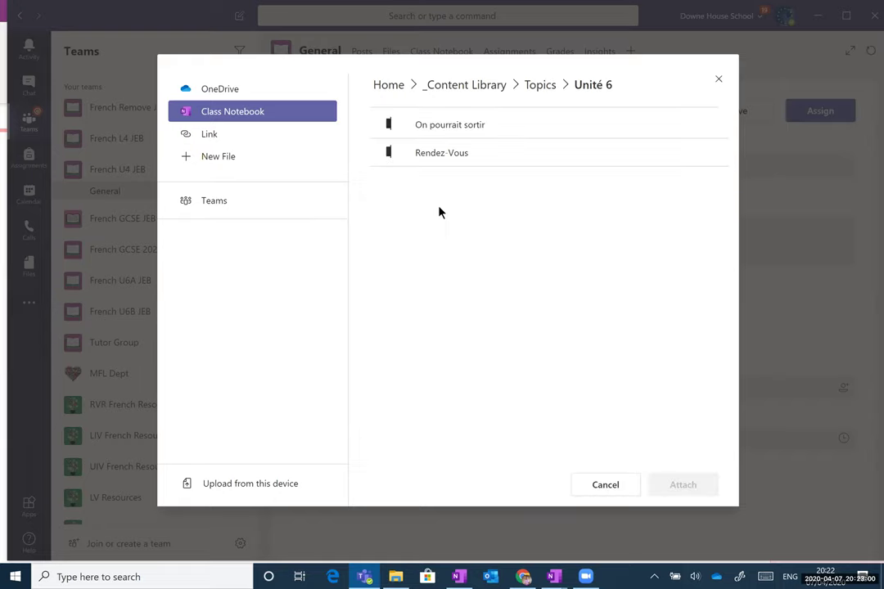
{"action": "left_click", "coordinate": [460, 129]}
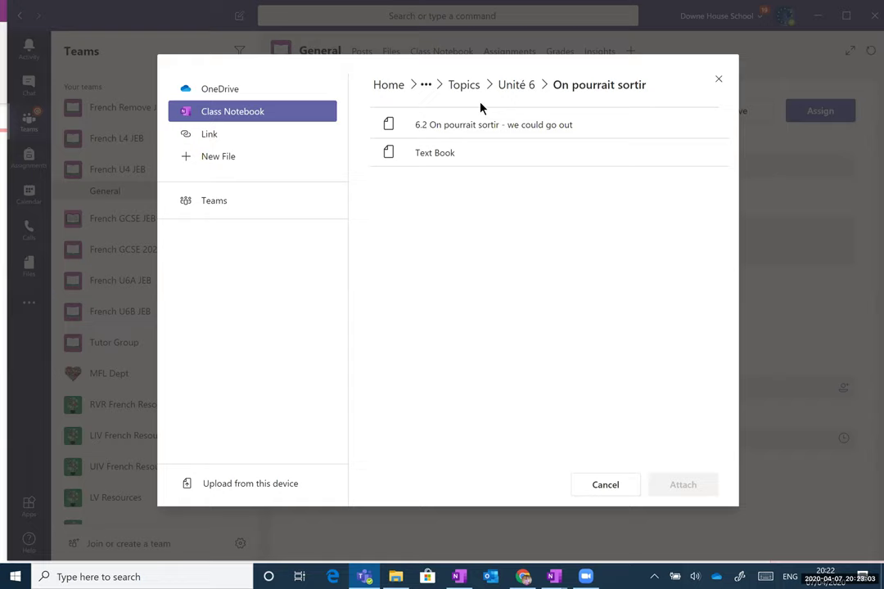
{"action": "left_click", "coordinate": [492, 131]}
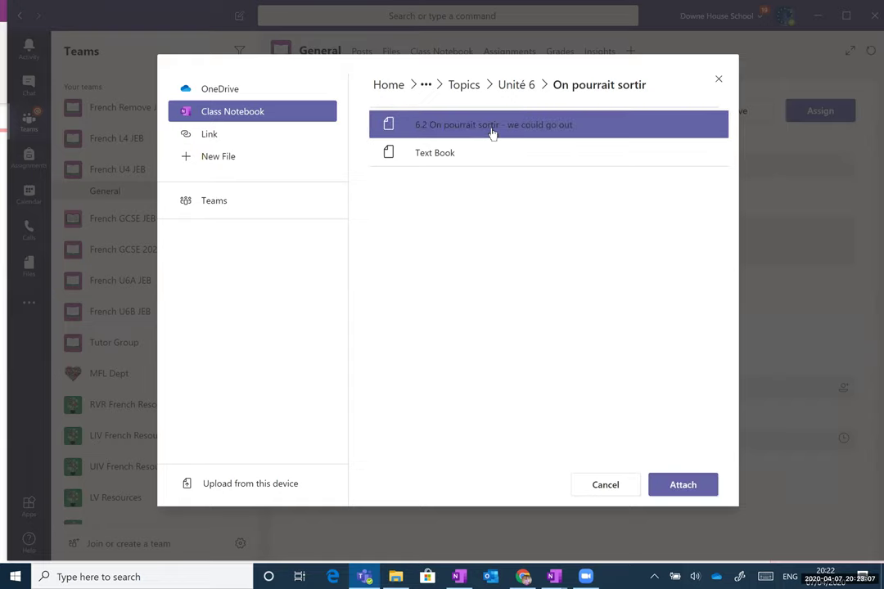
{"action": "left_click", "coordinate": [687, 486]}
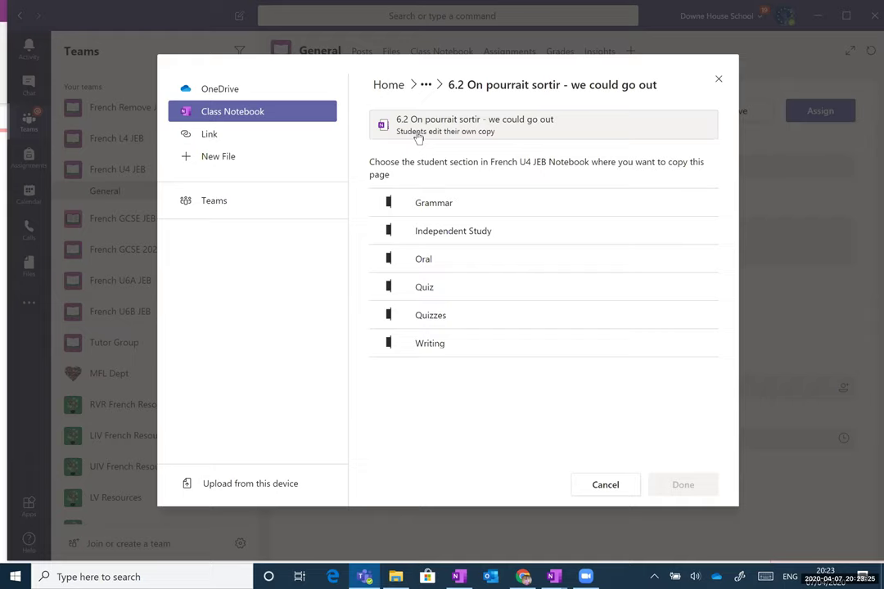
{"action": "left_click", "coordinate": [428, 345]}
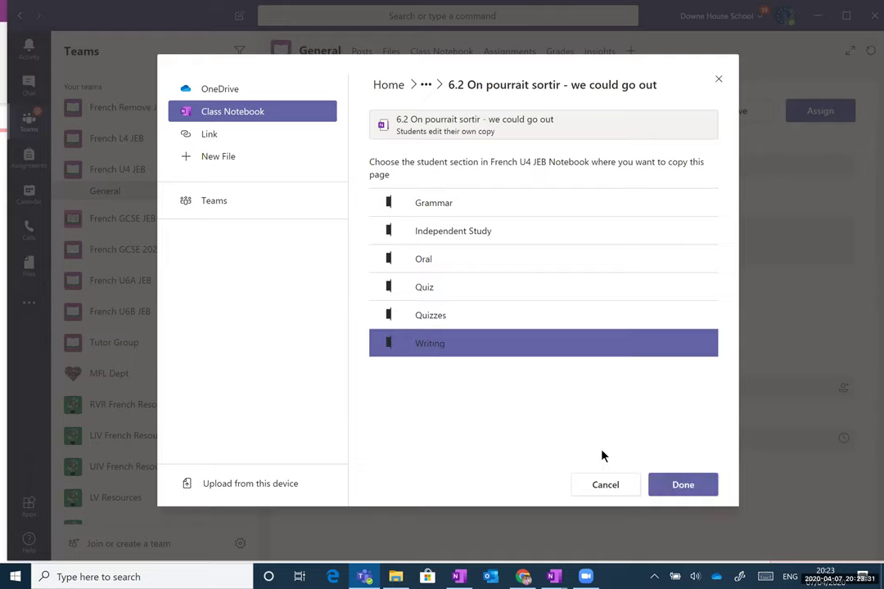
{"action": "left_click", "coordinate": [678, 487]}
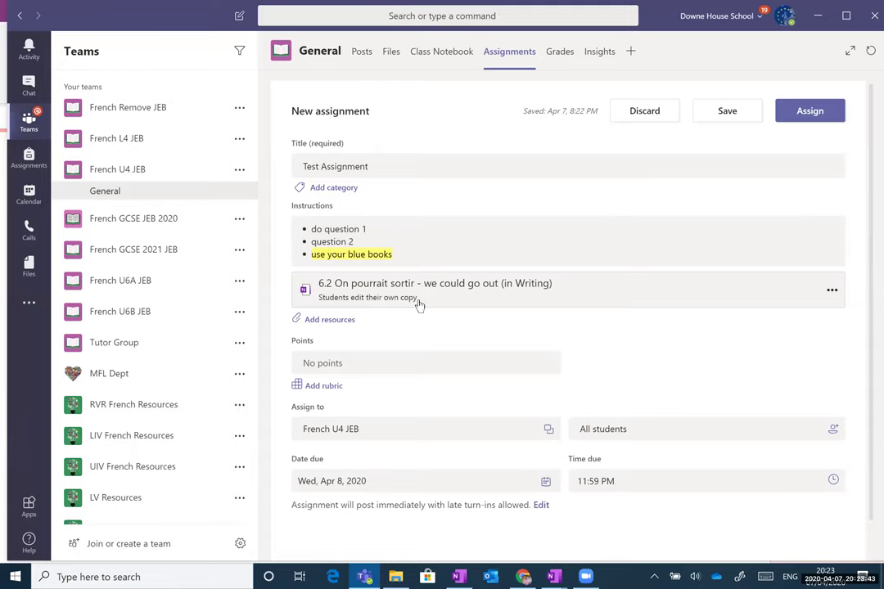
- Set the assignment's points to 10
{"action": "left_click", "coordinate": [328, 366]}
{"action": "type", "text": "10"}
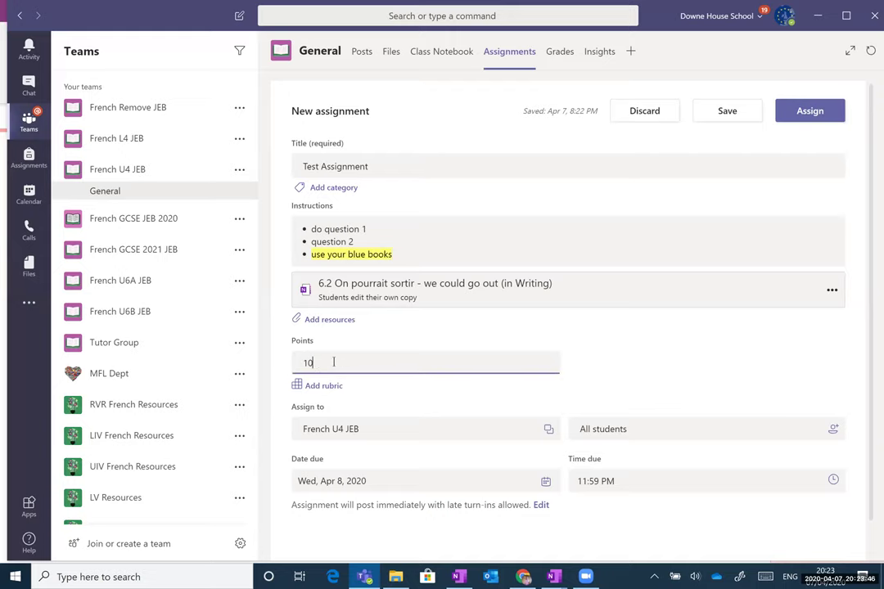
{"action": "left_click", "coordinate": [665, 360]}
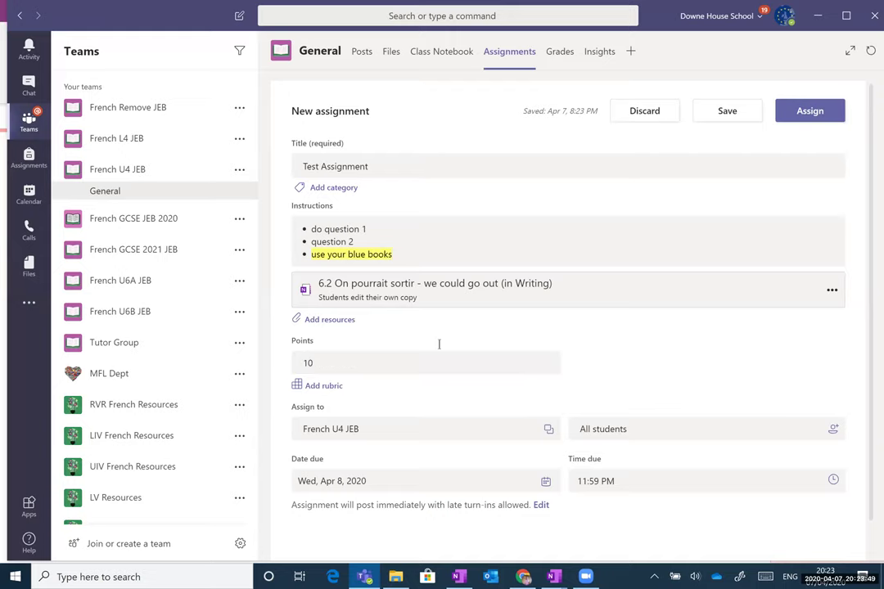
- View the blank form for creating a new rubric, and close it without creating one
{"action": "left_click", "coordinate": [324, 385]}
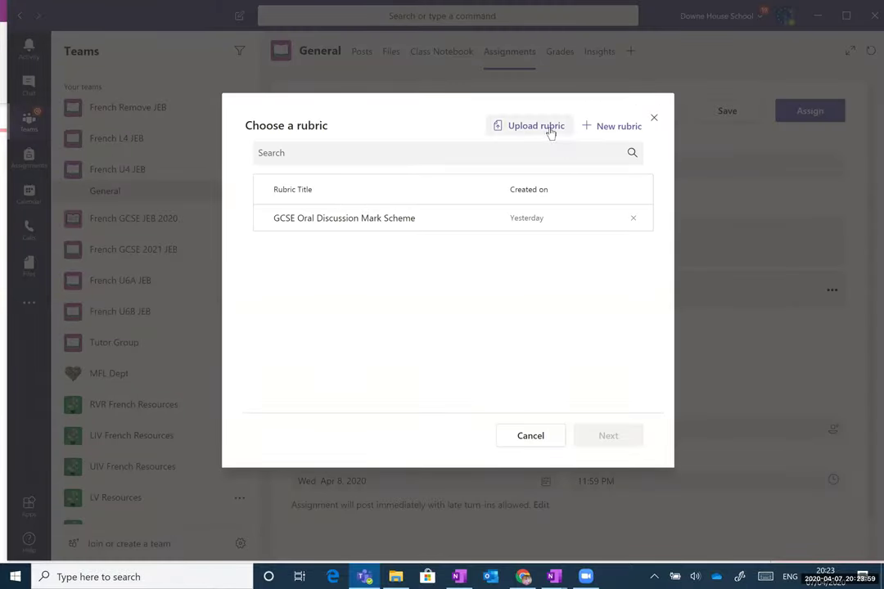
{"action": "left_click", "coordinate": [624, 131]}
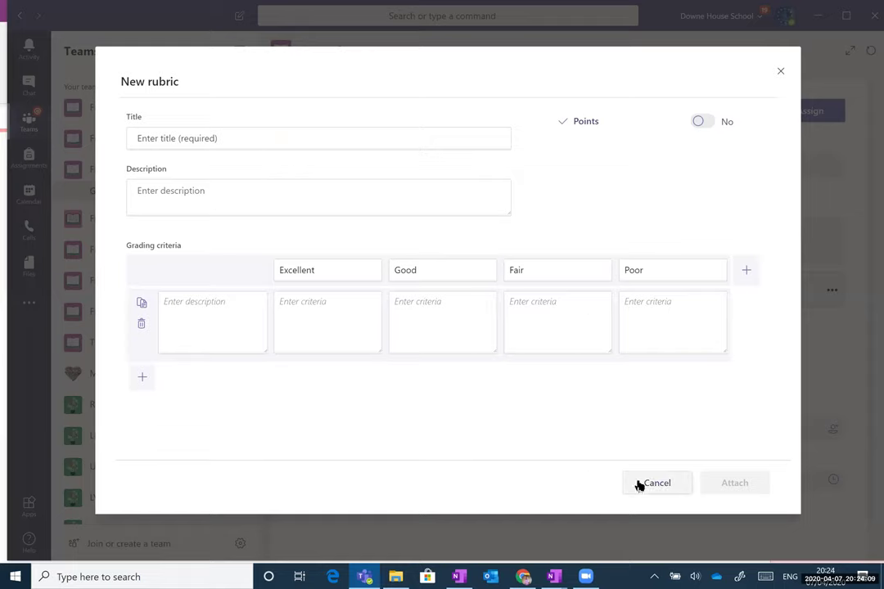
{"action": "key", "text": "Escape"}
{"action": "left_click", "coordinate": [640, 149]}
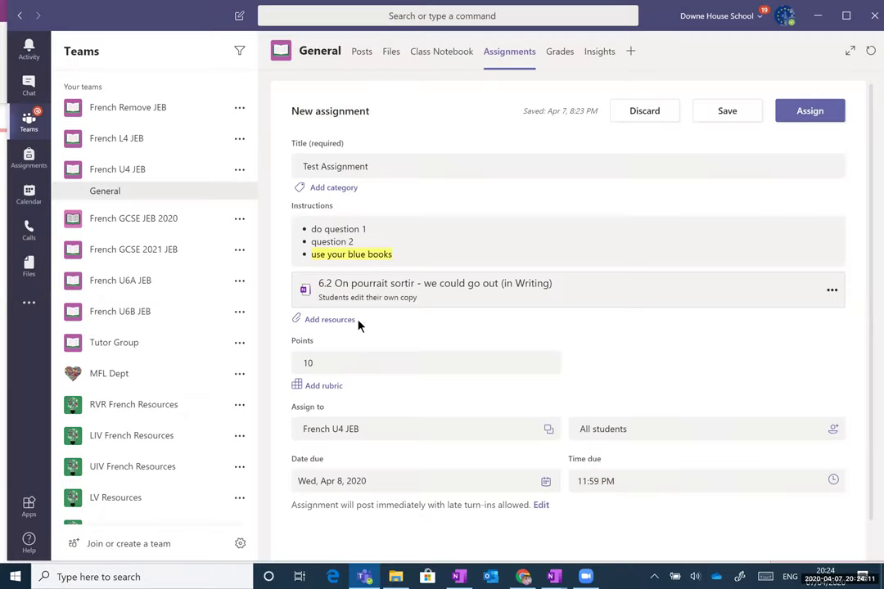
- Review the existing "GCSE Oral Discussion Mark Scheme" rubric across all its grade columns and attach it to the assignment
{"action": "left_click", "coordinate": [453, 302]}
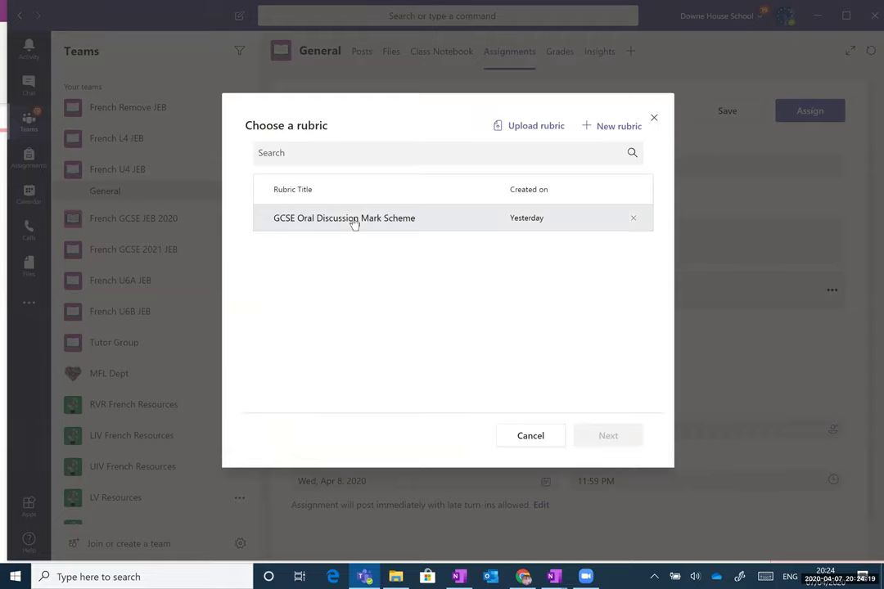
{"action": "left_click", "coordinate": [354, 222]}
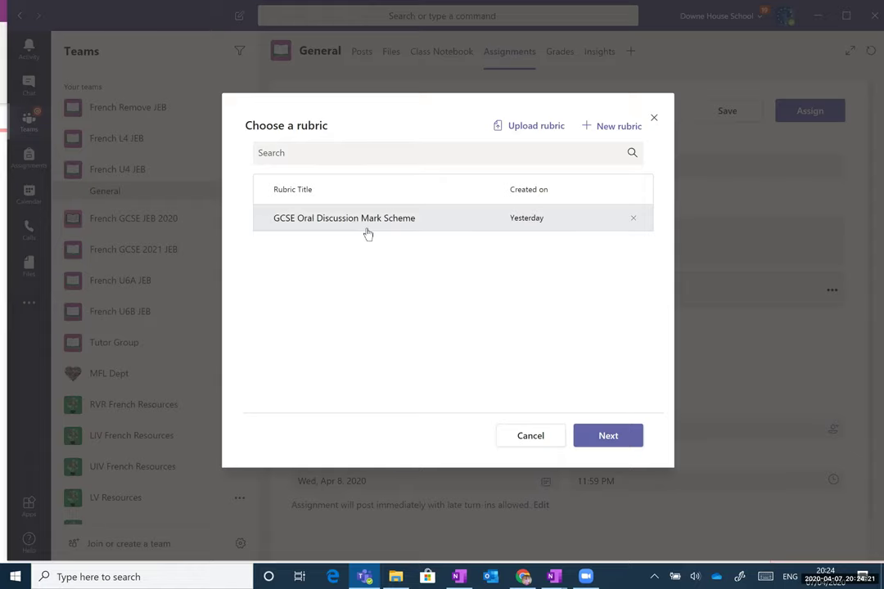
{"action": "left_click", "coordinate": [611, 437]}
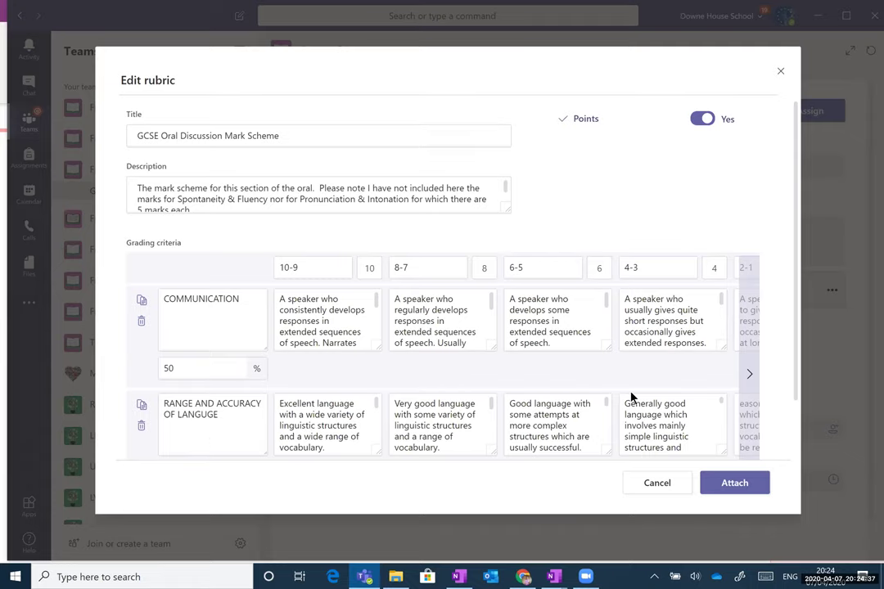
{"action": "left_click", "coordinate": [748, 375]}
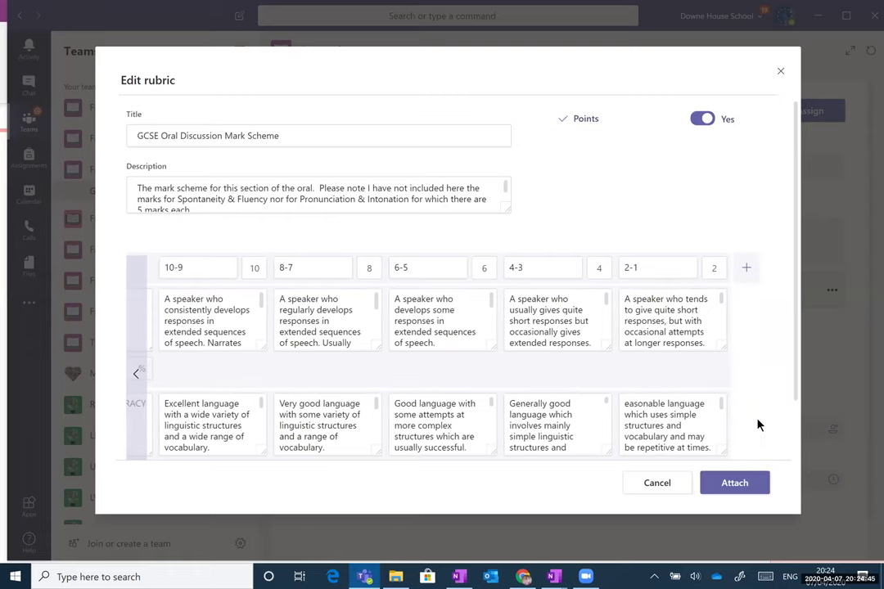
{"action": "left_click", "coordinate": [734, 481]}
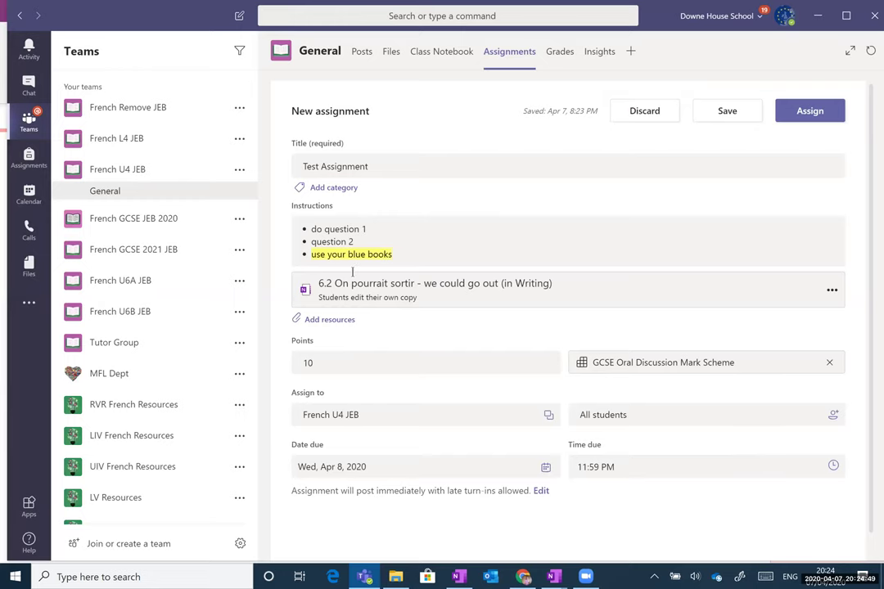
- Set the assignment's points to 20
{"action": "left_click", "coordinate": [354, 241]}
{"action": "left_click", "coordinate": [318, 362]}
{"action": "key", "text": "BackSpace"}
{"action": "key", "text": "BackSpace"}
{"action": "type", "text": "20"}
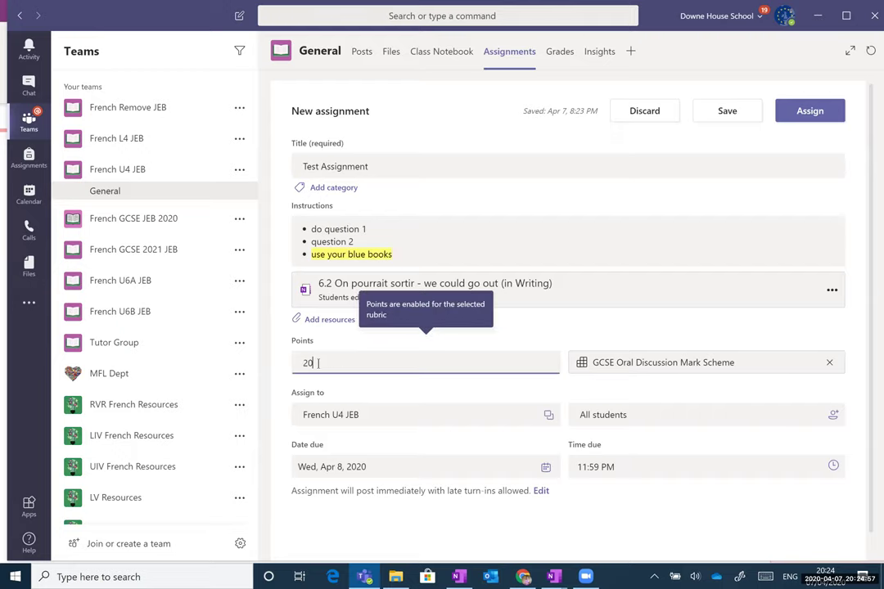
{"action": "left_click", "coordinate": [580, 335]}
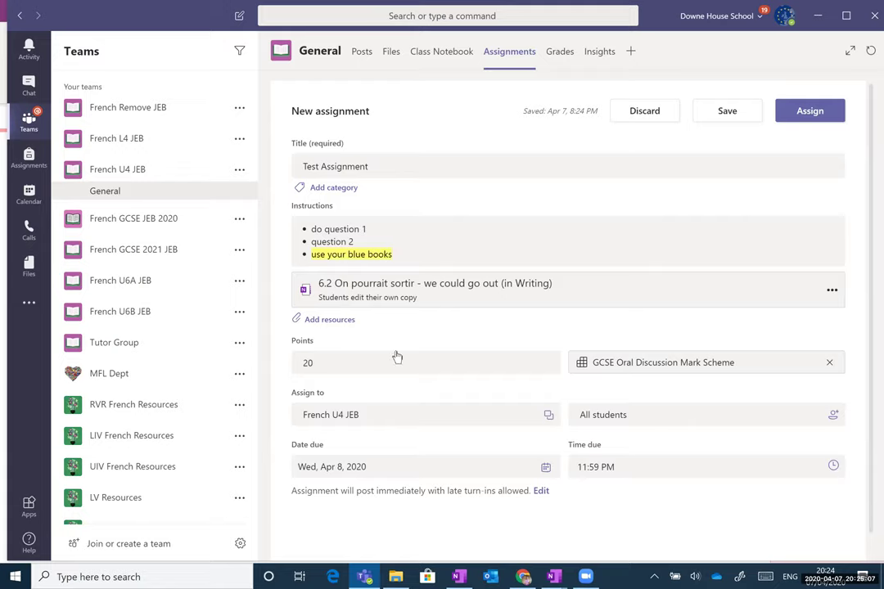
- Begin adding a web link resource to the assignment, and copy the share link of the "6.1 Rendez-Vous" set from Quizlet in Chrome
{"action": "left_click", "coordinate": [329, 320]}
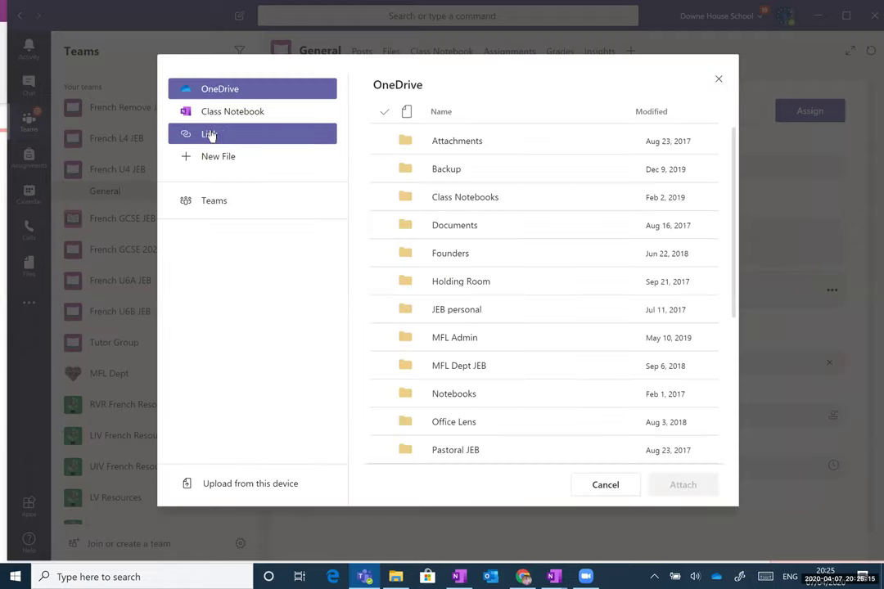
{"action": "left_click", "coordinate": [213, 135]}
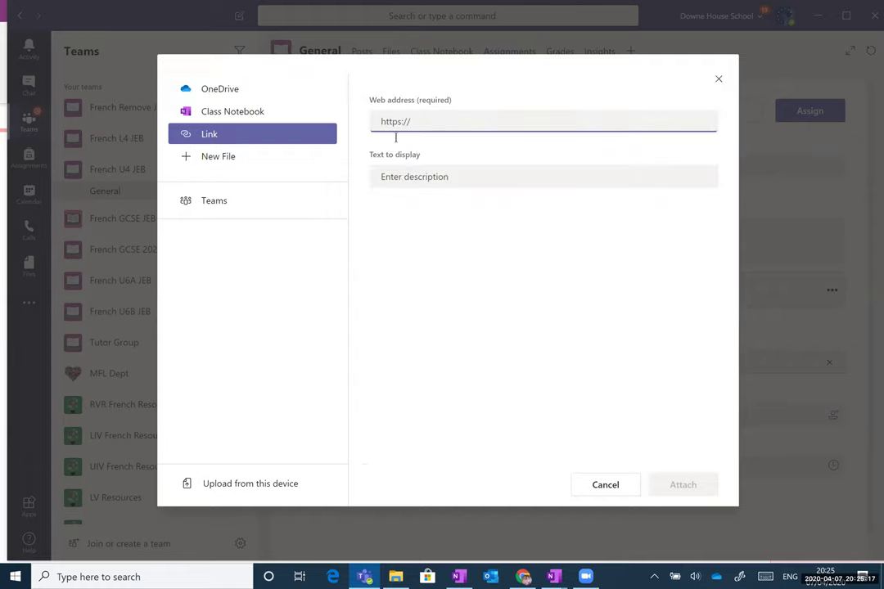
{"action": "key", "text": "alt+Tab"}
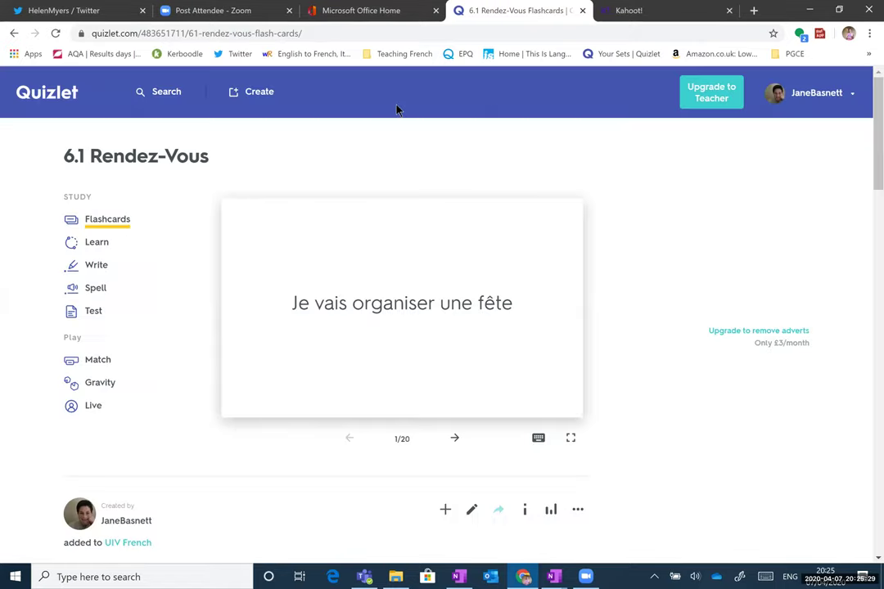
{"action": "scroll", "coordinate": [513, 443], "scroll_direction": "down", "scroll_amount": 4}
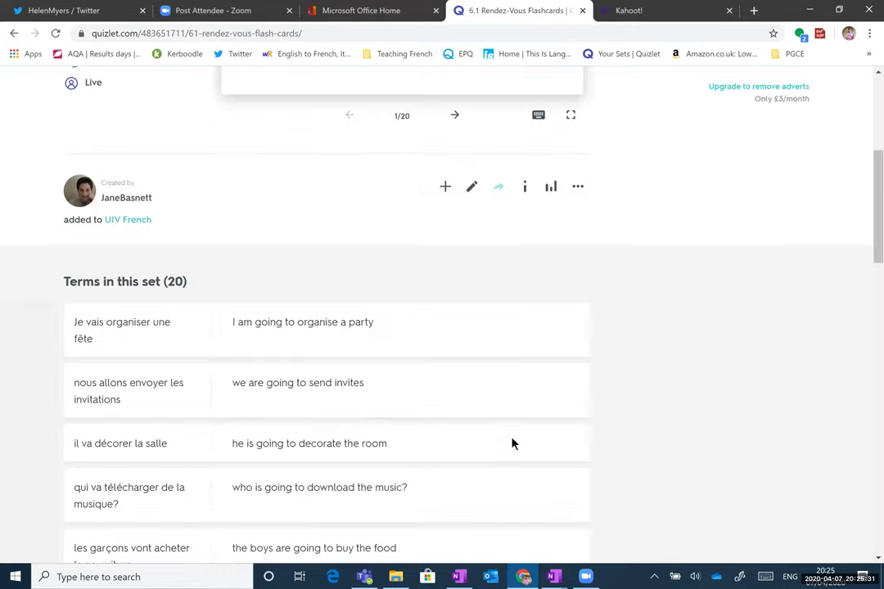
{"action": "left_click", "coordinate": [497, 187]}
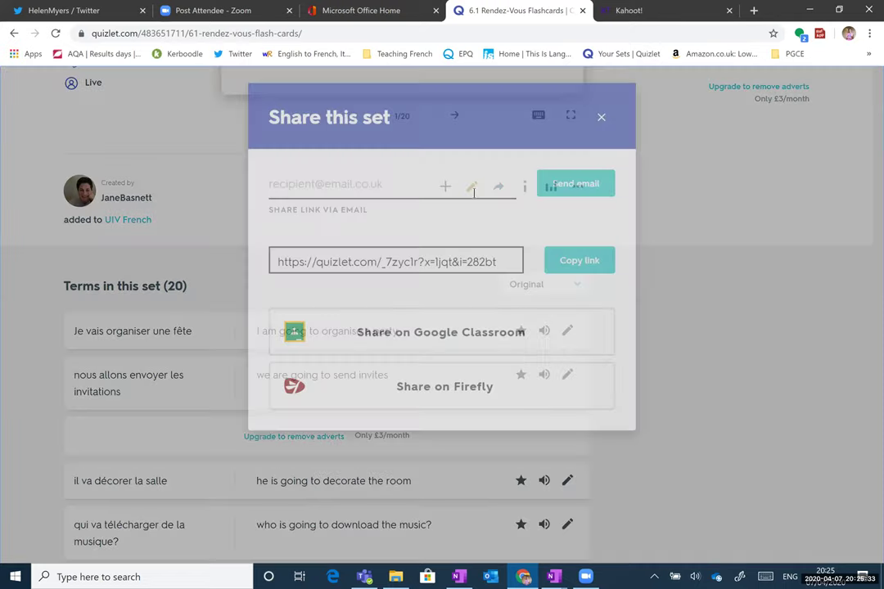
{"action": "left_click", "coordinate": [585, 273]}
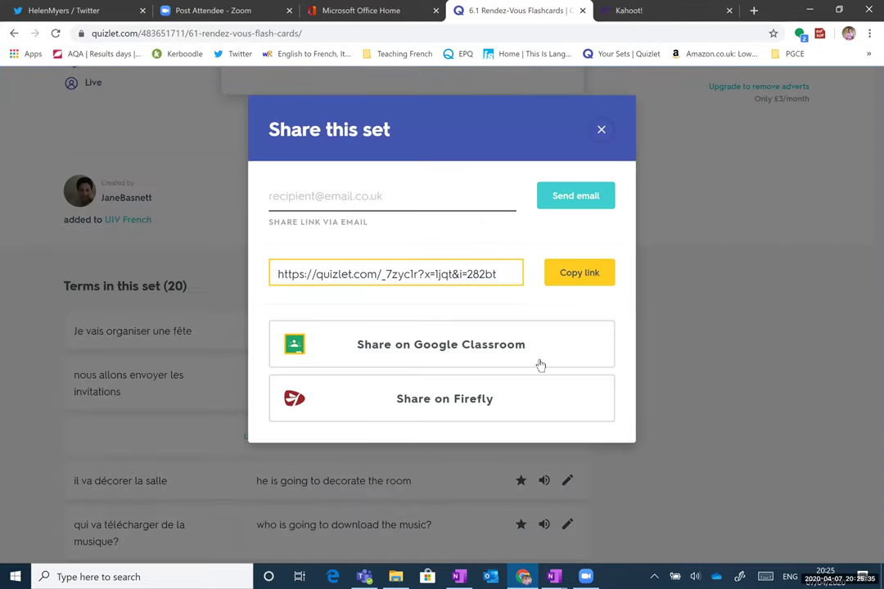
- Return to Teams and attach the copied Quizlet link to the assignment with the display text "Vocabulary preparation"
{"action": "left_click", "coordinate": [365, 576]}
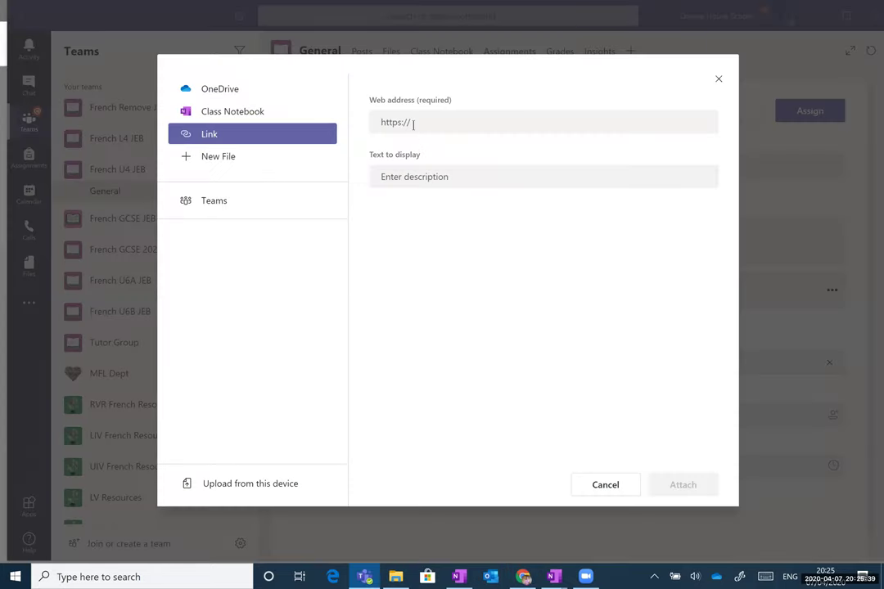
{"action": "left_click", "coordinate": [413, 123]}
{"action": "key", "text": "ctrl+v"}
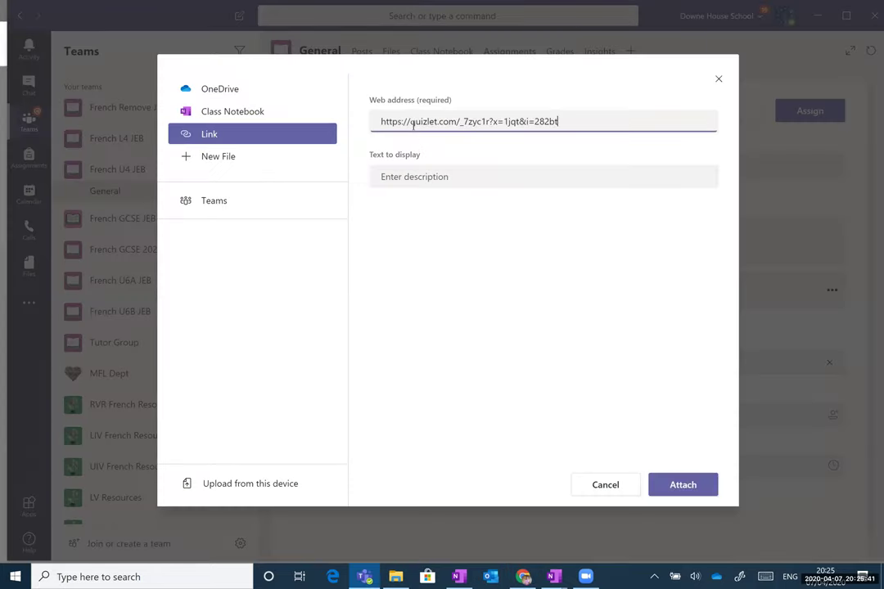
{"action": "left_click", "coordinate": [407, 181]}
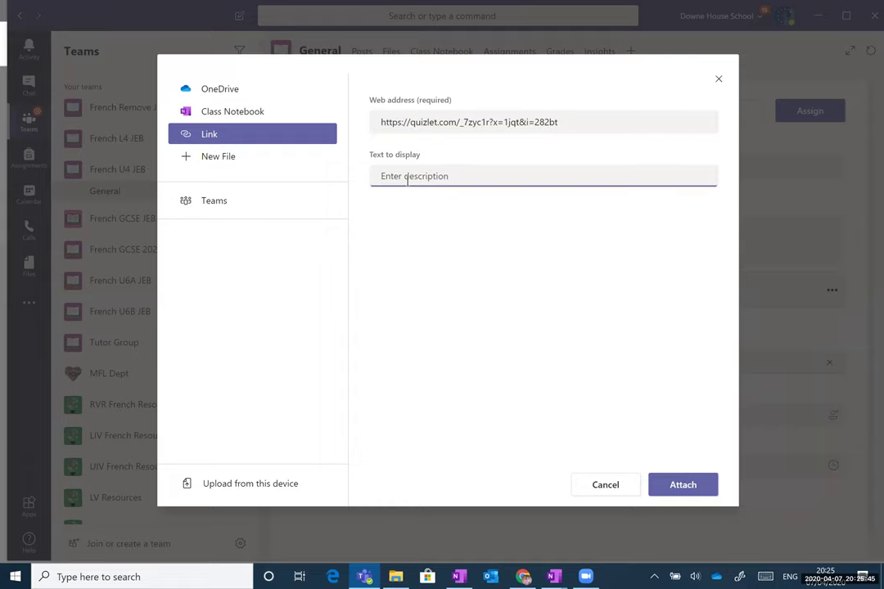
{"action": "type", "text": "Voa"}
{"action": "key", "text": "BackSpace"}
{"action": "type", "text": "cabulary preparation"}
{"action": "left_click", "coordinate": [667, 483]}
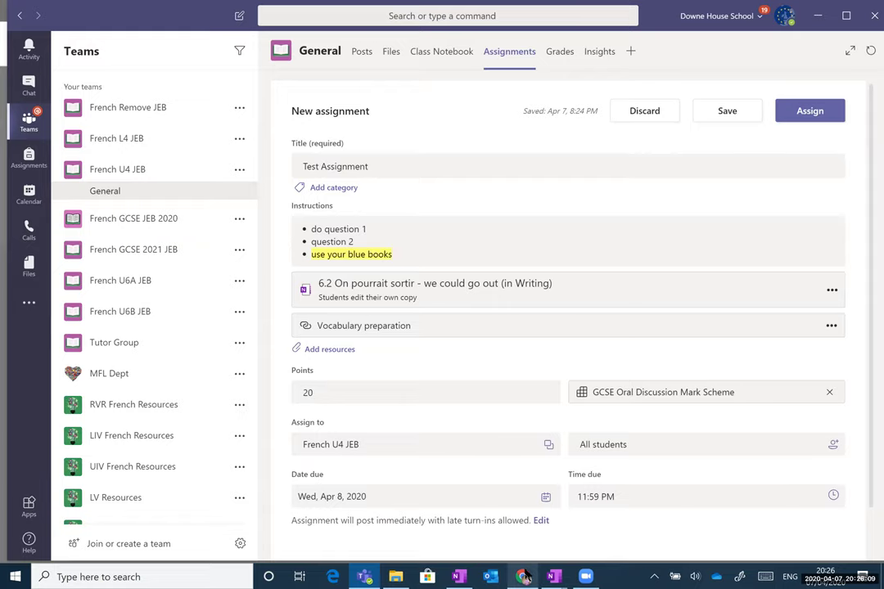
- Switch to Kahoot in Chrome and create a new self-paced challenge from "A Level French: Crimes et châtiments" due Fri 10 Apr at 12:00 PM
{"action": "key", "text": "alt+Tab"}
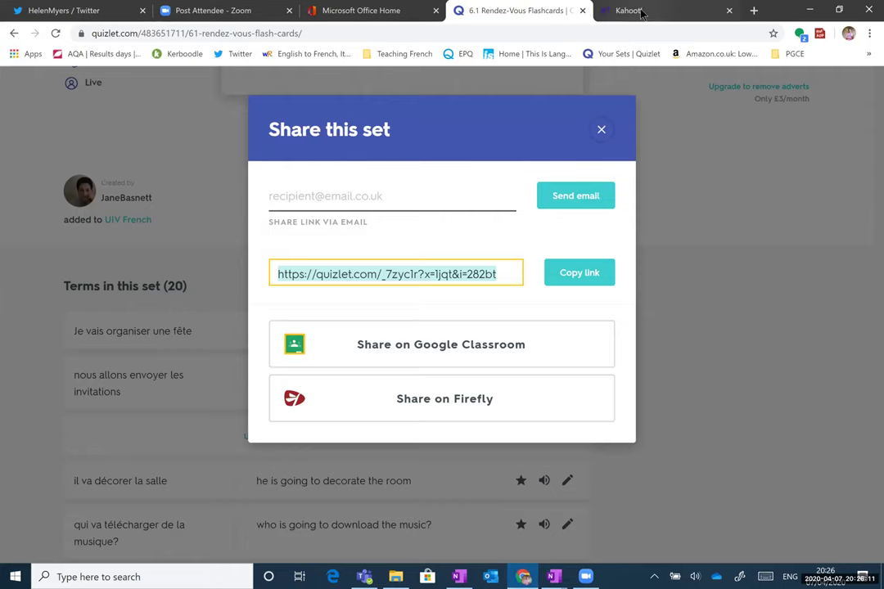
{"action": "left_click", "coordinate": [641, 12]}
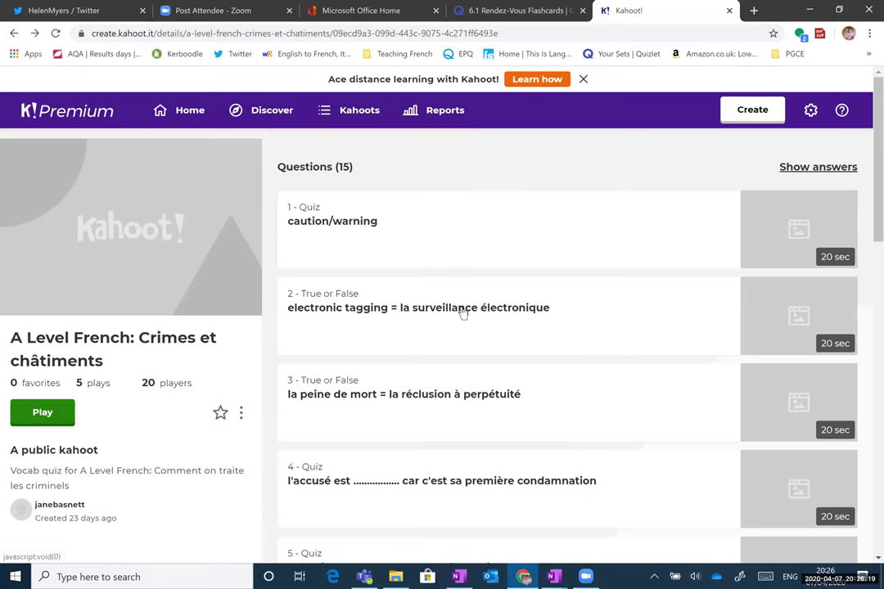
{"action": "left_click", "coordinate": [45, 417]}
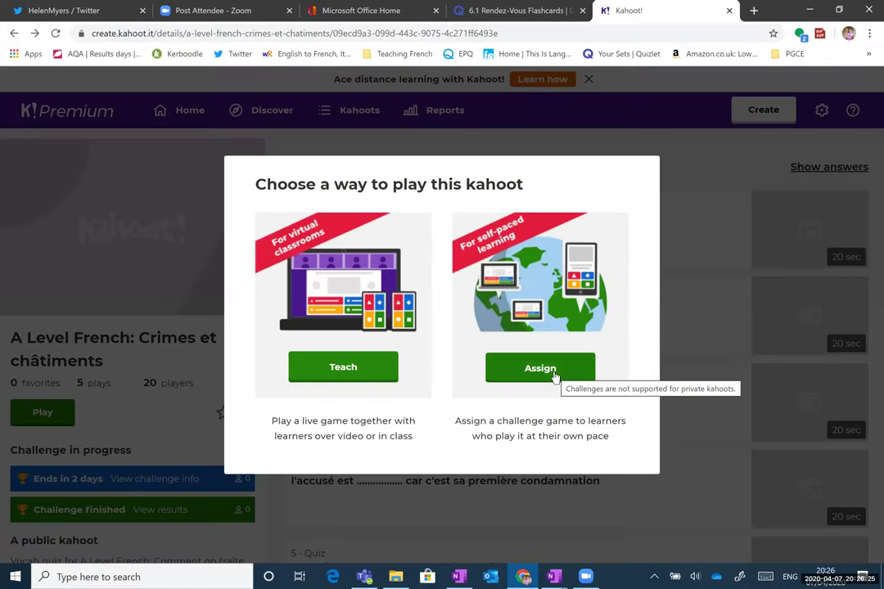
{"action": "left_click", "coordinate": [540, 370]}
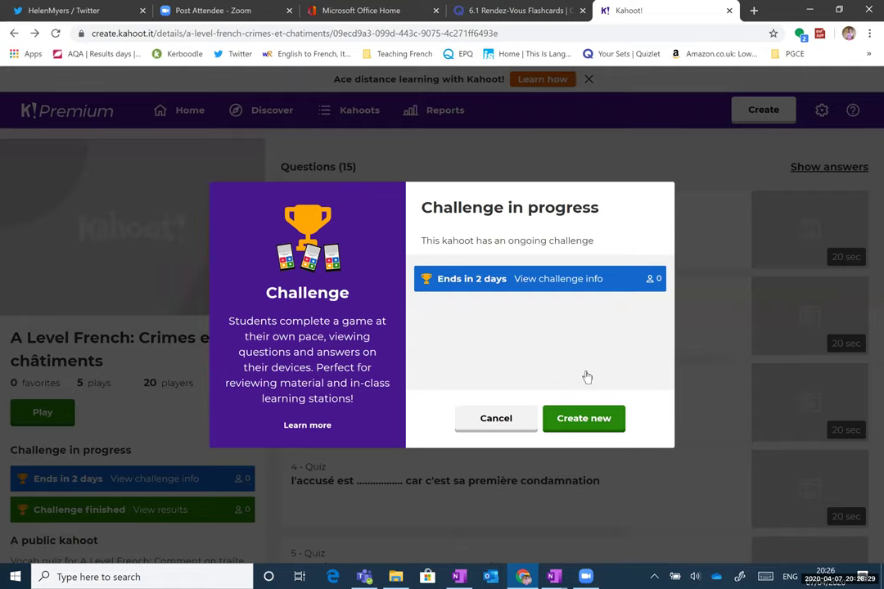
{"action": "left_click", "coordinate": [584, 417]}
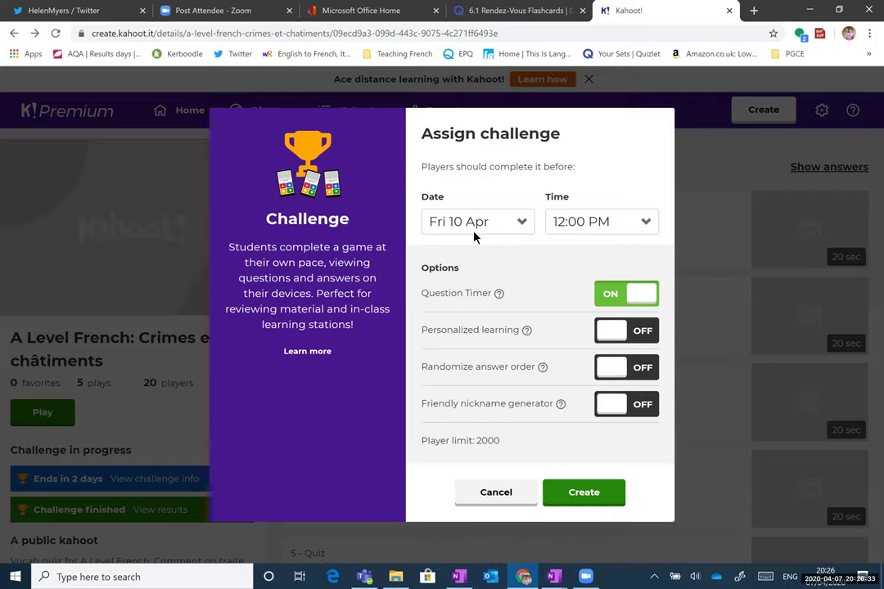
{"action": "left_click", "coordinate": [575, 490]}
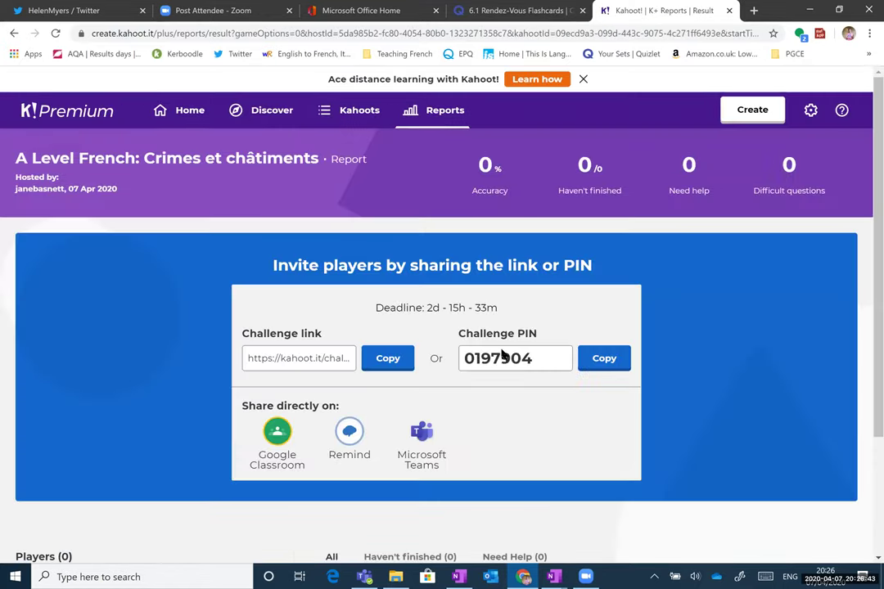
- Start sharing the Kahoot challenge to Microsoft Teams as an assignment for the class French U4 JEB
{"action": "left_click", "coordinate": [421, 444]}
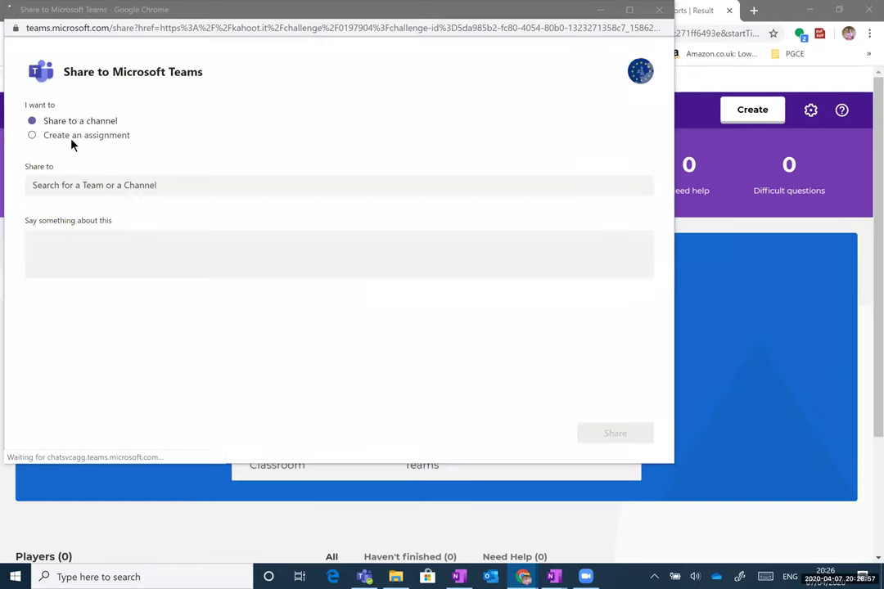
{"action": "left_click", "coordinate": [71, 139]}
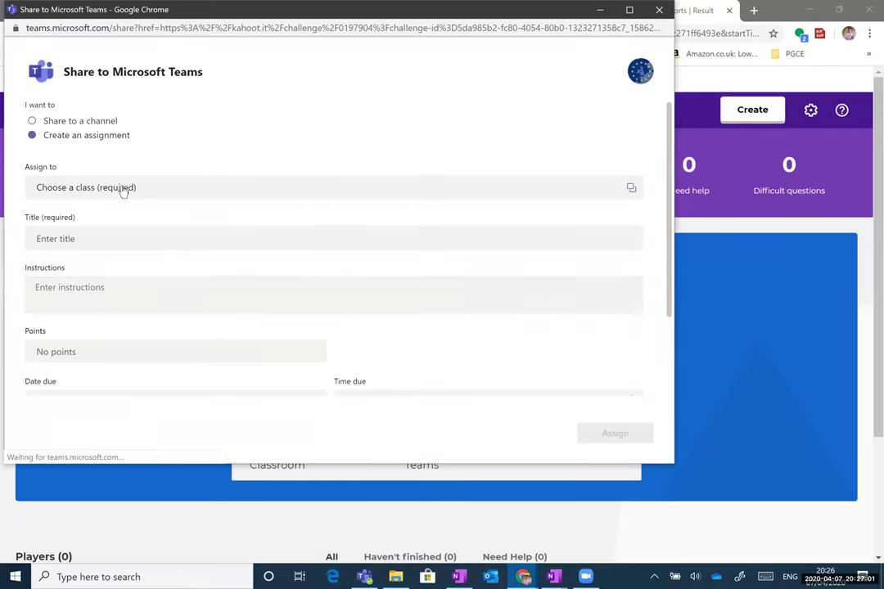
{"action": "left_click", "coordinate": [123, 192]}
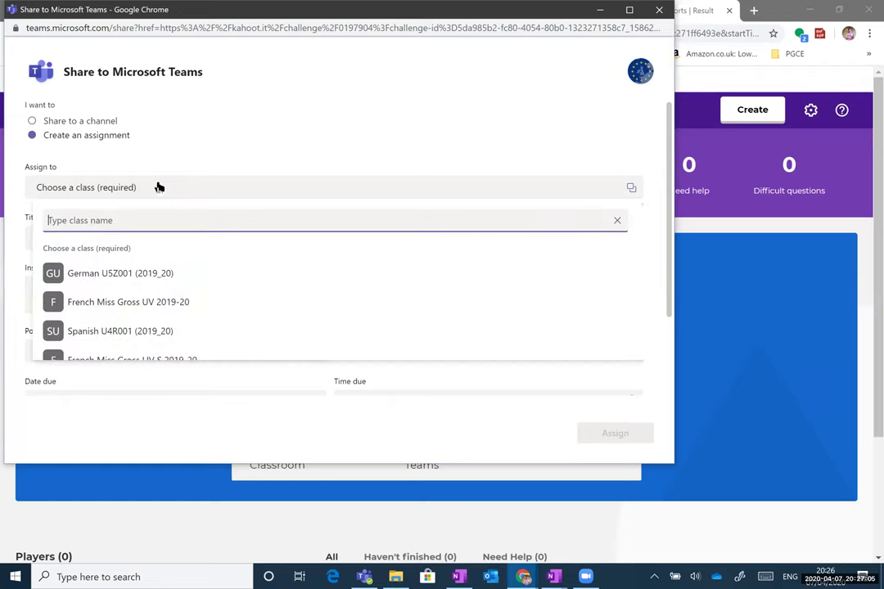
{"action": "left_click", "coordinate": [158, 187]}
{"action": "left_click", "coordinate": [159, 187]}
{"action": "type", "text": "French"}
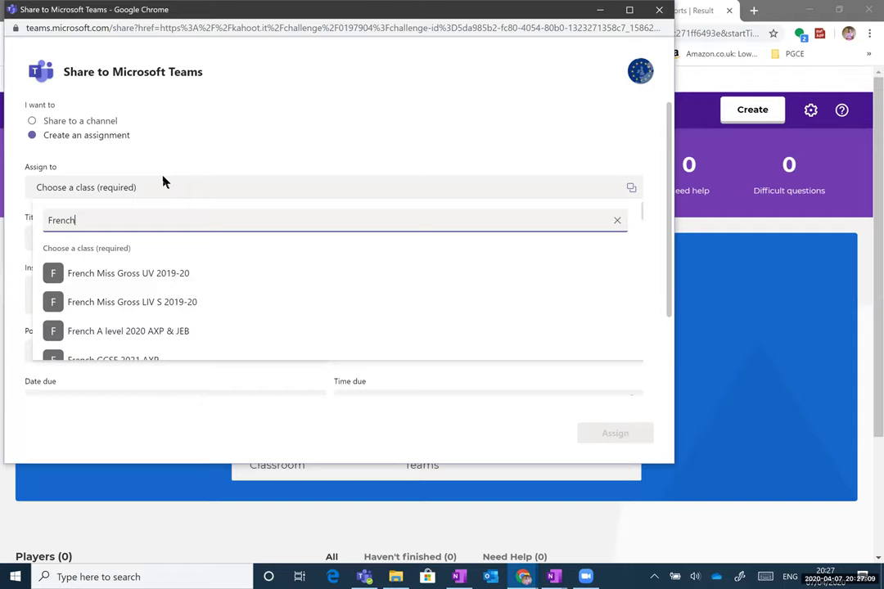
{"action": "type", "text": " JEb"}
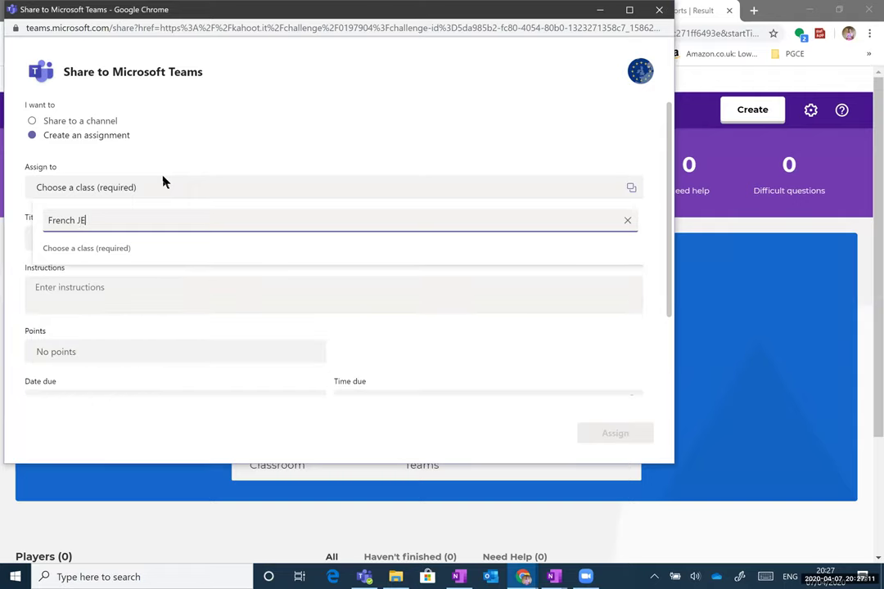
{"action": "key", "text": "BackSpace"}
{"action": "key", "text": "BackSpace"}
{"action": "key", "text": "BackSpace"}
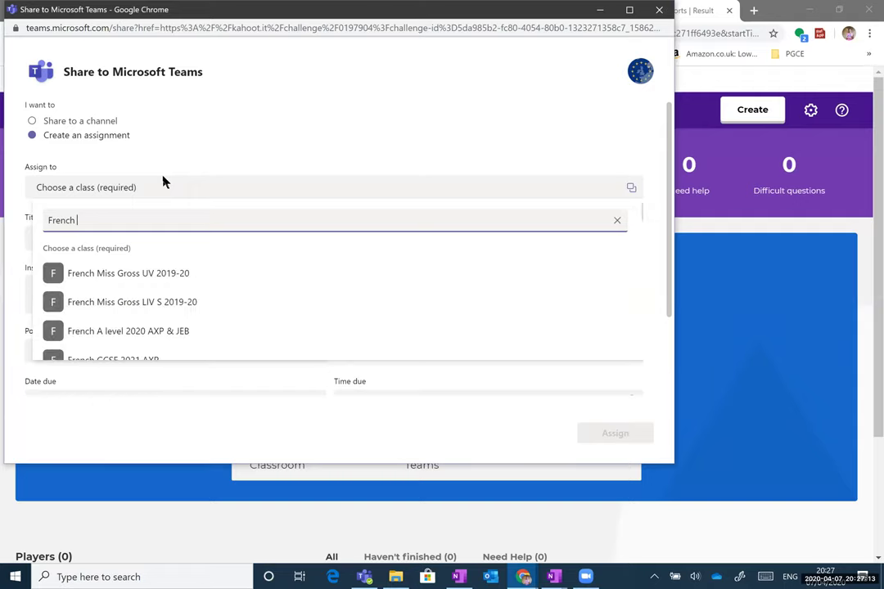
{"action": "type", "text": "U4"}
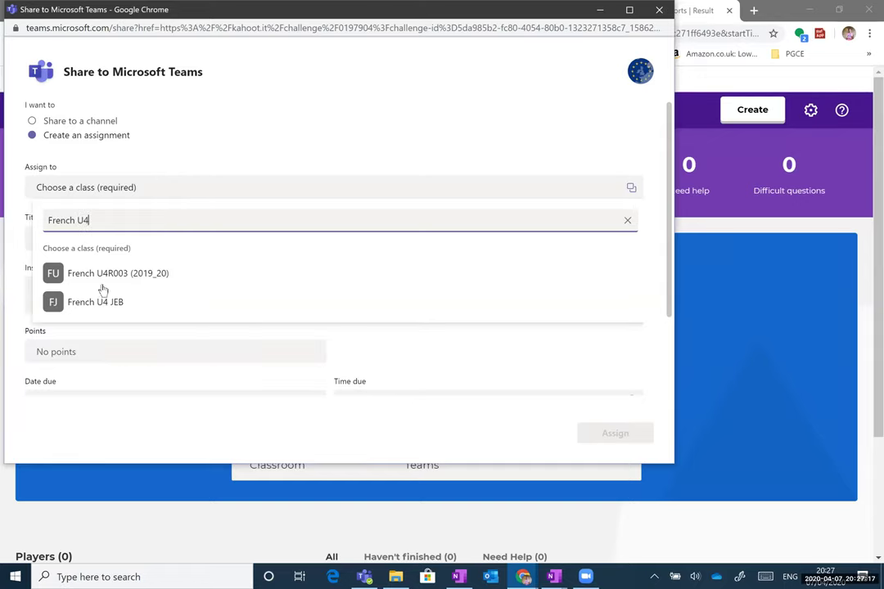
{"action": "left_click", "coordinate": [108, 302]}
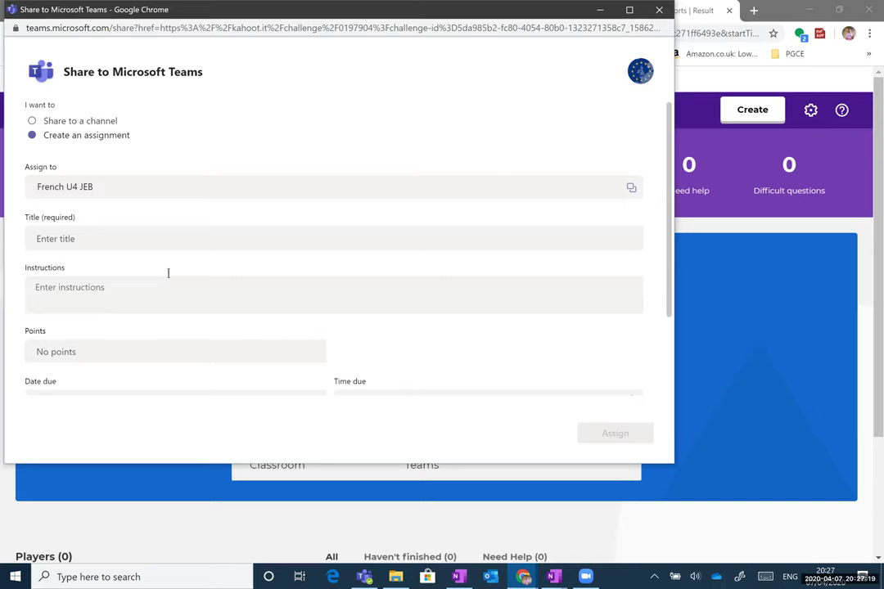
- Look over the remaining fields and the attached kahoot.it link in the shared assignment form, and close it without assigning
{"action": "left_click", "coordinate": [103, 309]}
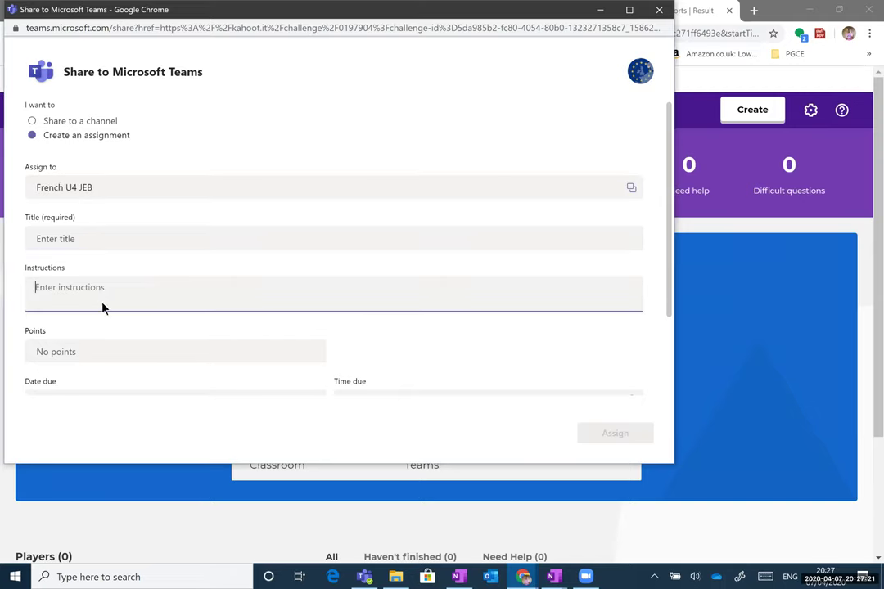
{"action": "scroll", "coordinate": [99, 257], "scroll_direction": "down", "scroll_amount": 1}
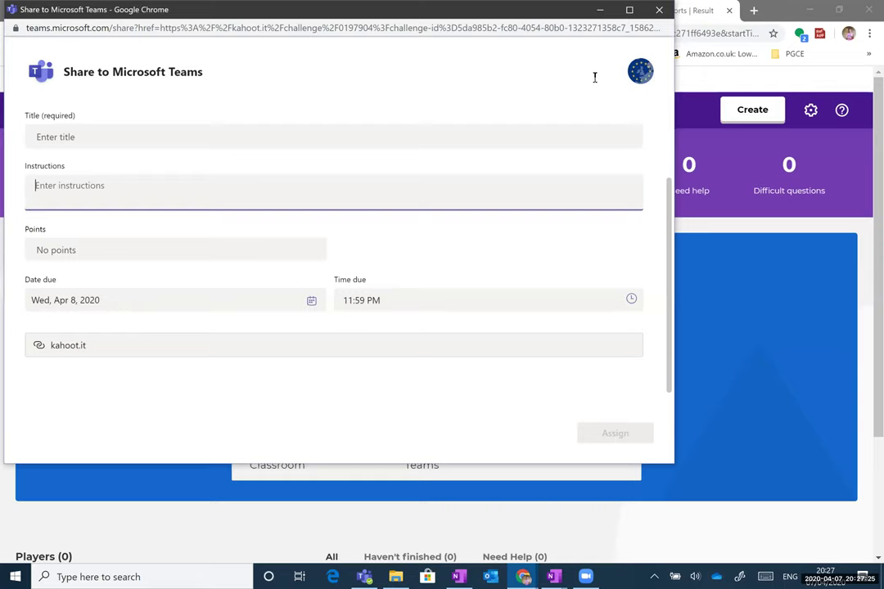
{"action": "left_click", "coordinate": [658, 13]}
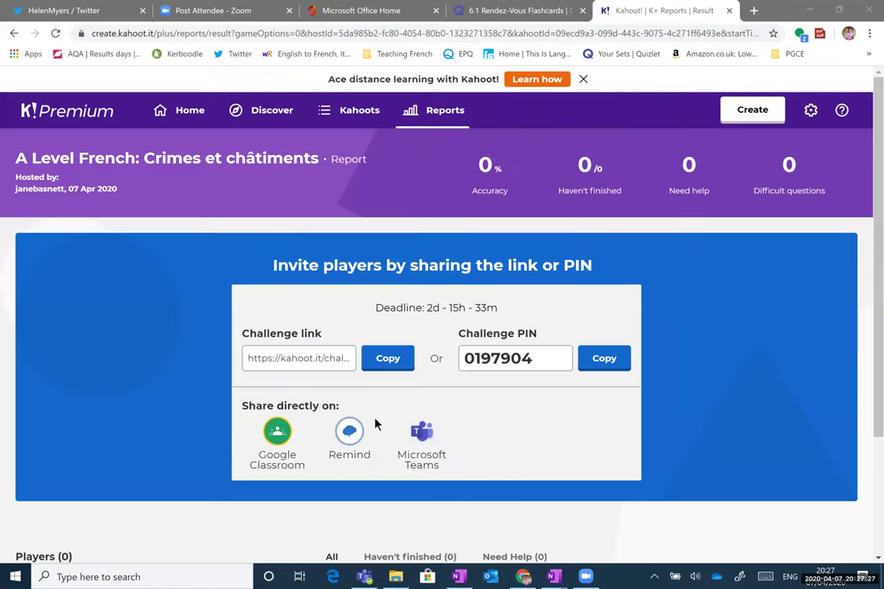
- Return to Teams, look over the completed "Test Assignment" form and discard the assignment
{"action": "left_click", "coordinate": [366, 577]}
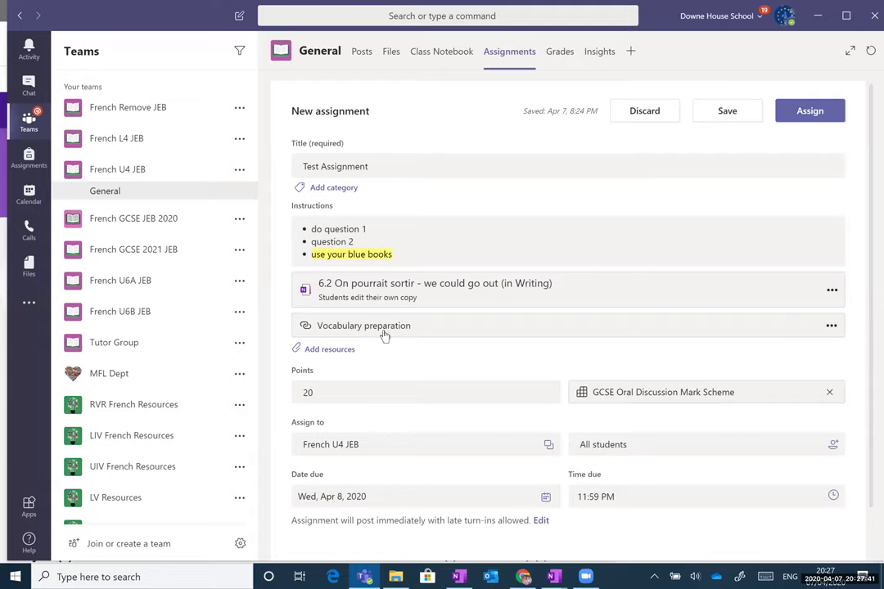
{"action": "scroll", "coordinate": [491, 385], "scroll_direction": "down", "scroll_amount": 1}
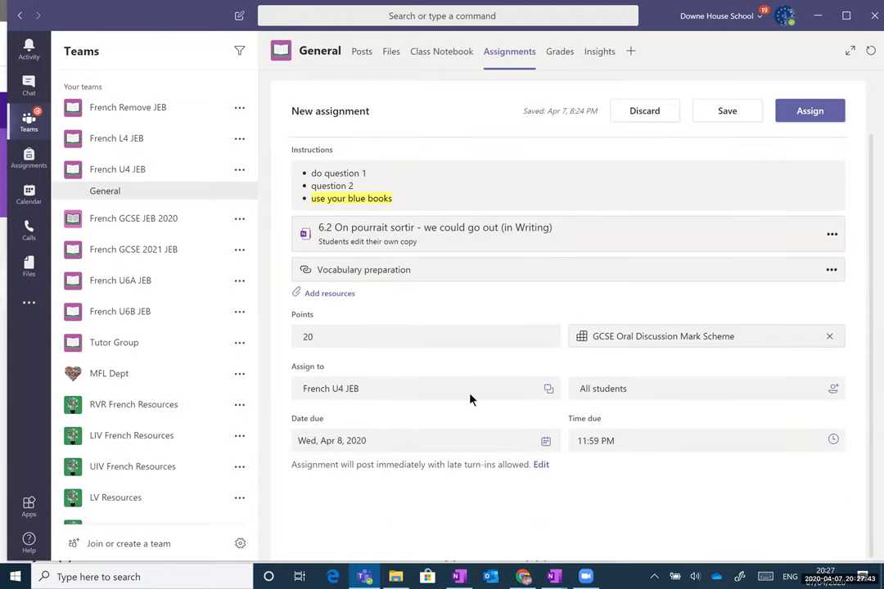
{"action": "left_click", "coordinate": [804, 113]}
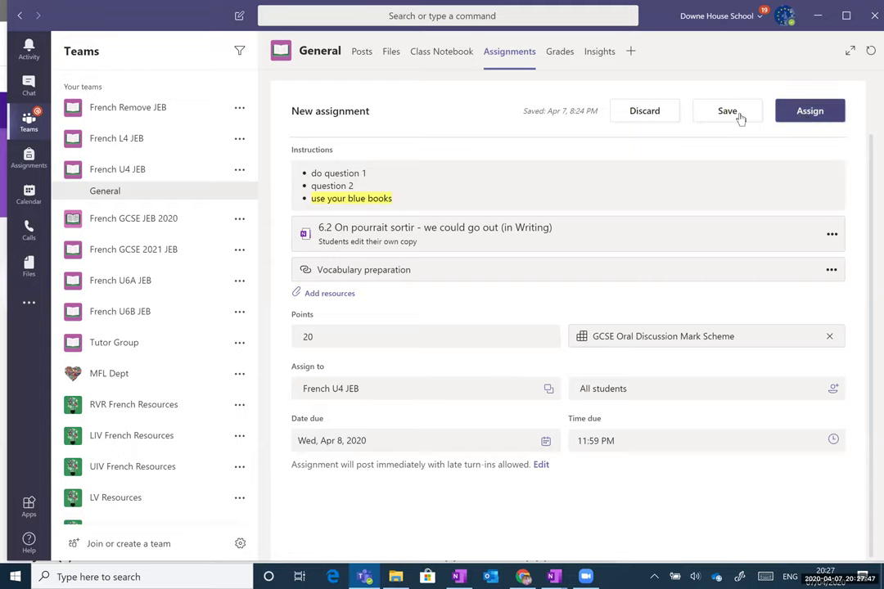
{"action": "left_click", "coordinate": [642, 116]}
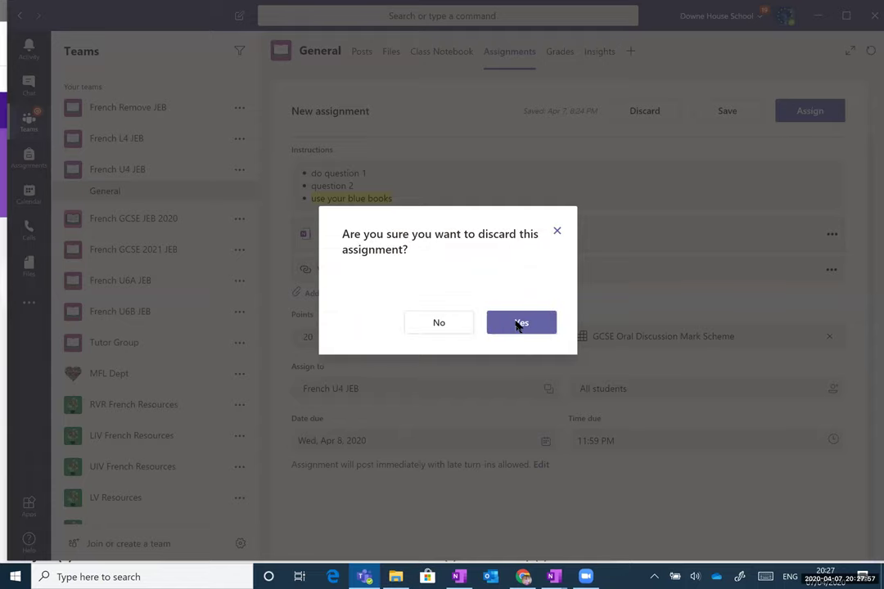
{"action": "left_click", "coordinate": [517, 325]}
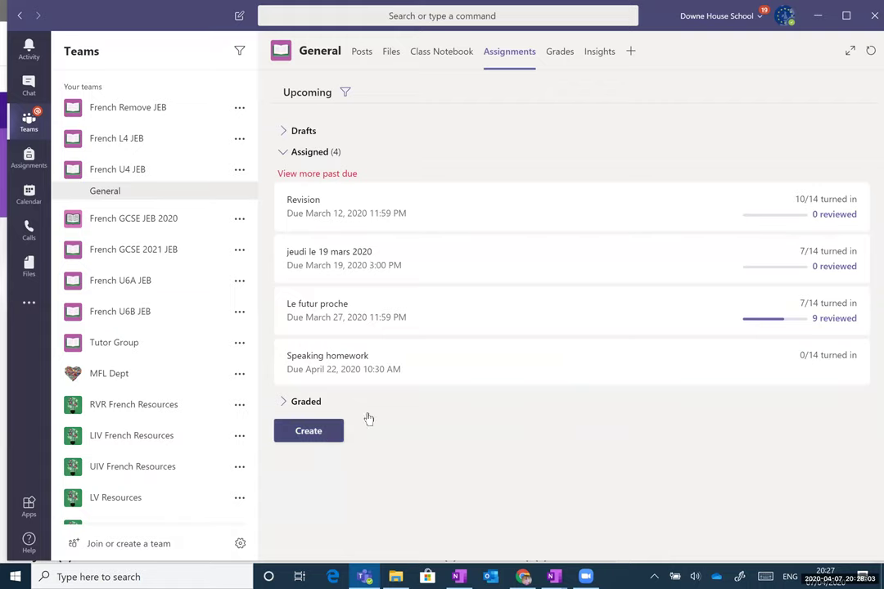
- Create a quiz assignment from the existing "Le futur proche" form and discard it without assigning
{"action": "left_click", "coordinate": [325, 437]}
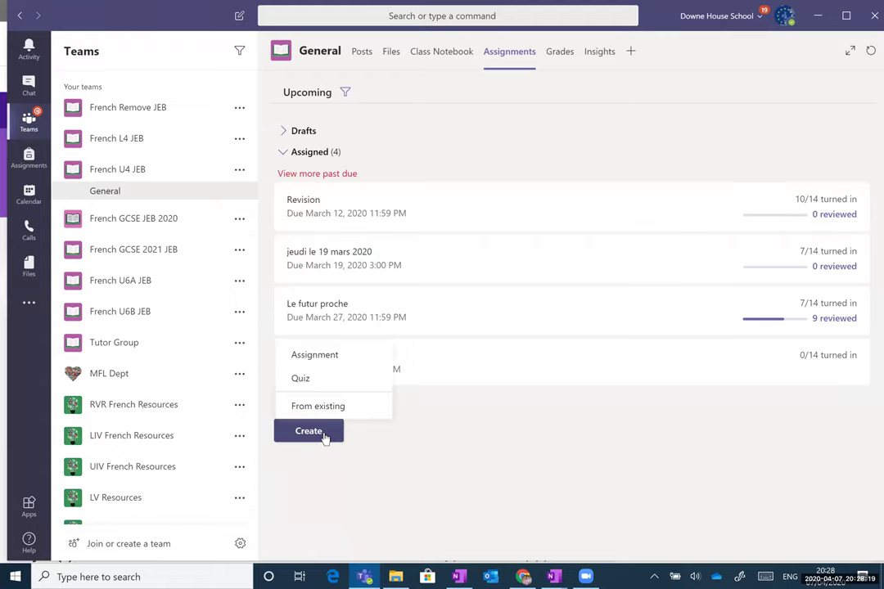
{"action": "left_click", "coordinate": [324, 380]}
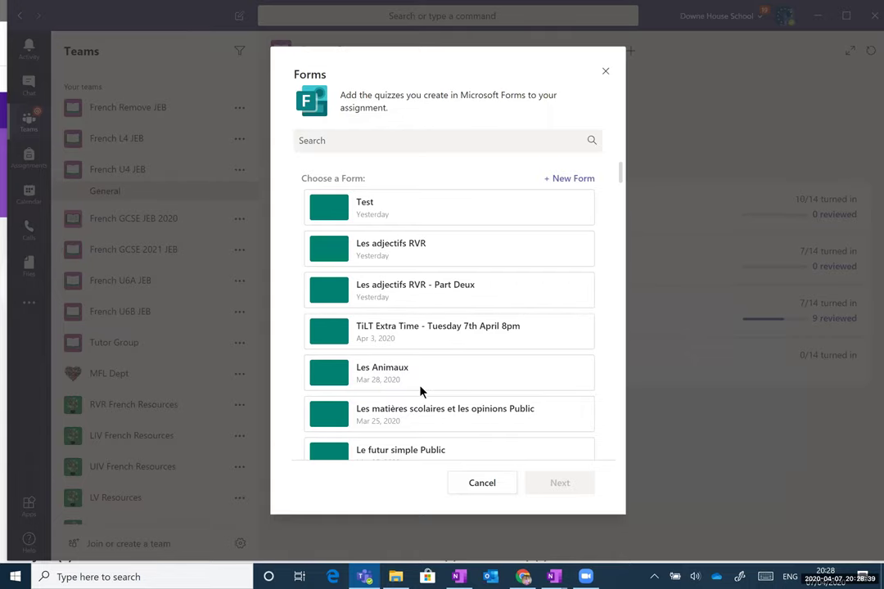
{"action": "scroll", "coordinate": [474, 353], "scroll_direction": "down", "scroll_amount": 10}
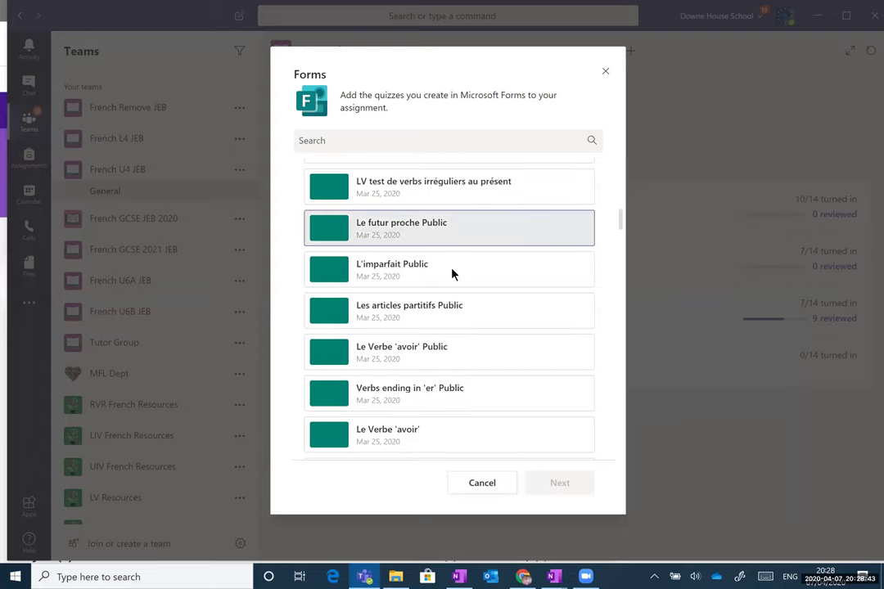
{"action": "scroll", "coordinate": [456, 323], "scroll_direction": "down", "scroll_amount": 3}
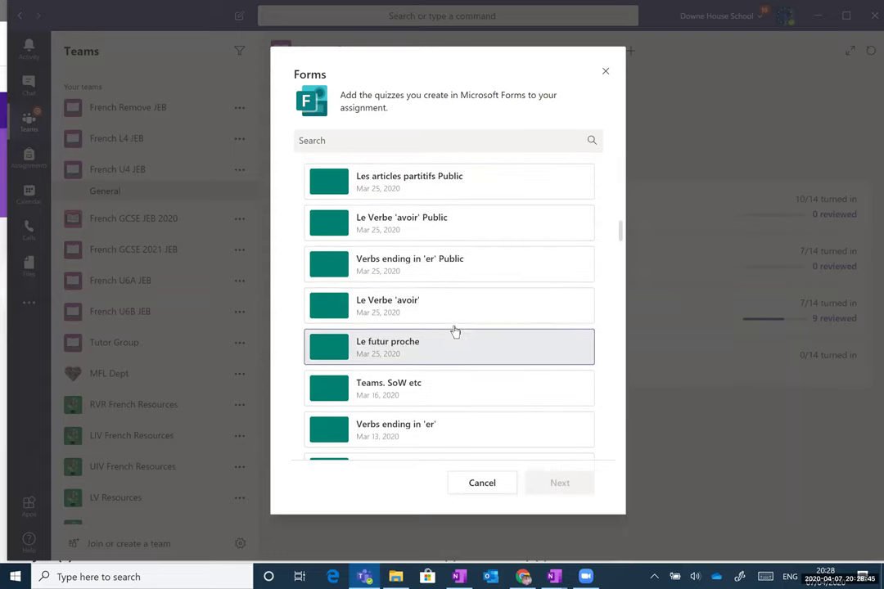
{"action": "scroll", "coordinate": [450, 319], "scroll_direction": "down", "scroll_amount": 3}
{"action": "left_click", "coordinate": [445, 226]}
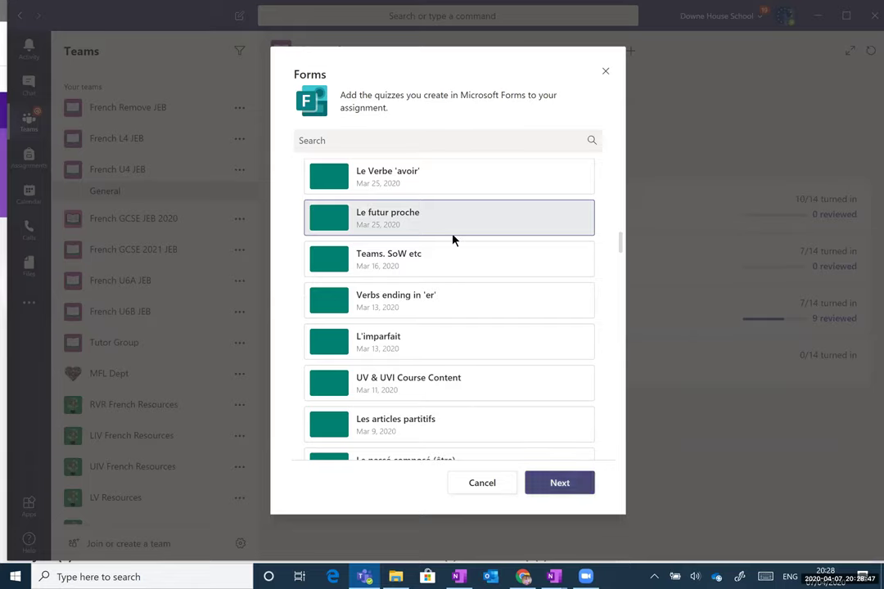
{"action": "left_click", "coordinate": [560, 484]}
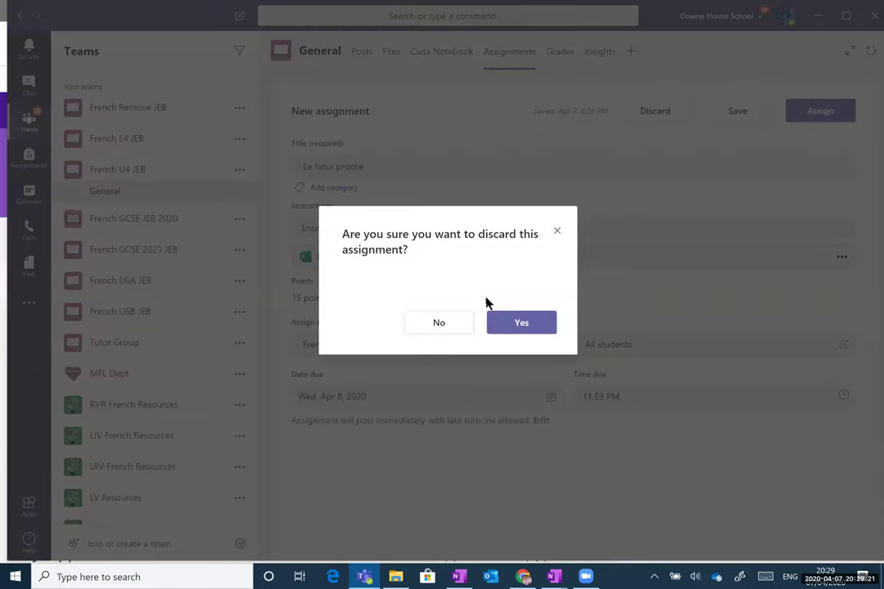
{"action": "left_click", "coordinate": [511, 327]}
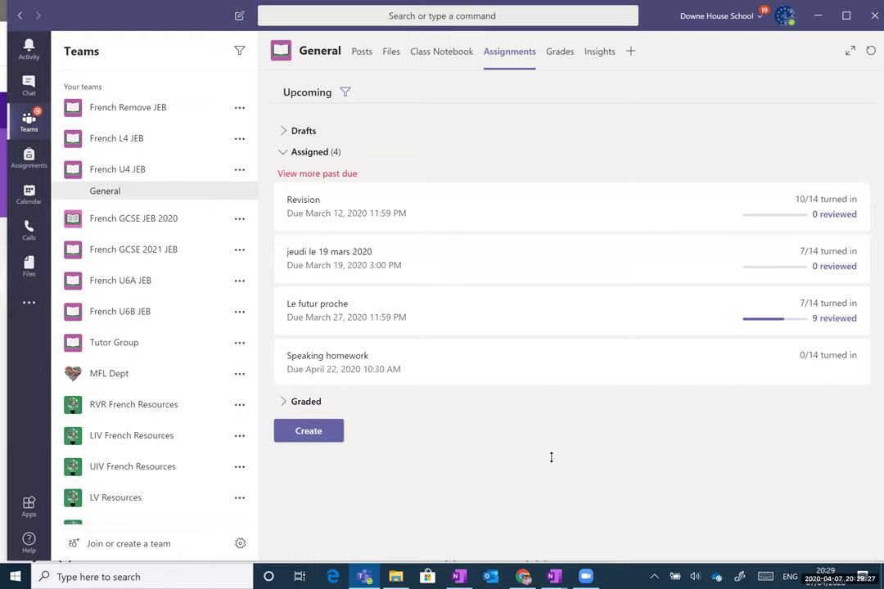
- Switch to OneNote and review the "Speaking homework" example on the "Assignment Students View" page
{"action": "mouse_move", "coordinate": [553, 576]}
{"action": "left_click", "coordinate": [501, 517]}
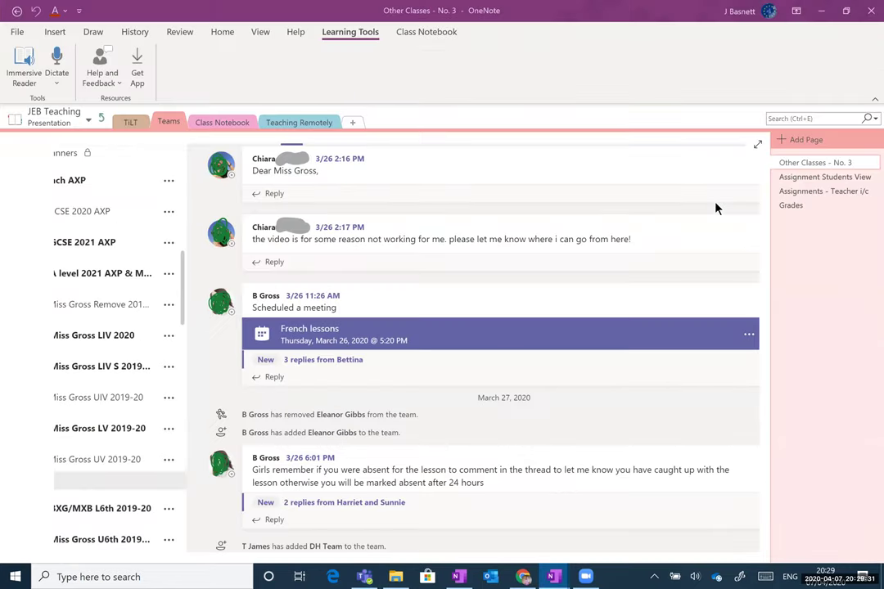
{"action": "left_click", "coordinate": [809, 182]}
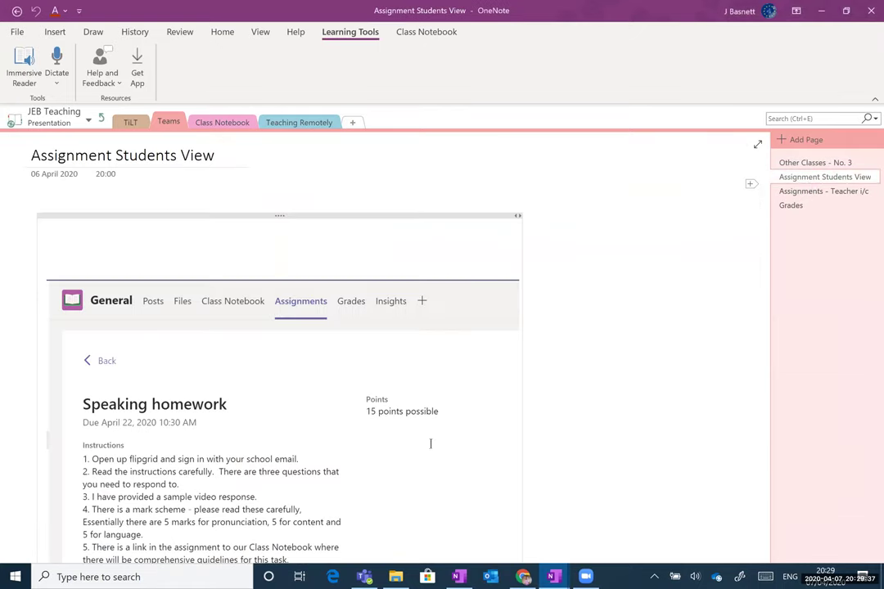
{"action": "scroll", "coordinate": [432, 444], "scroll_direction": "down", "scroll_amount": 3}
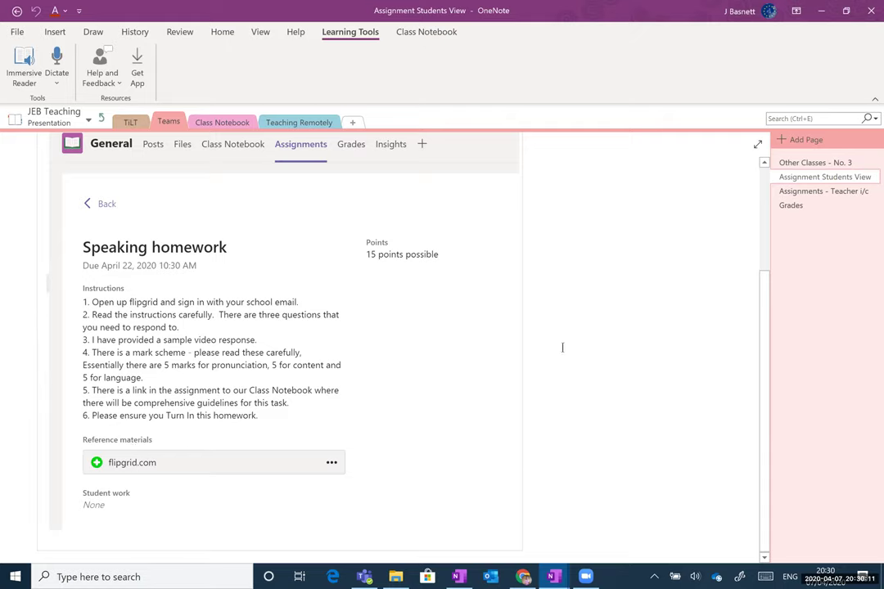
- Open the "Assignments - Teacher i/c" page and circle "Student view" above the Speaking homework title in green ink
{"action": "left_click", "coordinate": [837, 199]}
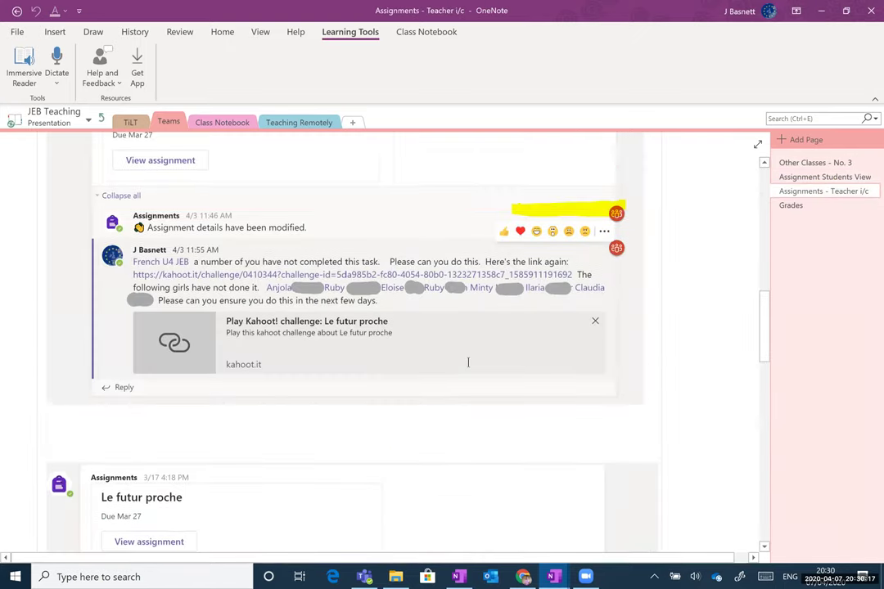
{"action": "scroll", "coordinate": [499, 320], "scroll_direction": "up", "scroll_amount": 2}
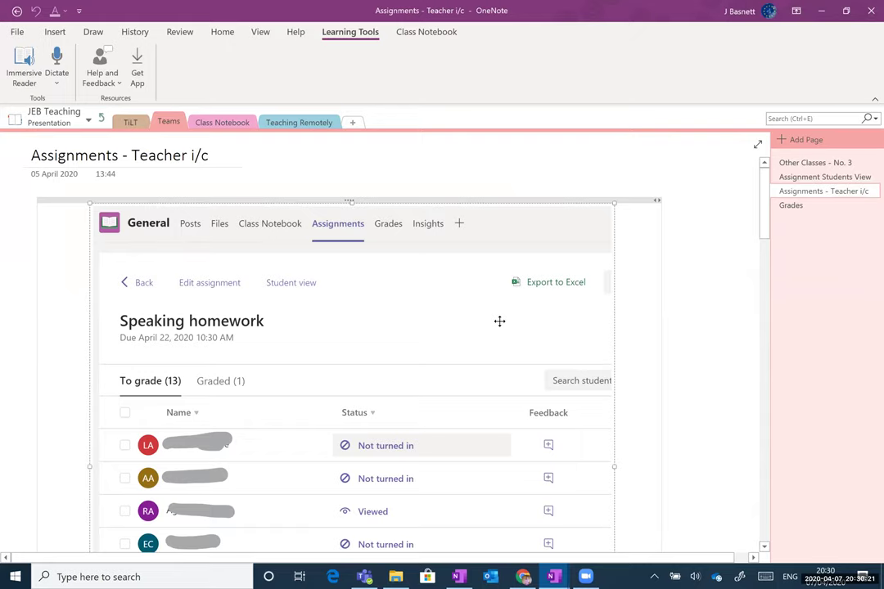
{"action": "scroll", "coordinate": [297, 204], "scroll_direction": "down", "scroll_amount": 1}
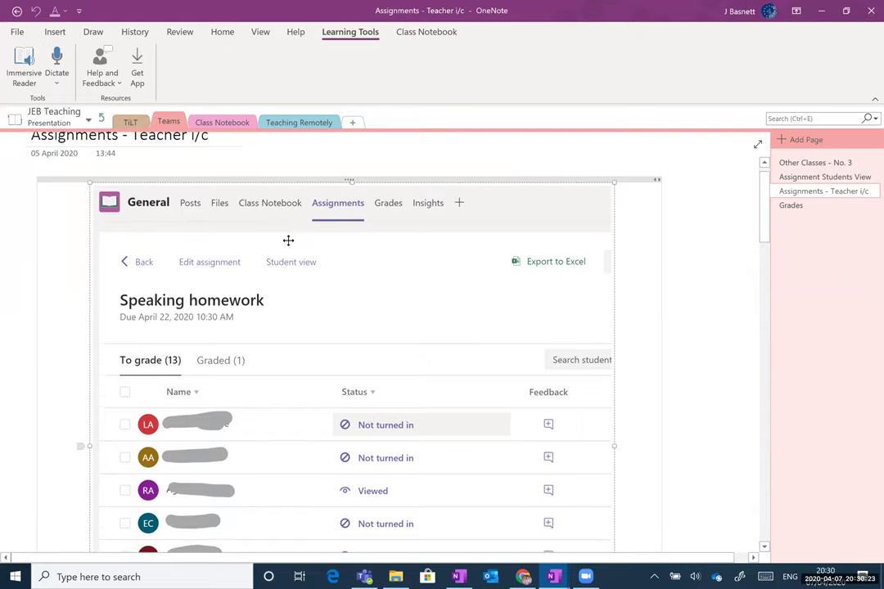
{"action": "scroll", "coordinate": [288, 238], "scroll_direction": "down", "scroll_amount": 1}
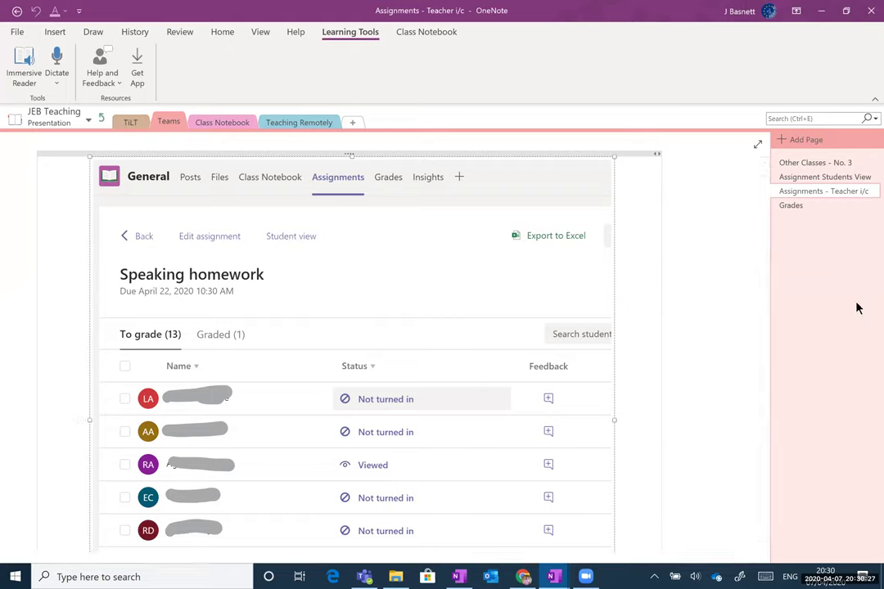
{"action": "left_click", "coordinate": [88, 33]}
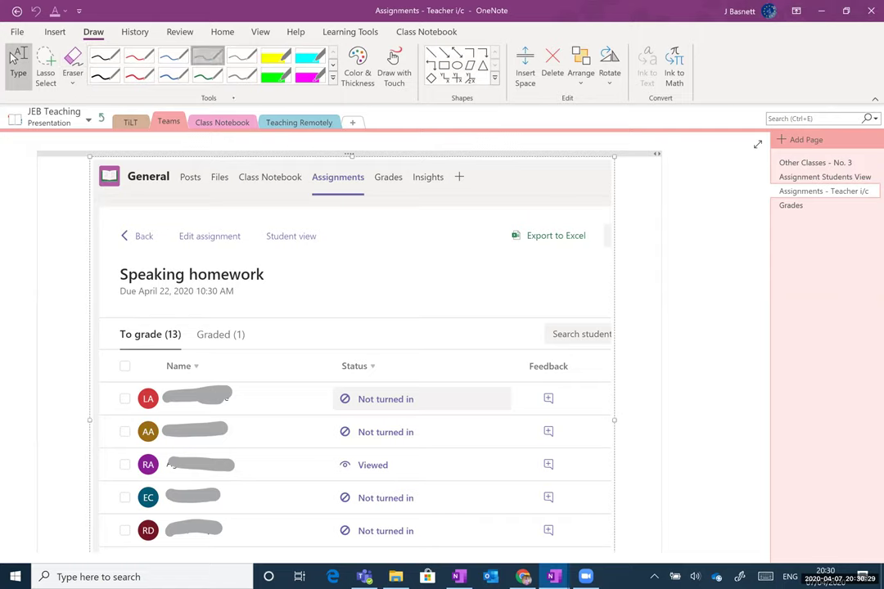
{"action": "left_click", "coordinate": [326, 218]}
{"action": "left_click_drag", "start_coordinate": [275, 218], "coordinate": [265, 224]}
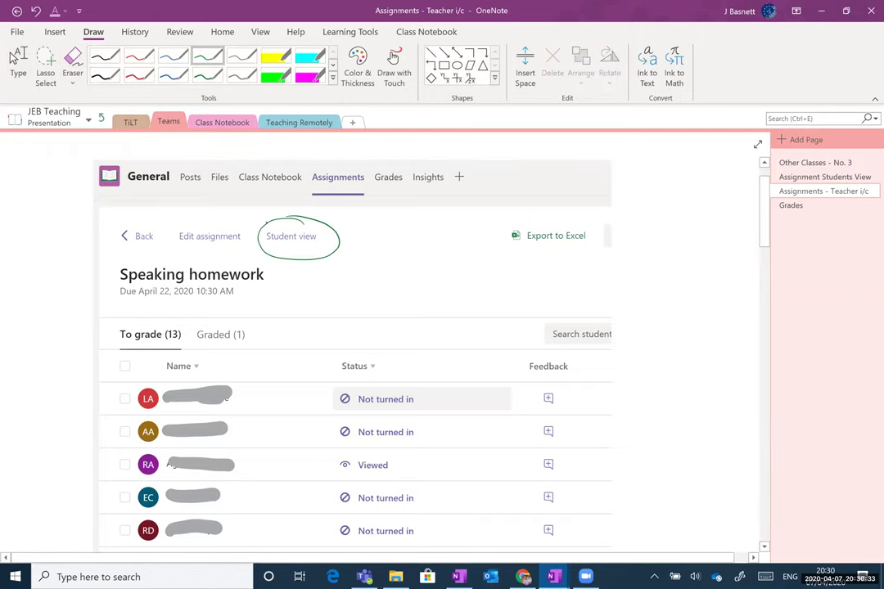
- Look over the students' submission statuses in the Speaking homework "To grade" list
{"action": "scroll", "coordinate": [351, 344], "scroll_direction": "down", "scroll_amount": 3}
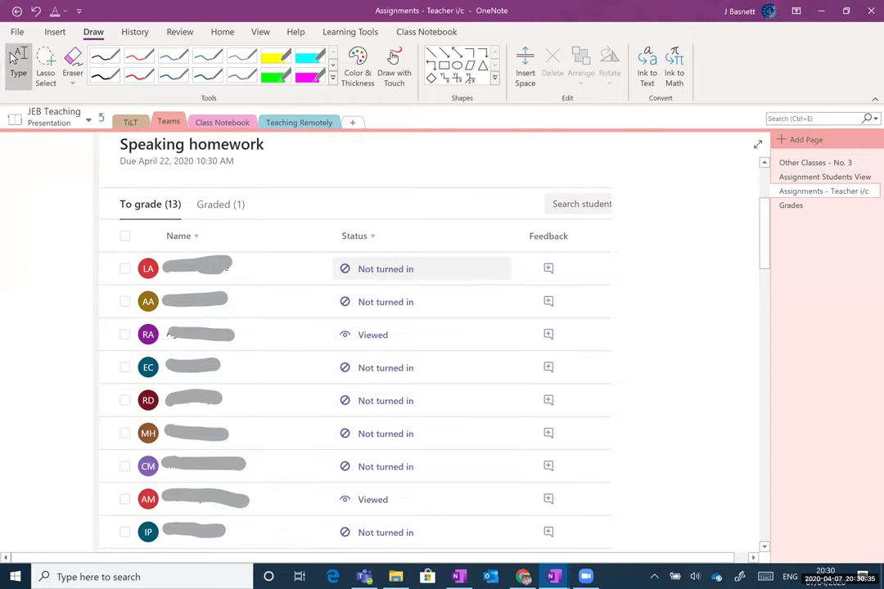
{"action": "scroll", "coordinate": [351, 344], "scroll_direction": "up", "scroll_amount": 1}
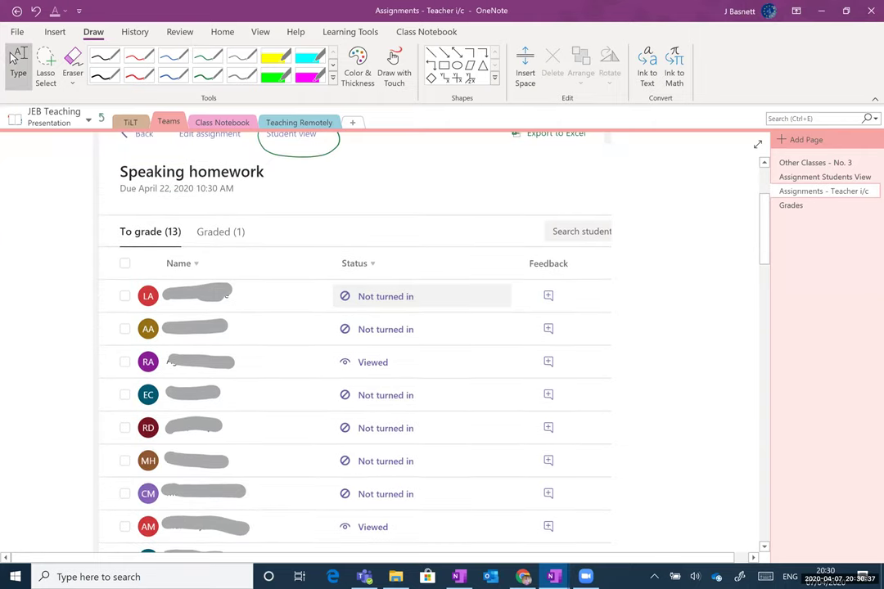
{"action": "left_click", "coordinate": [207, 54]}
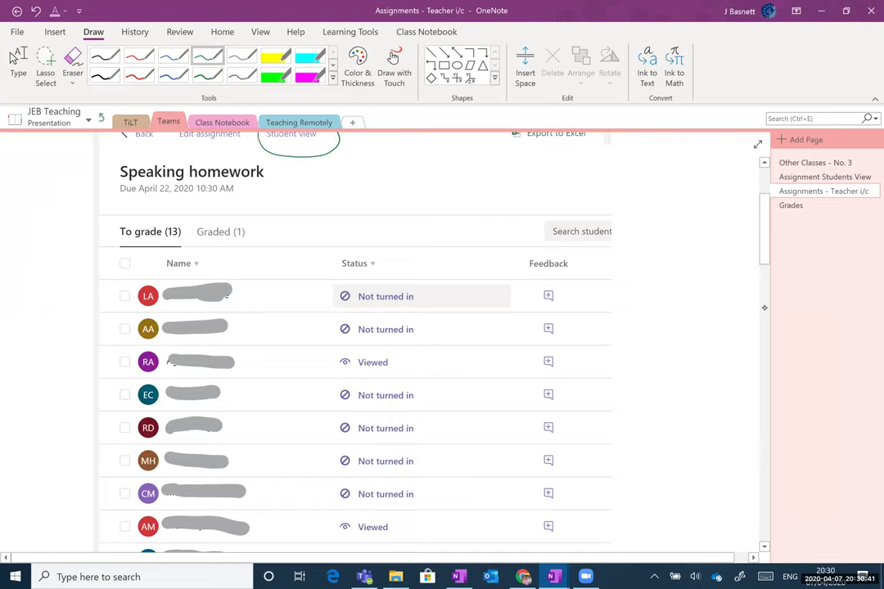
{"action": "scroll", "coordinate": [644, 259], "scroll_direction": "down", "scroll_amount": 2}
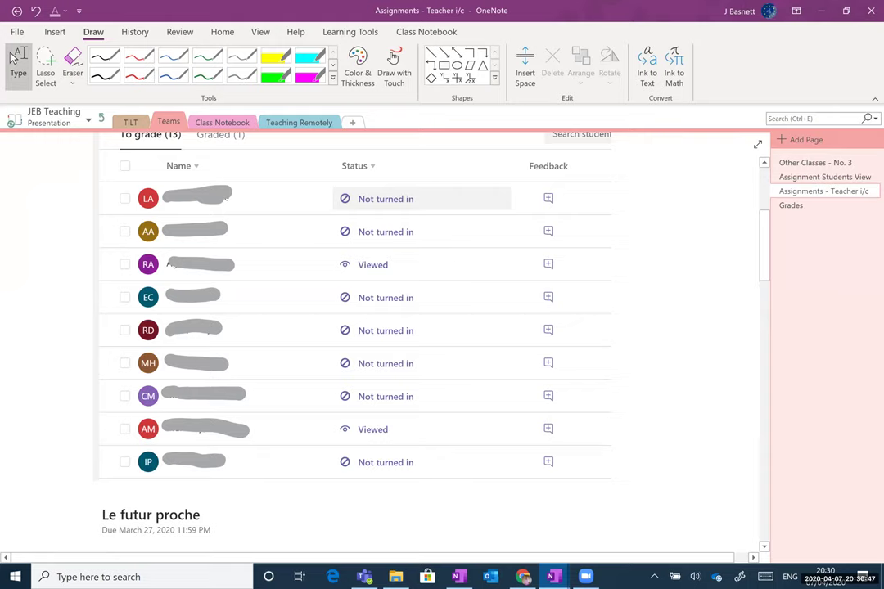
{"action": "left_click", "coordinate": [208, 55]}
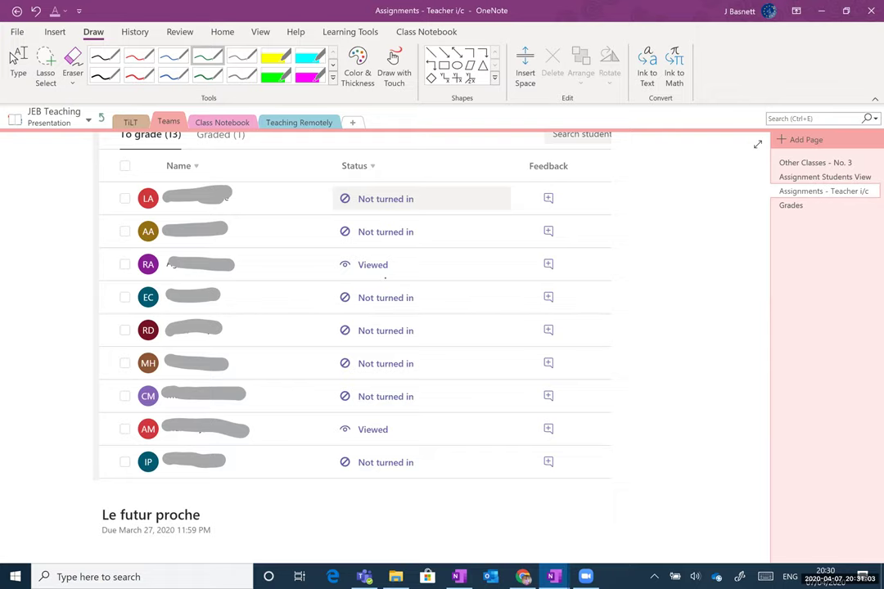
- In the "Le futur proche" list, circle "To grade (7)" in green ink and draw an arrow from it to the first "Not turned in" status
{"action": "scroll", "coordinate": [352, 328], "scroll_direction": "down", "scroll_amount": 3}
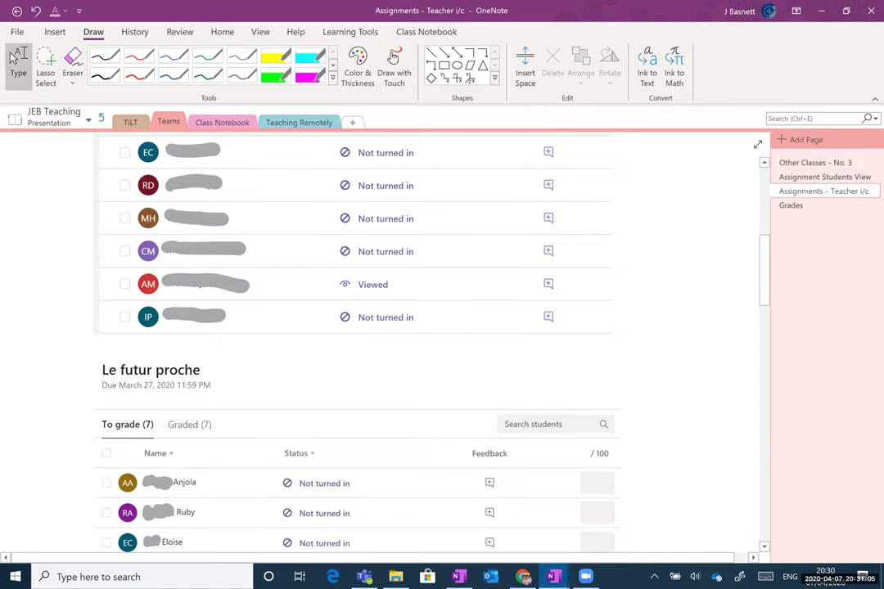
{"action": "scroll", "coordinate": [351, 327], "scroll_direction": "down", "scroll_amount": 3}
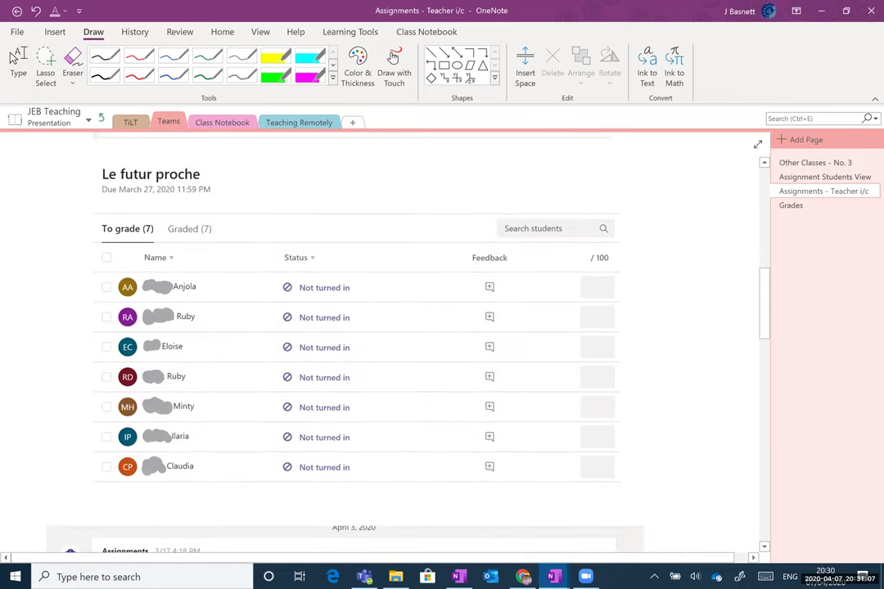
{"action": "left_click", "coordinate": [13, 57]}
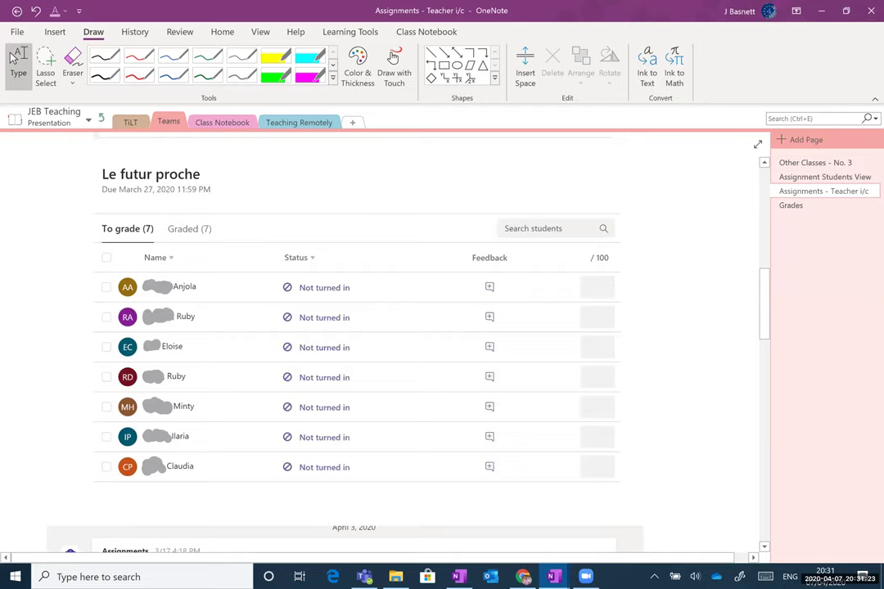
{"action": "left_click", "coordinate": [208, 55]}
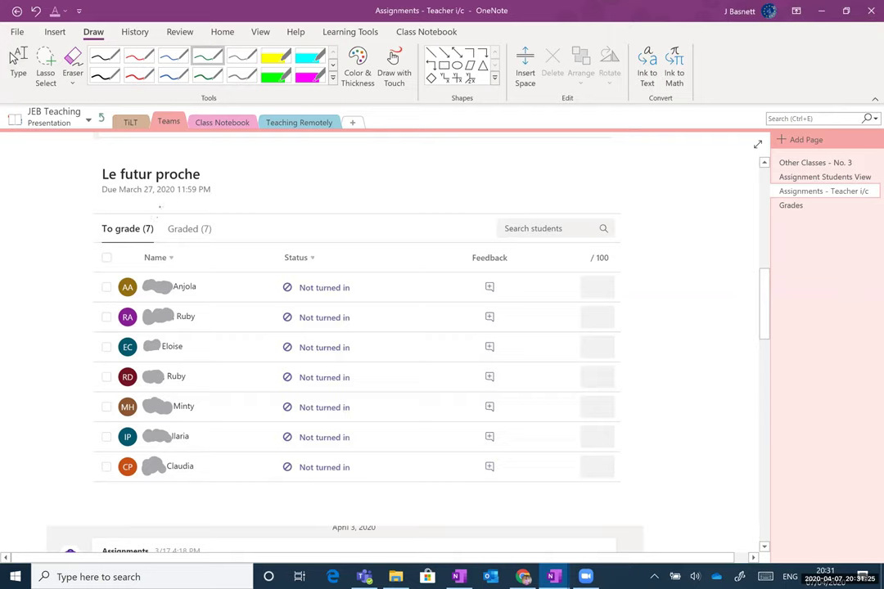
{"action": "mouse_move", "coordinate": [159, 204]}
{"action": "left_mouse_down"}
{"action": "mouse_move", "coordinate": [172, 238]}
{"action": "mouse_move", "coordinate": [142, 188]}
{"action": "left_mouse_up"}
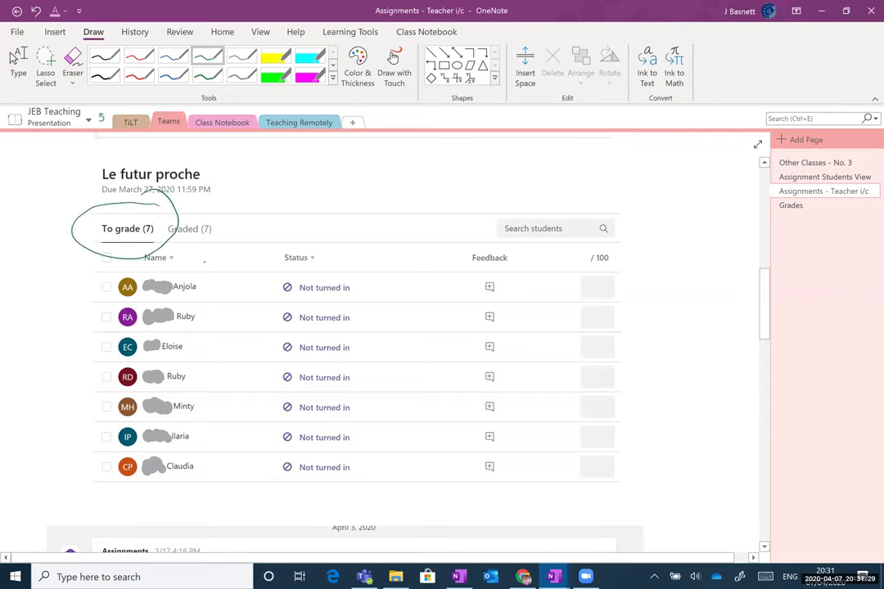
{"action": "mouse_move", "coordinate": [168, 248]}
{"action": "left_mouse_down"}
{"action": "mouse_move", "coordinate": [352, 249]}
{"action": "mouse_move", "coordinate": [348, 284]}
{"action": "left_mouse_up"}
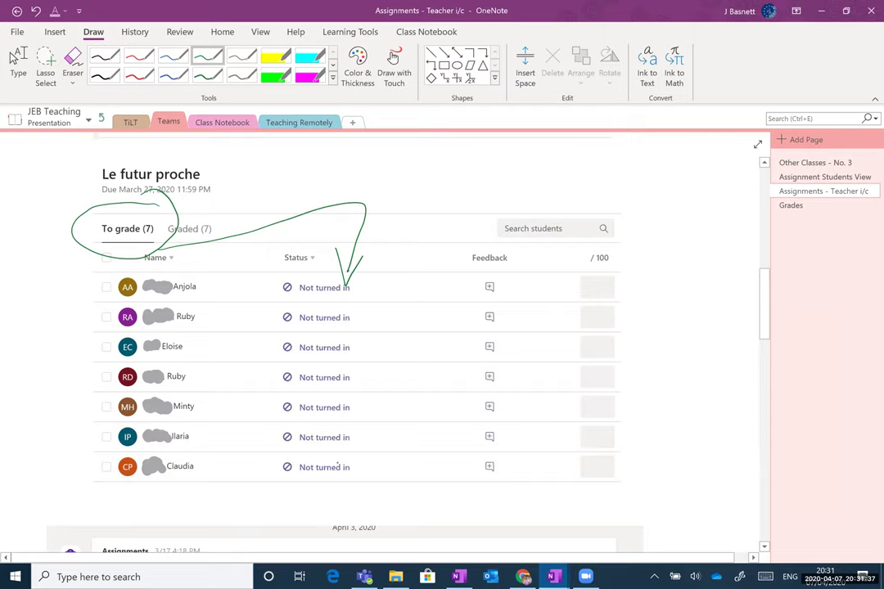
{"action": "left_click", "coordinate": [15, 59]}
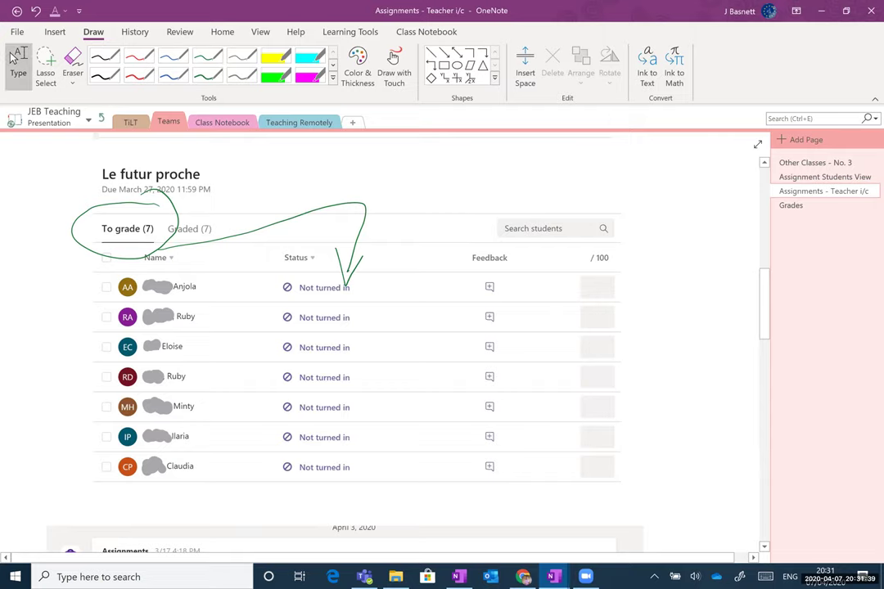
- Compare the "Le futur proche" "To grade" list with the reminder post containing the Kahoot challenge link below it
{"action": "scroll", "coordinate": [352, 327], "scroll_direction": "down", "scroll_amount": 2}
{"action": "scroll", "coordinate": [352, 327], "scroll_direction": "down", "scroll_amount": 4}
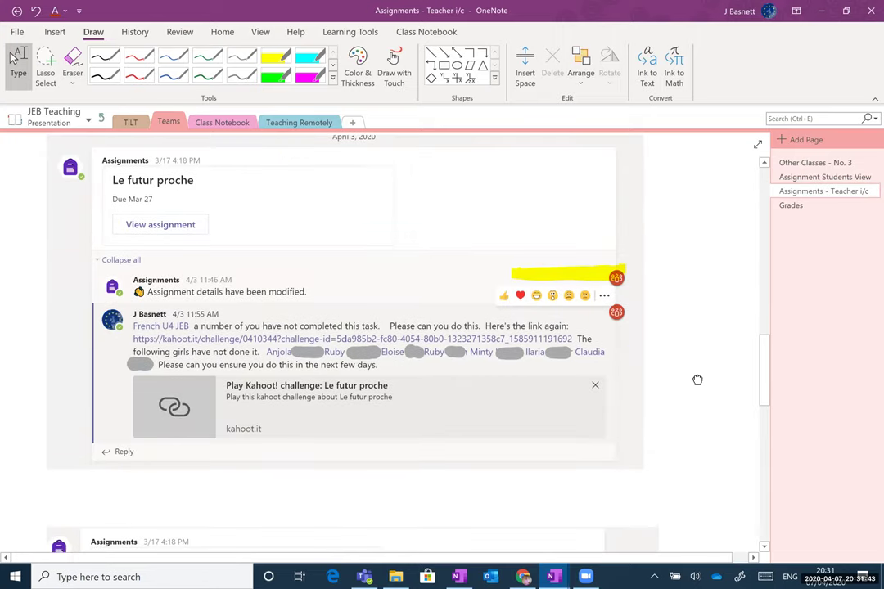
{"action": "scroll", "coordinate": [697, 380], "scroll_direction": "up", "scroll_amount": 5}
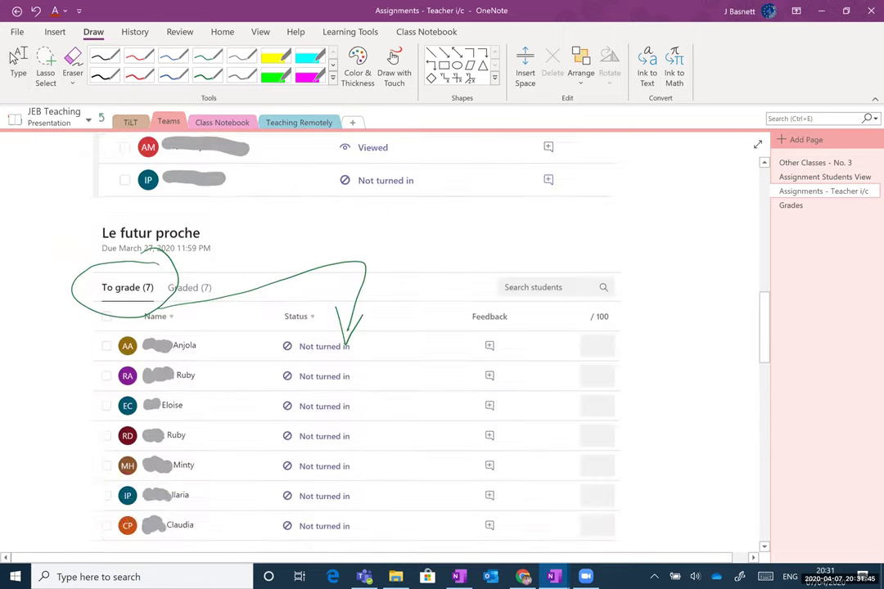
{"action": "scroll", "coordinate": [352, 343], "scroll_direction": "up", "scroll_amount": 2}
{"action": "scroll", "coordinate": [352, 344], "scroll_direction": "down", "scroll_amount": 3}
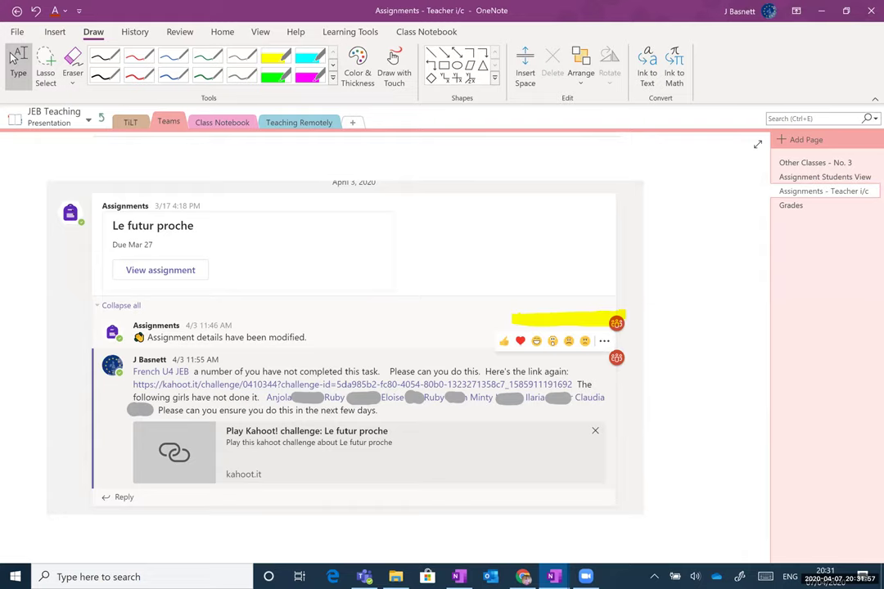
{"action": "scroll", "coordinate": [697, 517], "scroll_direction": "up", "scroll_amount": 2}
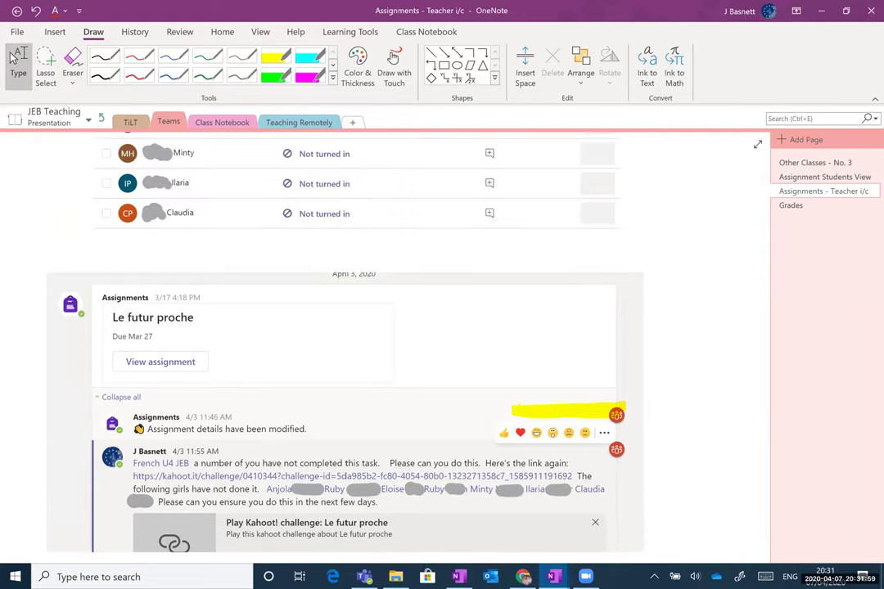
{"action": "scroll", "coordinate": [352, 344], "scroll_direction": "up", "scroll_amount": 6}
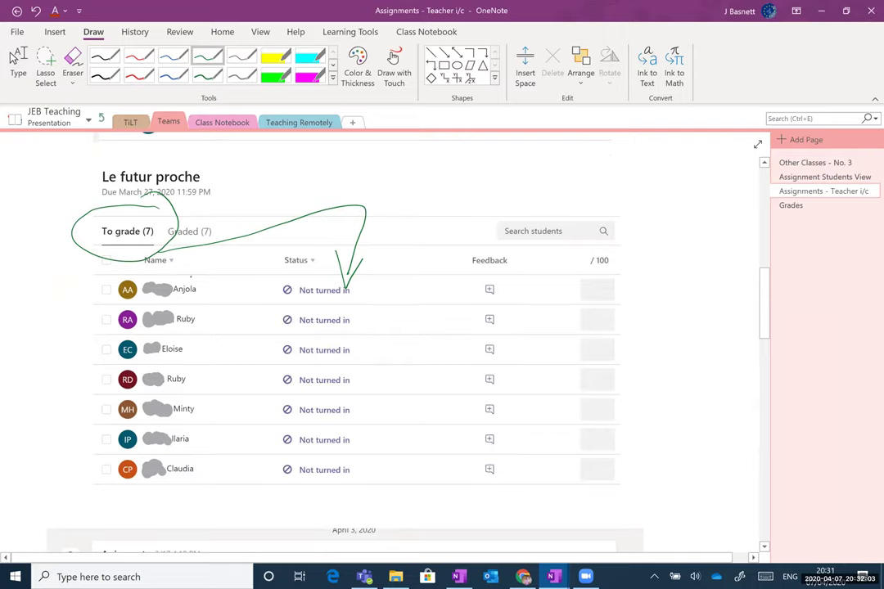
{"action": "scroll", "coordinate": [352, 327], "scroll_direction": "down", "scroll_amount": 5}
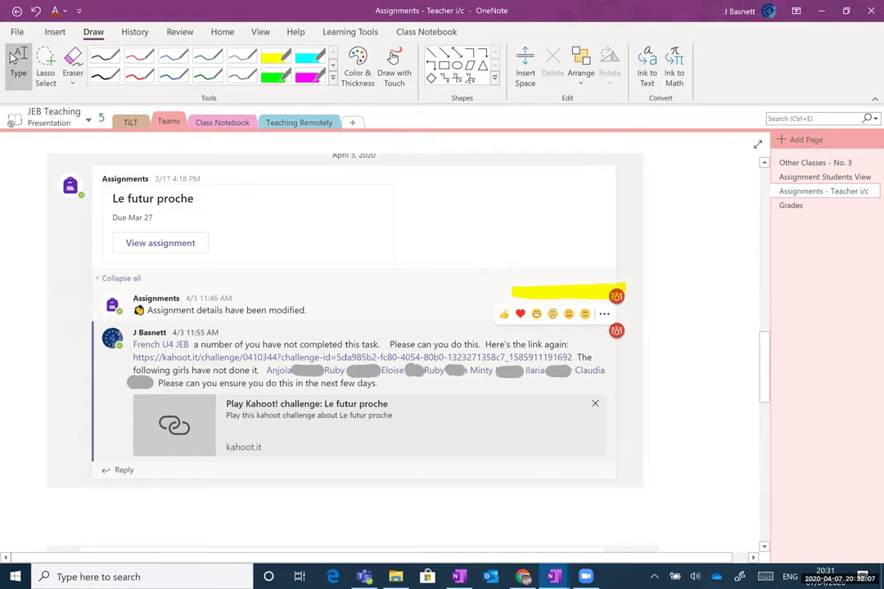
{"action": "left_click", "coordinate": [207, 55]}
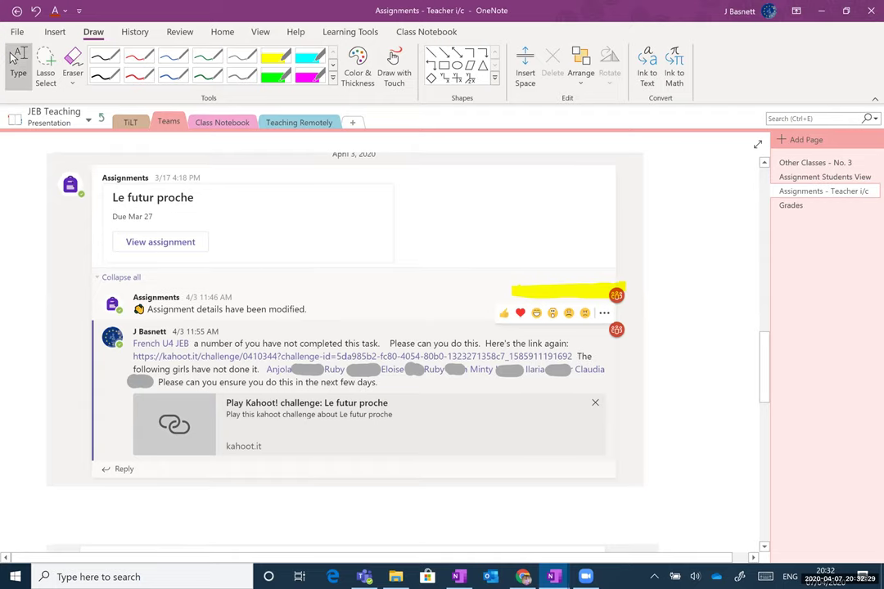
- Circle the three-dot more options icon above the Kahoot reminder post in green ink
{"action": "scroll", "coordinate": [12, 55], "scroll_direction": "down", "scroll_amount": 1}
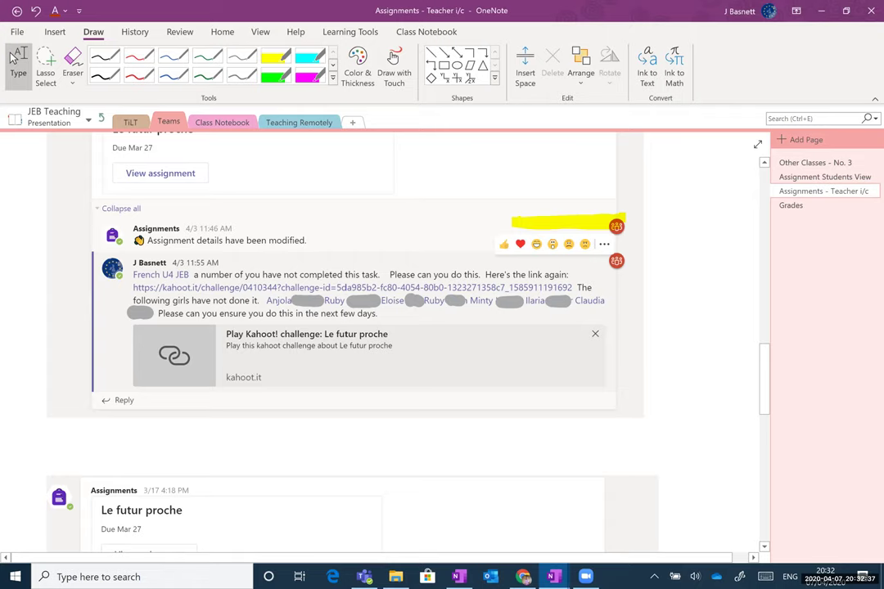
{"action": "scroll", "coordinate": [13, 59], "scroll_direction": "down", "scroll_amount": 1}
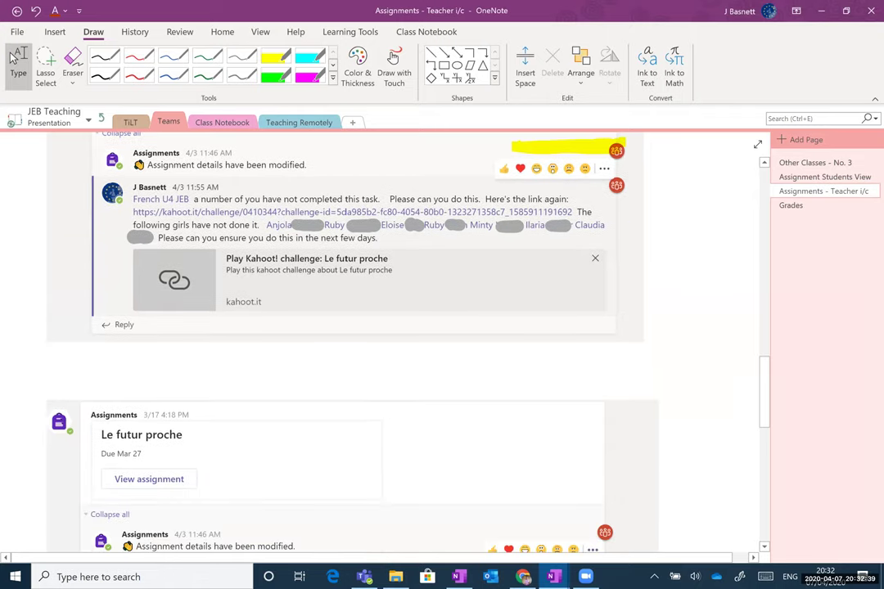
{"action": "left_click", "coordinate": [208, 56]}
{"action": "left_click_drag", "start_coordinate": [615, 160], "coordinate": [628, 165]}
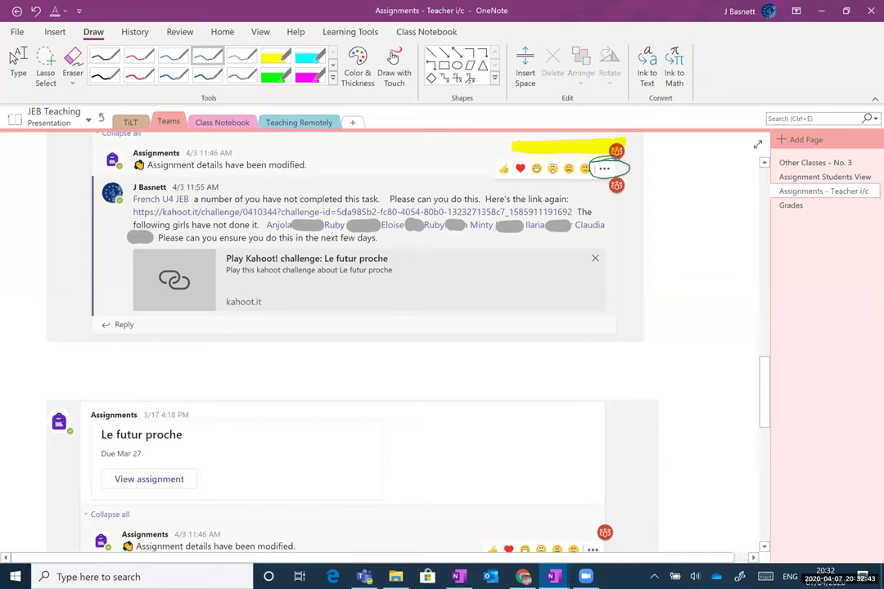
{"action": "left_click_drag", "start_coordinate": [596, 168], "coordinate": [626, 158]}
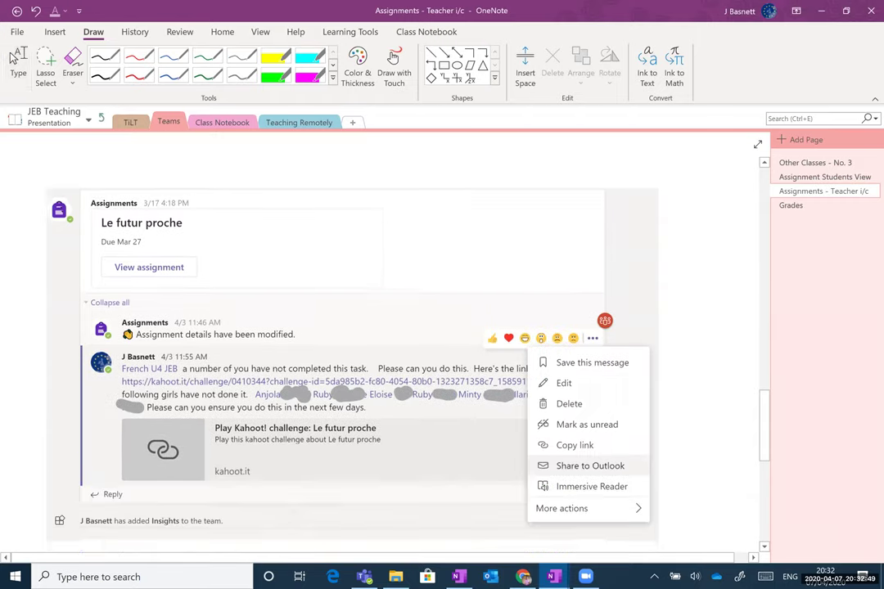
- Draw a green ink arrow pointing to "Share to Outlook" in the pictured message options
{"action": "left_click", "coordinate": [207, 55]}
{"action": "mouse_move", "coordinate": [698, 331]}
{"action": "left_mouse_down"}
{"action": "mouse_move", "coordinate": [691, 372]}
{"action": "mouse_move", "coordinate": [646, 391]}
{"action": "mouse_move", "coordinate": [666, 396]}
{"action": "left_mouse_up"}
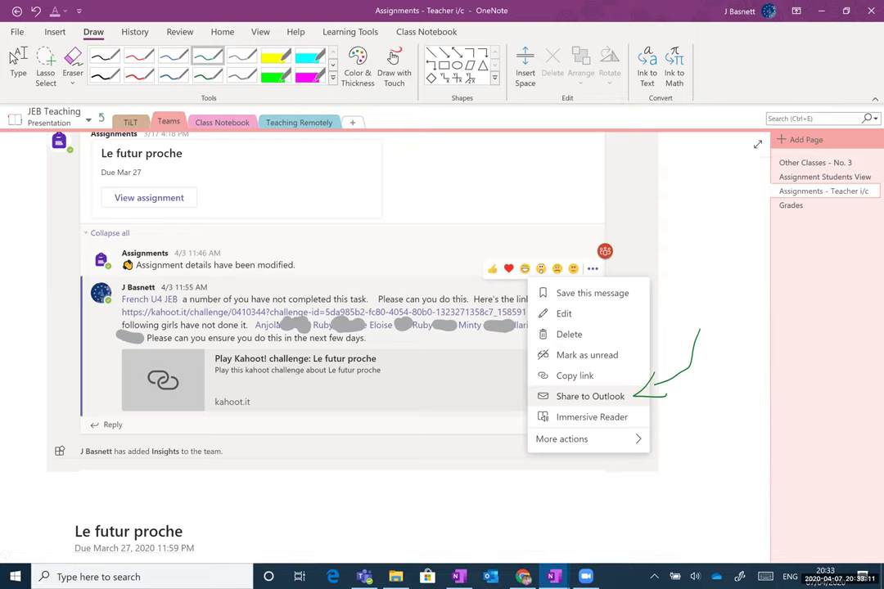
{"action": "left_click", "coordinate": [16, 62]}
- In the "Le futur proche" "Graded (9)" list, draw two green ink arrows pointing at the tick marks beside the first two students' scores
{"action": "scroll", "coordinate": [409, 327], "scroll_direction": "down", "scroll_amount": 3}
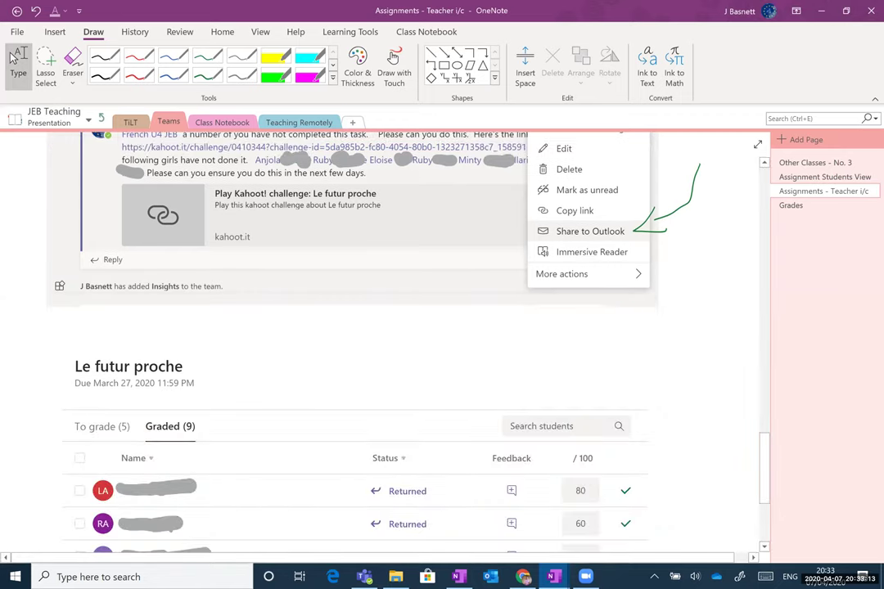
{"action": "scroll", "coordinate": [409, 327], "scroll_direction": "down", "scroll_amount": 2}
{"action": "scroll", "coordinate": [409, 327], "scroll_direction": "down", "scroll_amount": 2}
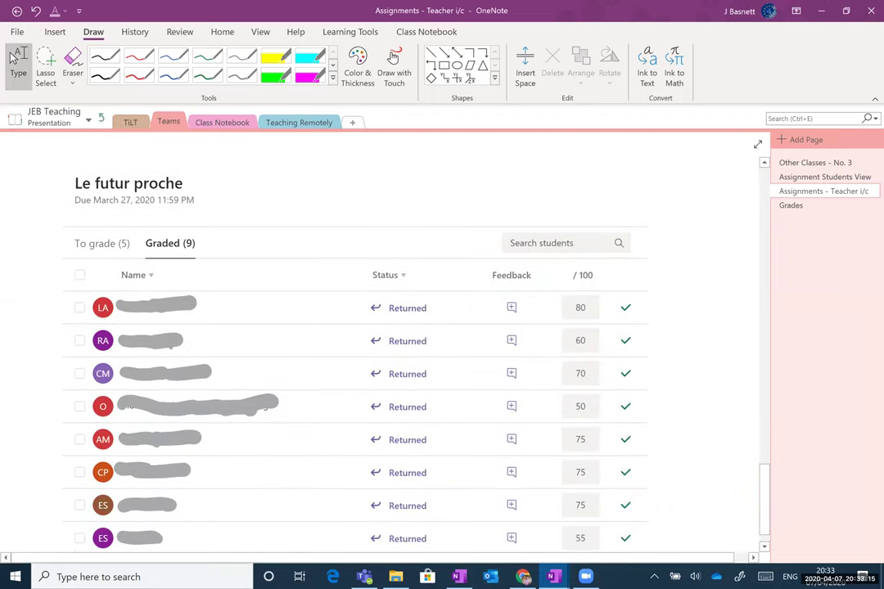
{"action": "scroll", "coordinate": [351, 368], "scroll_direction": "down", "scroll_amount": 2}
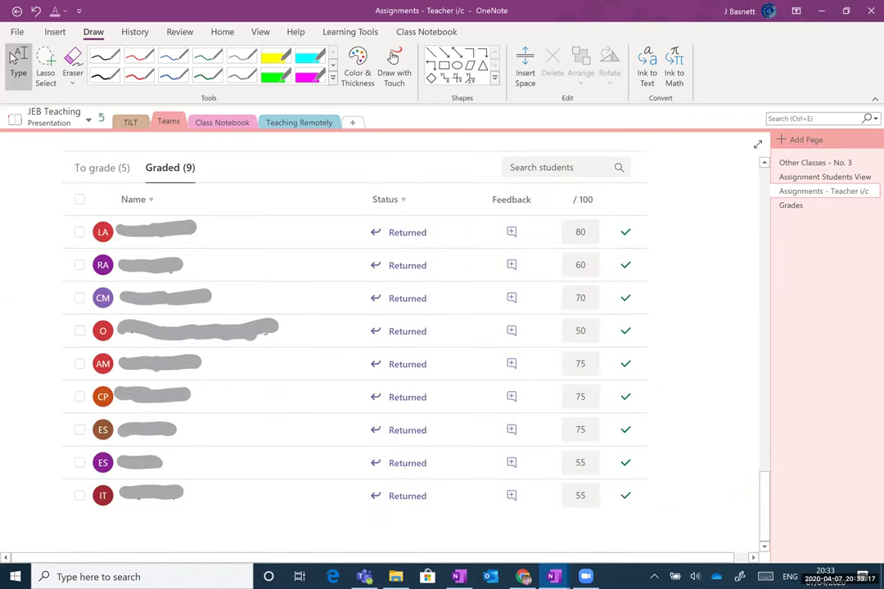
{"action": "left_click", "coordinate": [208, 56]}
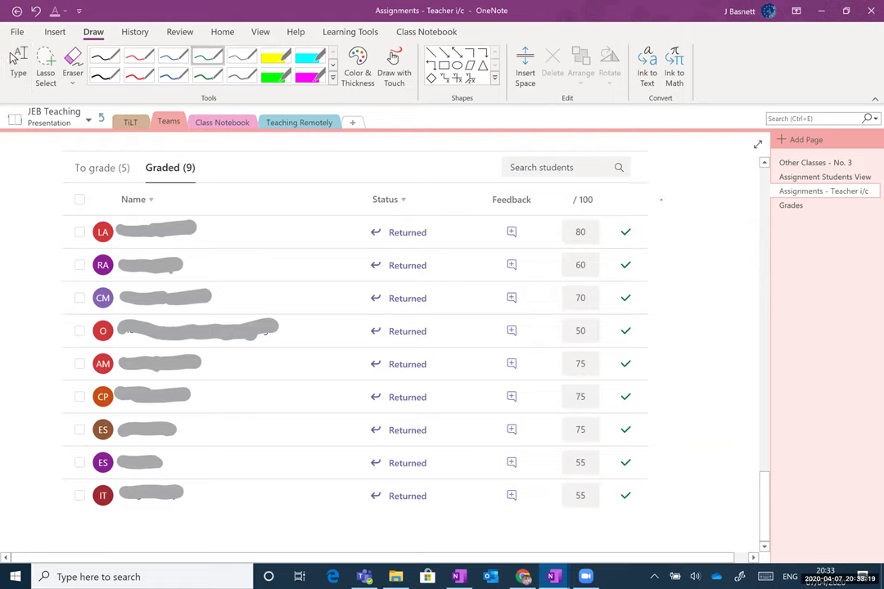
{"action": "mouse_move", "coordinate": [692, 202]}
{"action": "left_mouse_down"}
{"action": "mouse_move", "coordinate": [626, 231]}
{"action": "mouse_move", "coordinate": [657, 231]}
{"action": "left_mouse_up"}
{"action": "mouse_move", "coordinate": [691, 257]}
{"action": "left_mouse_down"}
{"action": "mouse_move", "coordinate": [636, 275]}
{"action": "mouse_move", "coordinate": [659, 281]}
{"action": "left_mouse_up"}
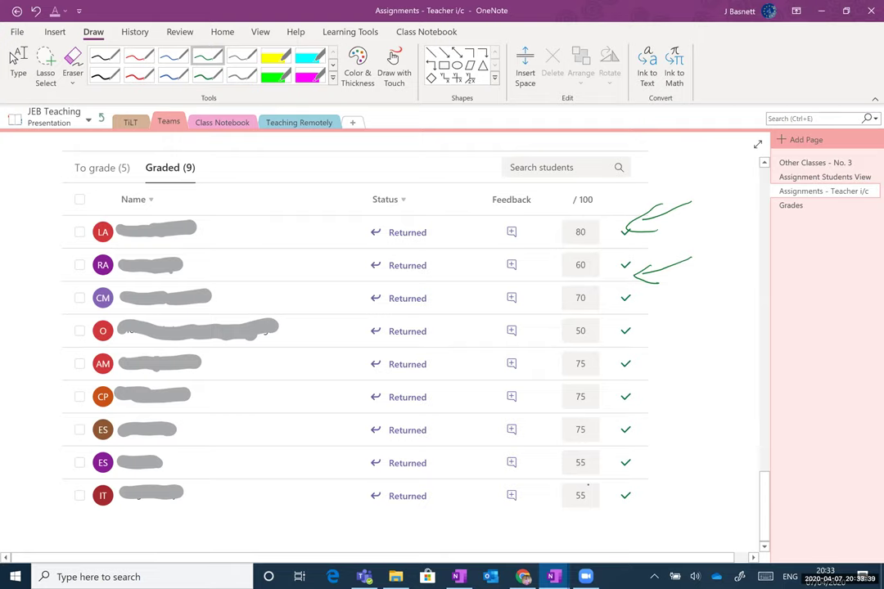
- Open the "Grades" page and look over the students' statuses and marks across the French assignments
{"action": "left_click", "coordinate": [782, 216]}
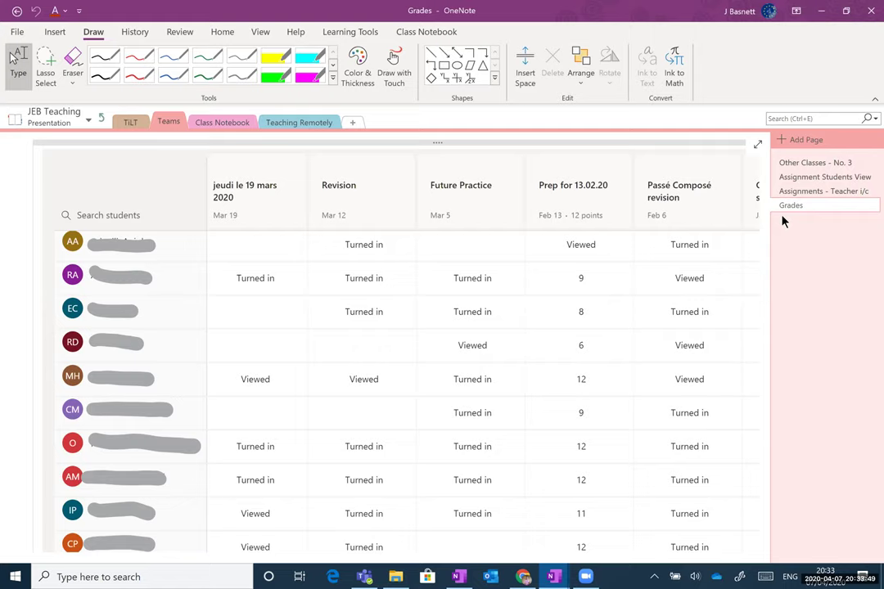
{"action": "scroll", "coordinate": [523, 411], "scroll_direction": "down", "scroll_amount": 2}
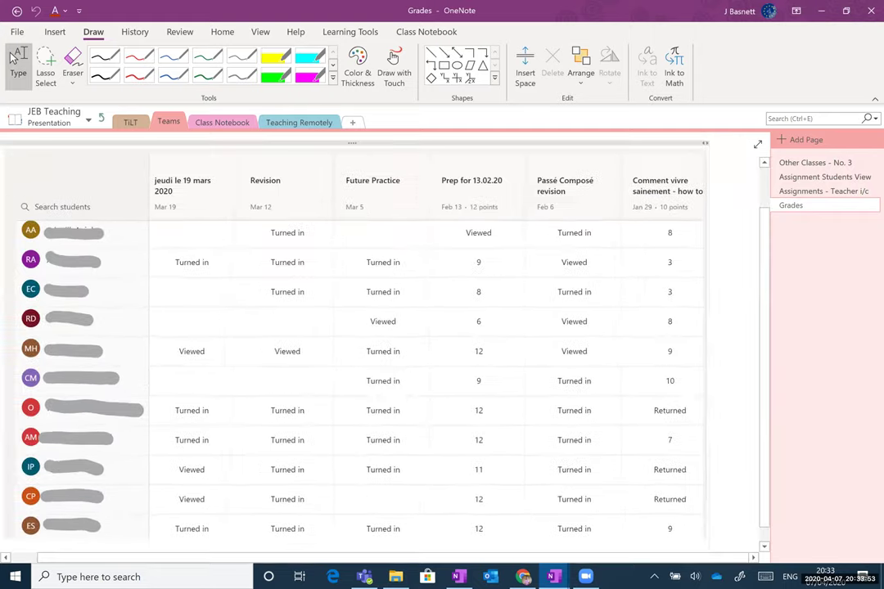
{"action": "left_click", "coordinate": [207, 56]}
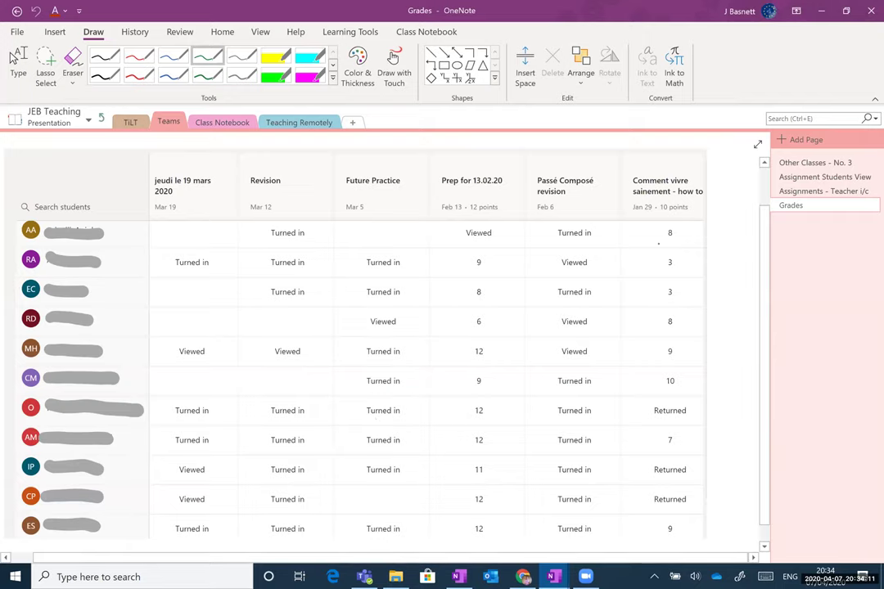
{"action": "scroll", "coordinate": [658, 242], "scroll_direction": "down", "scroll_amount": 1}
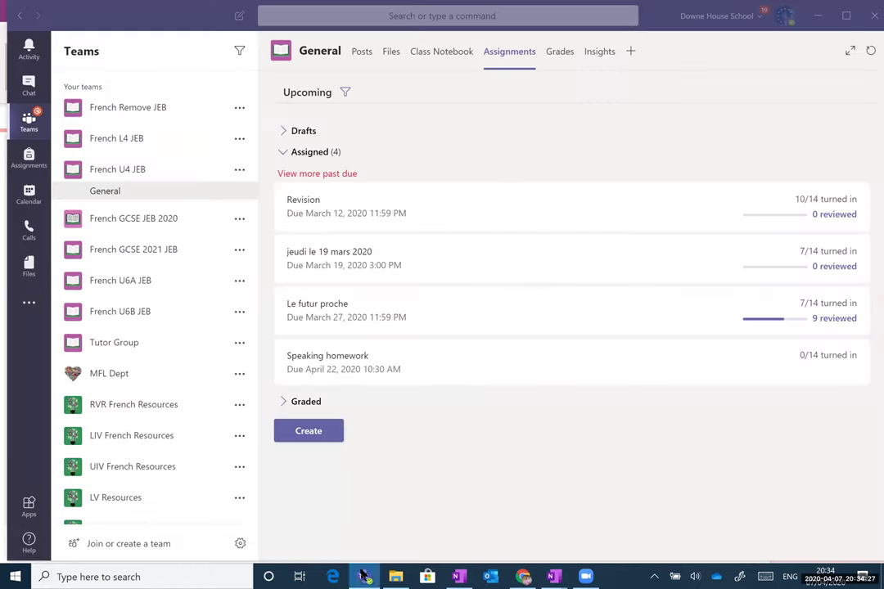
- Switch to Teams and view the French U4 JEB class's average grade trend in Insights for all time
{"action": "left_click", "coordinate": [364, 576]}
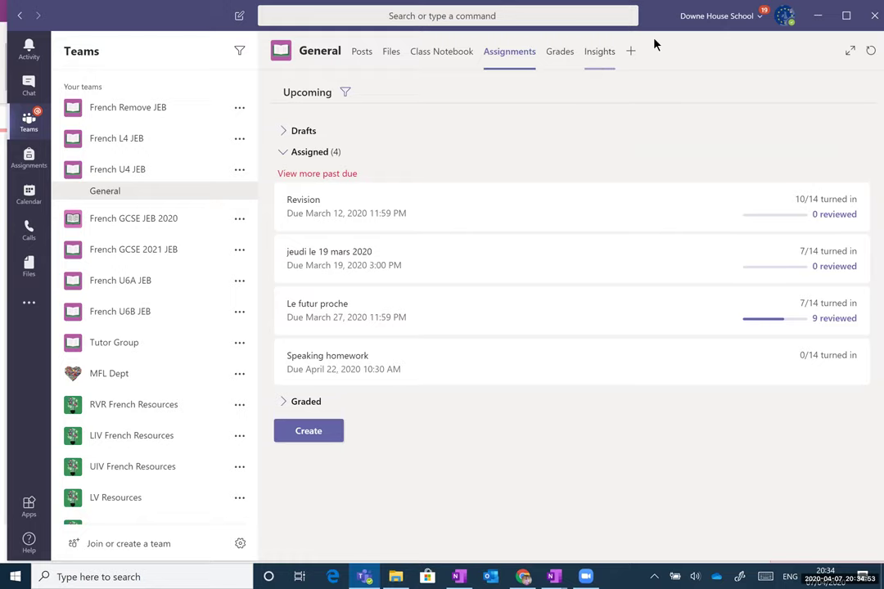
{"action": "left_click", "coordinate": [599, 51]}
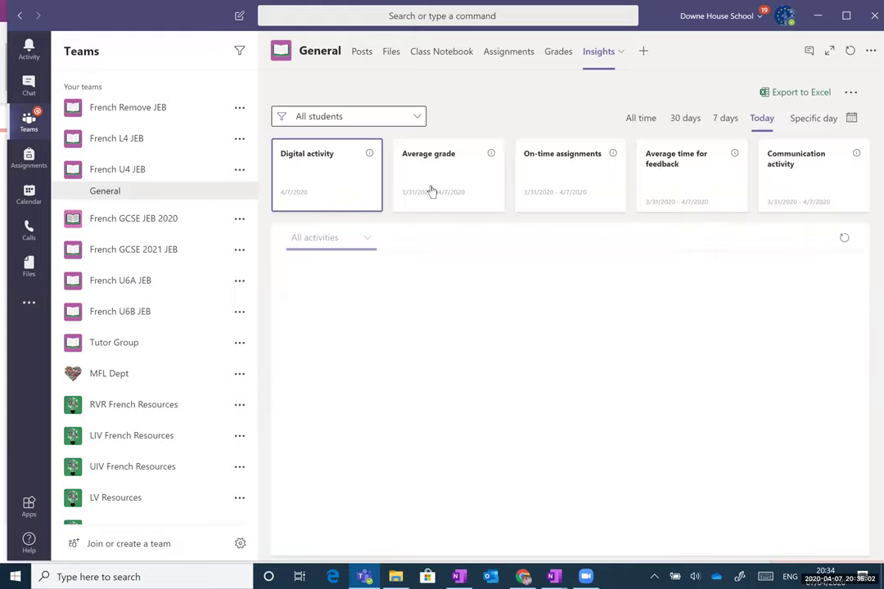
{"action": "left_click", "coordinate": [430, 190]}
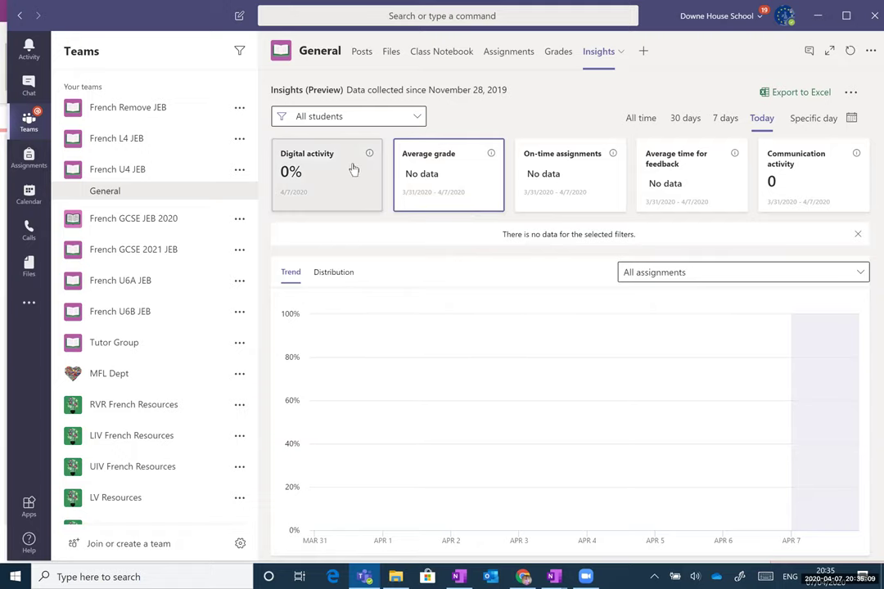
{"action": "mouse_move", "coordinate": [371, 155]}
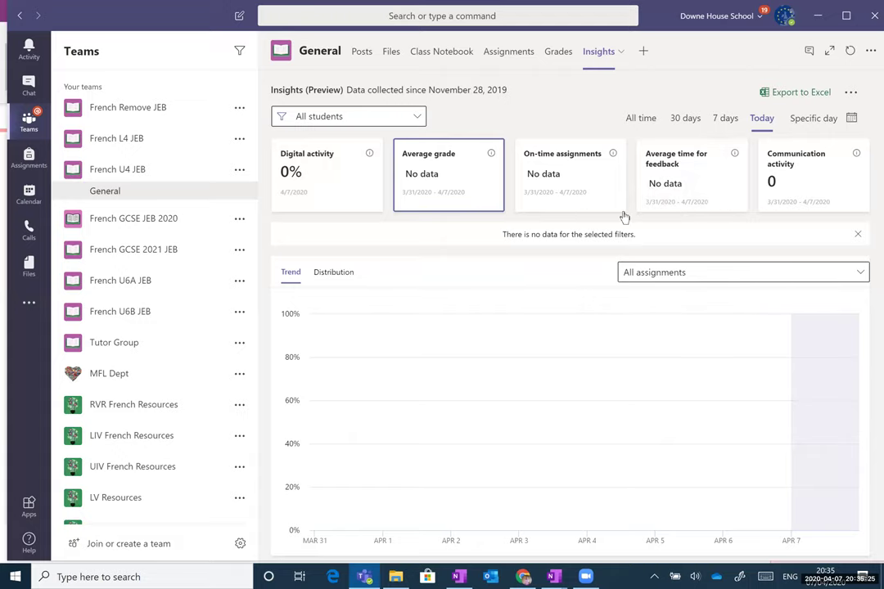
{"action": "left_click", "coordinate": [645, 121]}
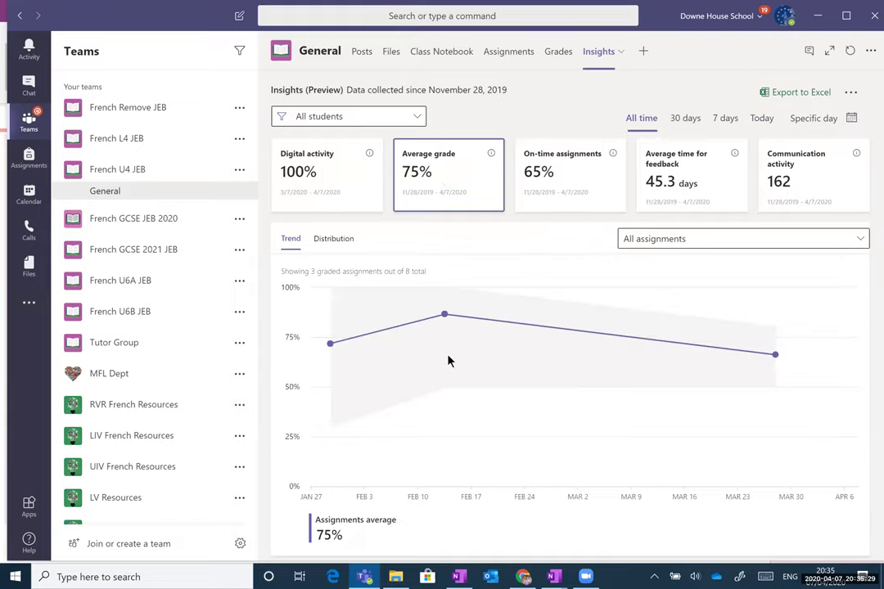
{"action": "mouse_move", "coordinate": [331, 340]}
{"action": "mouse_move", "coordinate": [445, 316]}
- Review the class's on-time, late and missing percentages per assignment, plus the average time for feedback
{"action": "left_click", "coordinate": [570, 176]}
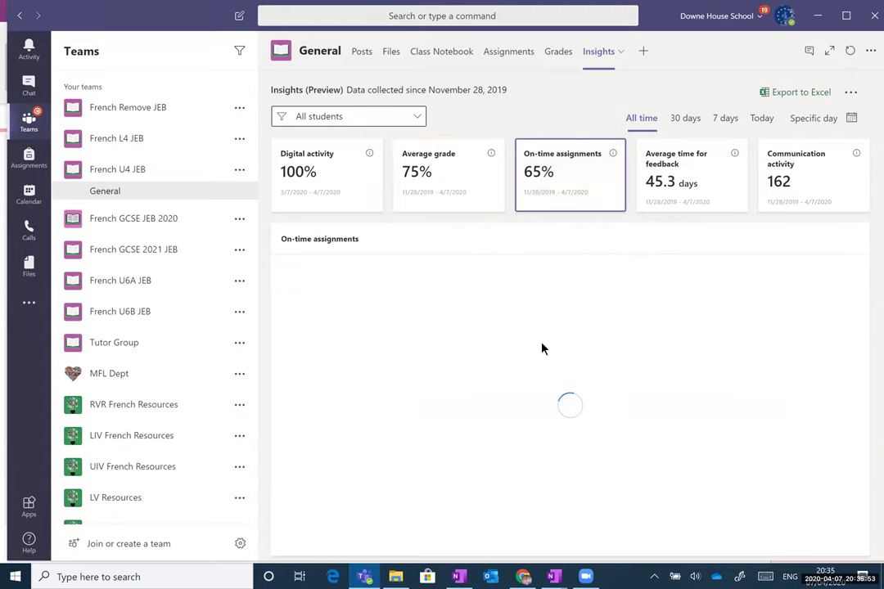
{"action": "scroll", "coordinate": [547, 356], "scroll_direction": "down", "scroll_amount": 1}
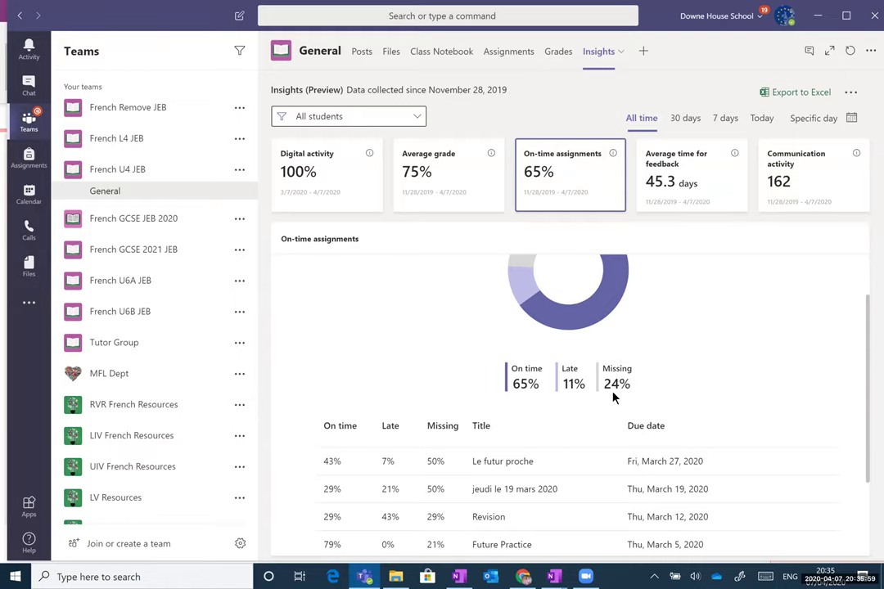
{"action": "scroll", "coordinate": [620, 450], "scroll_direction": "down", "scroll_amount": 2}
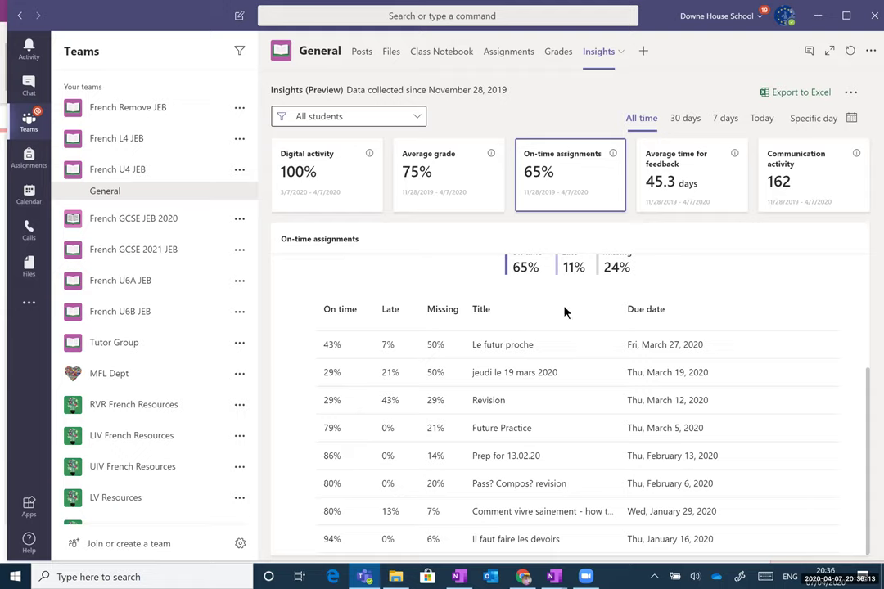
{"action": "left_click", "coordinate": [720, 184]}
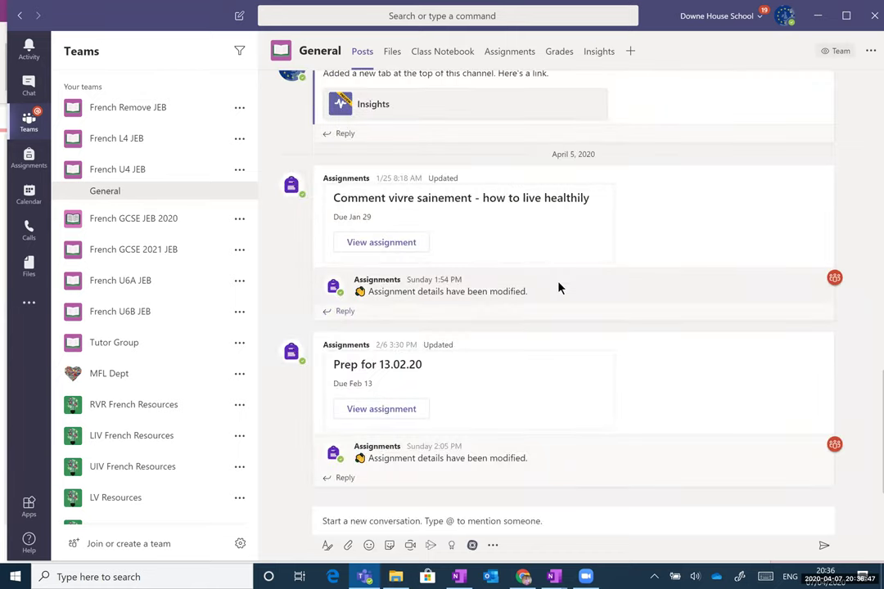
- From the General channel's posts, begin scheduling a meeting with the subject "French JEB 22.04" and close the meeting form without sending it
{"action": "mouse_move", "coordinate": [560, 286]}
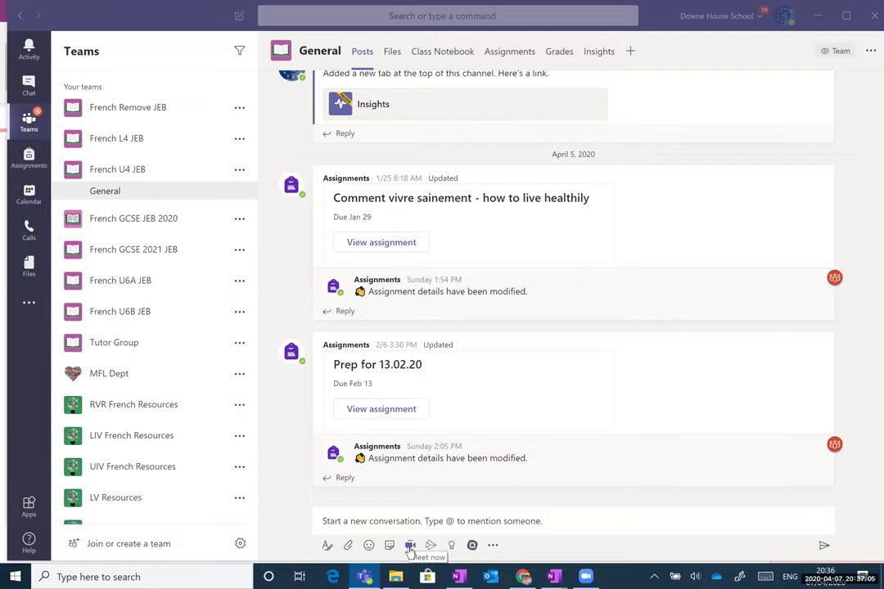
{"action": "left_click", "coordinate": [410, 546]}
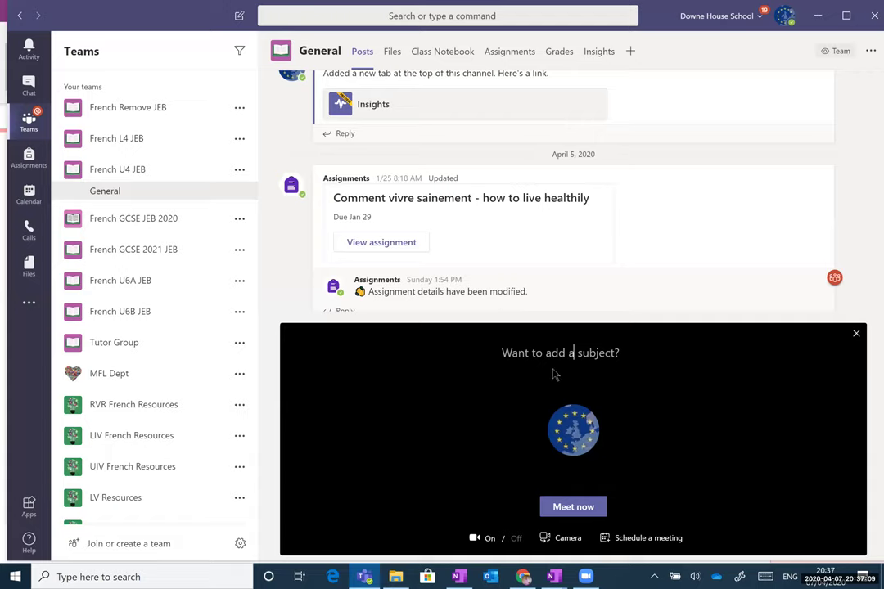
{"action": "type", "text": "Frneh"}
{"action": "key", "text": "BackSpace"}
{"action": "key", "text": "BackSpace"}
{"action": "type", "text": "ench "}
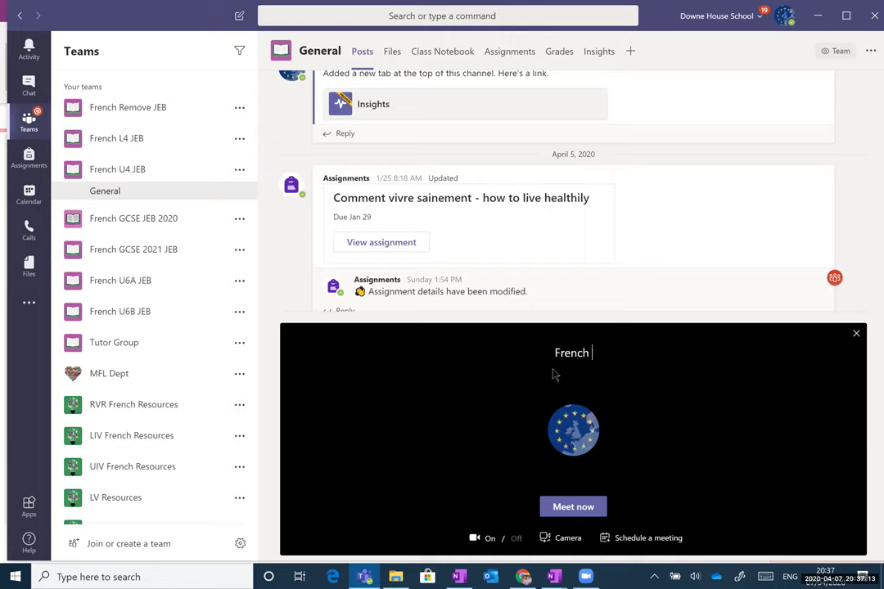
{"action": "type", "text": "JEB 22.02"}
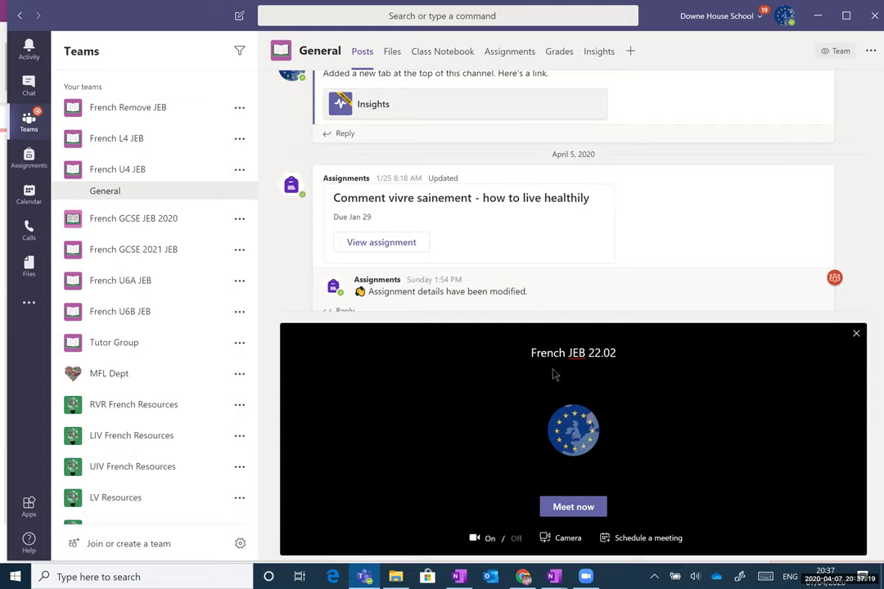
{"action": "key", "text": "BackSpace"}
{"action": "type", "text": "4"}
{"action": "left_click", "coordinate": [643, 541]}
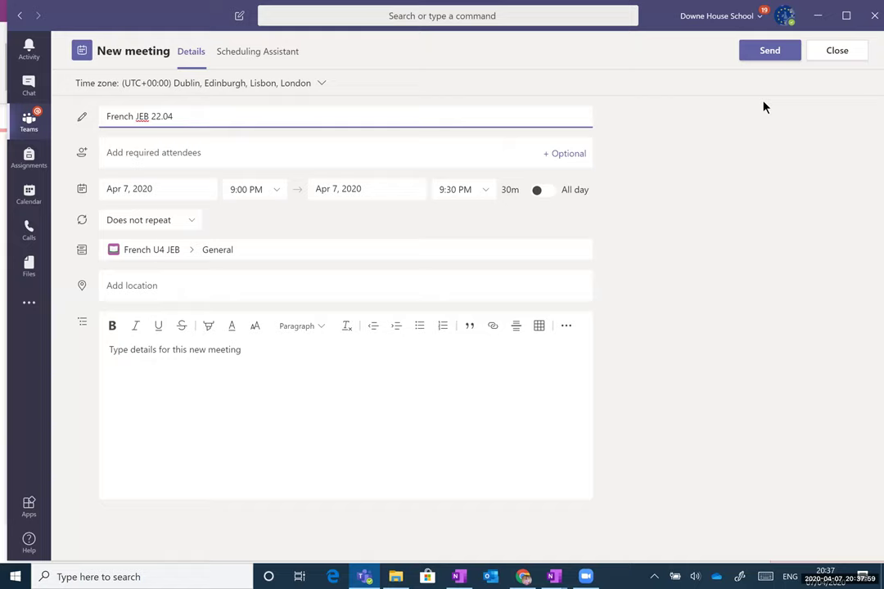
{"action": "left_click", "coordinate": [833, 57]}
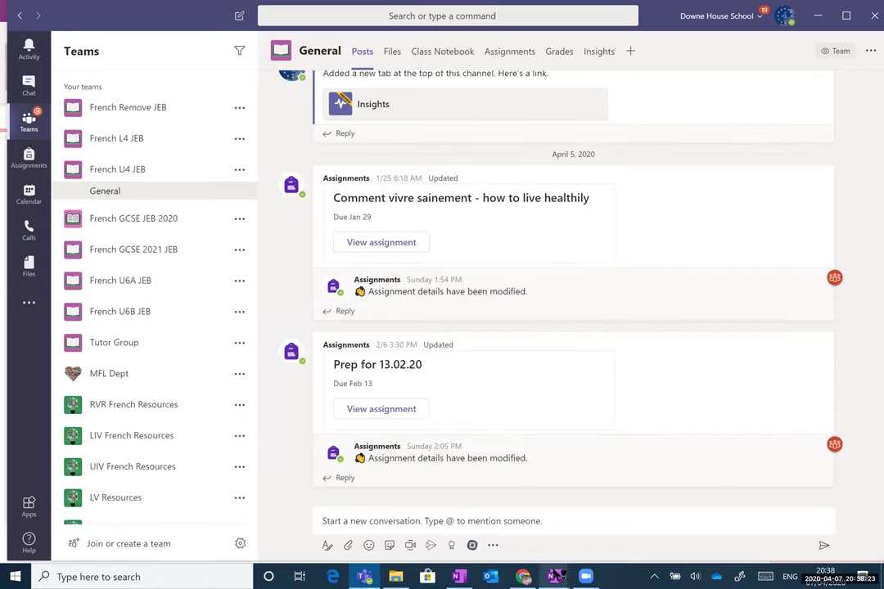
- Switch to the OneNote presentation notebook and open the "No Video - 18.03.20 - REMOTE LESSON" page in the "Teaching Remotely" section
{"action": "mouse_move", "coordinate": [554, 575]}
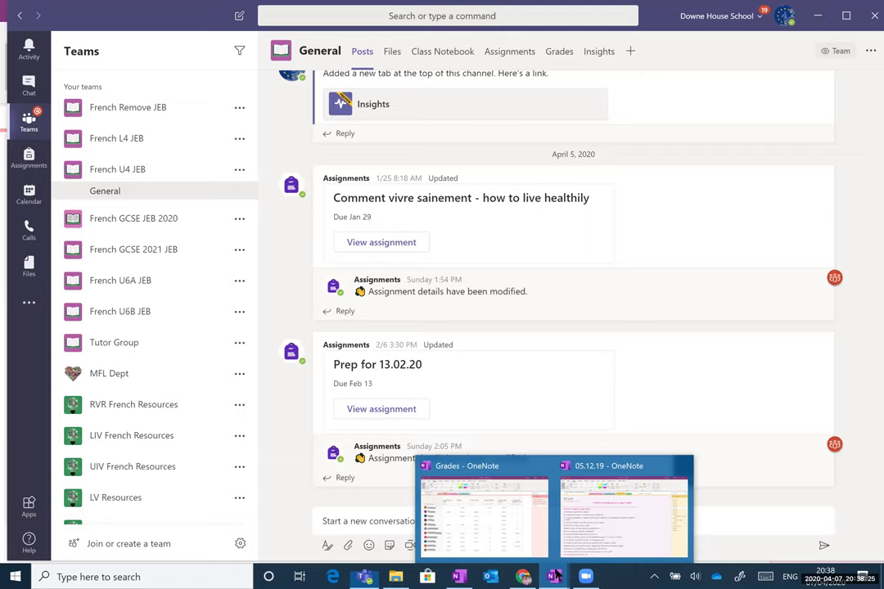
{"action": "left_click", "coordinate": [513, 528]}
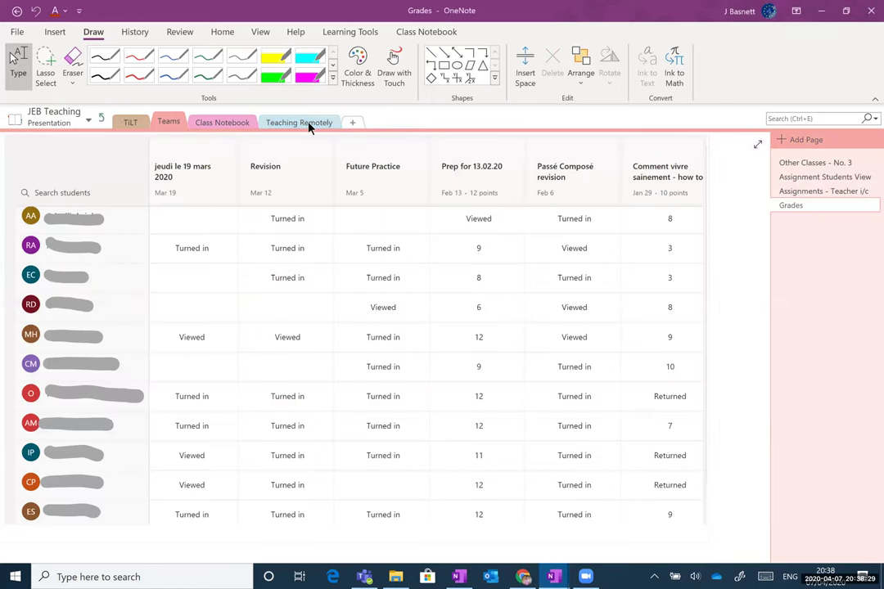
{"action": "left_click", "coordinate": [310, 125]}
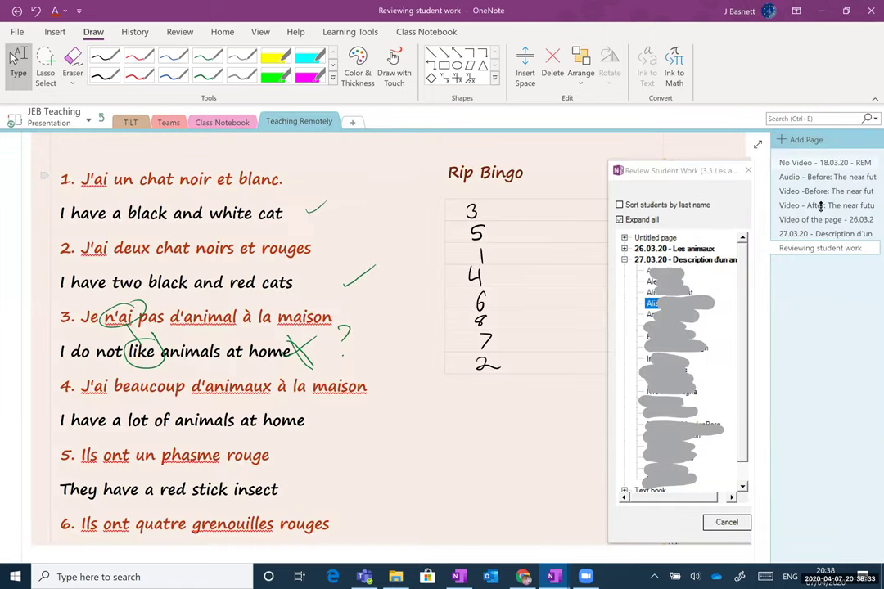
{"action": "left_click", "coordinate": [822, 162]}
{"action": "scroll", "coordinate": [604, 343], "scroll_direction": "up", "scroll_amount": 10}
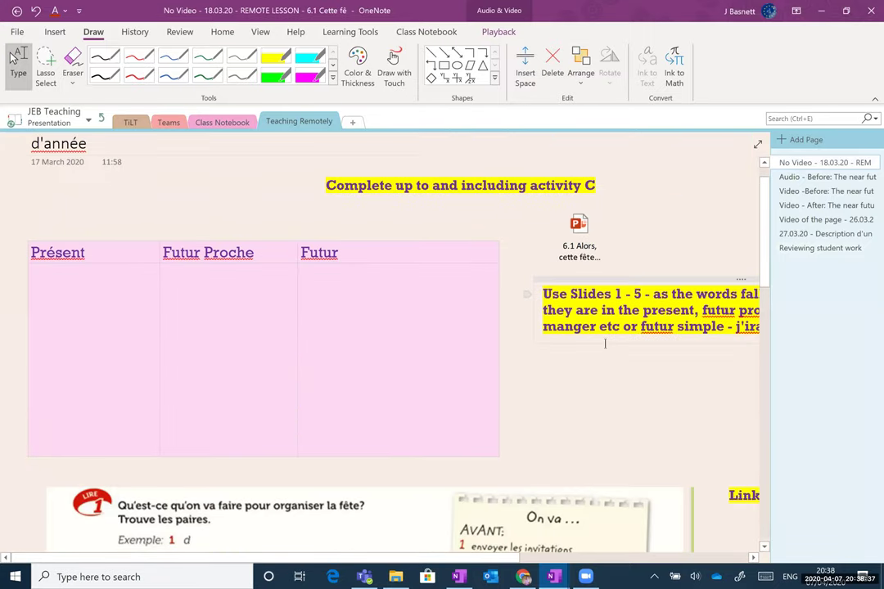
- Look through the remote lesson page, from the Présent / Futur Proche / Futur table down to exercises B and C
{"action": "scroll", "coordinate": [606, 343], "scroll_direction": "up", "scroll_amount": 1}
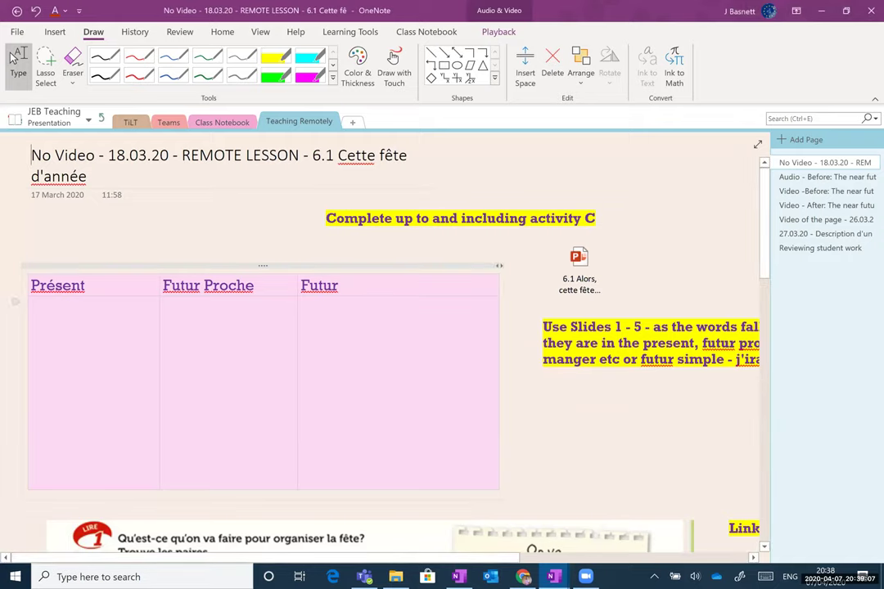
{"action": "scroll", "coordinate": [393, 403], "scroll_direction": "down", "scroll_amount": 1}
{"action": "scroll", "coordinate": [393, 344], "scroll_direction": "down", "scroll_amount": 1}
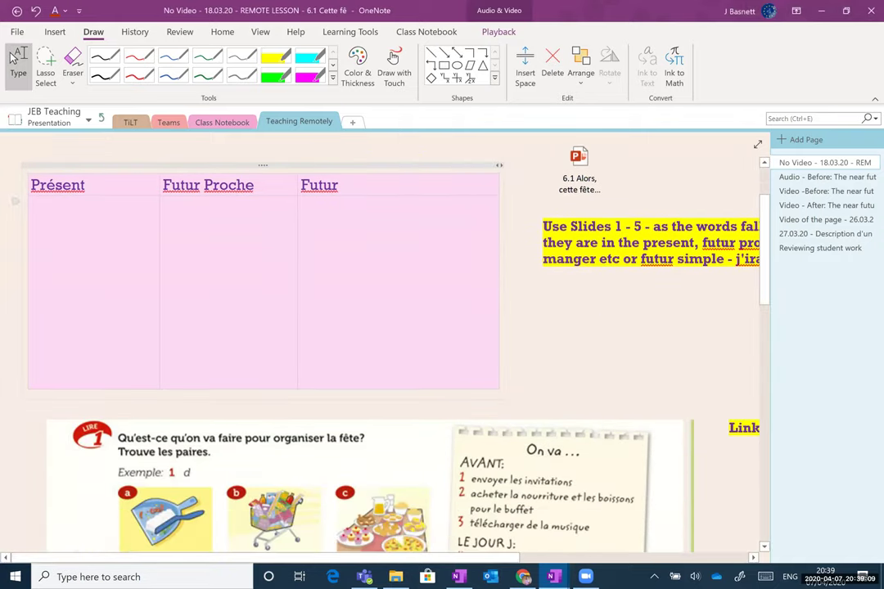
{"action": "scroll", "coordinate": [572, 245], "scroll_direction": "up", "scroll_amount": 2}
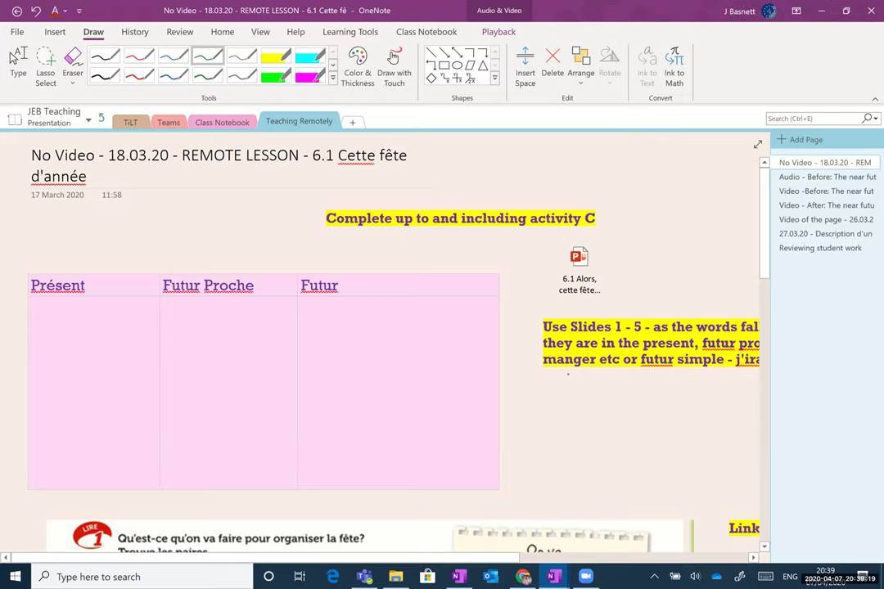
{"action": "left_click_drag", "start_coordinate": [572, 384], "coordinate": [507, 300]}
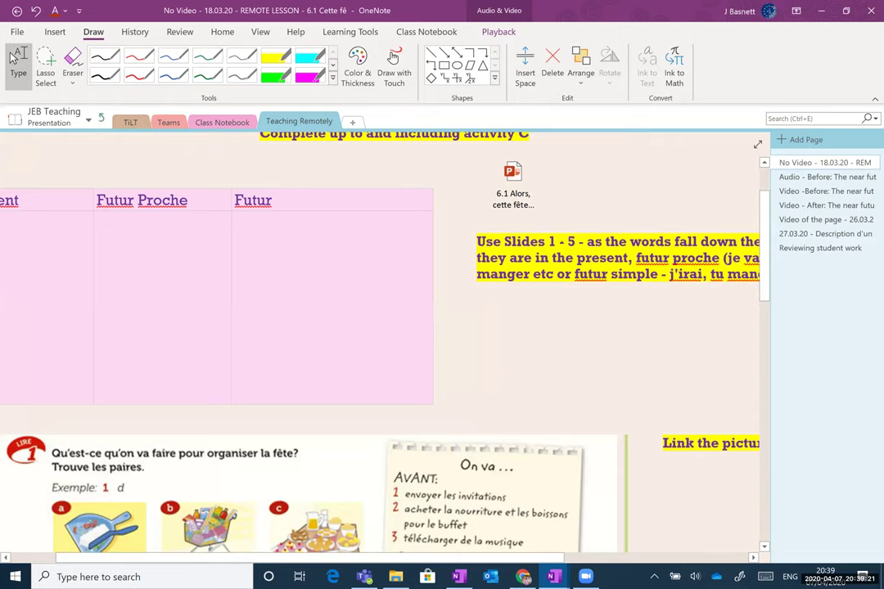
{"action": "scroll", "coordinate": [506, 299], "scroll_direction": "down", "scroll_amount": 3}
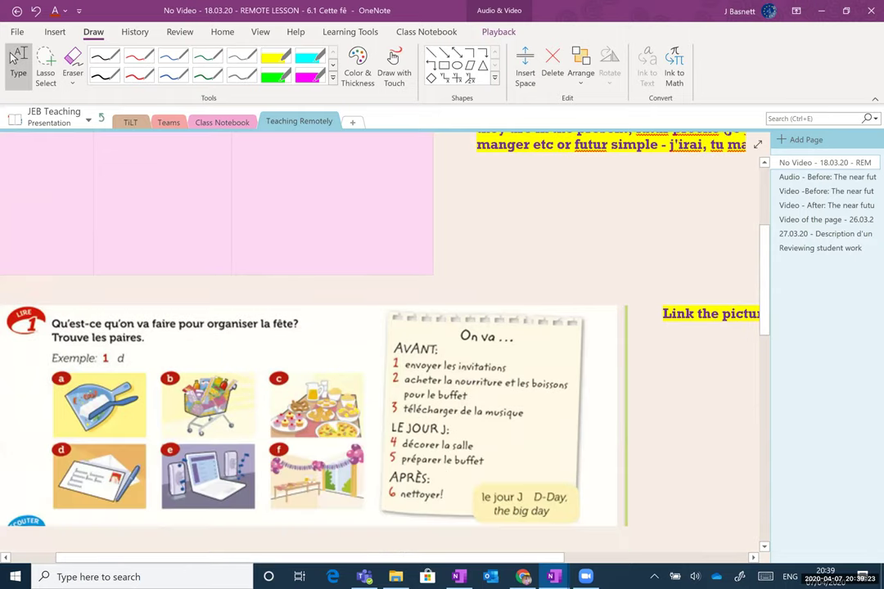
{"action": "scroll", "coordinate": [384, 344], "scroll_direction": "down", "scroll_amount": 5}
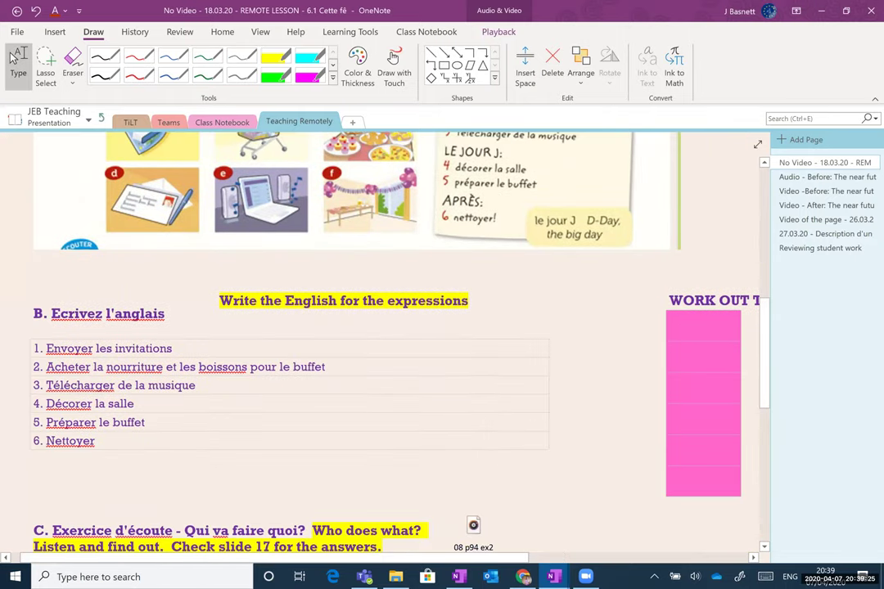
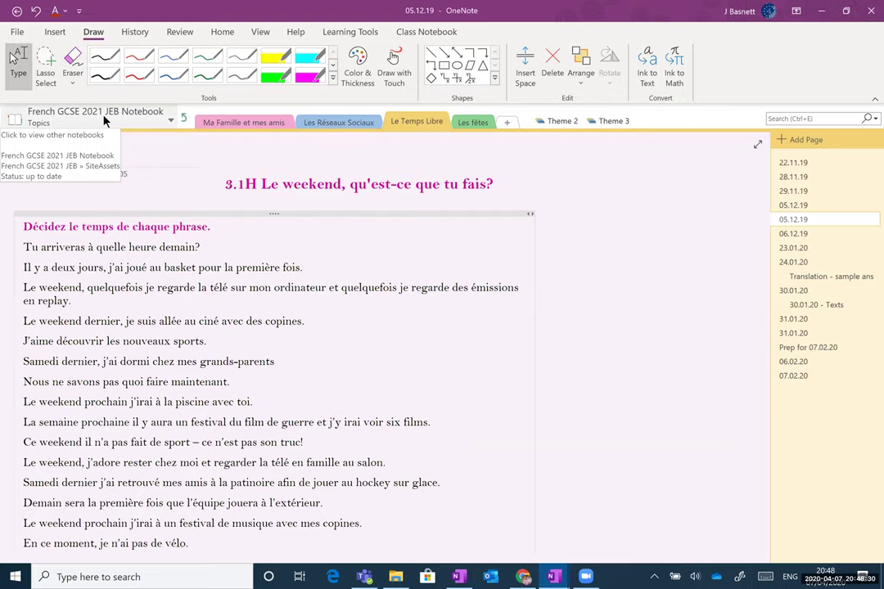
- Switch to the French Remove JEB Notebook and display the Class Notebook tools
{"action": "left_click", "coordinate": [104, 120]}
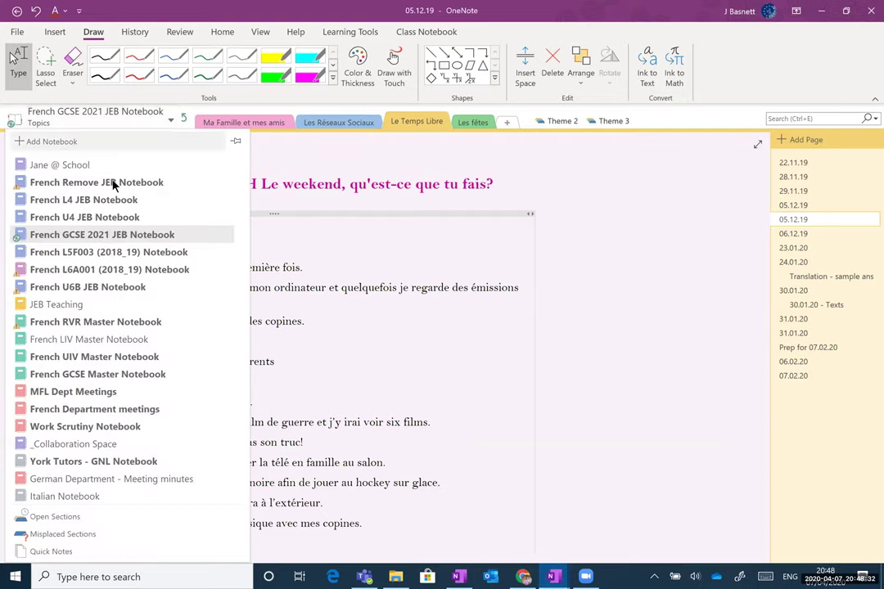
{"action": "left_click", "coordinate": [113, 184]}
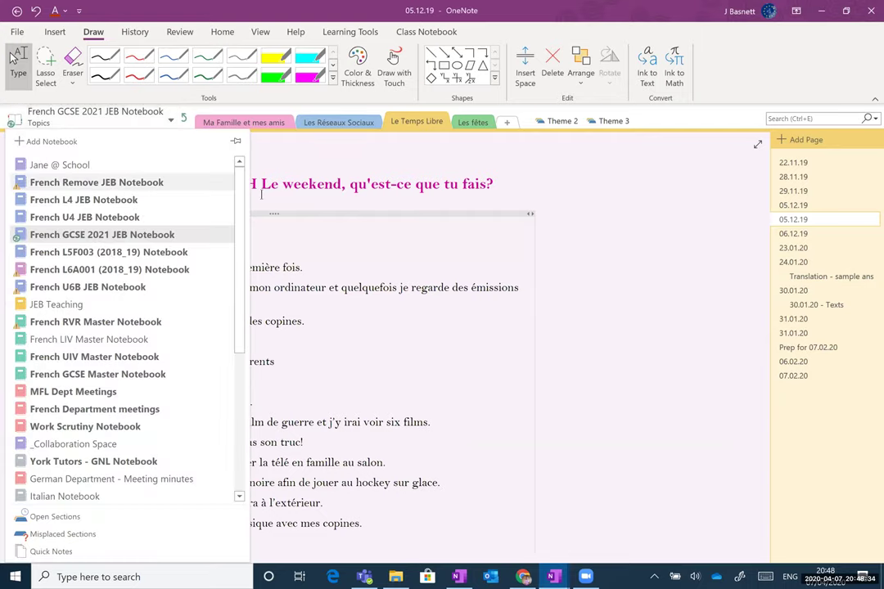
{"action": "scroll", "coordinate": [306, 211], "scroll_direction": "up", "scroll_amount": 2}
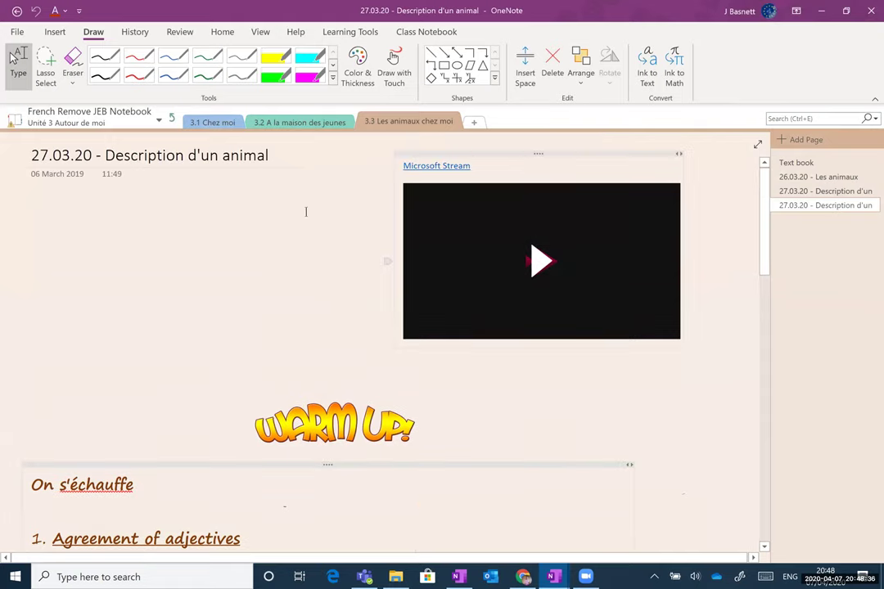
{"action": "left_click", "coordinate": [429, 33]}
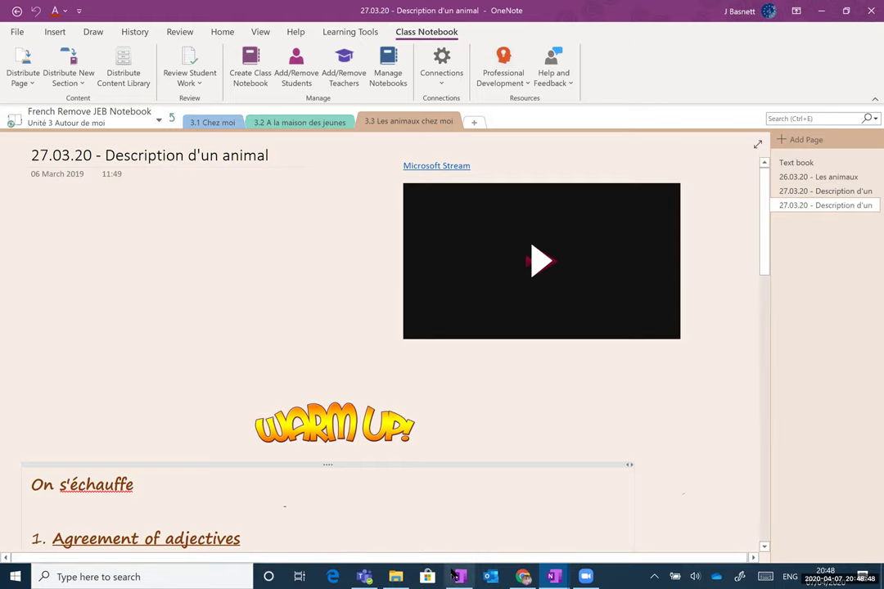
- Show the JEB Teaching notebook in the other OneNote app and return to the French Remove JEB Notebook
{"action": "mouse_move", "coordinate": [459, 575]}
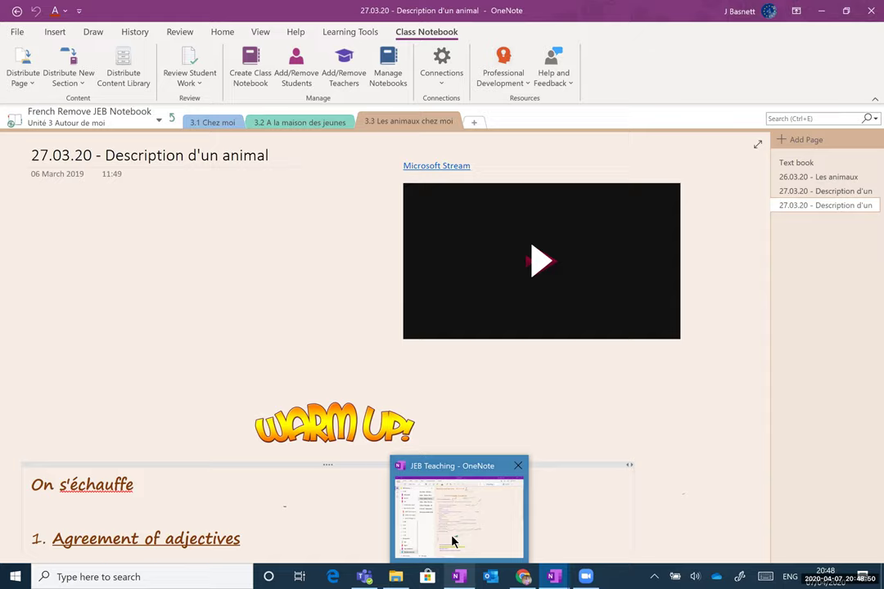
{"action": "left_click", "coordinate": [454, 538]}
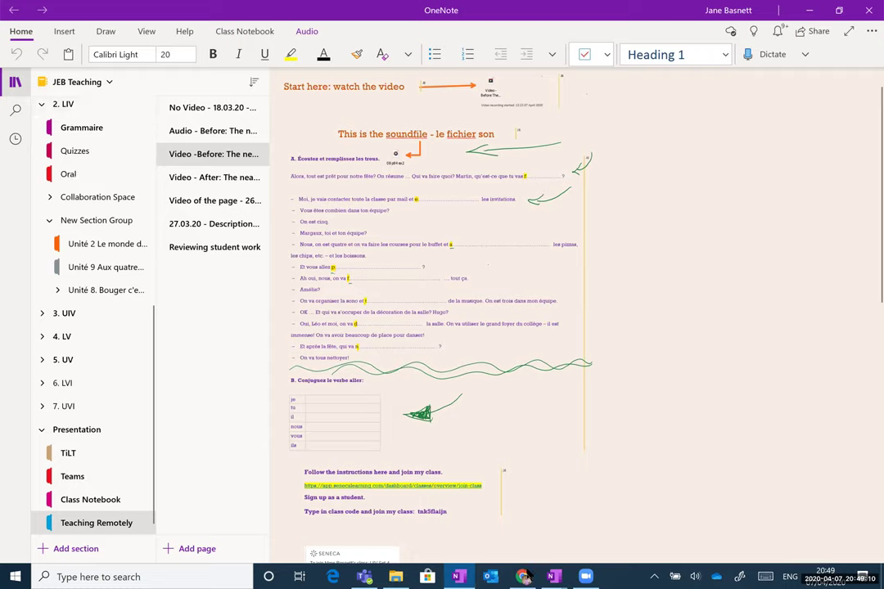
{"action": "mouse_move", "coordinate": [553, 577]}
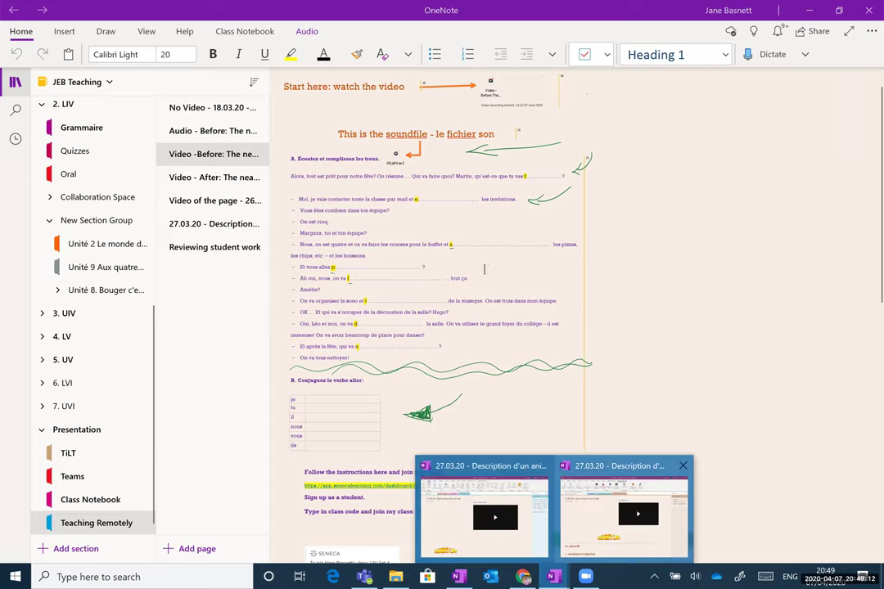
{"action": "left_click", "coordinate": [617, 521]}
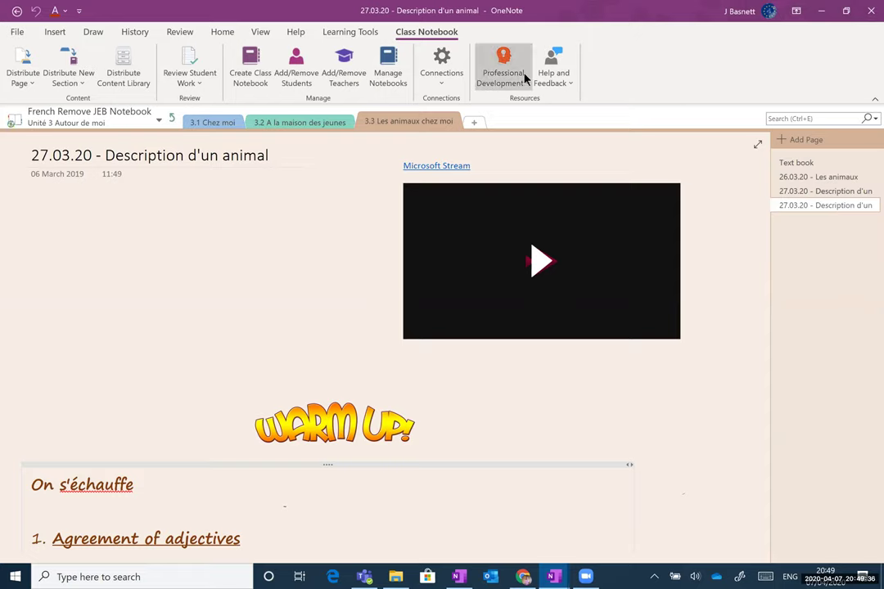
- Open the student work review for section 3.3 Les animaux chez moi in Unité 3 Autour de moi
{"action": "left_click", "coordinate": [185, 85]}
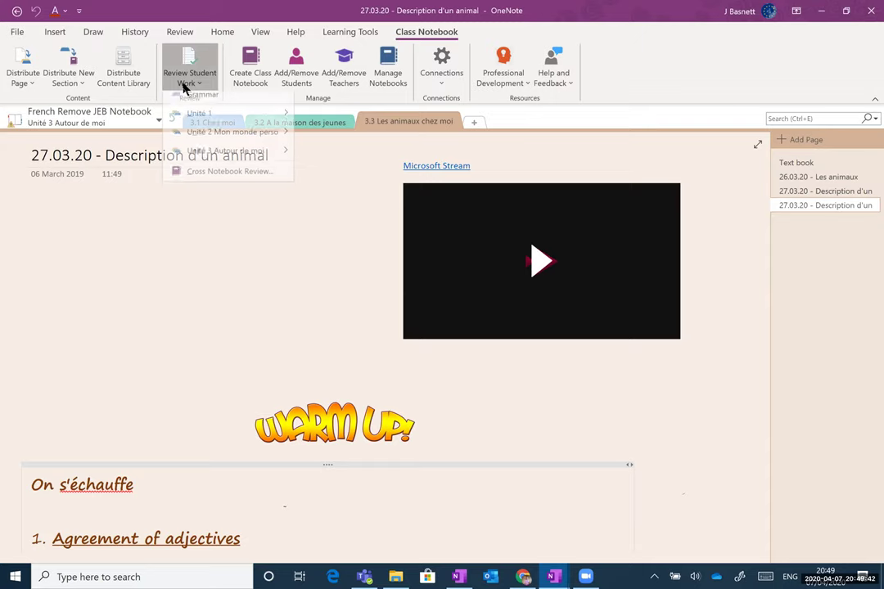
{"action": "mouse_move", "coordinate": [221, 160]}
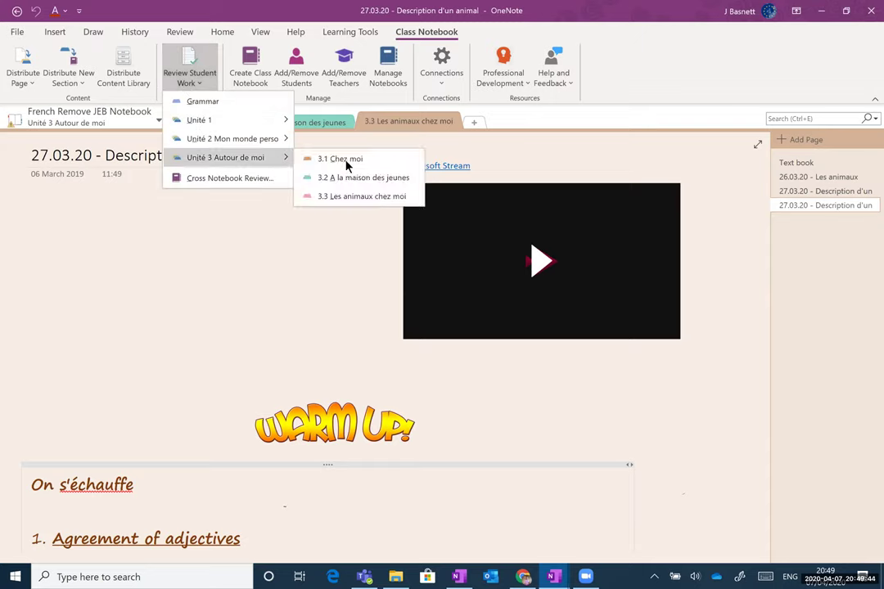
{"action": "left_click", "coordinate": [364, 196]}
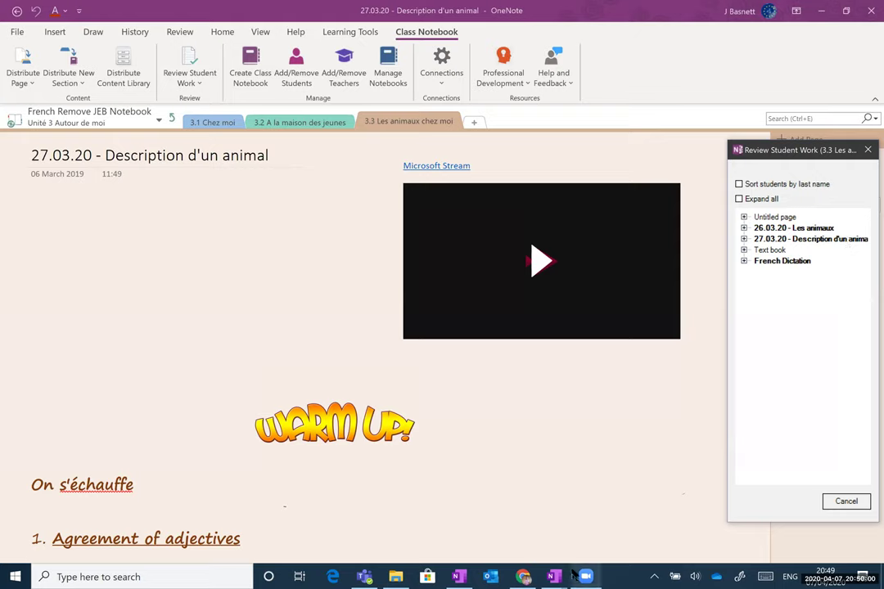
- Switch to the JEB Teaching presentation notebook window and cancel the student work review
{"action": "mouse_move", "coordinate": [553, 577]}
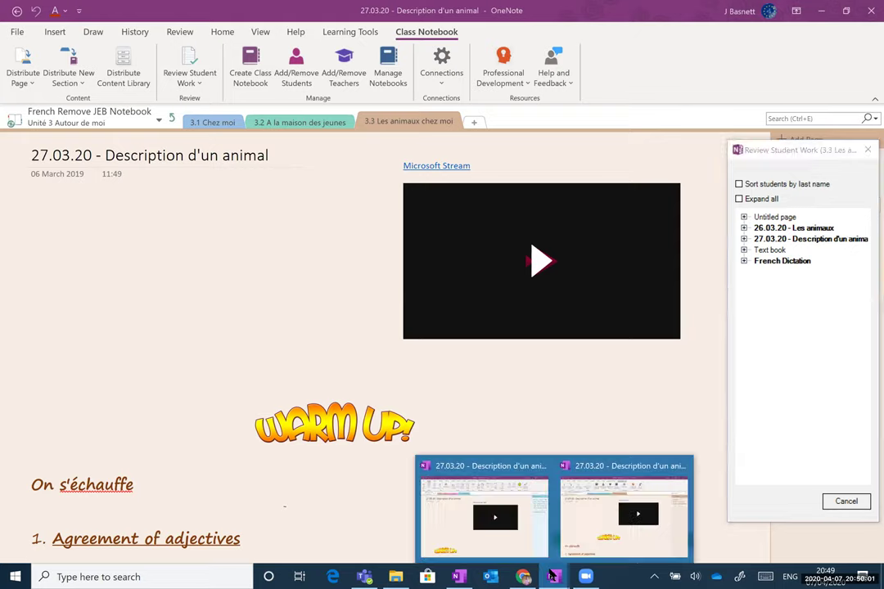
{"action": "left_click", "coordinate": [499, 544]}
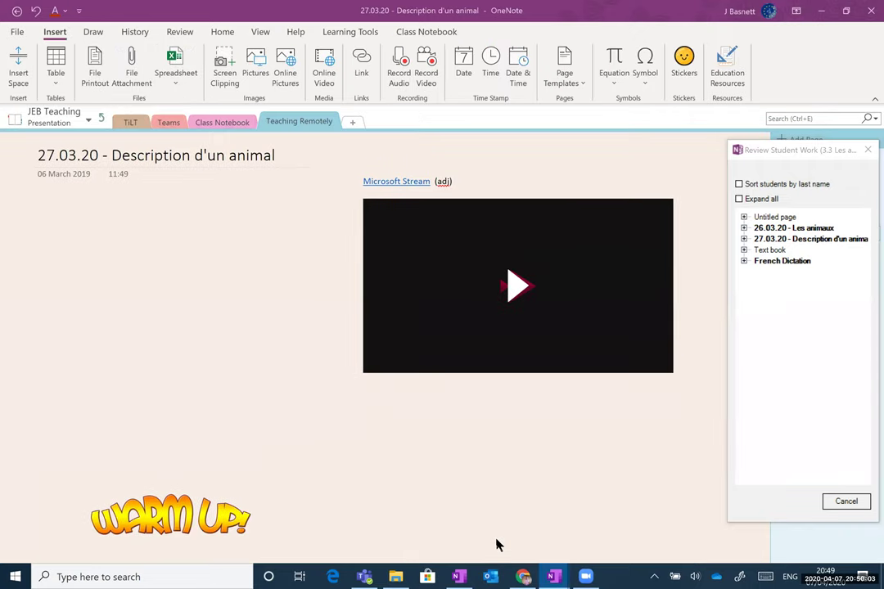
{"action": "left_click", "coordinate": [846, 502]}
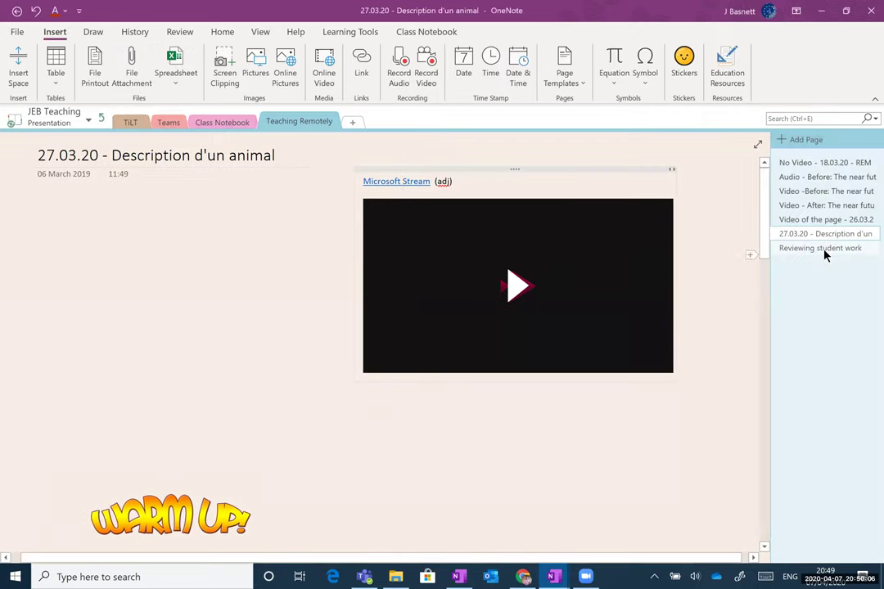
- Open the "Reviewing student work" page in Teaching Remotely and circle "n'ai" in sentence 3 with ink
{"action": "left_click", "coordinate": [823, 250]}
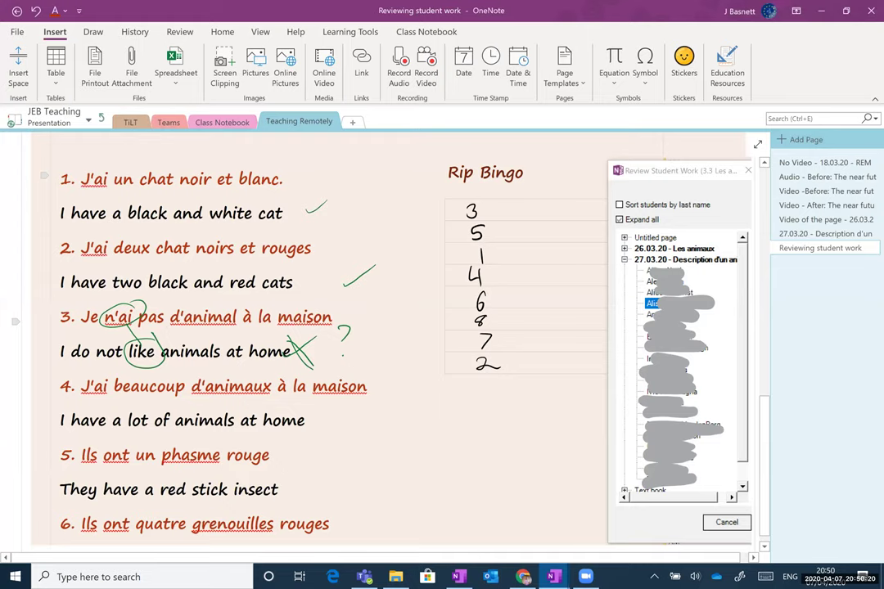
{"action": "scroll", "coordinate": [495, 279], "scroll_direction": "up", "scroll_amount": 2}
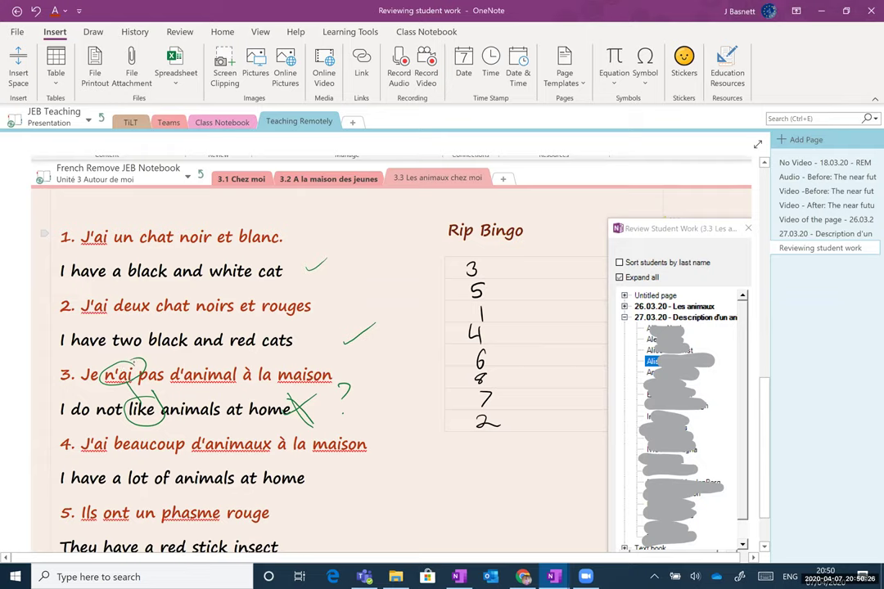
{"action": "mouse_move", "coordinate": [146, 365]}
{"action": "left_mouse_down"}
{"action": "mouse_move", "coordinate": [100, 374]}
{"action": "mouse_move", "coordinate": [123, 386]}
{"action": "mouse_move", "coordinate": [147, 363]}
{"action": "left_mouse_up"}
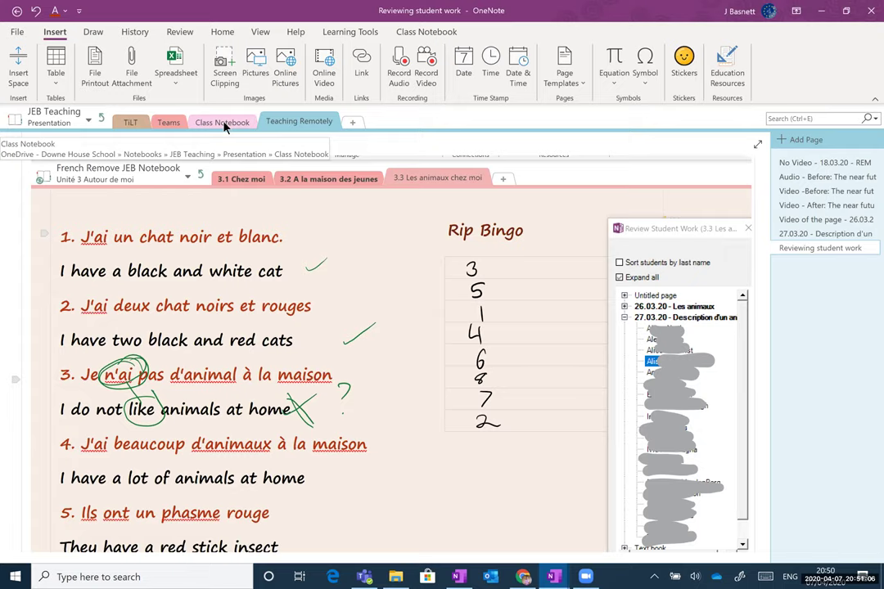
- Compare the "Reviewing student work" pages of the Class Notebook and Teaching Remotely sections, finishing in Class Notebook
{"action": "left_click", "coordinate": [223, 122]}
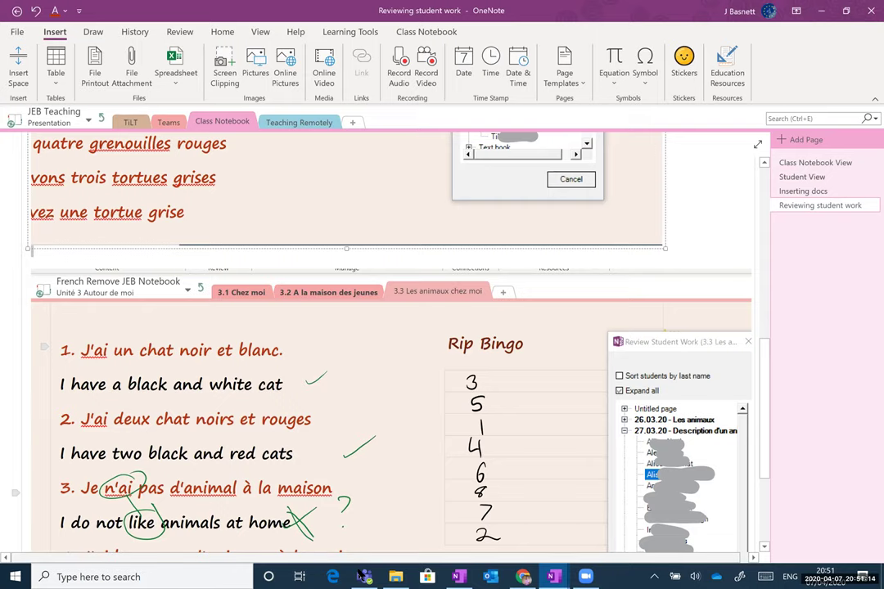
{"action": "left_click", "coordinate": [286, 122]}
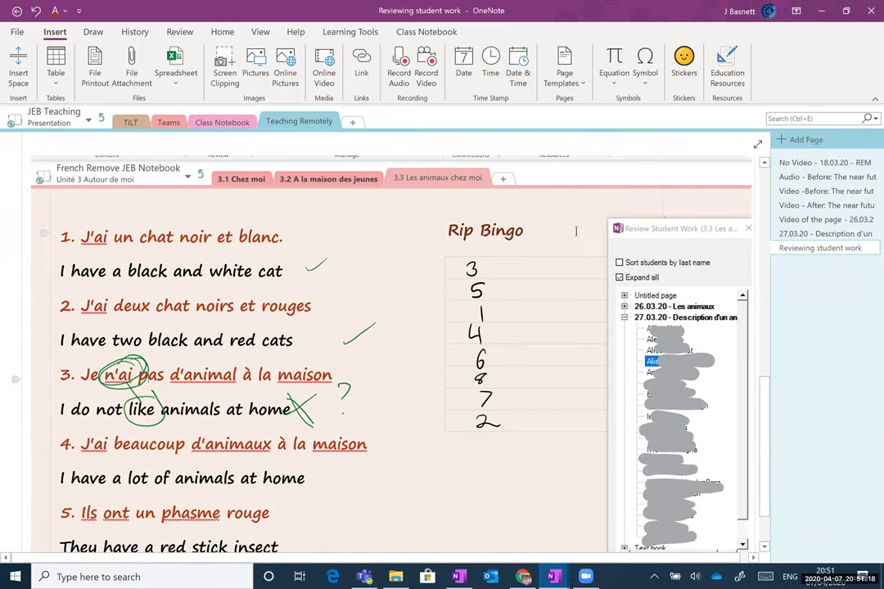
{"action": "left_click", "coordinate": [220, 123]}
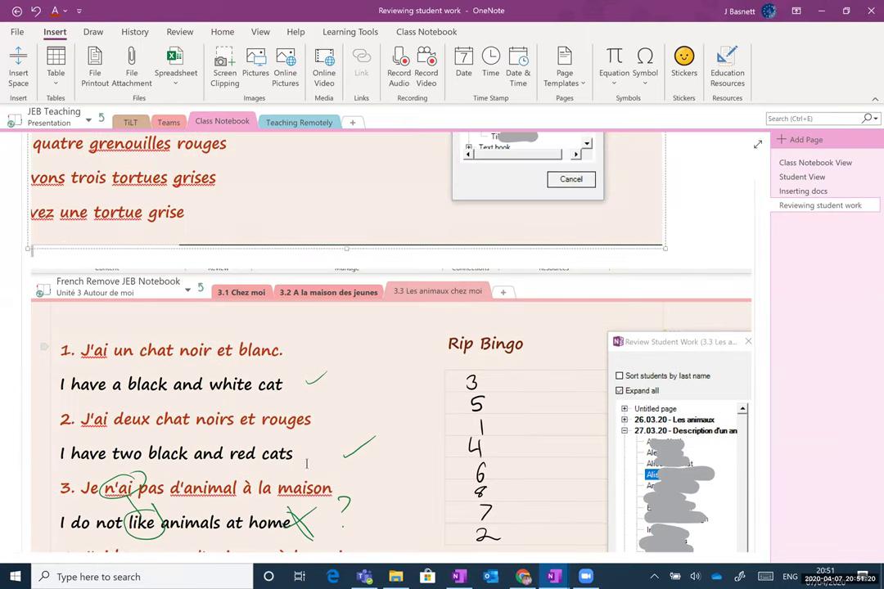
- Switch to Microsoft Teams, view "4 x 4 grid.docx" in the French U4 JEB team's General files, and close it
{"action": "key", "text": "alt+Tab"}
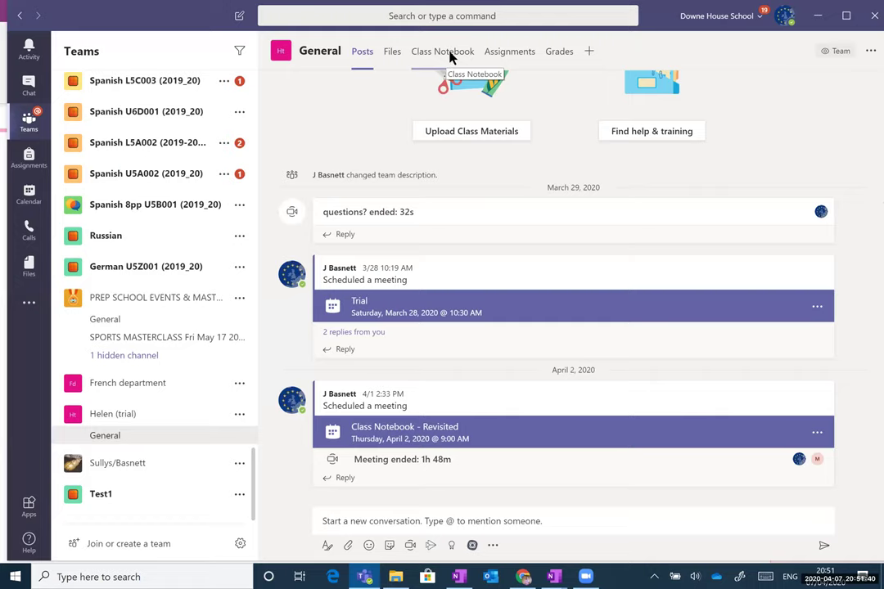
{"action": "scroll", "coordinate": [194, 278], "scroll_direction": "down", "scroll_amount": 10}
{"action": "scroll", "coordinate": [194, 277], "scroll_direction": "up", "scroll_amount": 15}
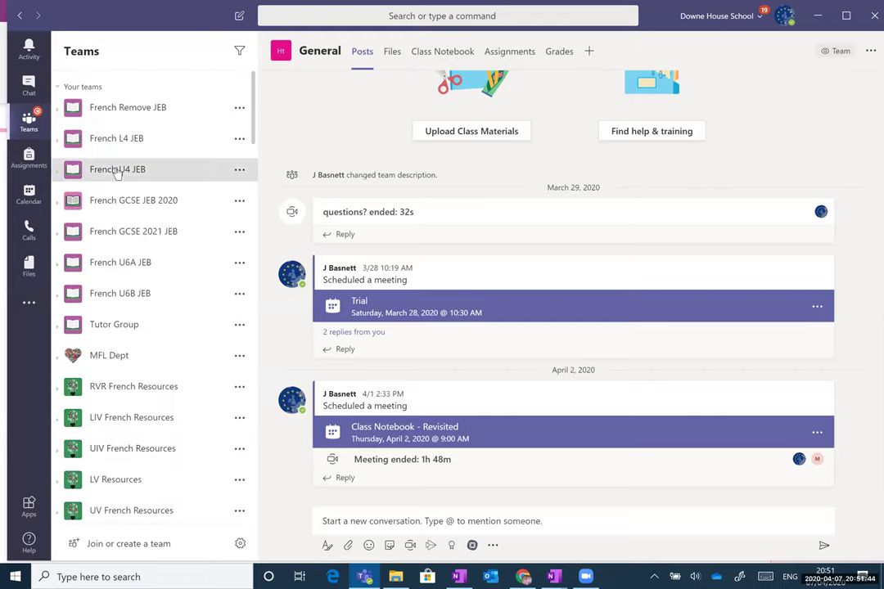
{"action": "left_click", "coordinate": [117, 170]}
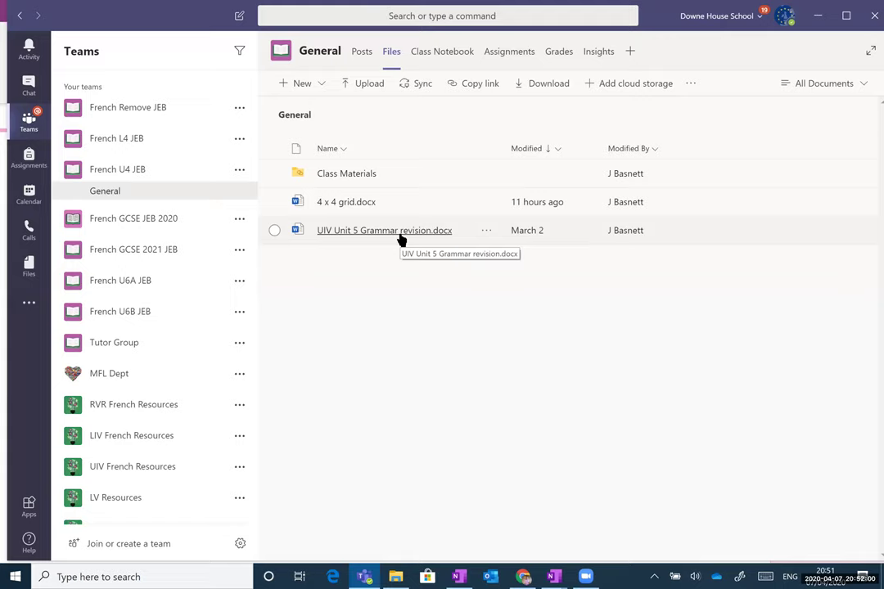
{"action": "left_click", "coordinate": [340, 204]}
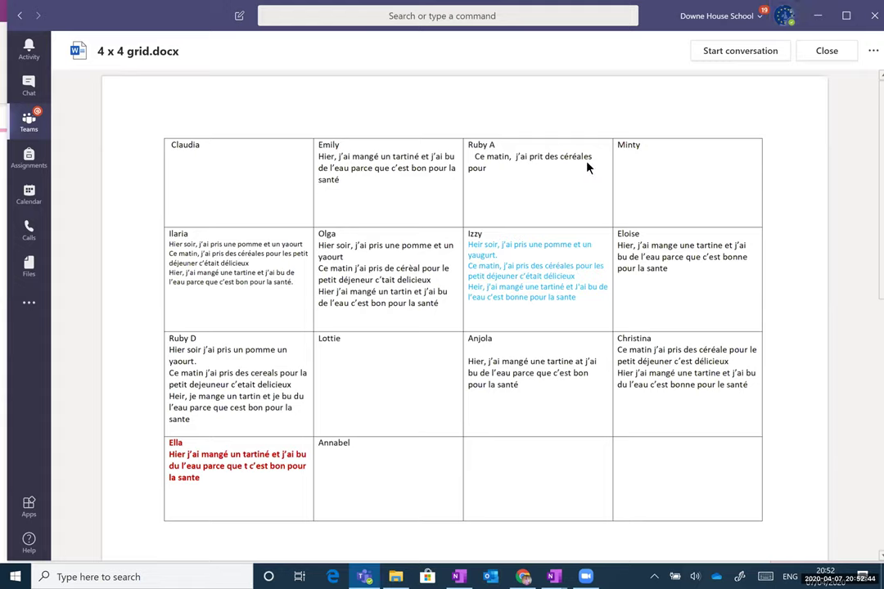
{"action": "left_click", "coordinate": [845, 52]}
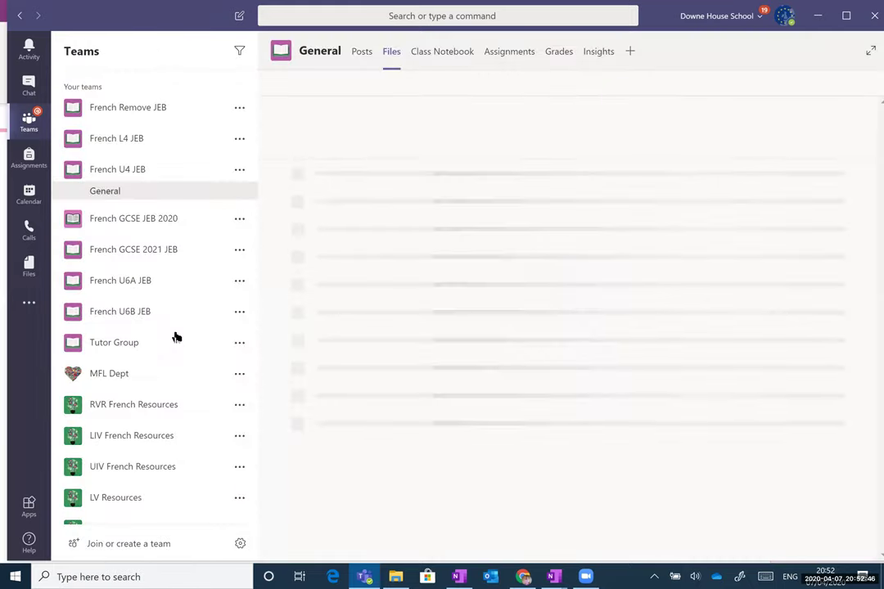
- Go to the trial team's General channel and display its Class Notebook page
{"action": "scroll", "coordinate": [162, 381], "scroll_direction": "down", "scroll_amount": 15}
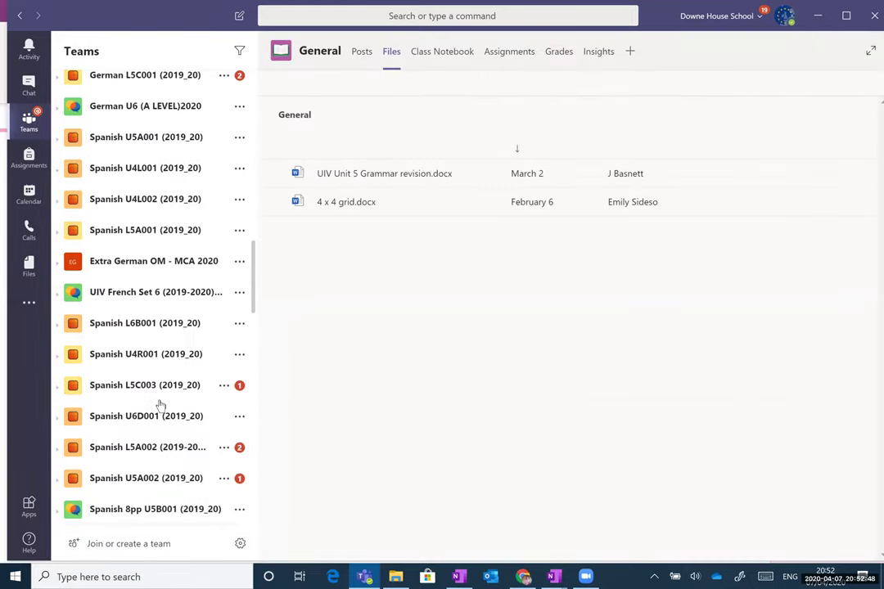
{"action": "scroll", "coordinate": [119, 413], "scroll_direction": "down", "scroll_amount": 5}
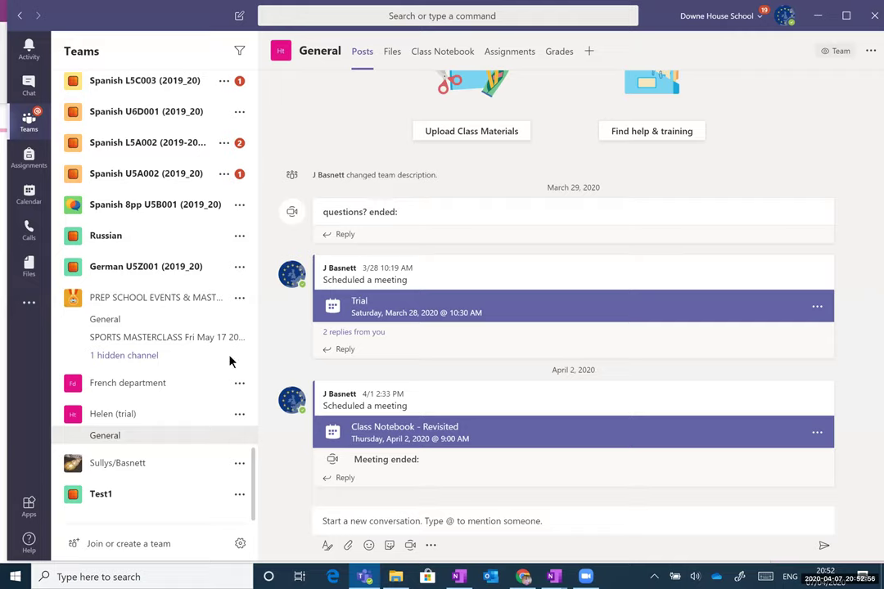
{"action": "left_click", "coordinate": [450, 54]}
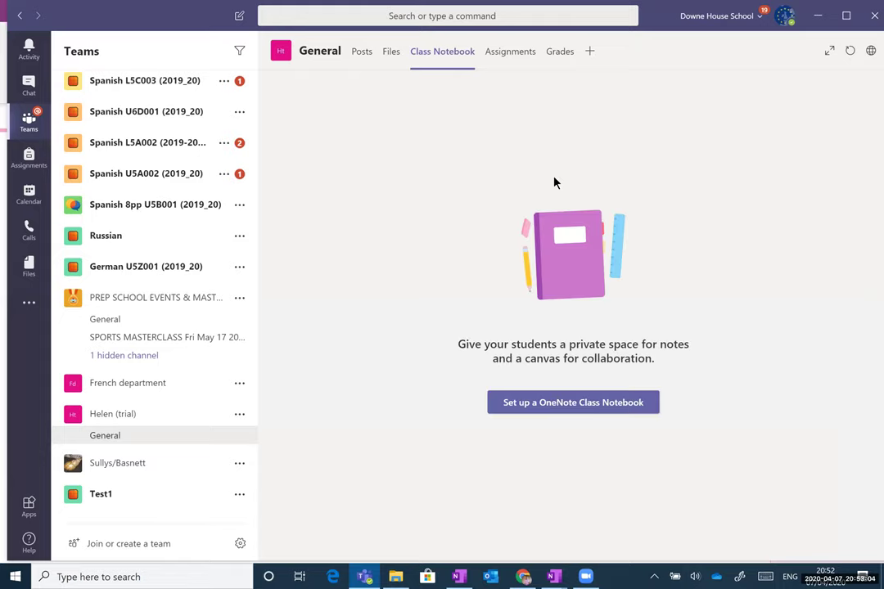
- Start setting up a blank OneNote Class Notebook for the trial team and proceed to the student section setup
{"action": "left_click", "coordinate": [580, 404]}
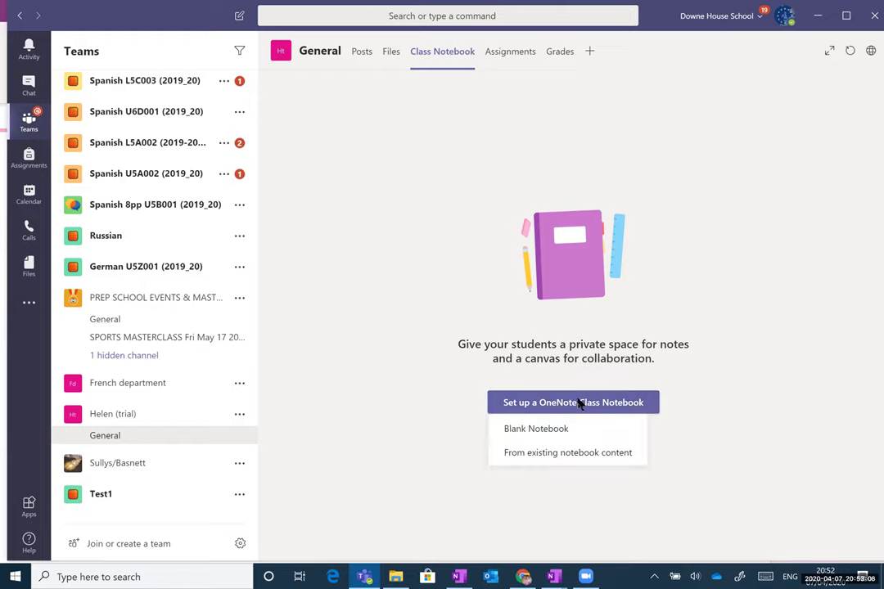
{"action": "left_click", "coordinate": [544, 433]}
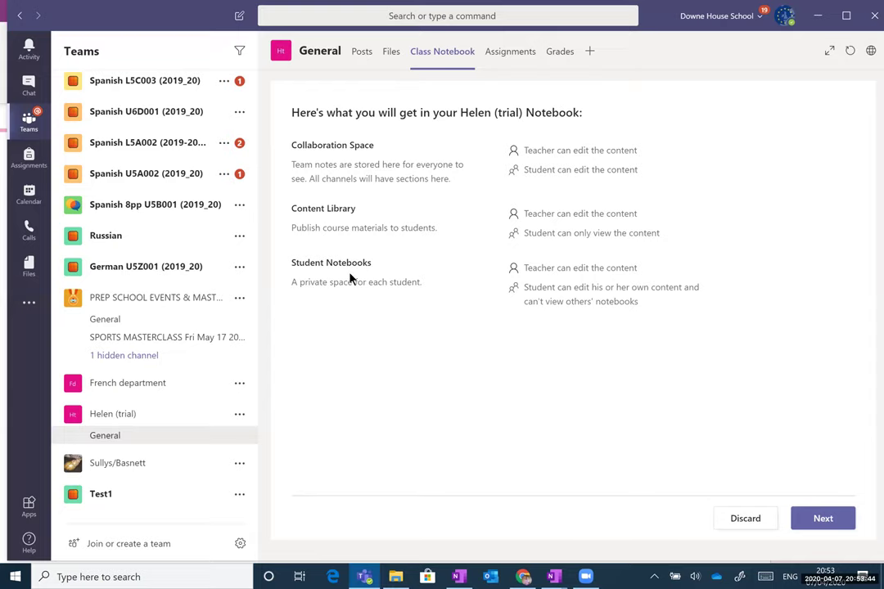
{"action": "left_click", "coordinate": [822, 518]}
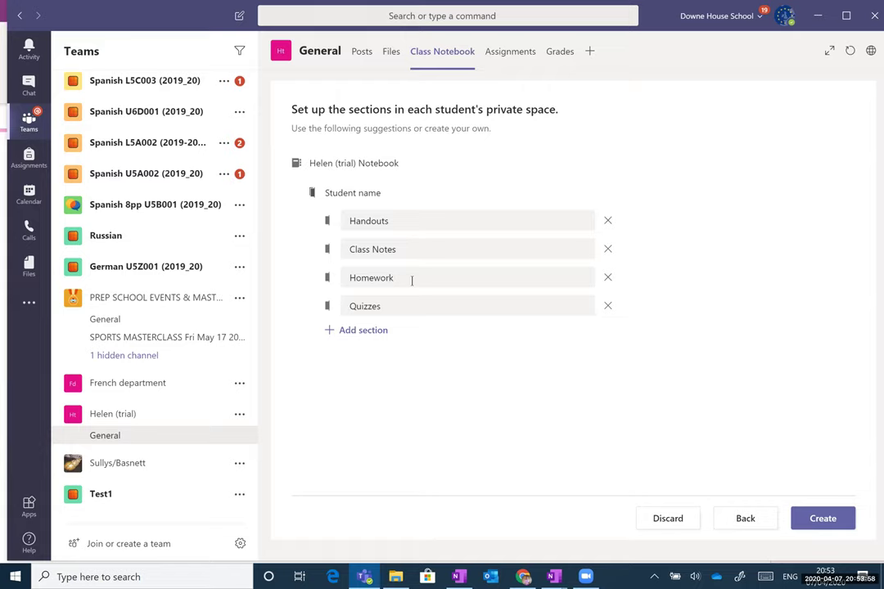
- Remove the Handouts section from the students' private space and rename the Class Notes section as Grammar
{"action": "left_click", "coordinate": [608, 222]}
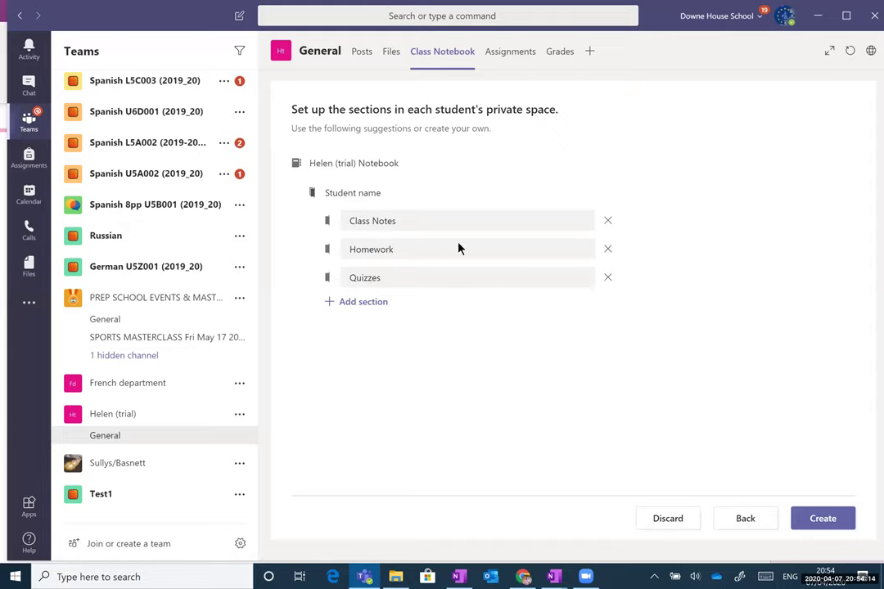
{"action": "left_click", "coordinate": [427, 223]}
{"action": "key", "text": "ctrl+a"}
{"action": "type", "text": "Grammar"}
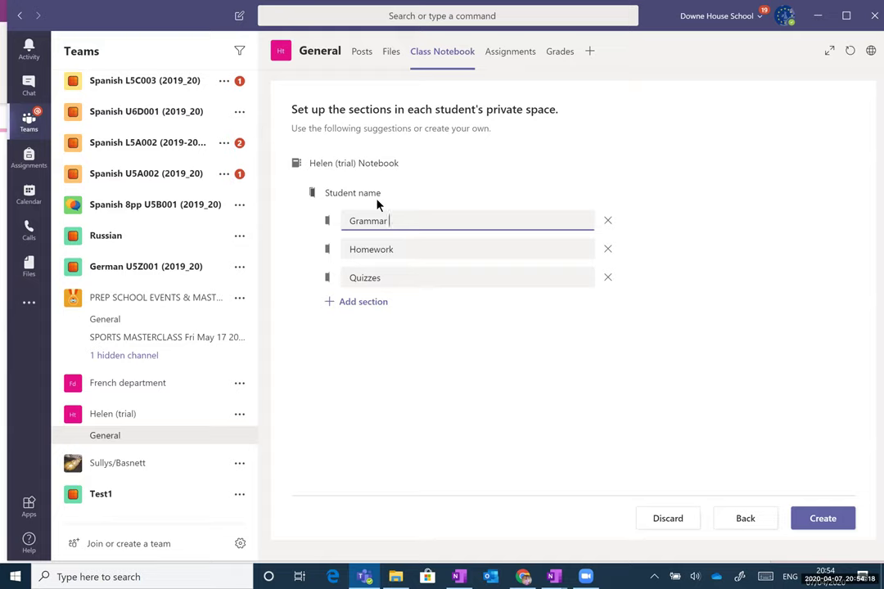
- Rename the Homework section in the students' private space as Quizzes
{"action": "left_click", "coordinate": [407, 250]}
{"action": "key", "text": "ctrl+a"}
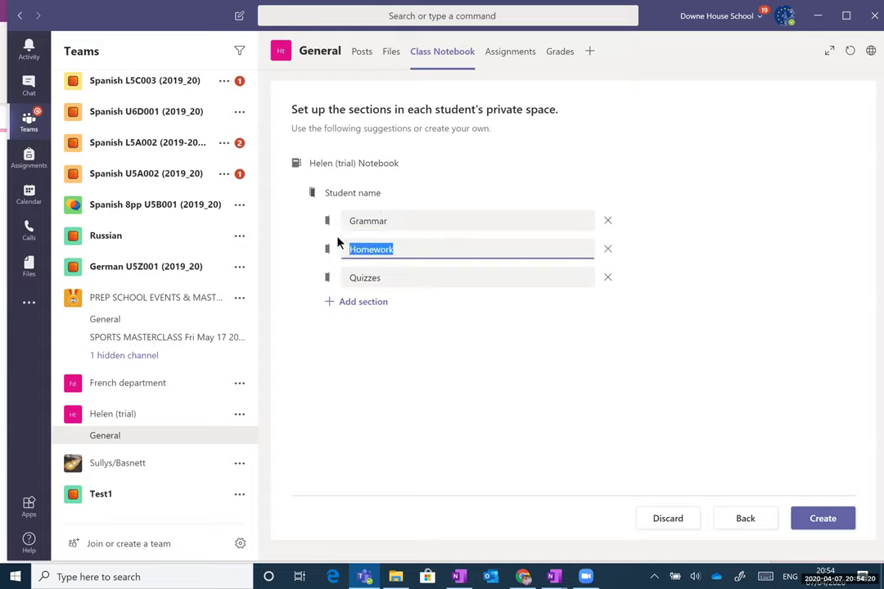
{"action": "type", "text": "Q"}
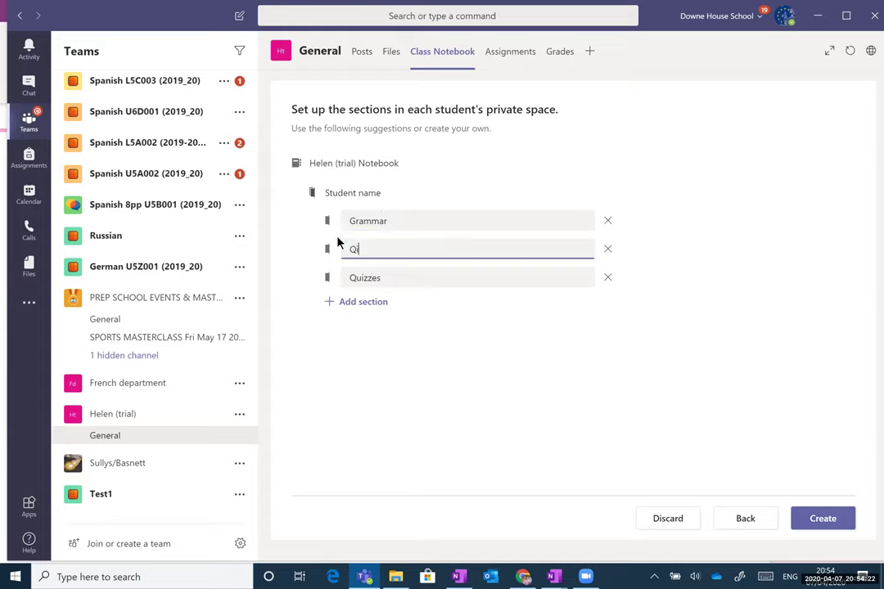
{"action": "type", "text": "uizzez"}
{"action": "key", "text": "BackSpace"}
{"action": "type", "text": "s"}
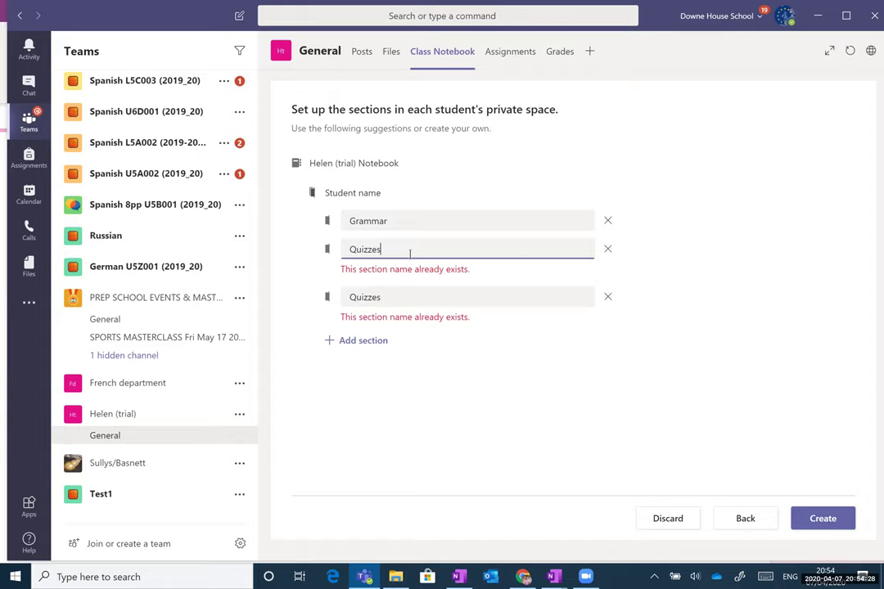
- Rename the last section in the students' private space as "Important Information"
{"action": "left_click_drag", "start_coordinate": [553, 299], "coordinate": [297, 281]}
{"action": "type", "text": "Important"}
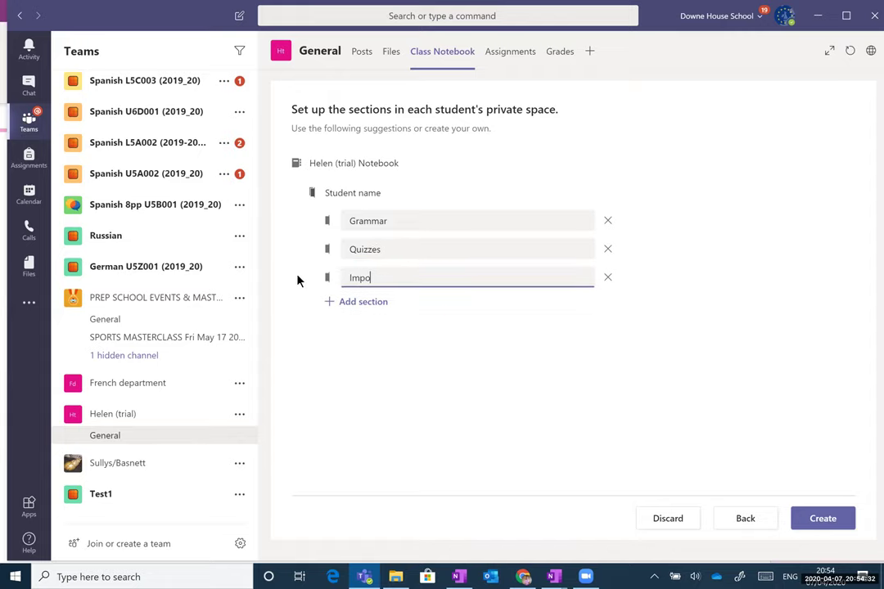
{"action": "type", "text": " Information"}
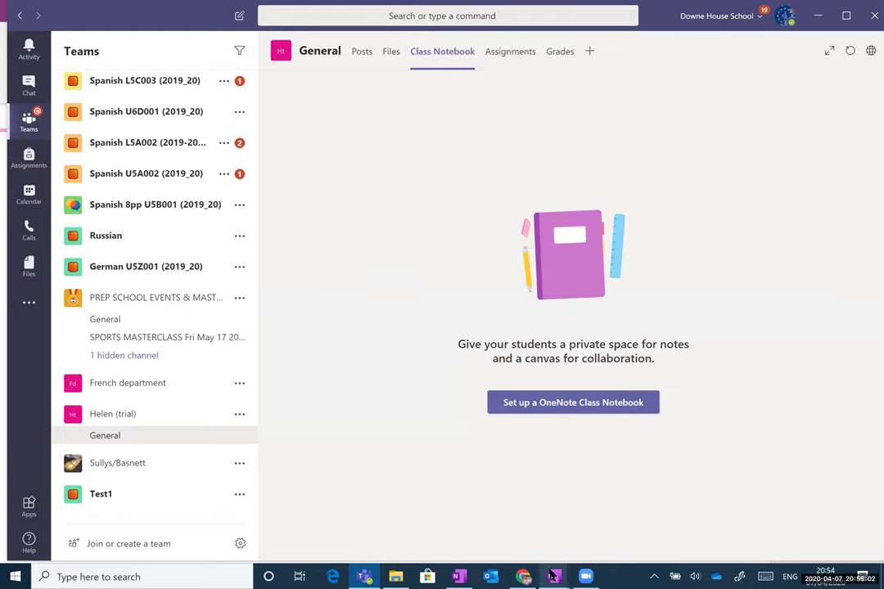
- Switch to OneNote and open the Student View page in the Class Notebook section of the JEB Teaching notebook
{"action": "left_click", "coordinate": [553, 577]}
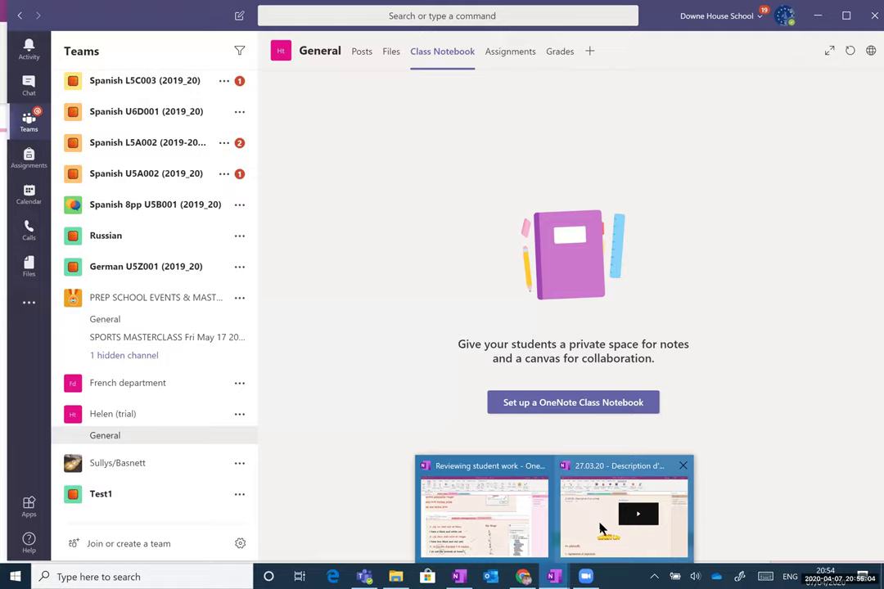
{"action": "left_click", "coordinate": [624, 511]}
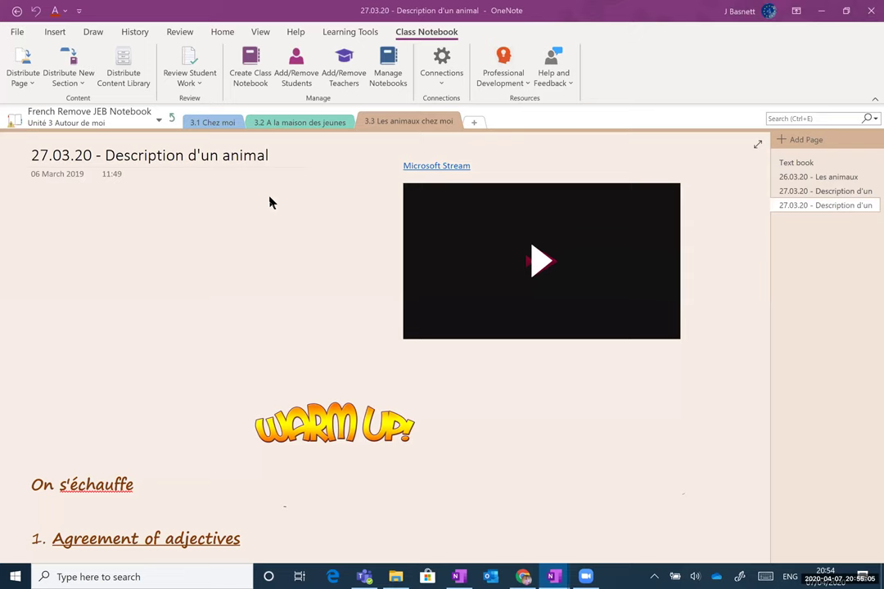
{"action": "left_click", "coordinate": [555, 575]}
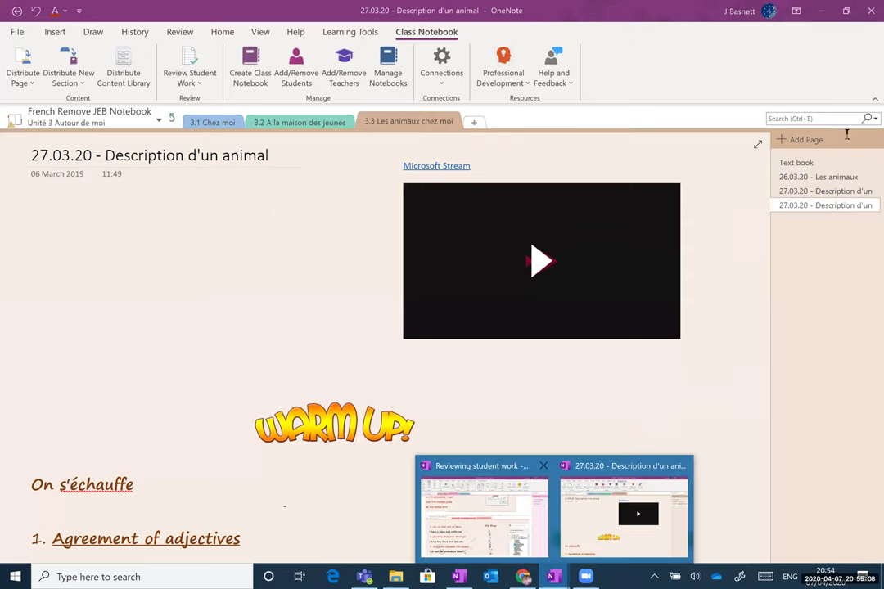
{"action": "left_click", "coordinate": [487, 515]}
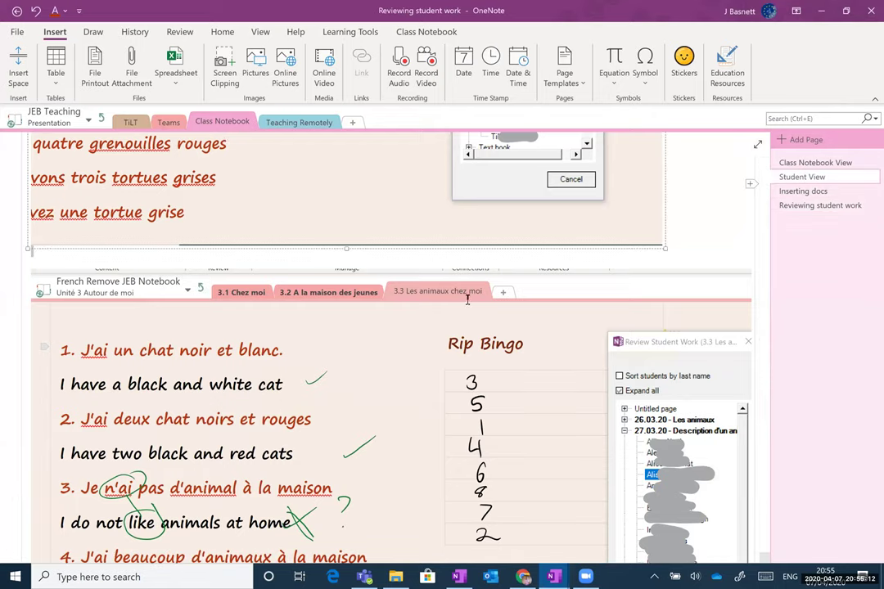
{"action": "left_click", "coordinate": [802, 177]}
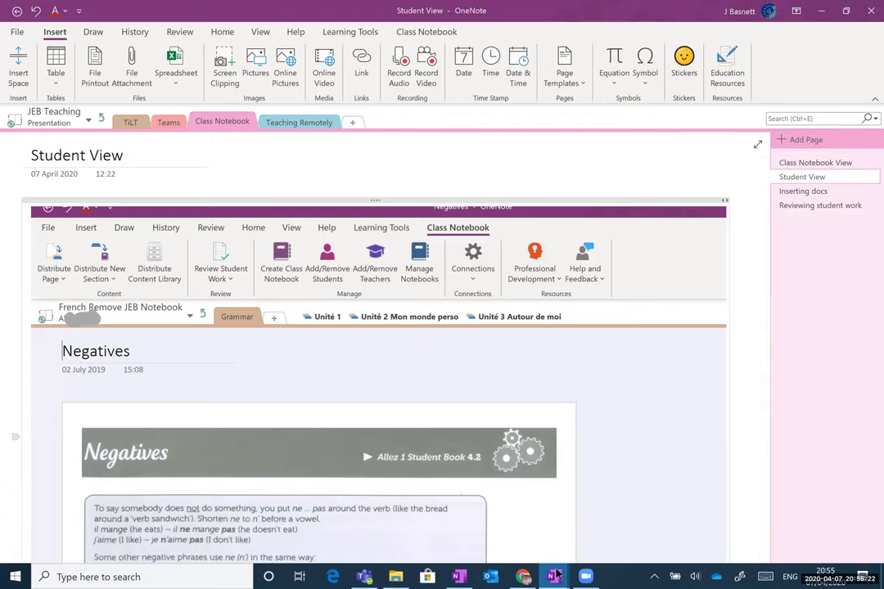
- Return to the French Remove JEB Notebook and go up from Unité 3 Autour de moi to the Content Library's Grammar section
{"action": "mouse_move", "coordinate": [564, 575]}
{"action": "left_click", "coordinate": [623, 523]}
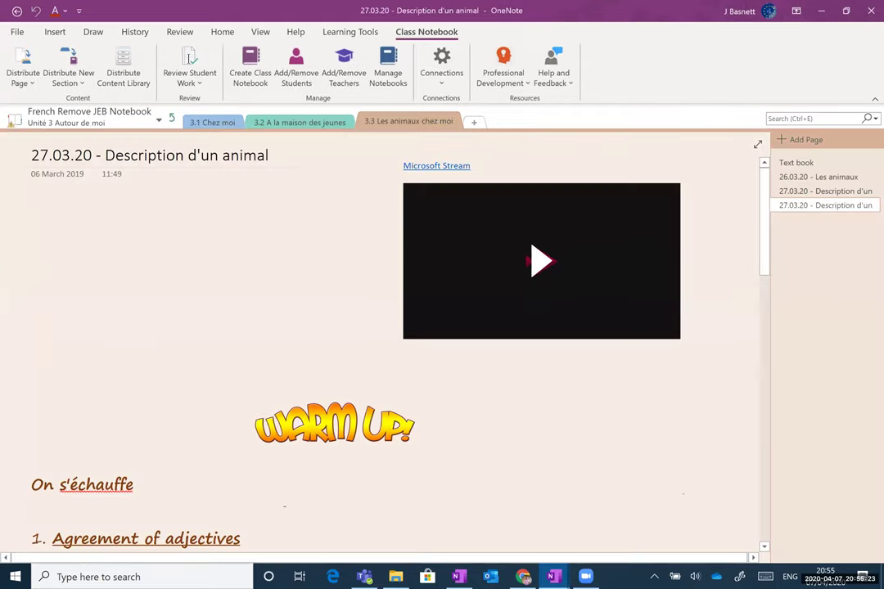
{"action": "left_click", "coordinate": [172, 119]}
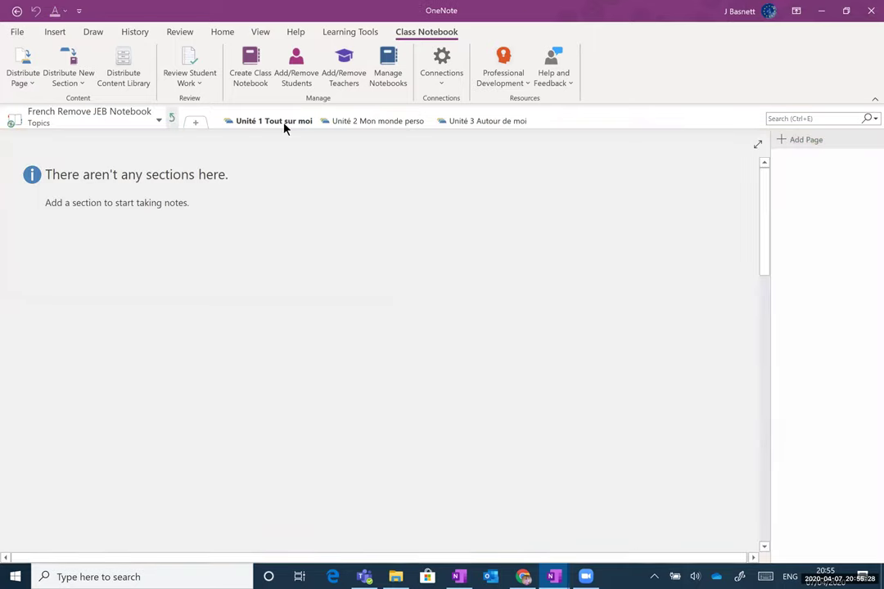
{"action": "left_click", "coordinate": [278, 123]}
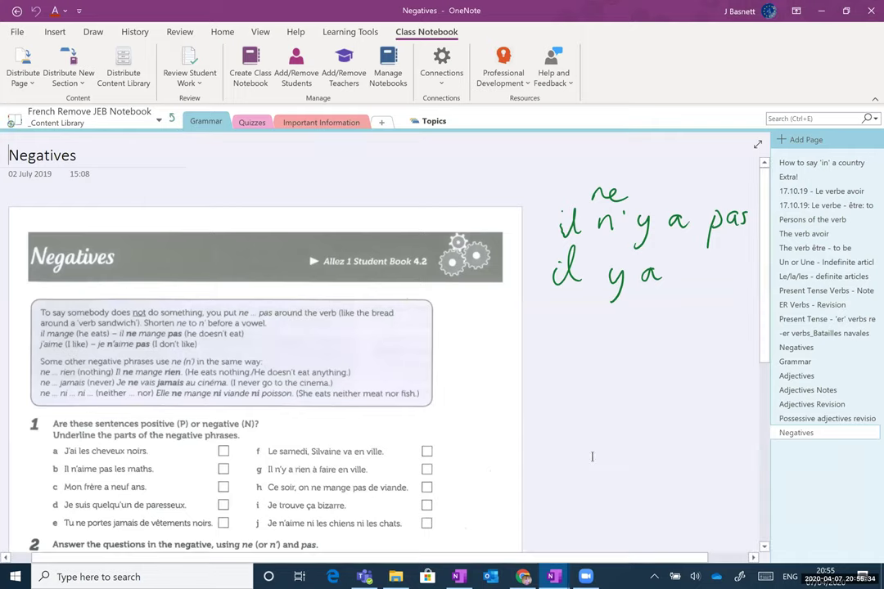
- On the Class Notebook View page, circle the Collaboration and Content Library groups in ink and draw arrows at Teacher Only and the student groups
{"action": "mouse_move", "coordinate": [553, 576]}
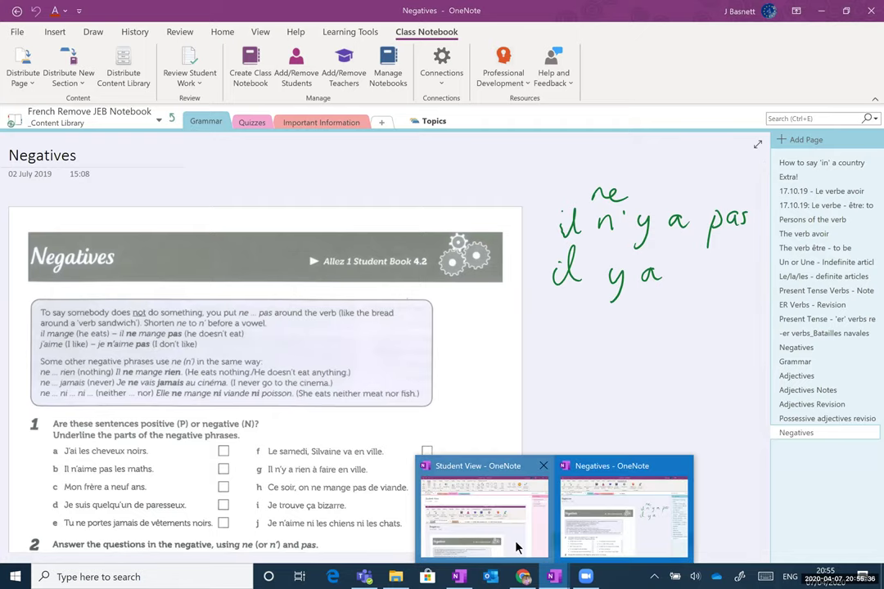
{"action": "mouse_move", "coordinate": [517, 546]}
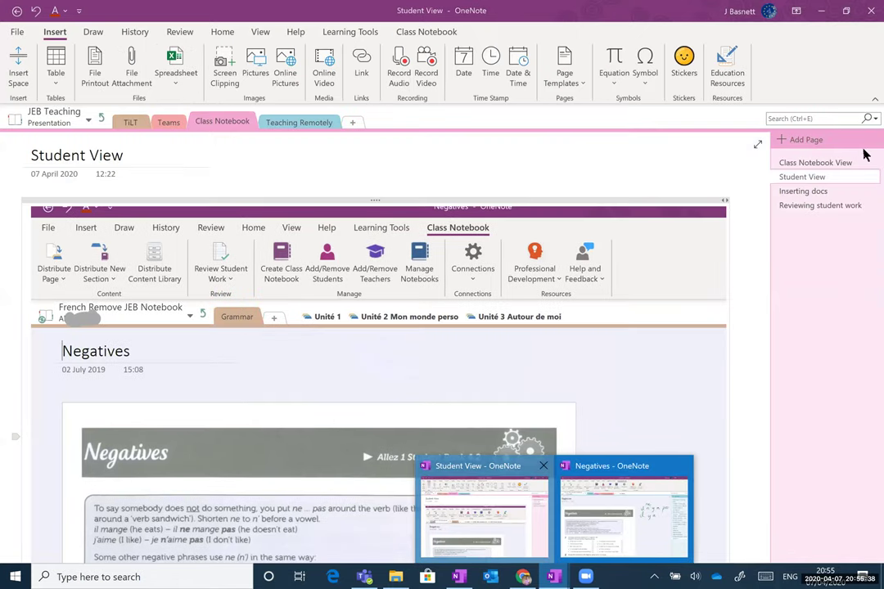
{"action": "left_click", "coordinate": [815, 163]}
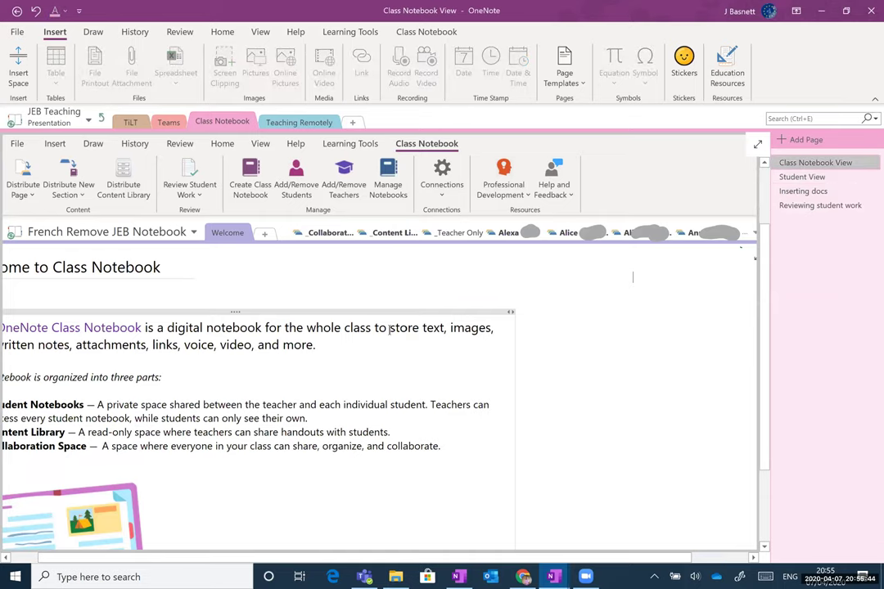
{"action": "mouse_move", "coordinate": [409, 205]}
{"action": "left_mouse_down"}
{"action": "mouse_move", "coordinate": [286, 231]}
{"action": "mouse_move", "coordinate": [359, 236]}
{"action": "mouse_move", "coordinate": [352, 212]}
{"action": "mouse_move", "coordinate": [383, 211]}
{"action": "left_mouse_up"}
{"action": "mouse_move", "coordinate": [463, 297]}
{"action": "left_mouse_down"}
{"action": "mouse_move", "coordinate": [463, 247]}
{"action": "mouse_move", "coordinate": [472, 267]}
{"action": "left_mouse_up"}
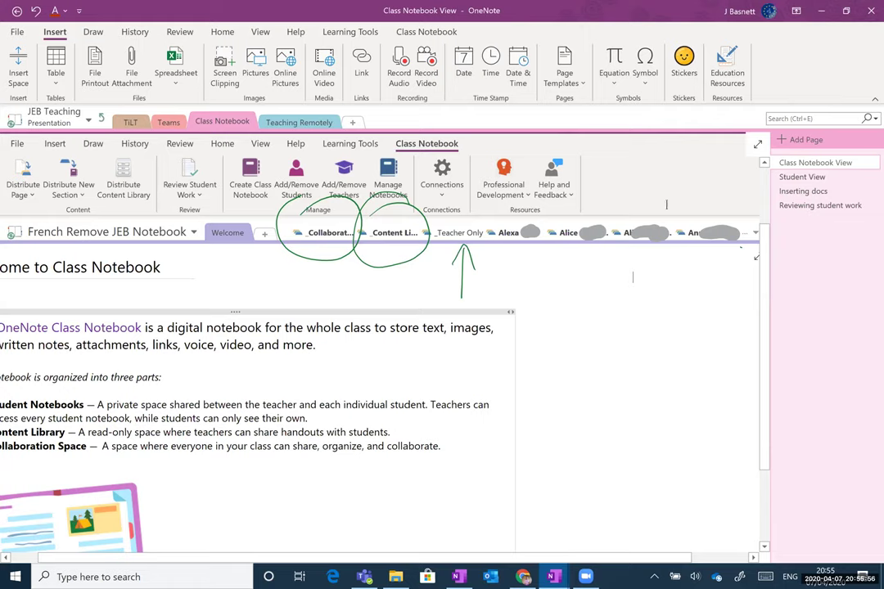
{"action": "mouse_move", "coordinate": [512, 257]}
{"action": "left_mouse_down"}
{"action": "mouse_move", "coordinate": [510, 276]}
{"action": "mouse_move", "coordinate": [517, 265]}
{"action": "mouse_move", "coordinate": [554, 285]}
{"action": "mouse_move", "coordinate": [565, 261]}
{"action": "left_mouse_up"}
{"action": "mouse_move", "coordinate": [623, 252]}
{"action": "left_mouse_down"}
{"action": "mouse_move", "coordinate": [621, 280]}
{"action": "mouse_move", "coordinate": [628, 262]}
{"action": "mouse_move", "coordinate": [673, 285]}
{"action": "mouse_move", "coordinate": [688, 263]}
{"action": "left_mouse_up"}
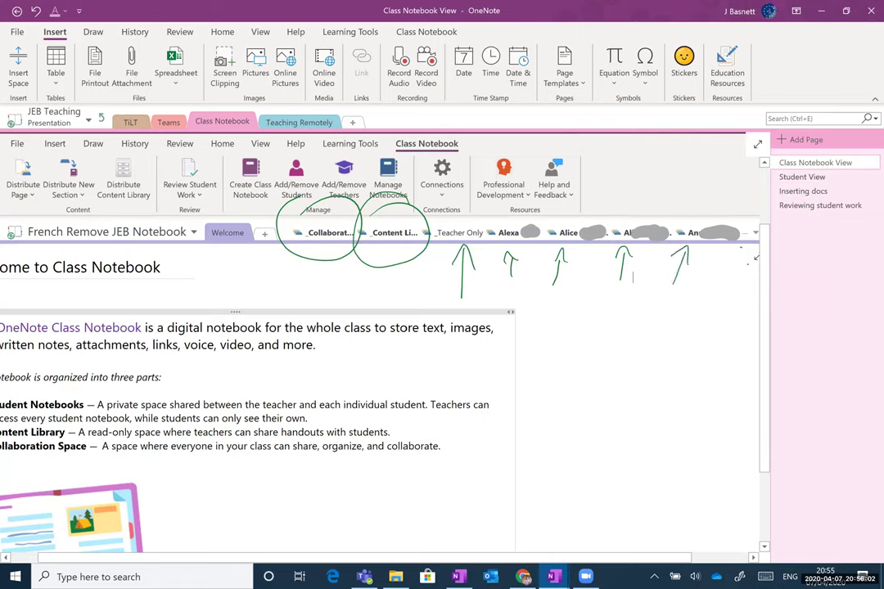
{"action": "mouse_move", "coordinate": [753, 245]}
{"action": "left_mouse_down"}
{"action": "mouse_move", "coordinate": [737, 280]}
{"action": "mouse_move", "coordinate": [754, 273]}
{"action": "left_mouse_up"}
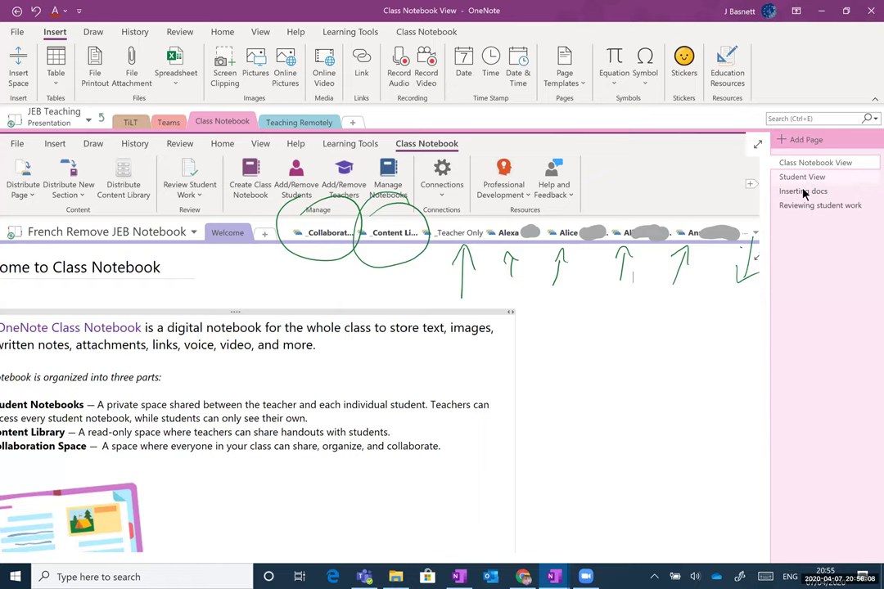
- In the French Remove JEB Notebook, examine the Unité 1, Unité 2 and Unité 3 section groups under Topics and return to the Content Library
{"action": "mouse_move", "coordinate": [554, 576]}
{"action": "left_click", "coordinate": [623, 521]}
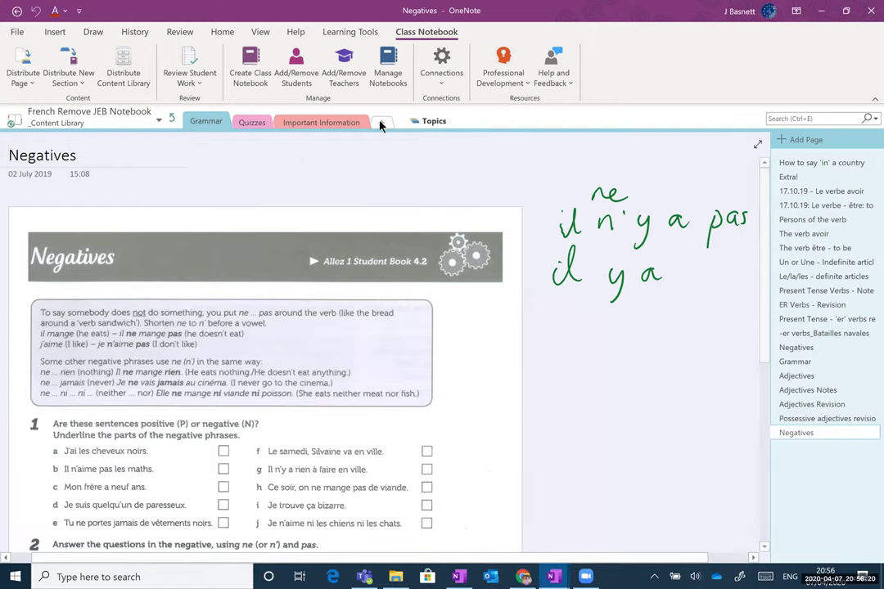
{"action": "left_click", "coordinate": [432, 121]}
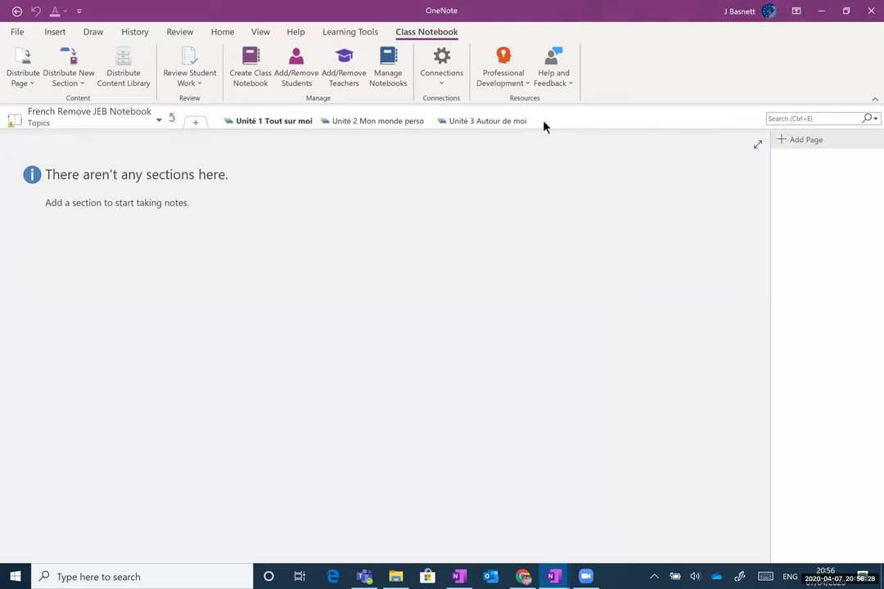
{"action": "left_click", "coordinate": [293, 123]}
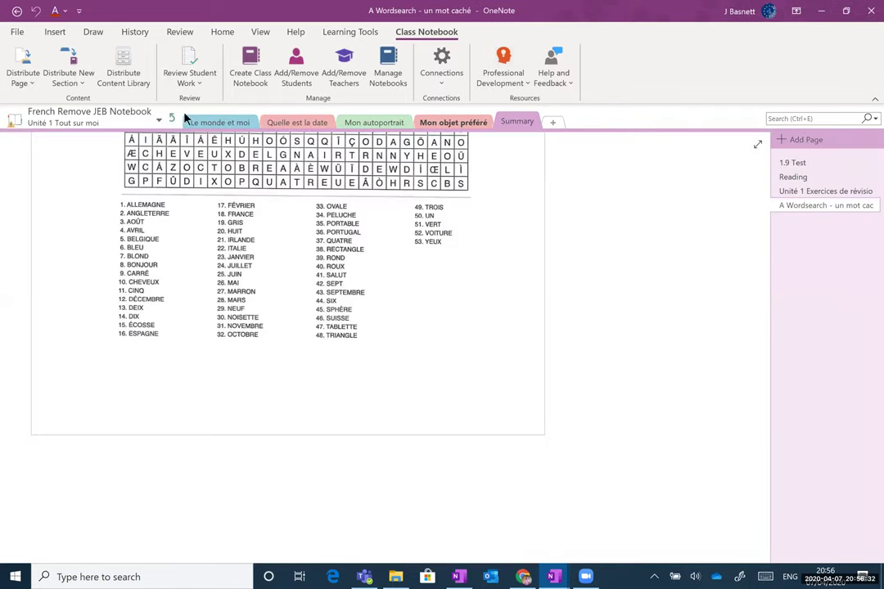
{"action": "left_click", "coordinate": [183, 118]}
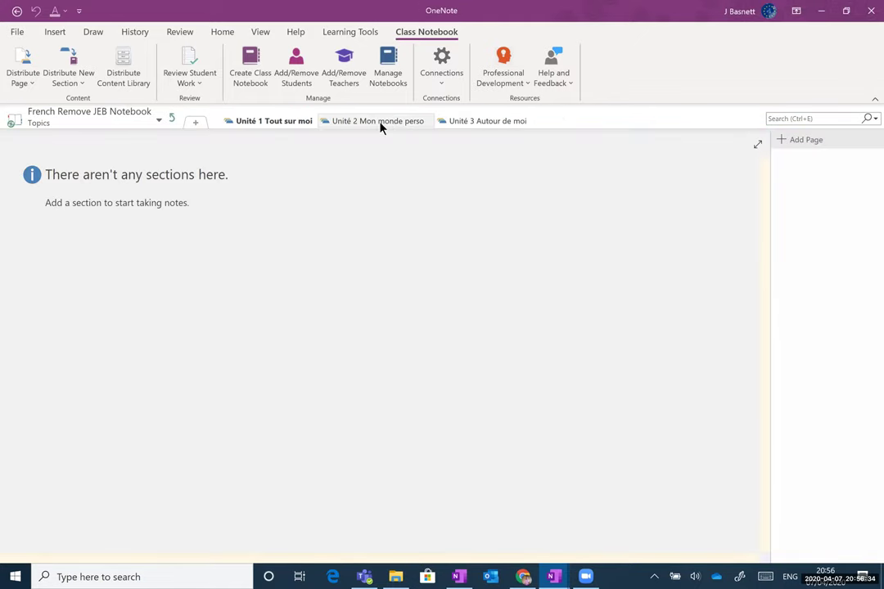
{"action": "left_click", "coordinate": [378, 121]}
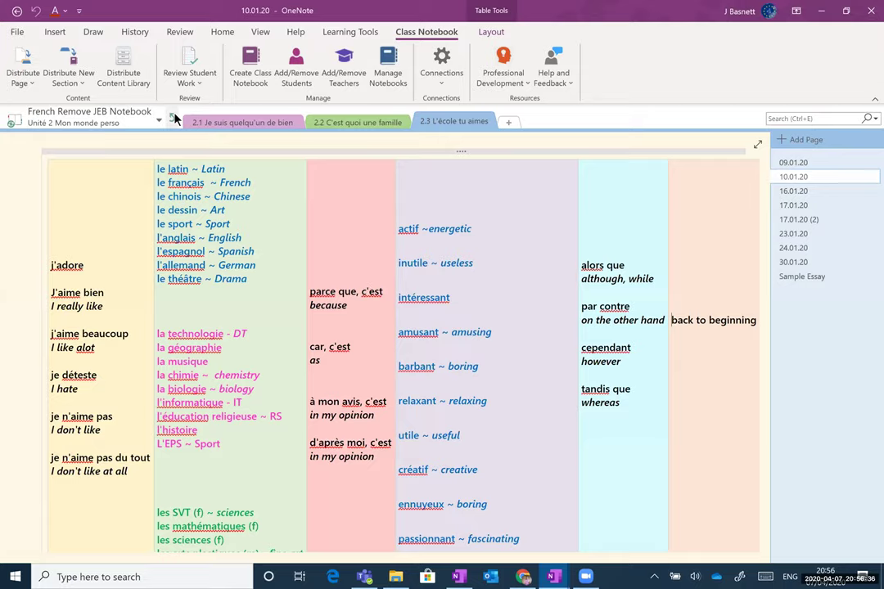
{"action": "left_click", "coordinate": [174, 119]}
{"action": "left_click", "coordinate": [487, 121]}
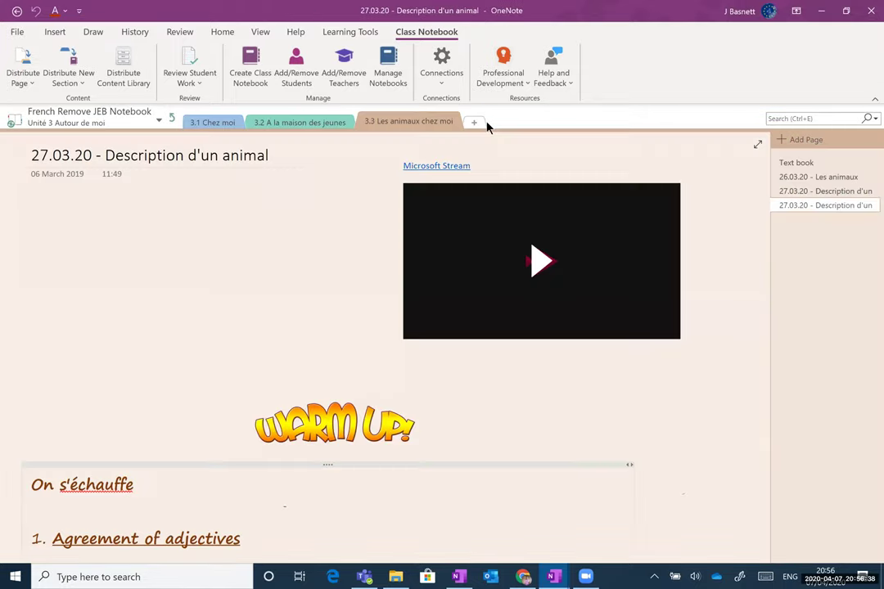
{"action": "left_click", "coordinate": [173, 120]}
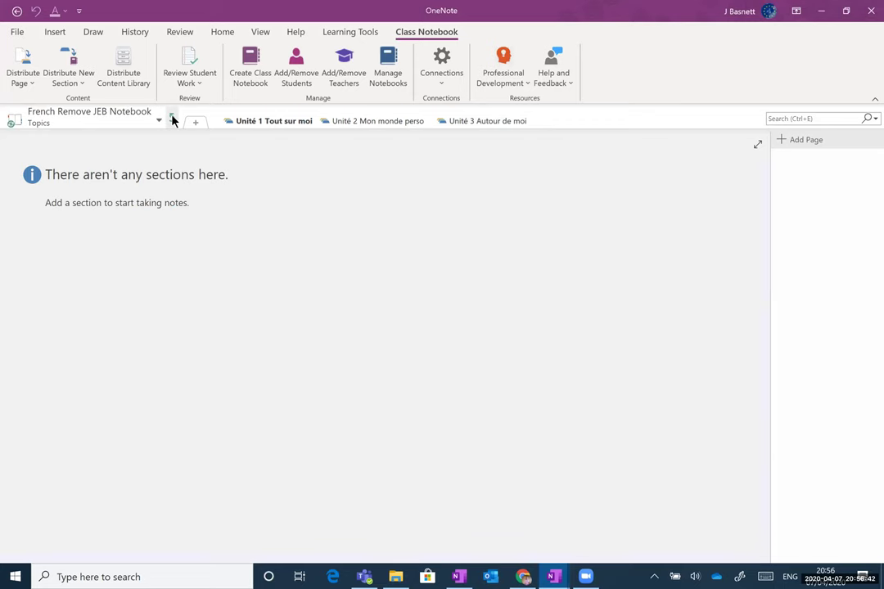
{"action": "left_click", "coordinate": [172, 120]}
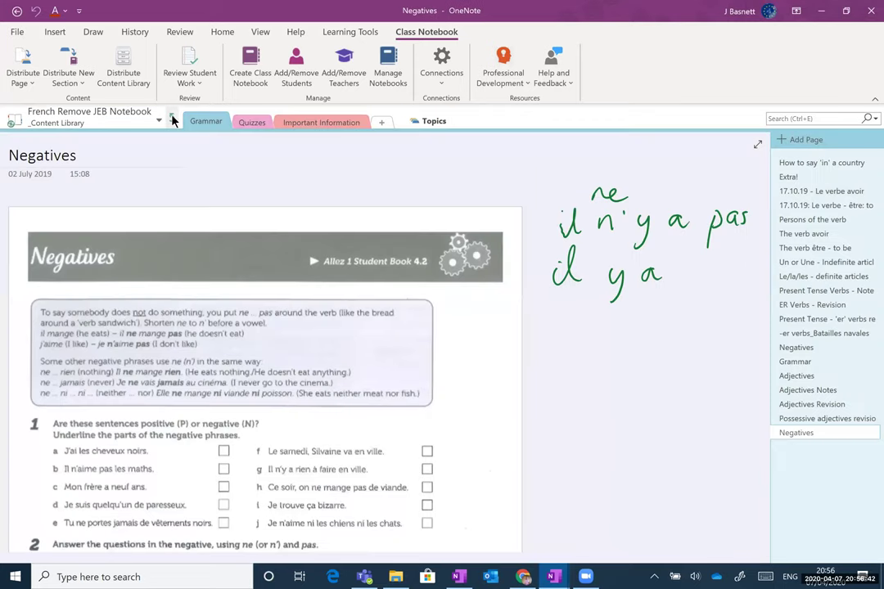
- Add a section group named "Unité 4" and a blank new section inside the Content Library's Topics group
{"action": "left_click", "coordinate": [424, 128]}
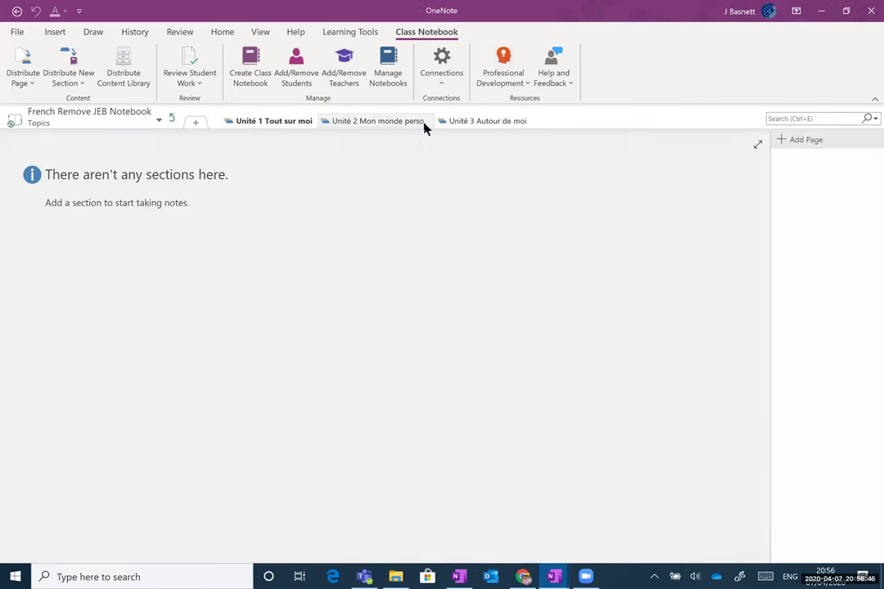
{"action": "right_click", "coordinate": [558, 126]}
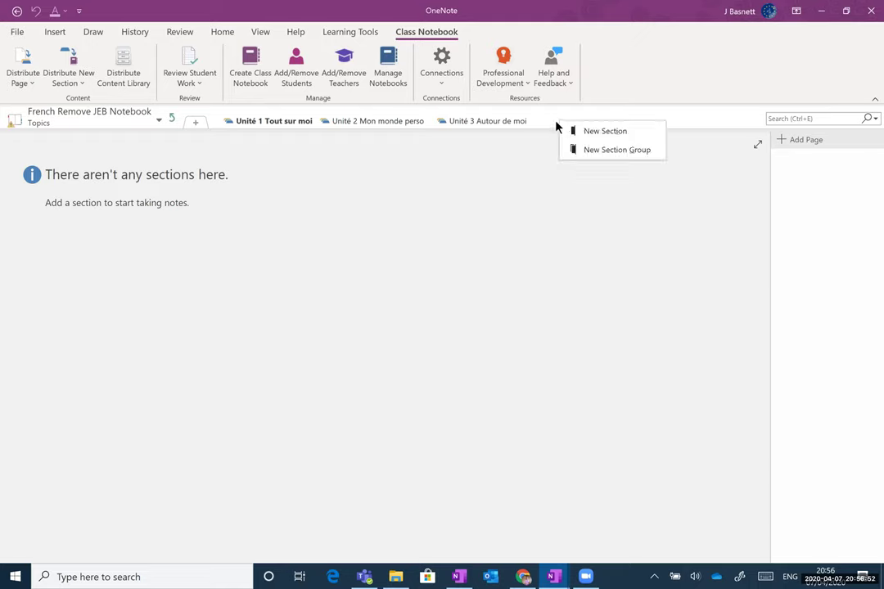
{"action": "left_click", "coordinate": [601, 155]}
{"action": "key", "text": "BackSpace"}
{"action": "type", "text": "U"}
{"action": "key", "text": "BackSpace"}
{"action": "type", "text": "U"}
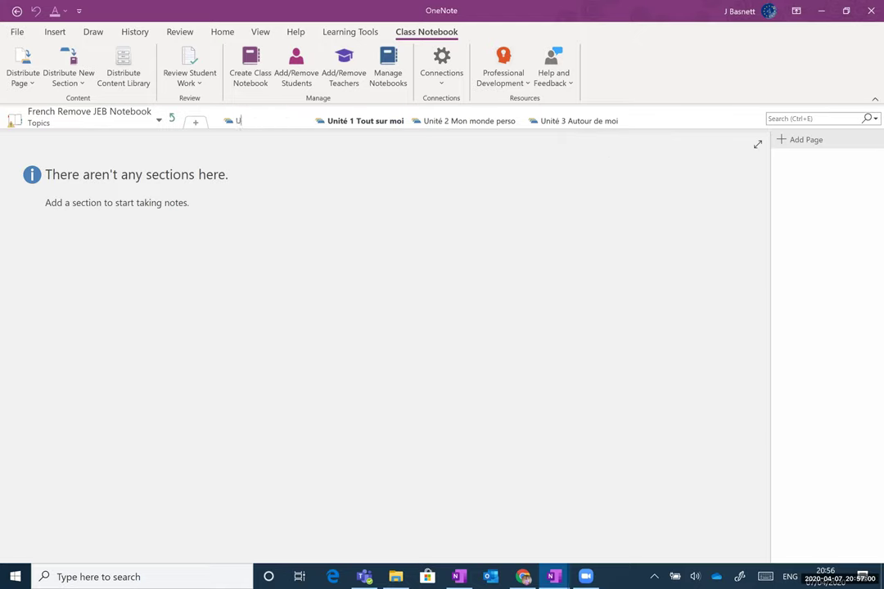
{"action": "type", "text": "nité 4"}
{"action": "left_click", "coordinate": [436, 201]}
{"action": "left_click", "coordinate": [541, 248]}
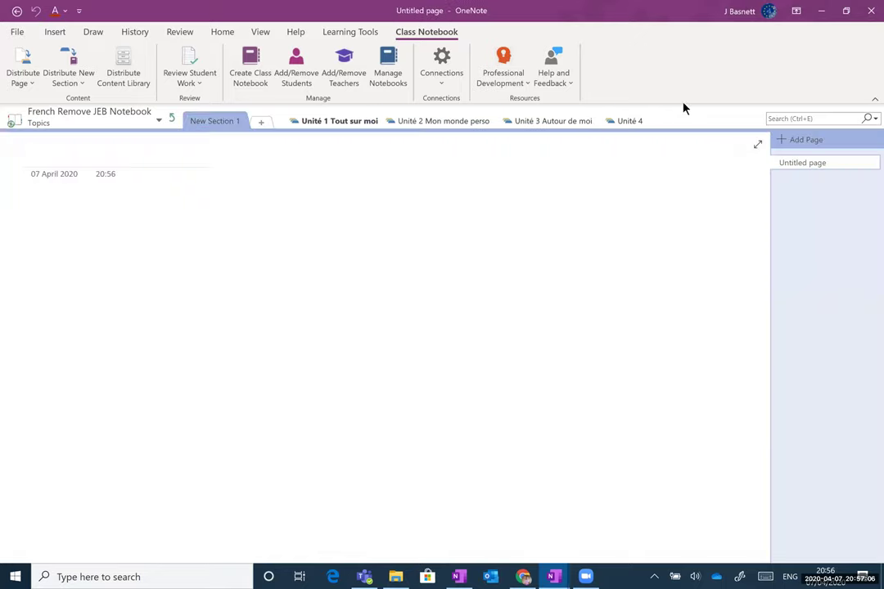
{"action": "right_click", "coordinate": [622, 124]}
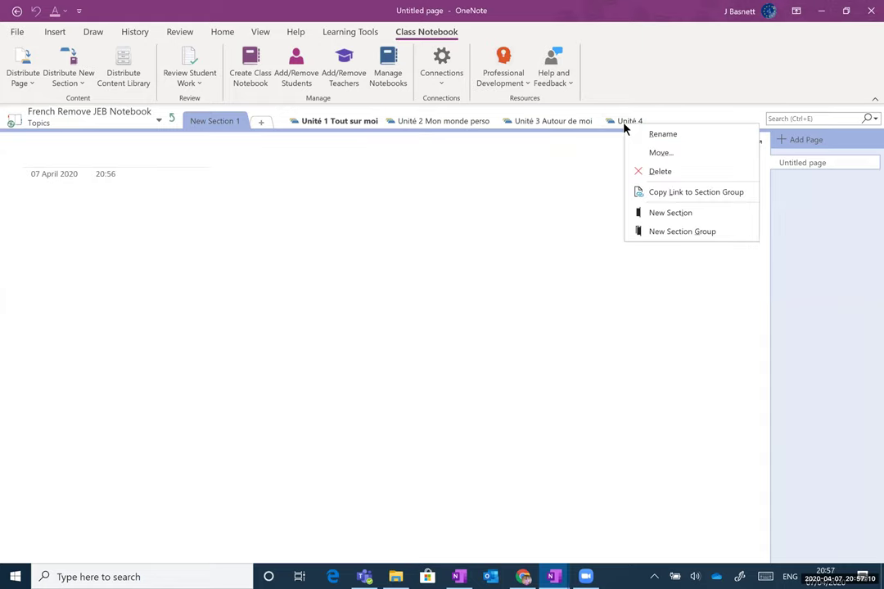
{"action": "left_click", "coordinate": [580, 202]}
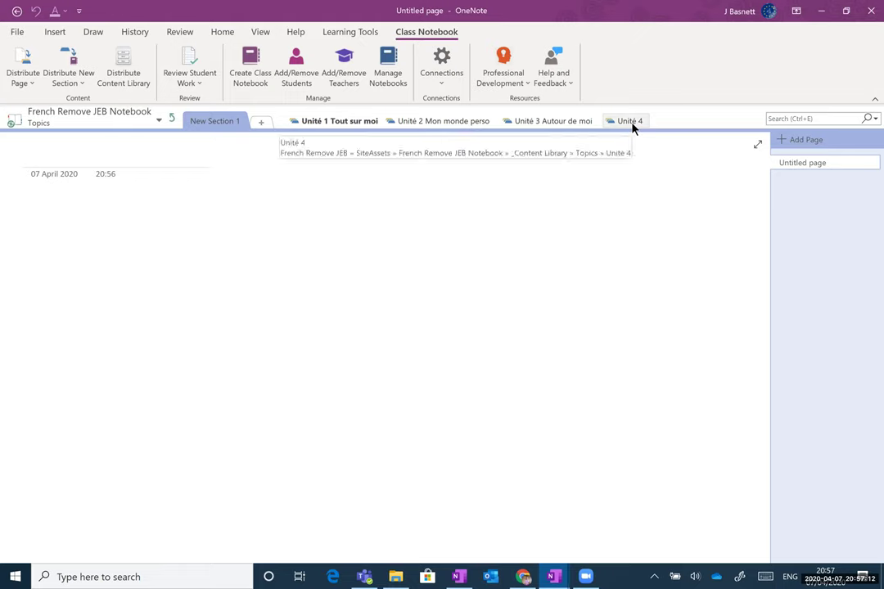
{"action": "right_click", "coordinate": [630, 125]}
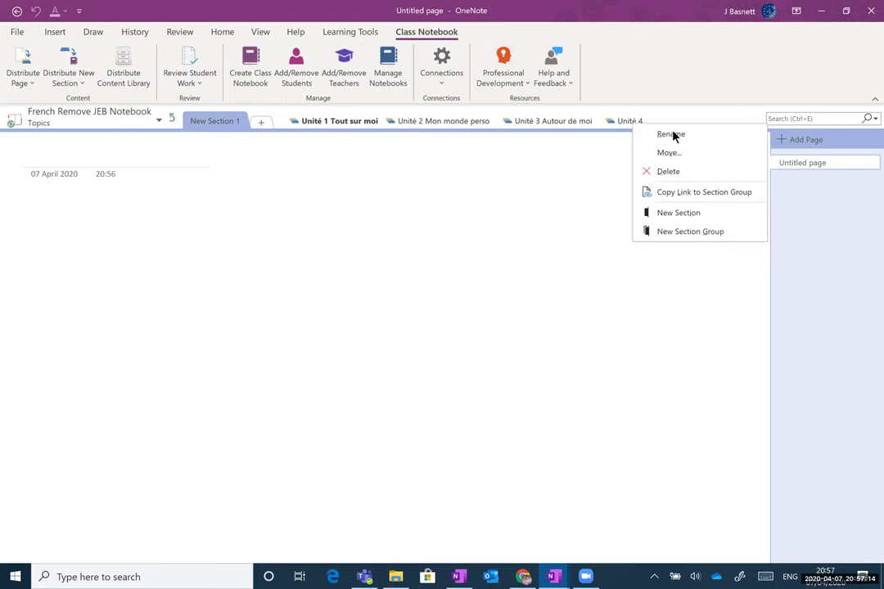
{"action": "left_click", "coordinate": [611, 150]}
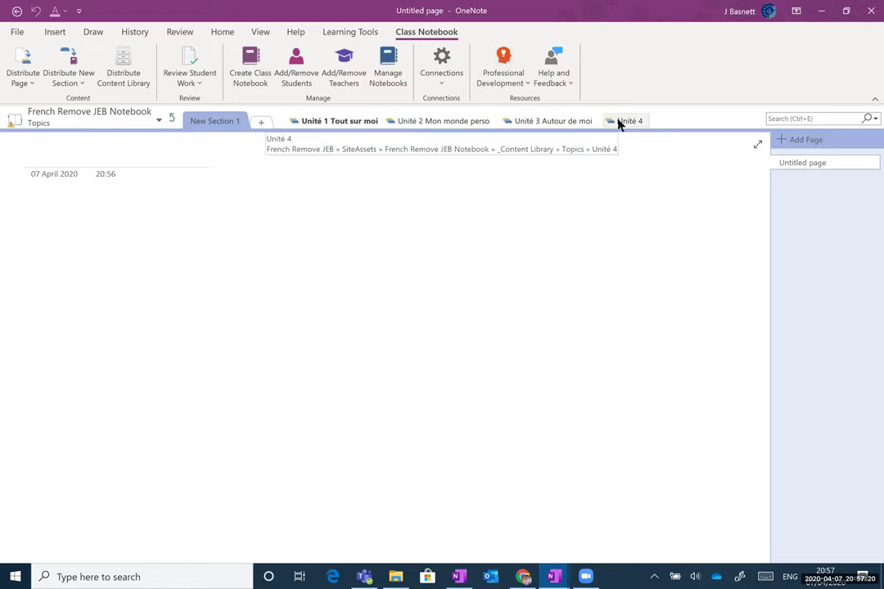
- Set up a new student section group named "Unité 4" for distribution to the whole class, but cancel without creating it
{"action": "left_click", "coordinate": [79, 86]}
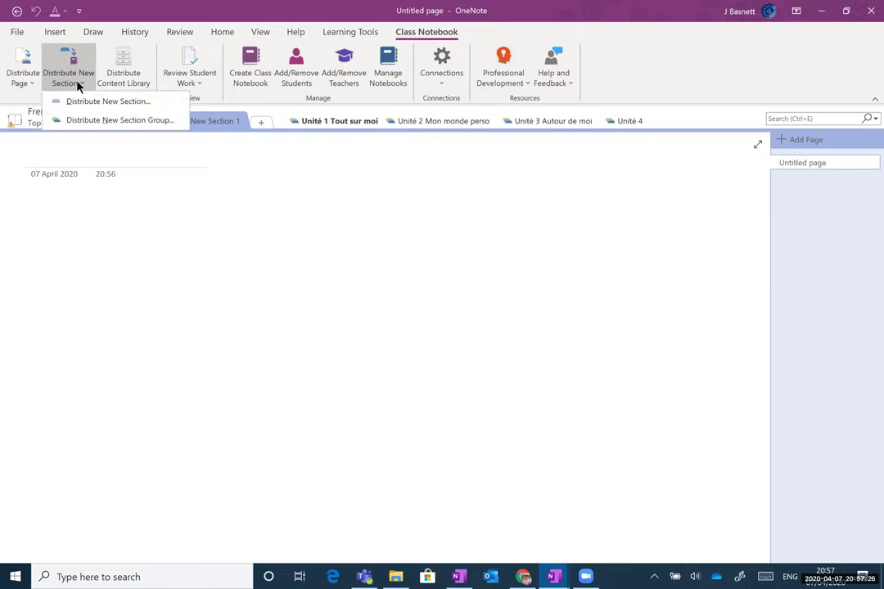
{"action": "left_click", "coordinate": [118, 121]}
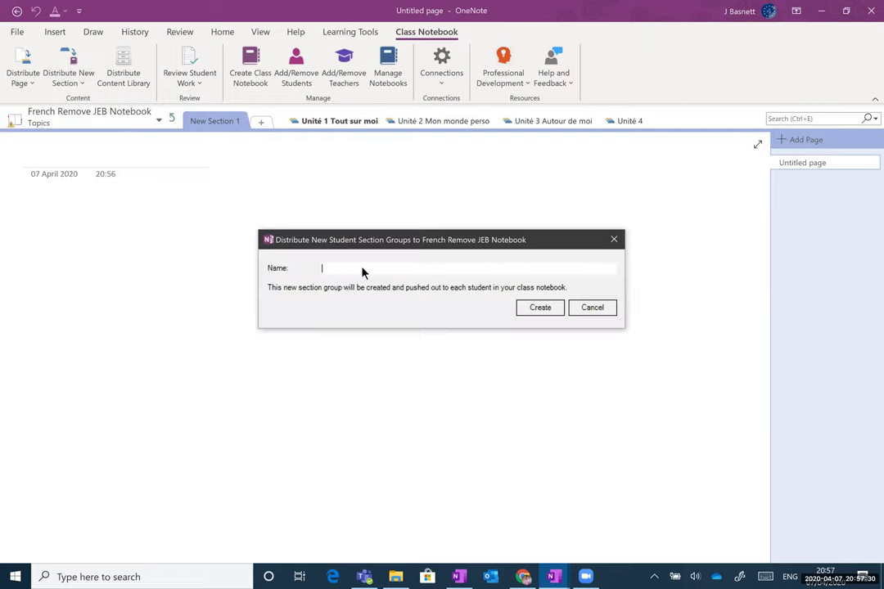
{"action": "type", "text": "Unité 4"}
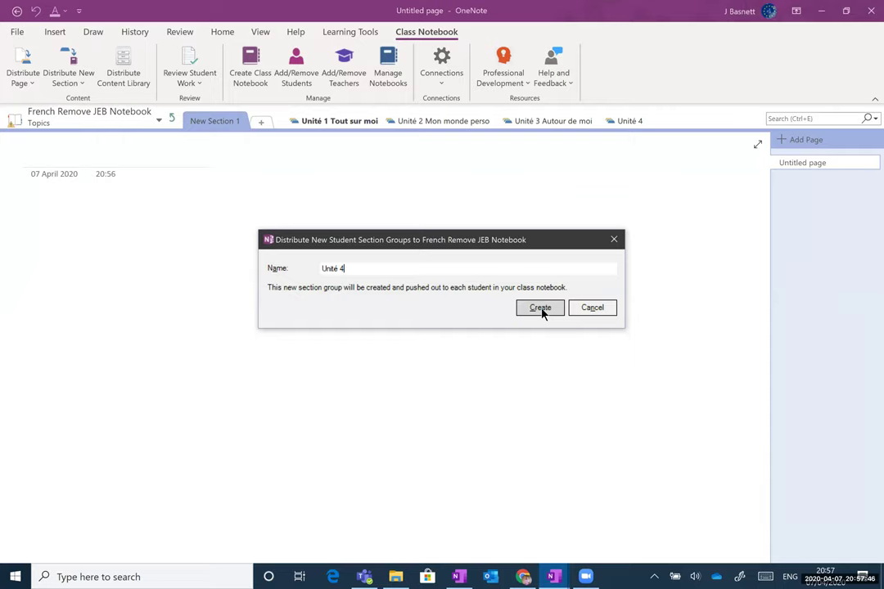
{"action": "left_click", "coordinate": [590, 309]}
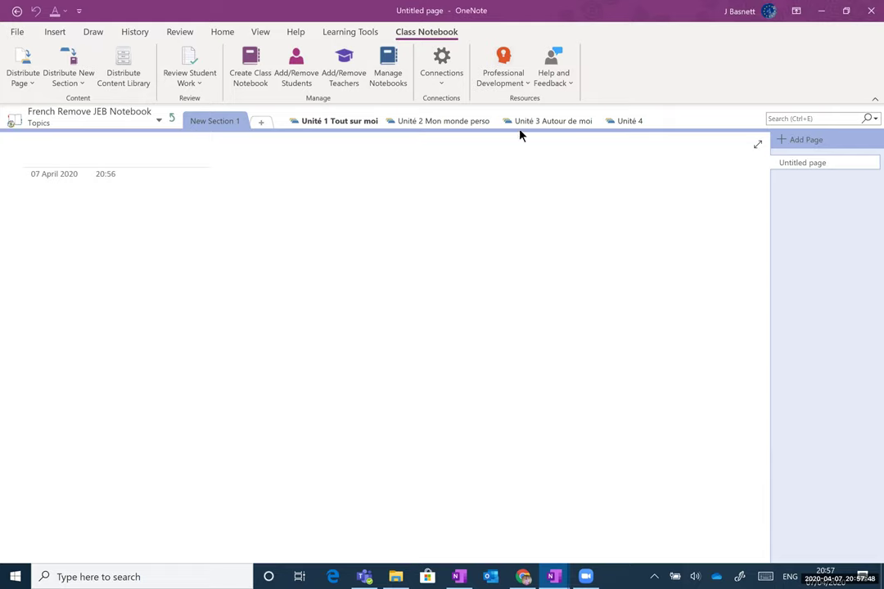
- Examine where the "27.03.20 - Description d'un animal" page can be distributed within the students' Unité 3 Autour de moi sections, without distributing it
{"action": "left_click", "coordinate": [563, 123]}
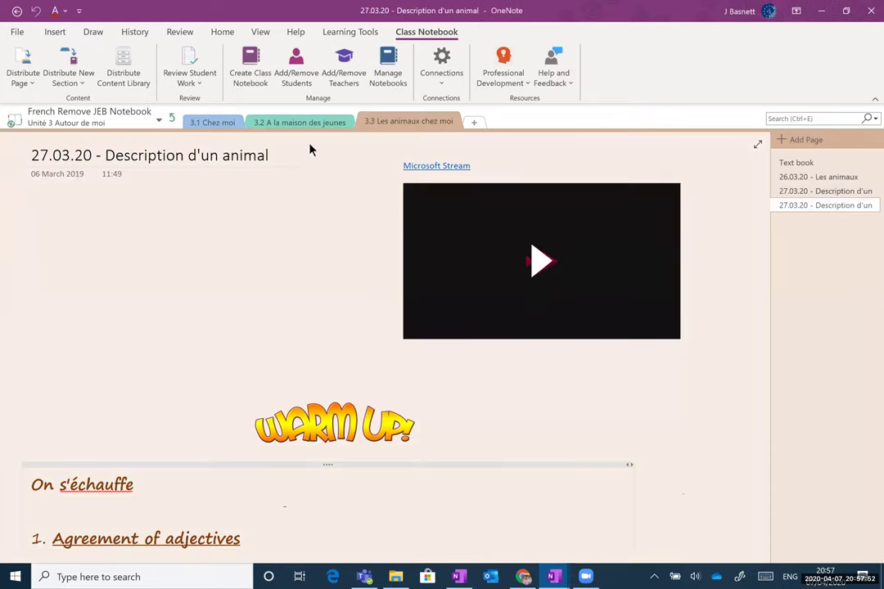
{"action": "right_click", "coordinate": [812, 208]}
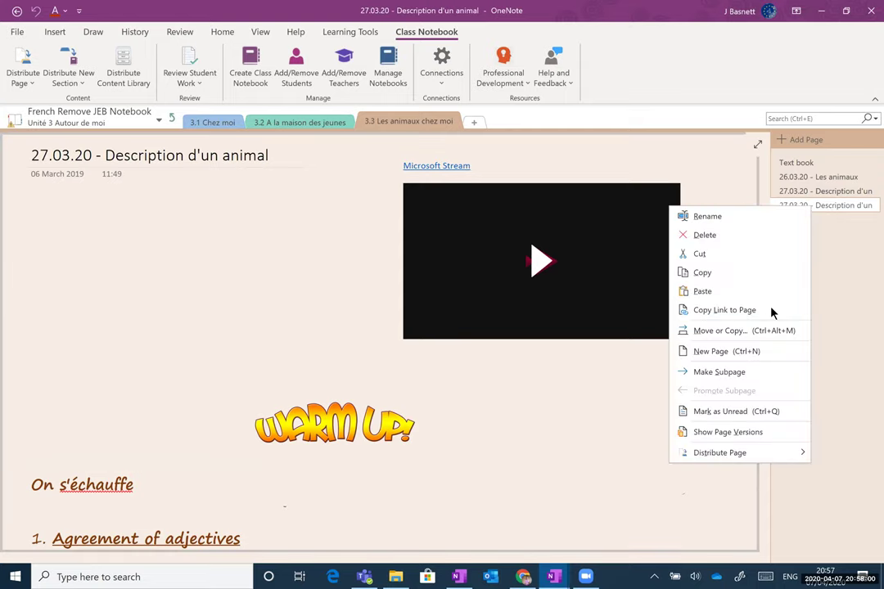
{"action": "mouse_move", "coordinate": [747, 458]}
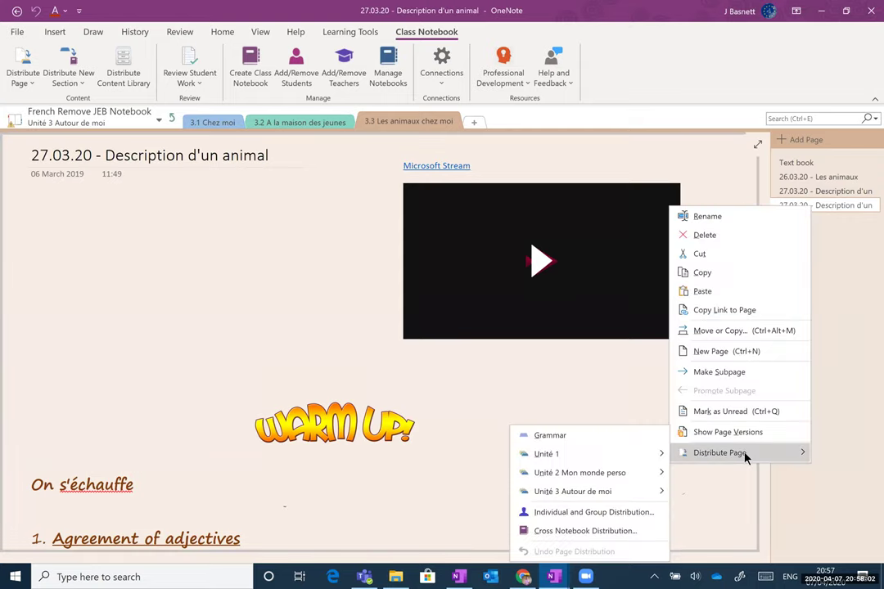
{"action": "mouse_move", "coordinate": [591, 495]}
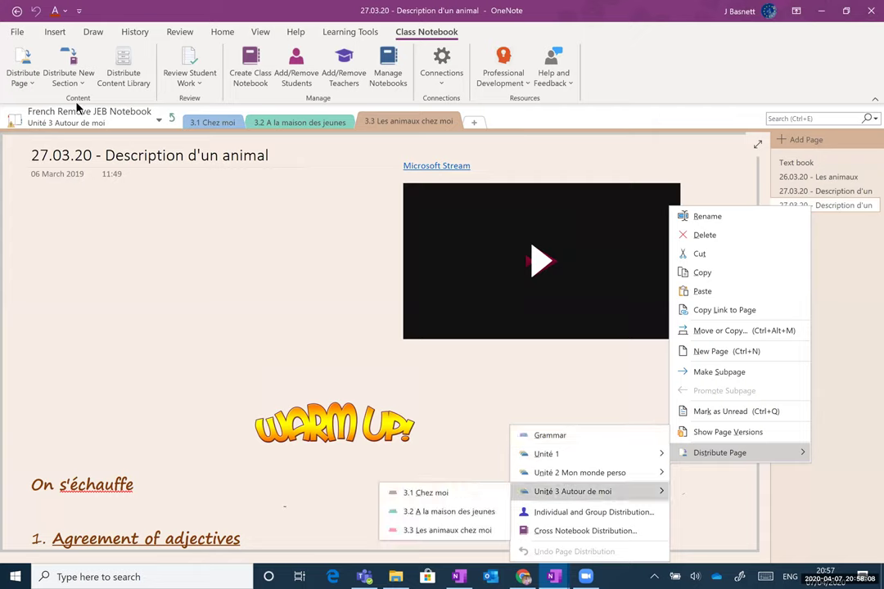
{"action": "left_click", "coordinate": [354, 183]}
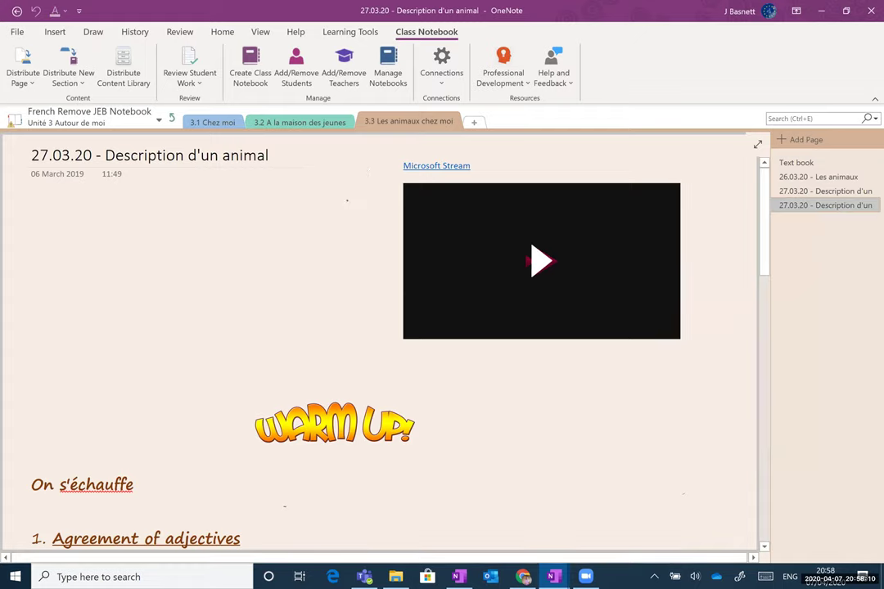
- Draw green ink arrows pointing to the 3.3 Les animaux chez moi section and the second 27.03.20 description page
{"action": "left_click_drag", "start_coordinate": [336, 252], "coordinate": [381, 136]}
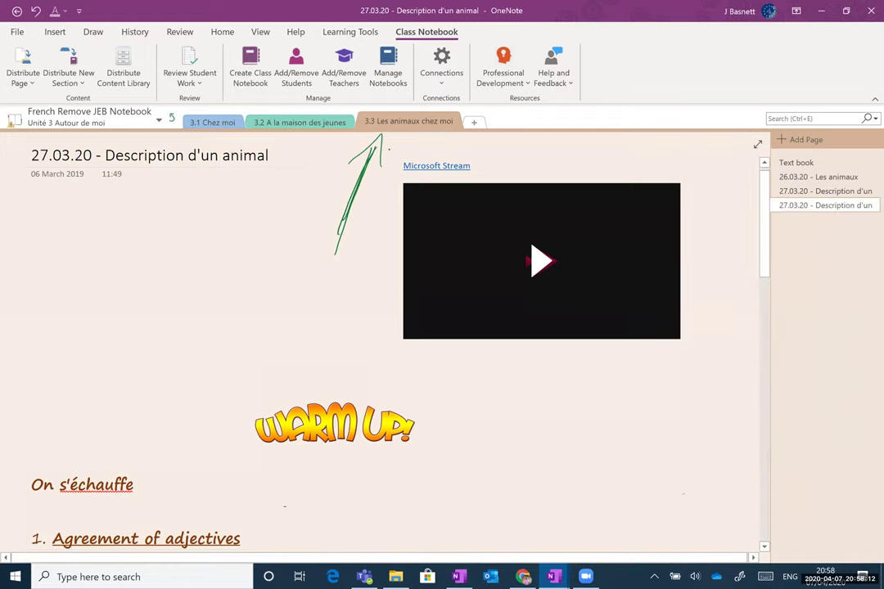
{"action": "left_click_drag", "start_coordinate": [701, 219], "coordinate": [731, 214]}
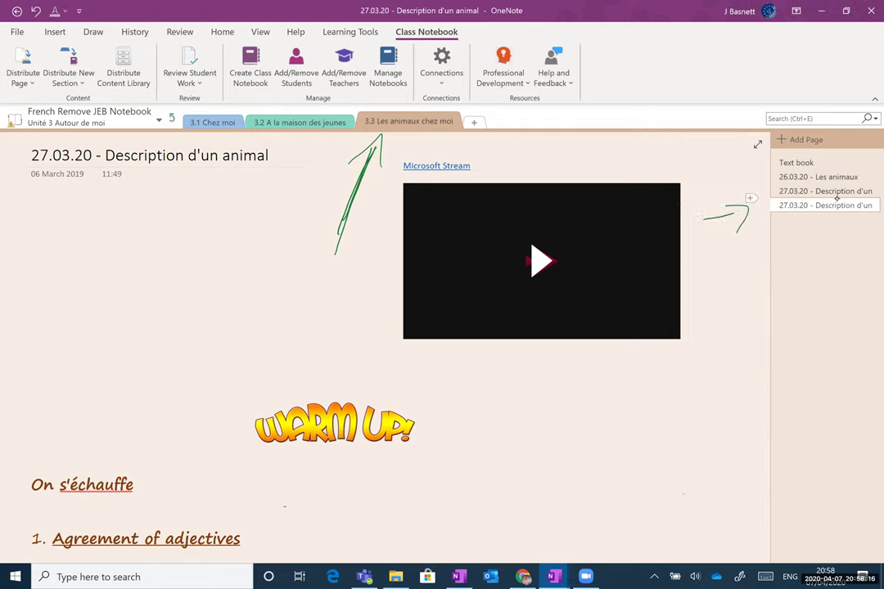
- Explore distributing the current 27.03.20 page to the students' 3.3 Les animaux chez moi section in Unité 3 Autour de moi
{"action": "right_click", "coordinate": [836, 201]}
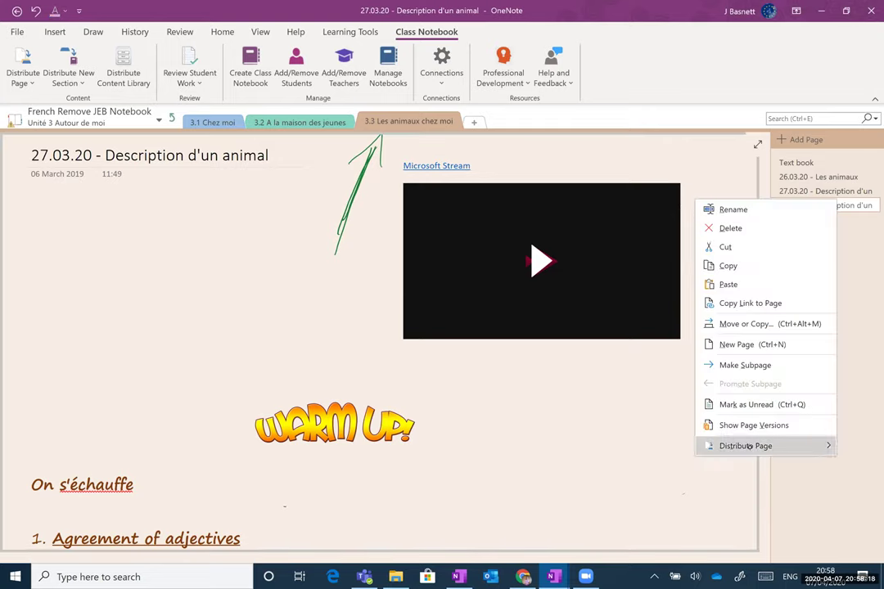
{"action": "mouse_move", "coordinate": [608, 491]}
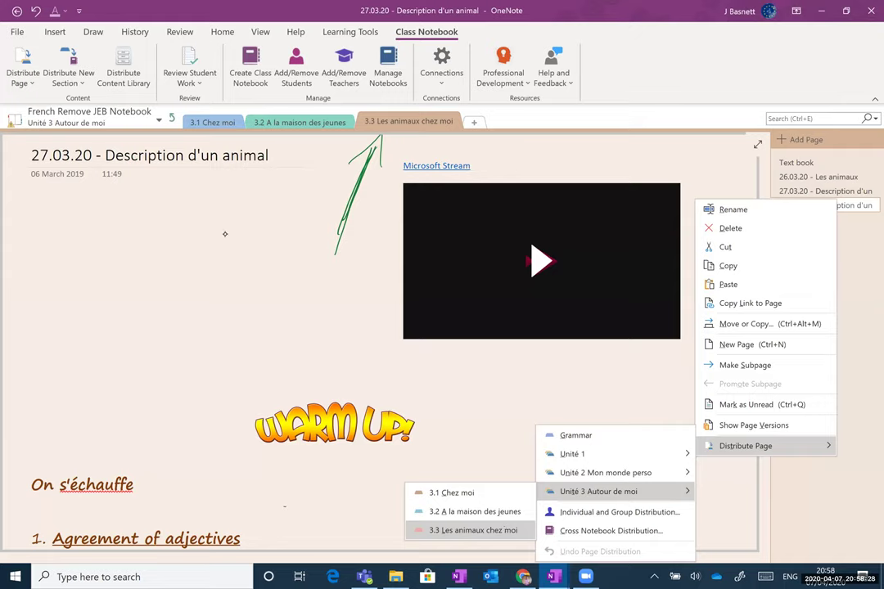
{"action": "left_click", "coordinate": [504, 530]}
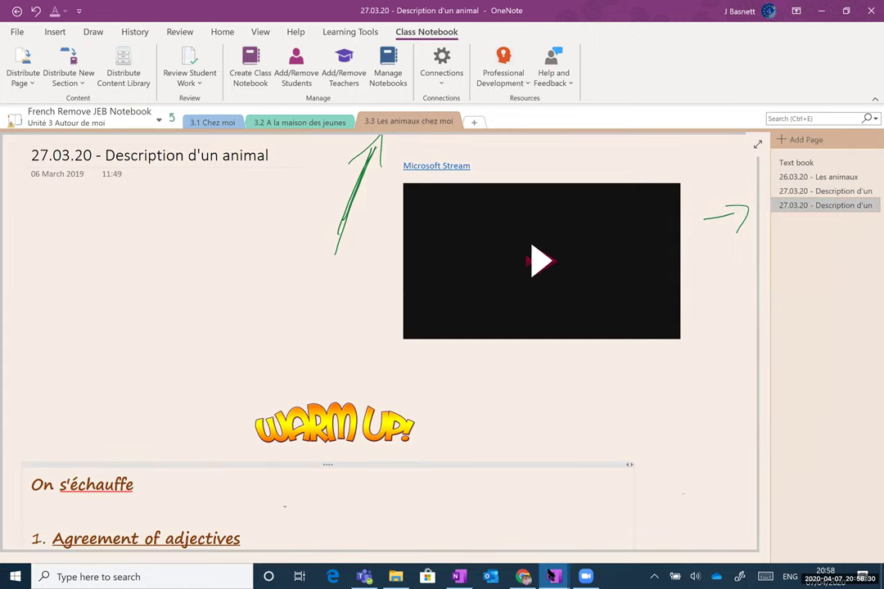
- Switch to the Class Notebook View window and look through the full list of available notebooks
{"action": "mouse_move", "coordinate": [550, 576]}
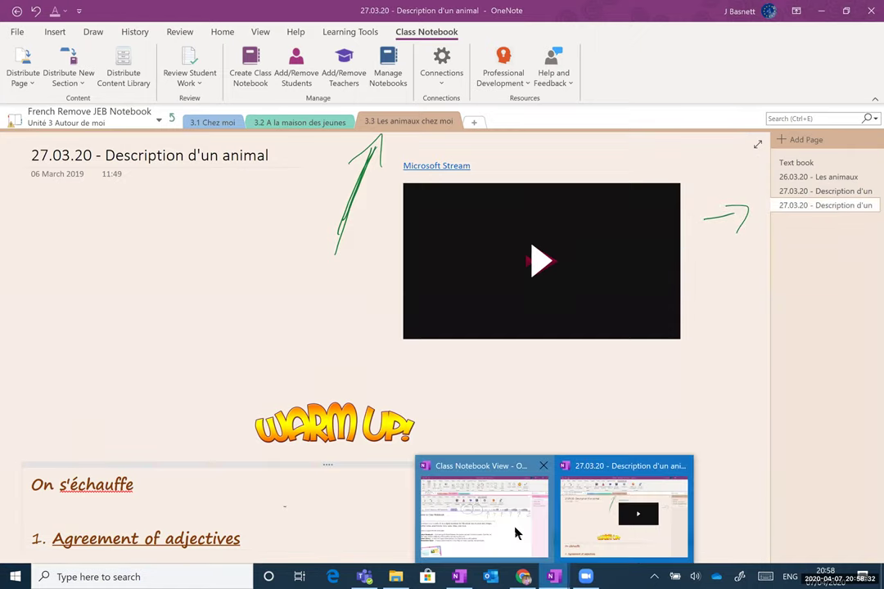
{"action": "left_click", "coordinate": [515, 534]}
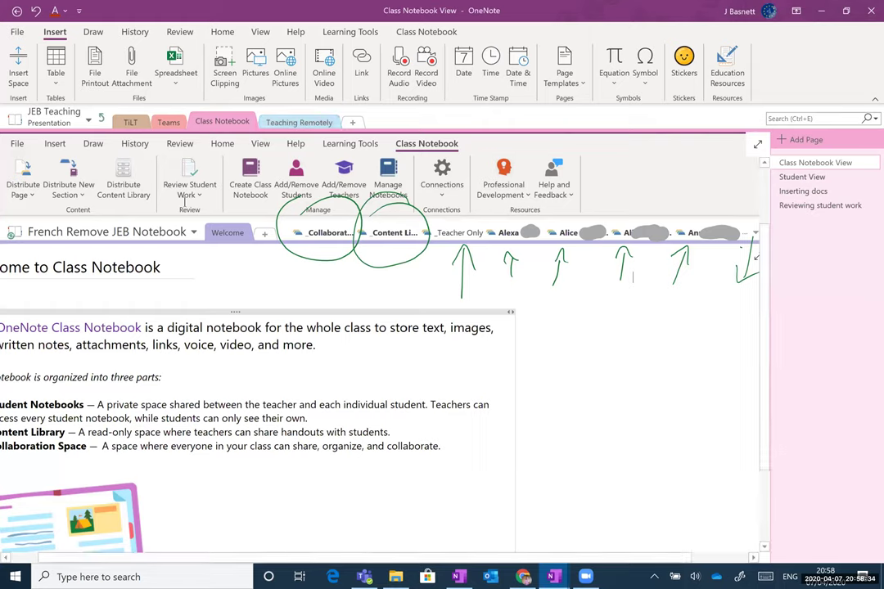
{"action": "left_click", "coordinate": [67, 122]}
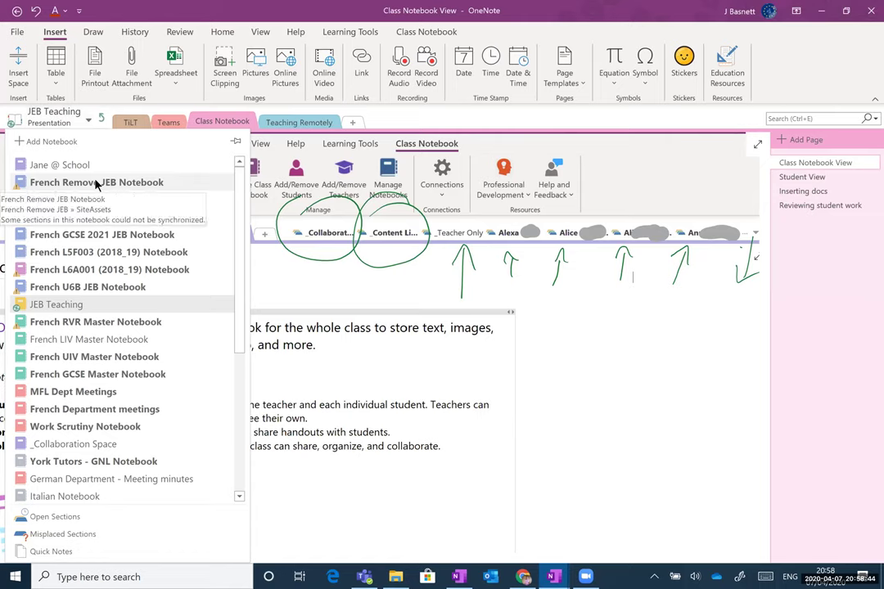
{"action": "scroll", "coordinate": [102, 237], "scroll_direction": "down", "scroll_amount": 3}
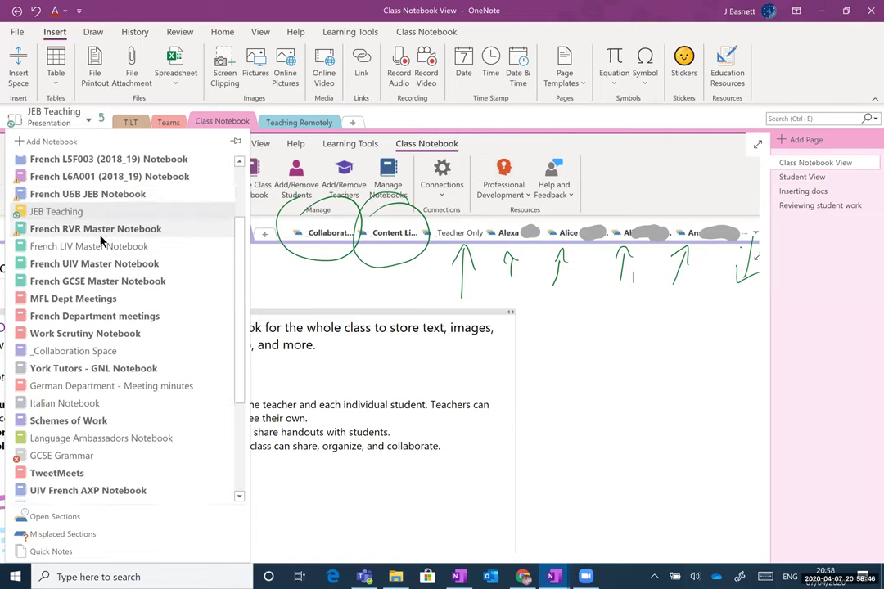
{"action": "scroll", "coordinate": [104, 242], "scroll_direction": "down", "scroll_amount": 1}
{"action": "scroll", "coordinate": [104, 242], "scroll_direction": "down", "scroll_amount": 2}
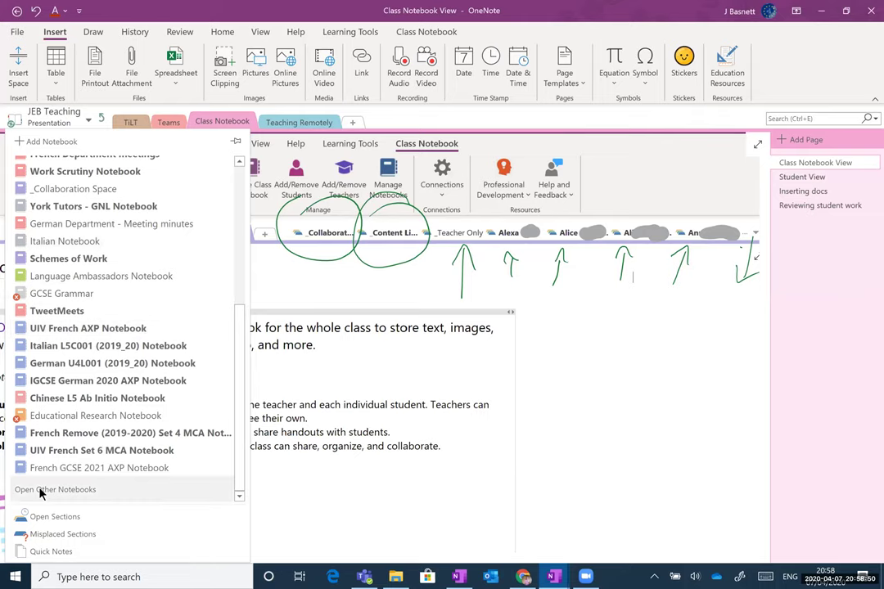
{"action": "scroll", "coordinate": [71, 458], "scroll_direction": "up", "scroll_amount": 5}
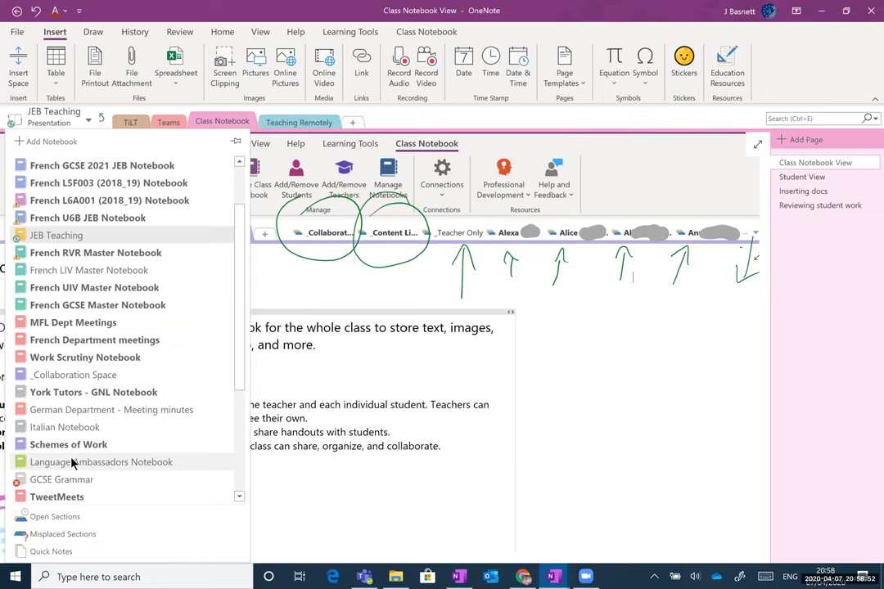
{"action": "scroll", "coordinate": [71, 462], "scroll_direction": "up", "scroll_amount": 2}
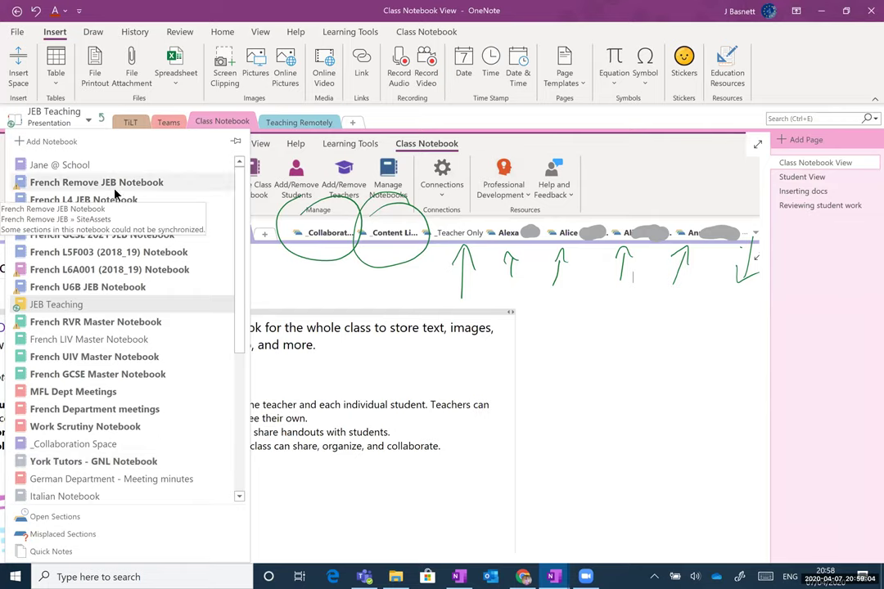
- Go to the Topics section group inside 4. LV of the JEB Teaching notebook and look over its 1.2H Seul ou en couple (1) page
{"action": "left_click", "coordinate": [56, 306]}
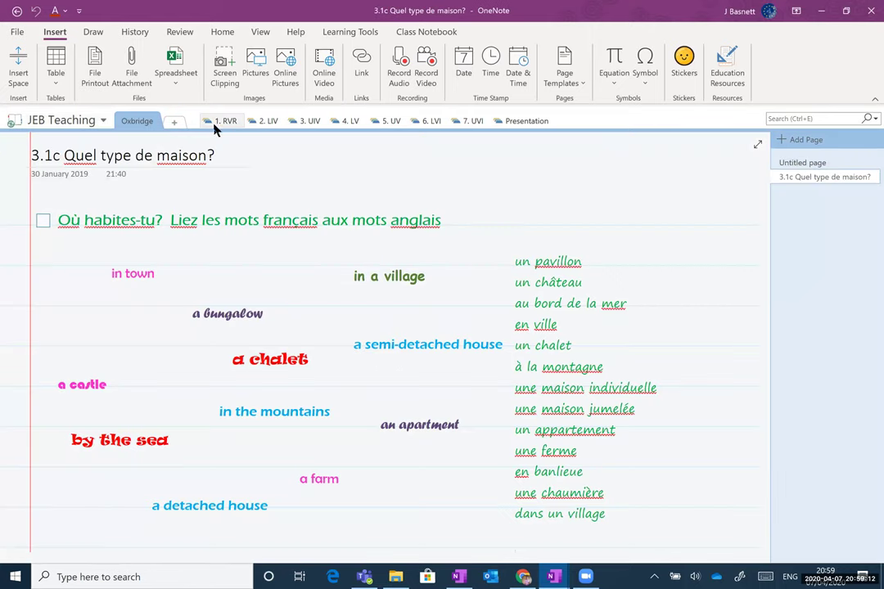
{"action": "left_click", "coordinate": [352, 121]}
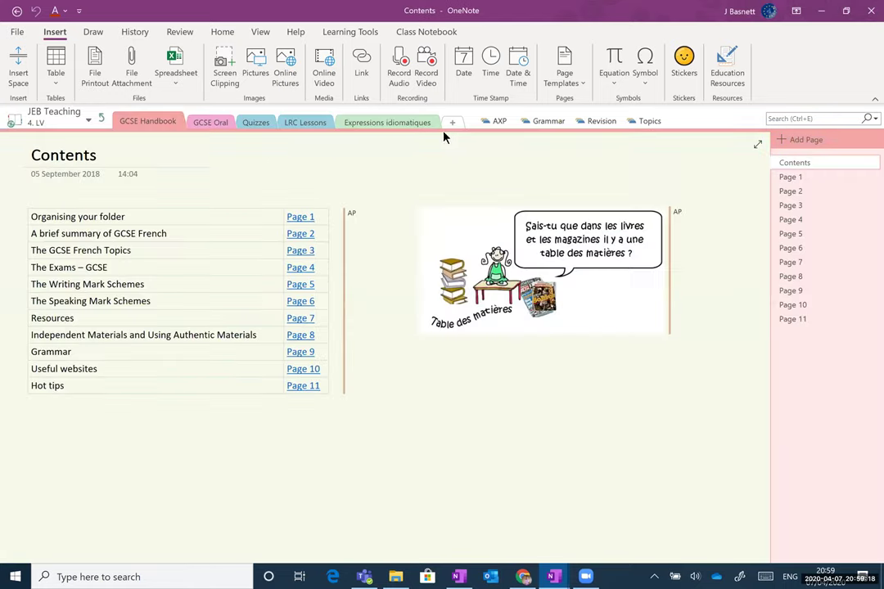
{"action": "left_click", "coordinate": [652, 125]}
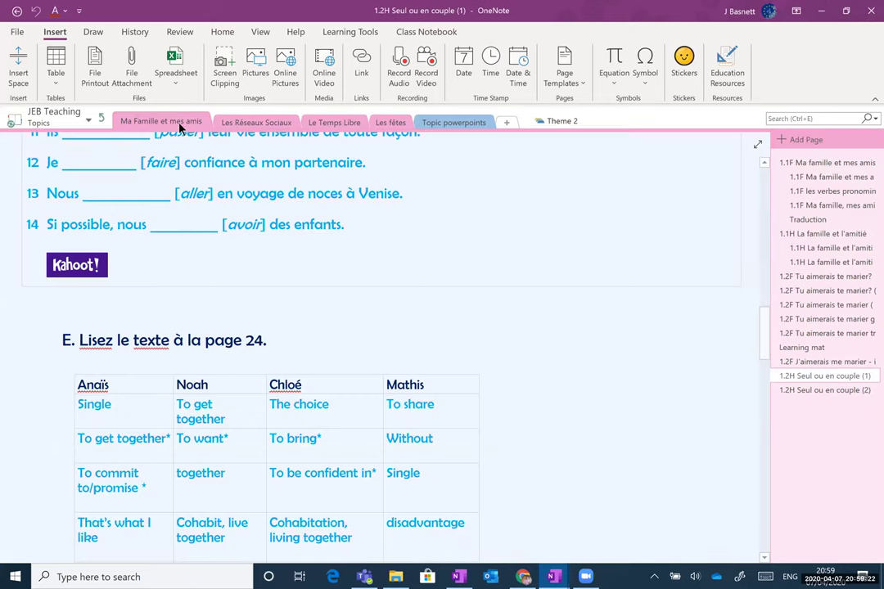
{"action": "scroll", "coordinate": [491, 239], "scroll_direction": "up", "scroll_amount": 10}
{"action": "scroll", "coordinate": [488, 237], "scroll_direction": "up", "scroll_amount": 1}
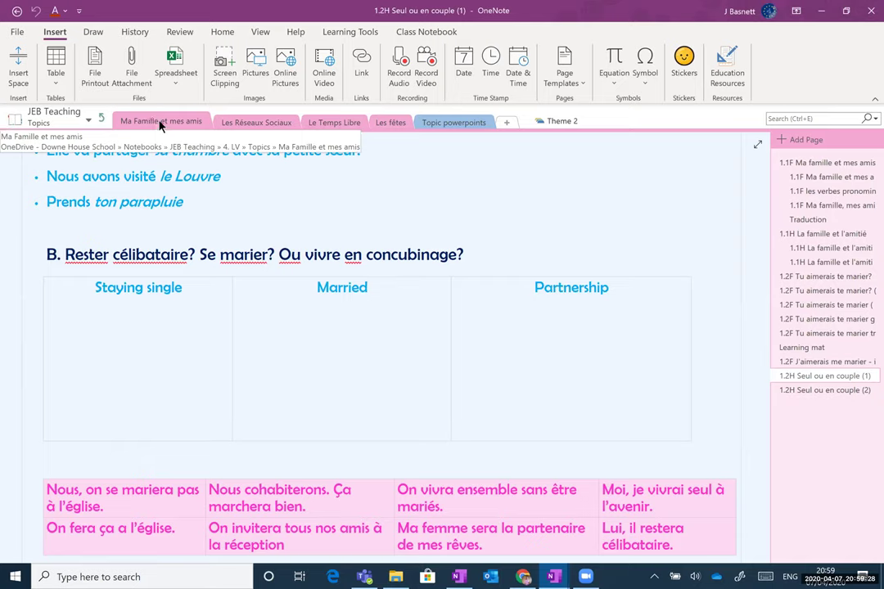
- Check the management options for the Ma Famille et mes amis section and browse the exercises on its open page
{"action": "right_click", "coordinate": [160, 125]}
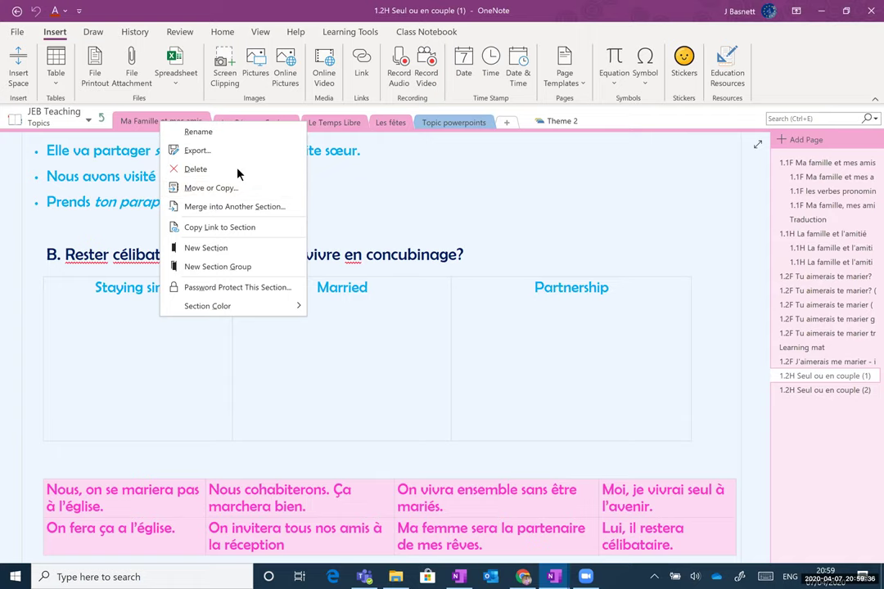
{"action": "left_click", "coordinate": [103, 193]}
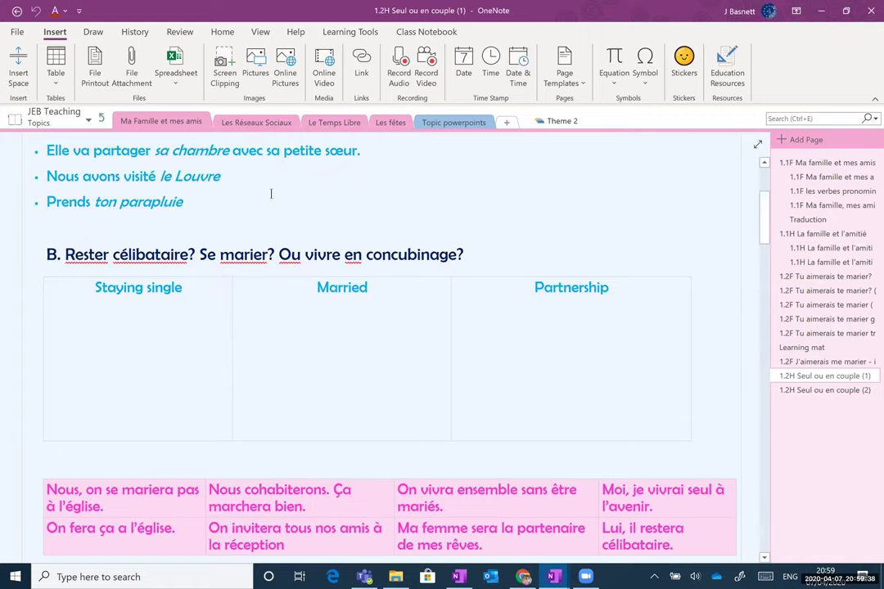
{"action": "scroll", "coordinate": [270, 192], "scroll_direction": "up", "scroll_amount": 2}
{"action": "scroll", "coordinate": [270, 205], "scroll_direction": "down", "scroll_amount": 10}
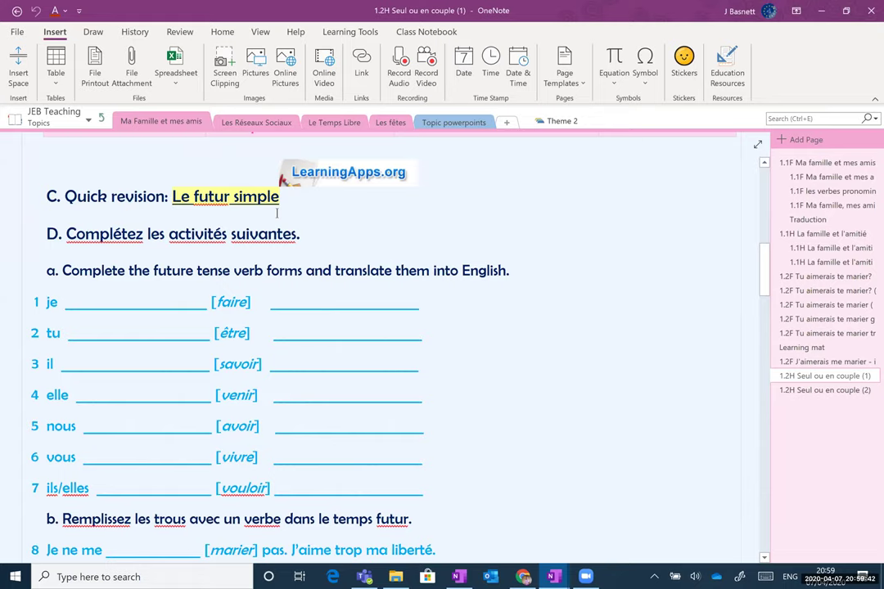
- Return to the Class Notebook section of the Presentation group and view the Student View page
{"action": "left_click", "coordinate": [102, 122]}
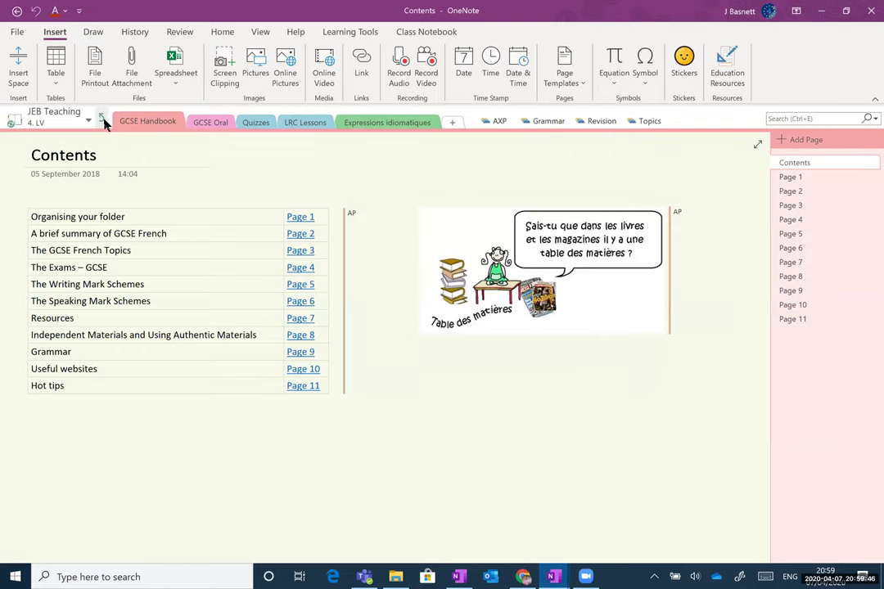
{"action": "left_click", "coordinate": [102, 123]}
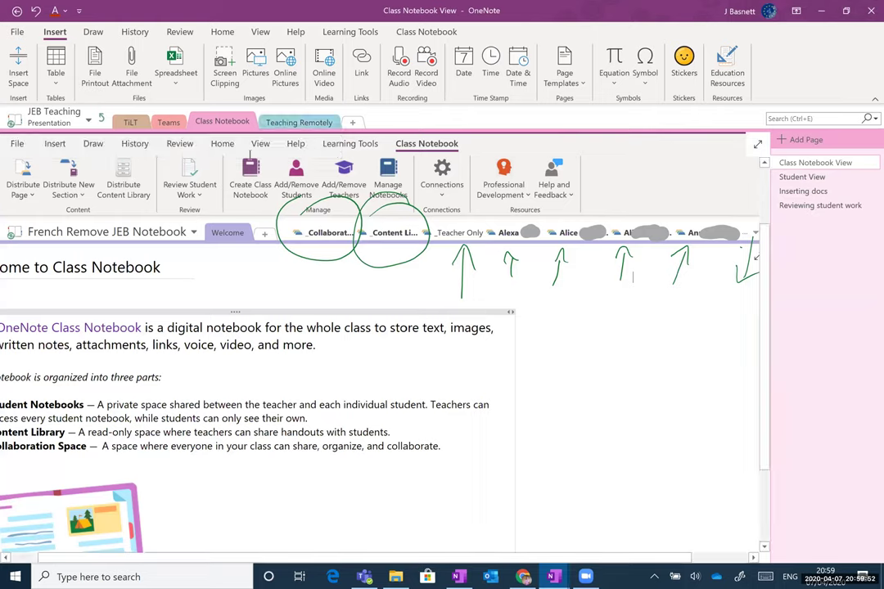
{"action": "left_click", "coordinate": [802, 177]}
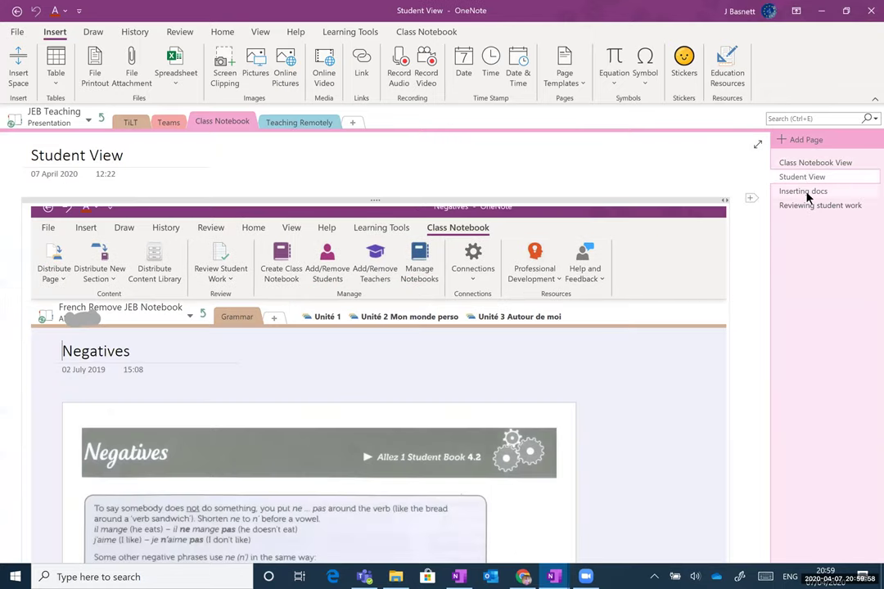
- On the Inserting docs page, insert the Word file UIV, LV & UV MS Translation from the Webinar folder in Downloads as a printout
{"action": "left_click", "coordinate": [804, 192]}
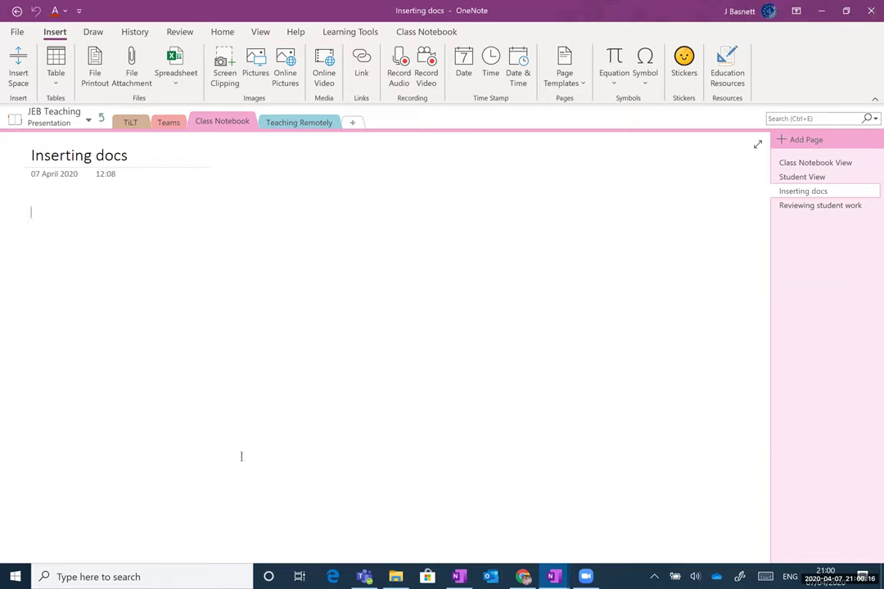
{"action": "left_click", "coordinate": [395, 576]}
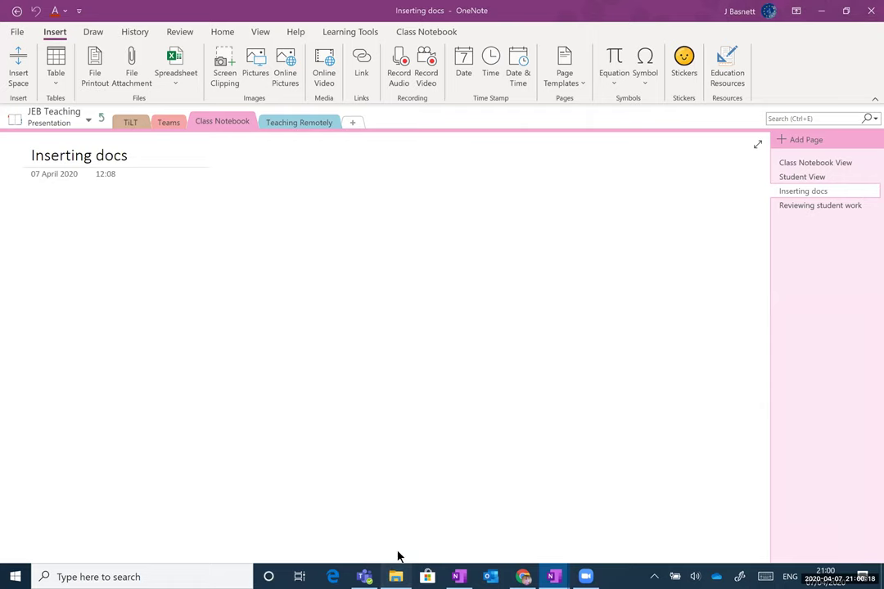
{"action": "left_click", "coordinate": [287, 219]}
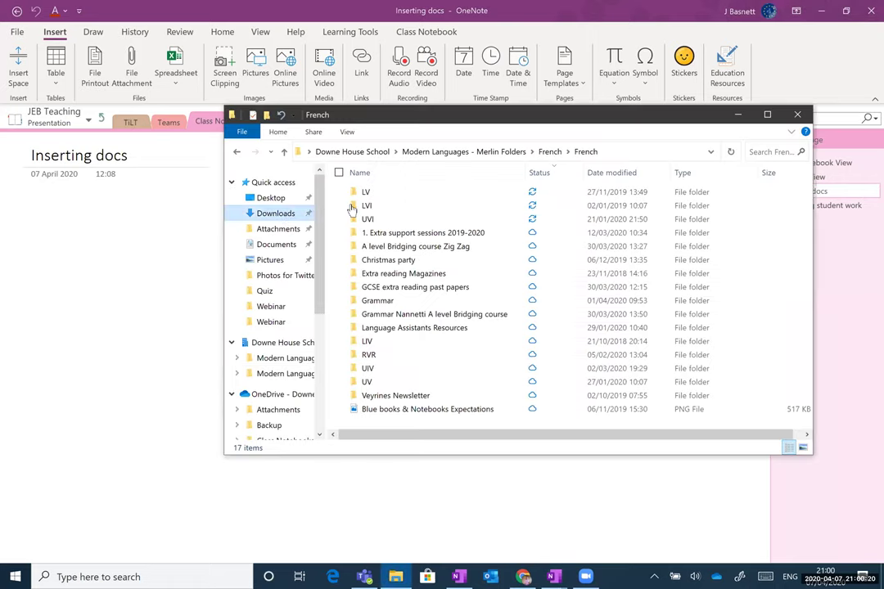
{"action": "left_click", "coordinate": [377, 209]}
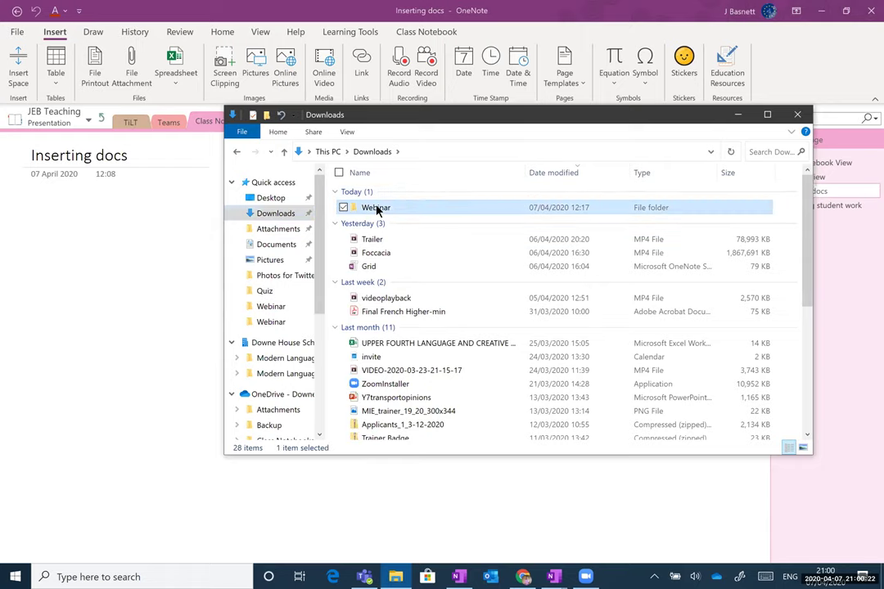
{"action": "double_click", "coordinate": [377, 209]}
{"action": "left_click", "coordinate": [390, 199]}
{"action": "left_click_drag", "start_coordinate": [125, 261], "coordinate": [126, 263]}
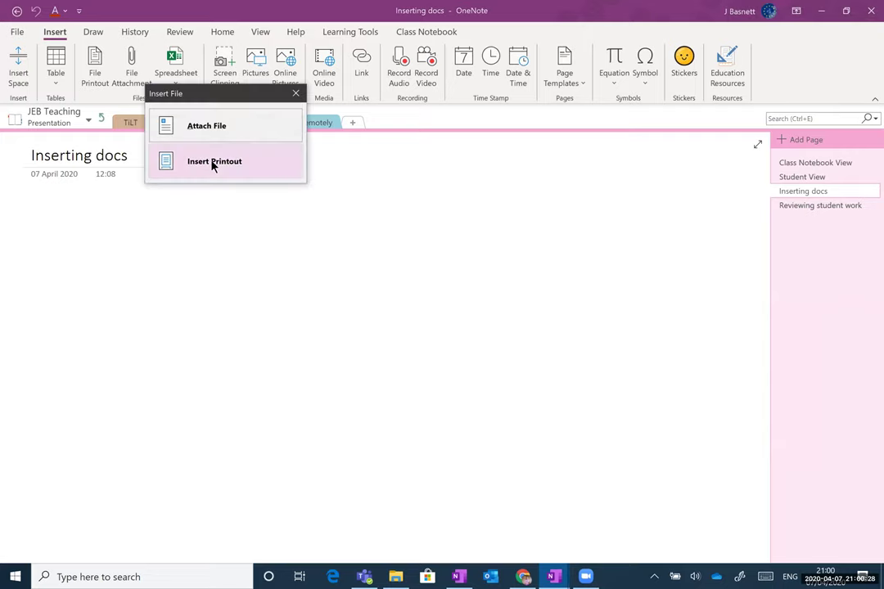
{"action": "left_click", "coordinate": [212, 164]}
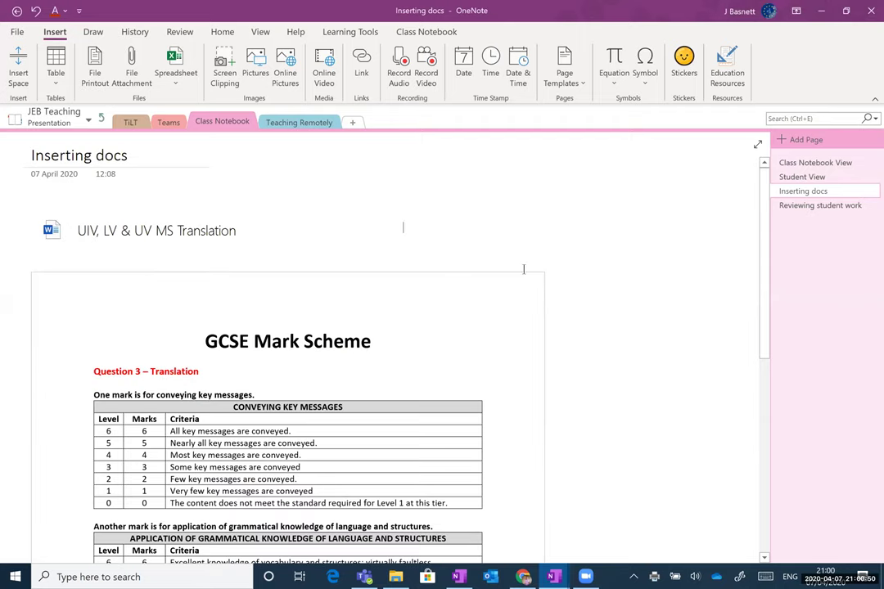
- Set the inserted GCSE Mark Scheme printout as the page background
{"action": "mouse_move", "coordinate": [78, 231]}
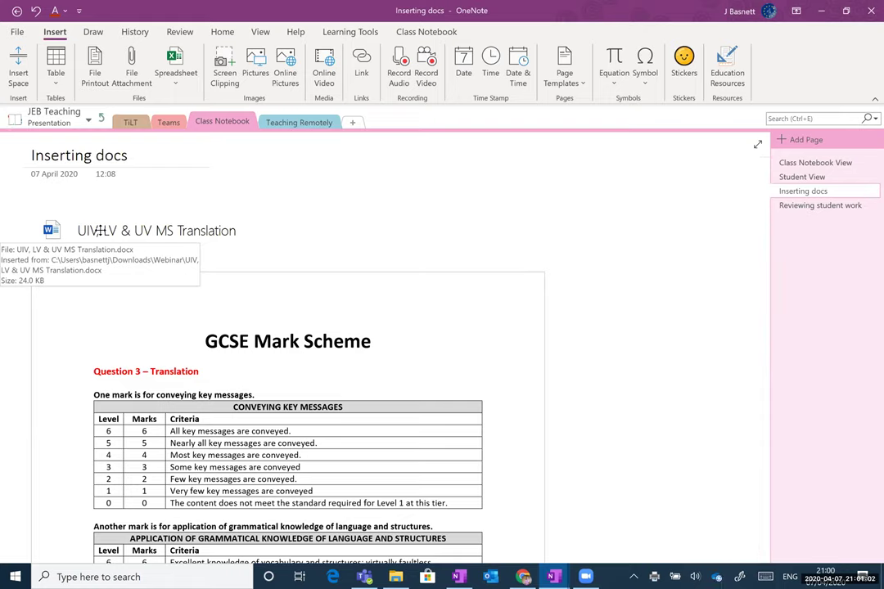
{"action": "left_click", "coordinate": [453, 294]}
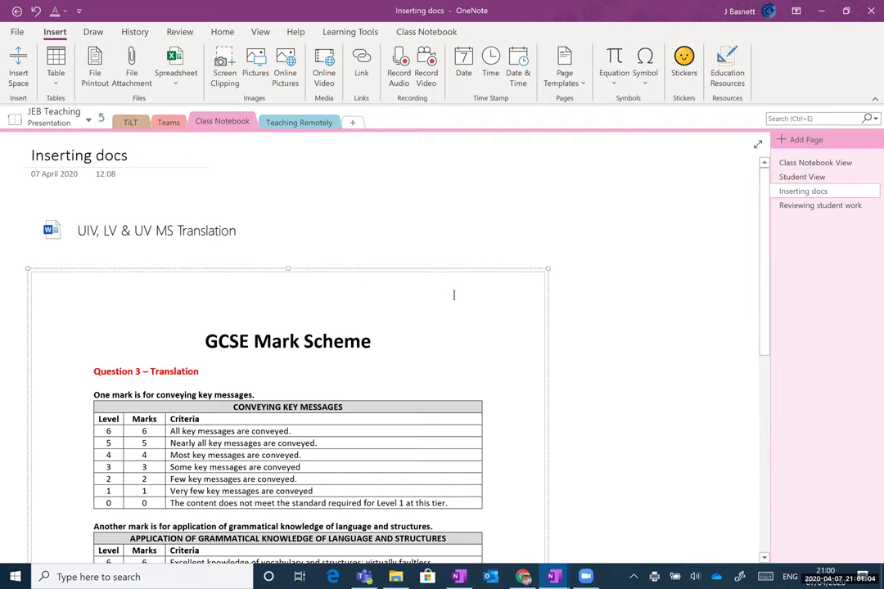
{"action": "right_click", "coordinate": [501, 293]}
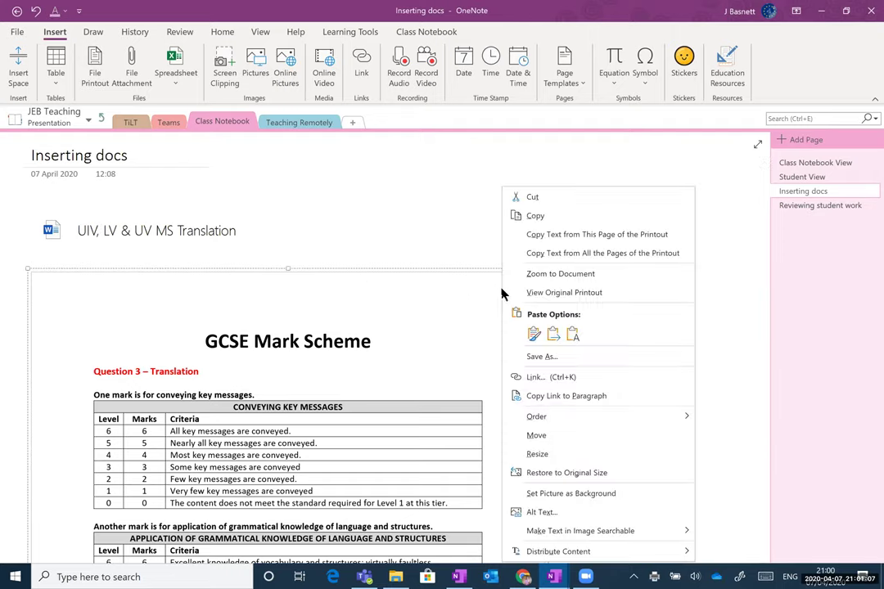
{"action": "left_click", "coordinate": [596, 494]}
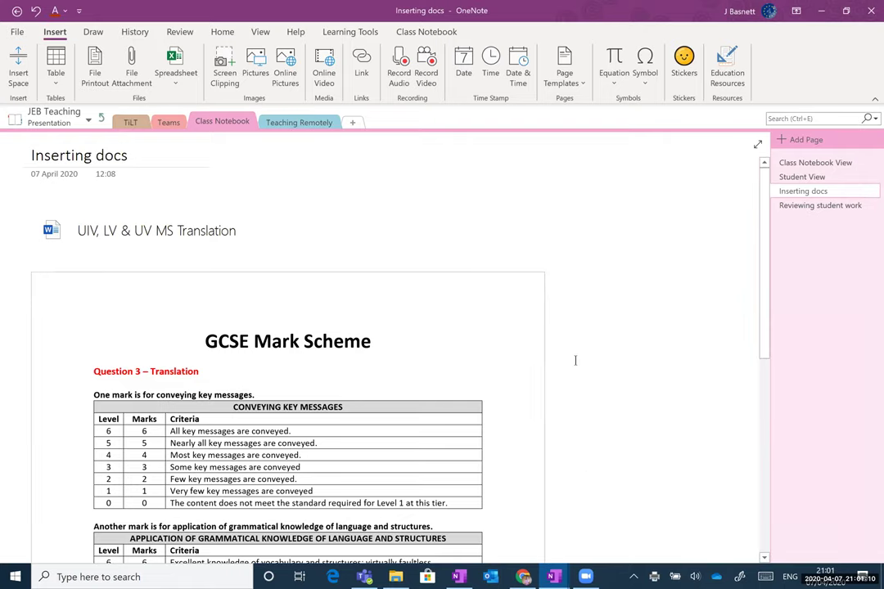
- Scribble in green ink beside the GCSE Mark Scheme heading and add the text "Typoe on here" on top of the printout
{"action": "mouse_move", "coordinate": [438, 291]}
{"action": "left_mouse_down"}
{"action": "mouse_move", "coordinate": [425, 304]}
{"action": "mouse_move", "coordinate": [462, 296]}
{"action": "mouse_move", "coordinate": [503, 334]}
{"action": "mouse_move", "coordinate": [566, 293]}
{"action": "left_mouse_up"}
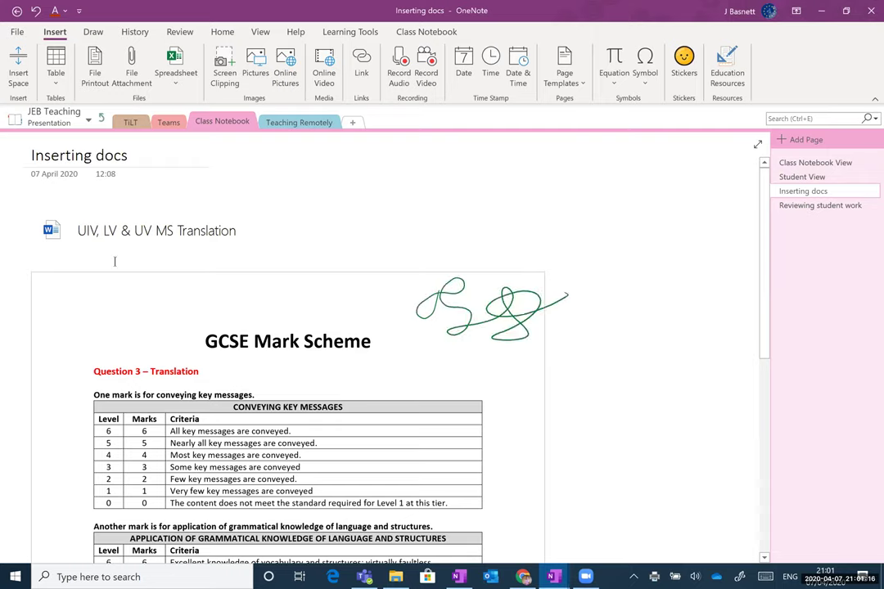
{"action": "type", "text": "Typoe"}
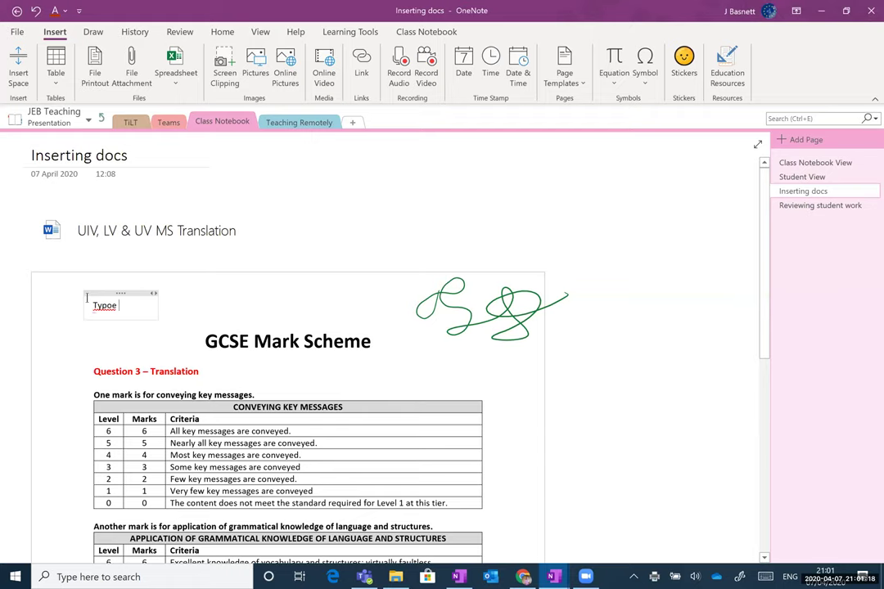
{"action": "type", "text": " on here"}
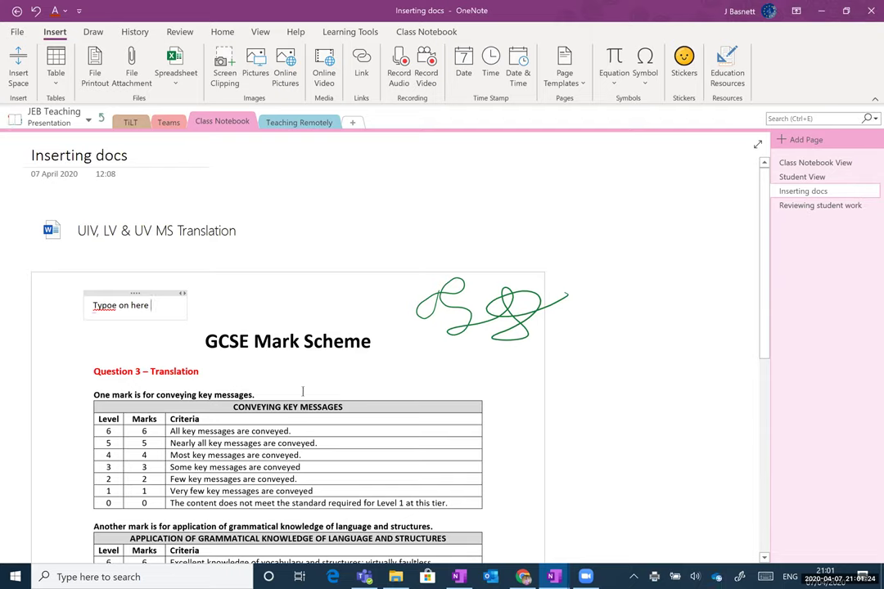
- Add the text note "Yes all conveyed :)" on the printout beside the level 6 row of the Conveying Key Messages table
{"action": "left_click", "coordinate": [325, 424]}
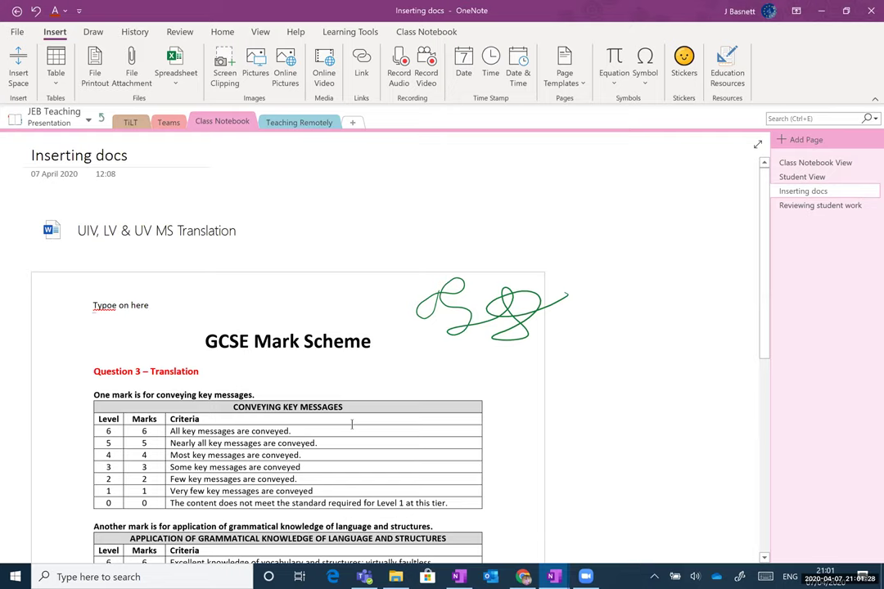
{"action": "type", "text": "Yes all co"}
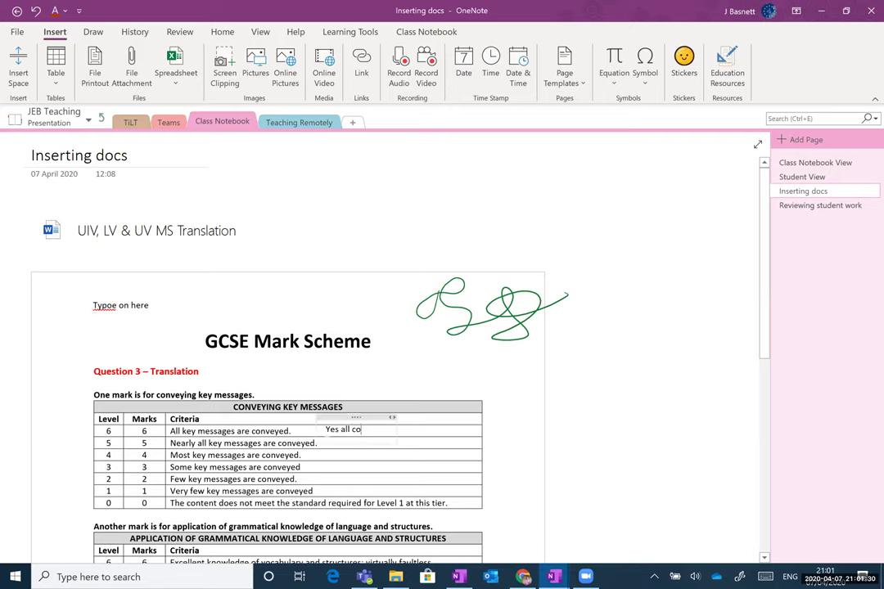
{"action": "type", "text": "nveyed :)"}
{"action": "left_click", "coordinate": [601, 370]}
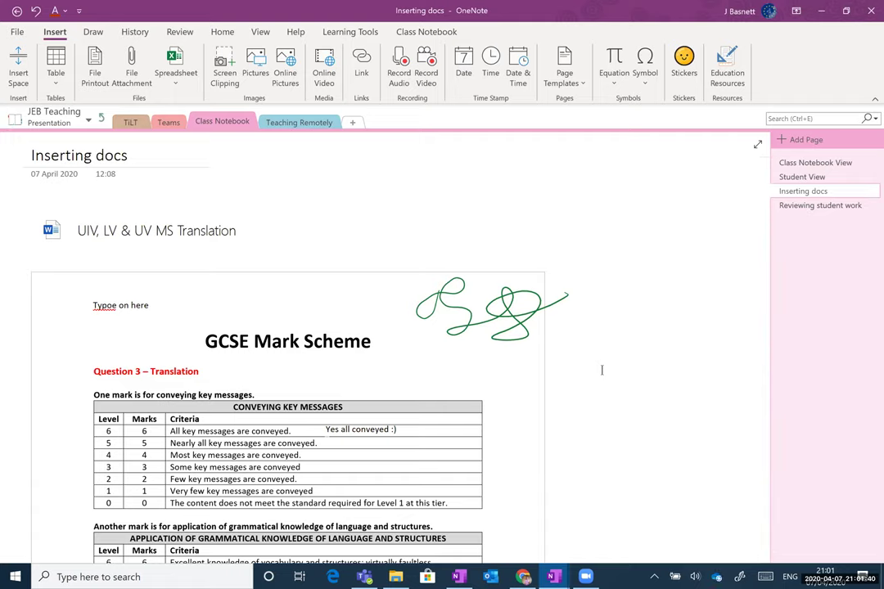
{"action": "left_click", "coordinate": [602, 369]}
- In the JEB Teaching notebook, open the Topics group within 4. LV and show the 26.03.20 - Revision Theme 1 page
{"action": "right_click", "coordinate": [813, 199]}
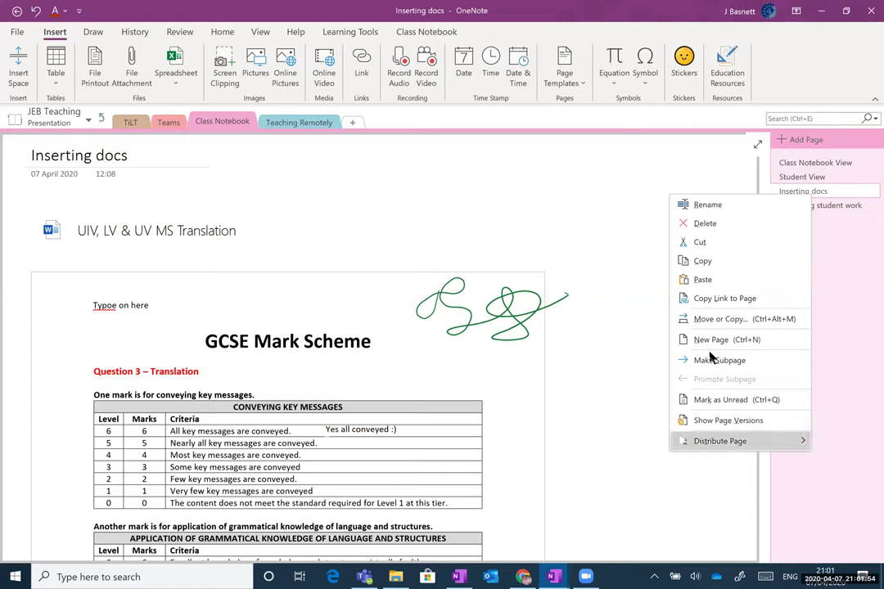
{"action": "key", "text": "Escape"}
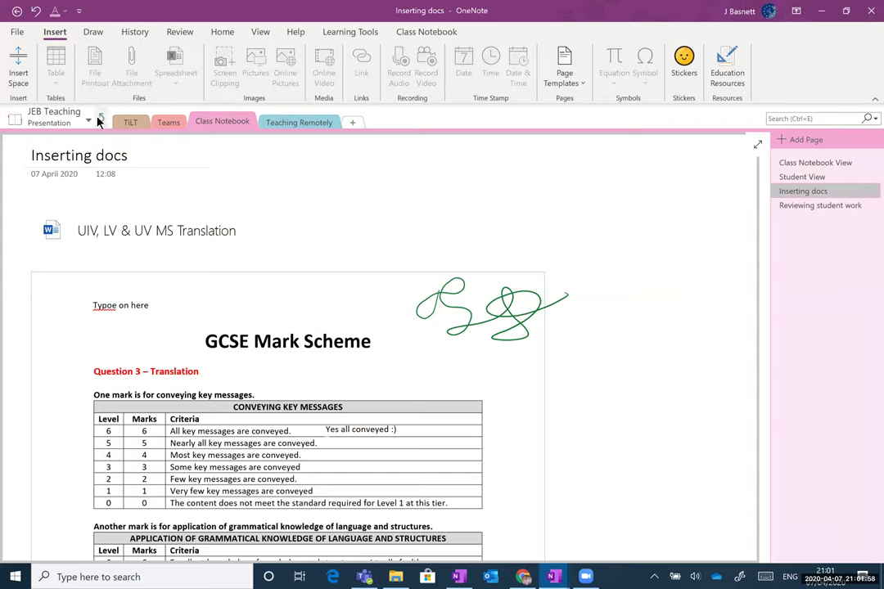
{"action": "left_click", "coordinate": [99, 120]}
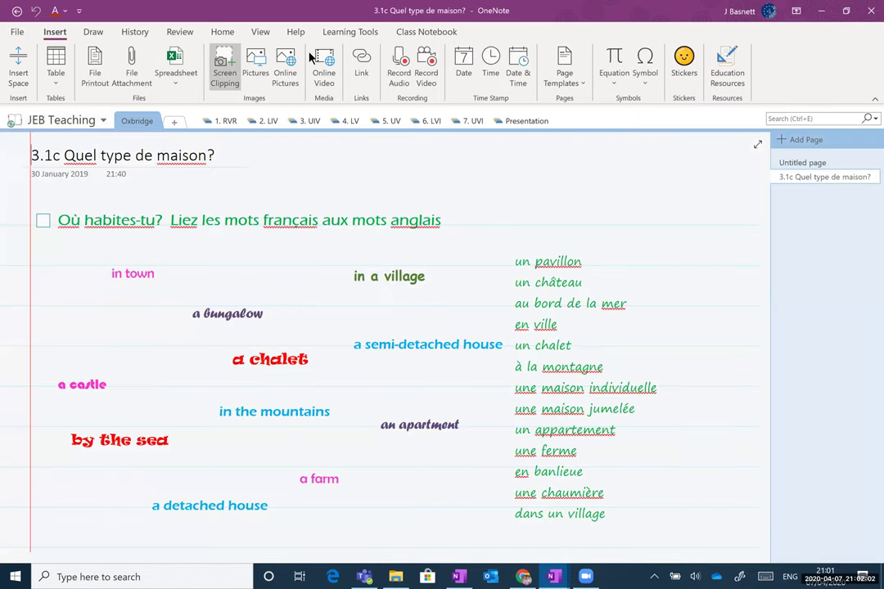
{"action": "left_click", "coordinate": [354, 122]}
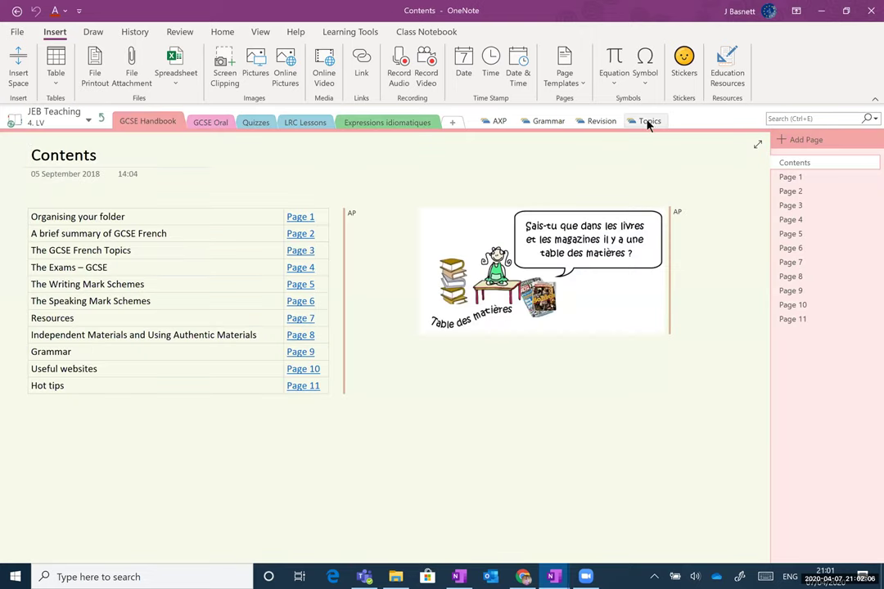
{"action": "left_click", "coordinate": [648, 123]}
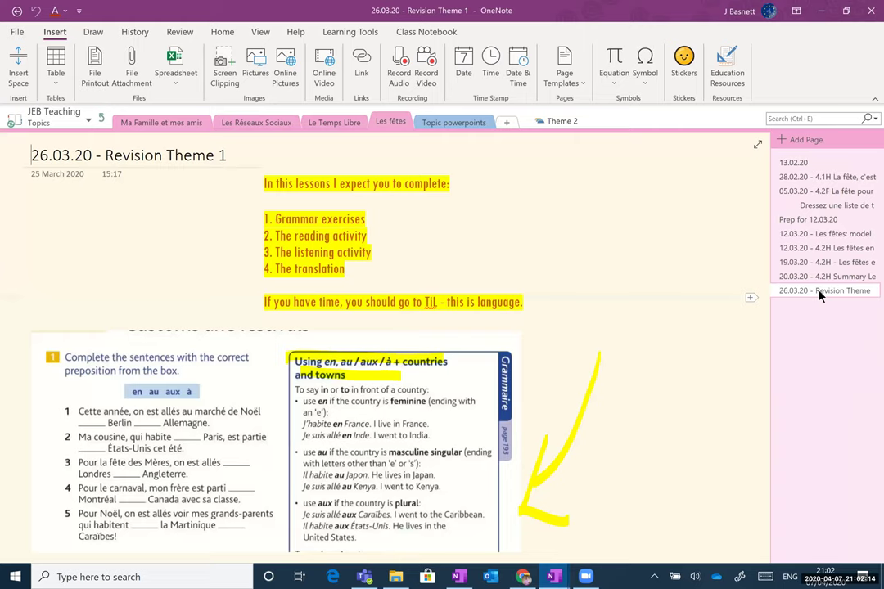
- Set up cross-notebook distribution of the Revision Theme 1 page to Theme 1's Les fetes section in French GCSE 2021 JEB Notebook, and cancel it
{"action": "right_click", "coordinate": [820, 296]}
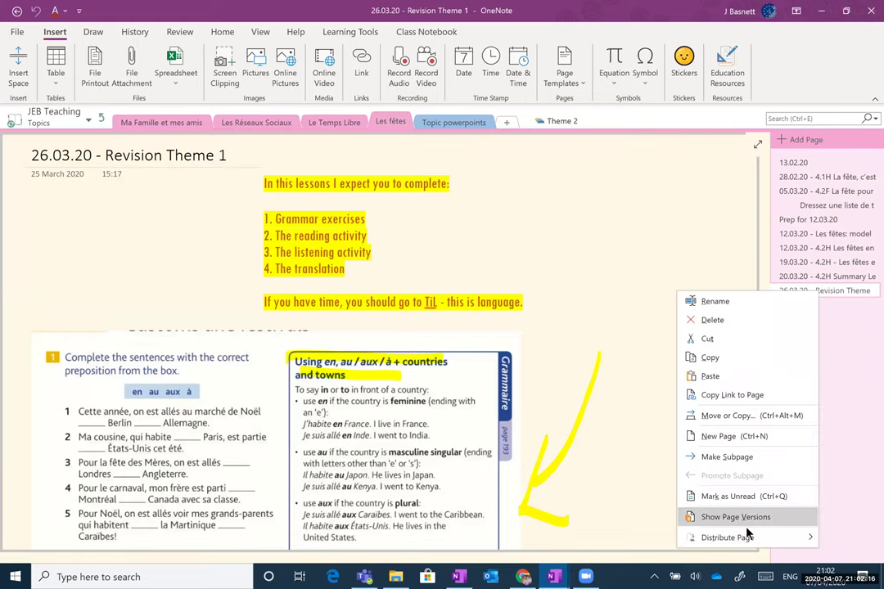
{"action": "mouse_move", "coordinate": [752, 538]}
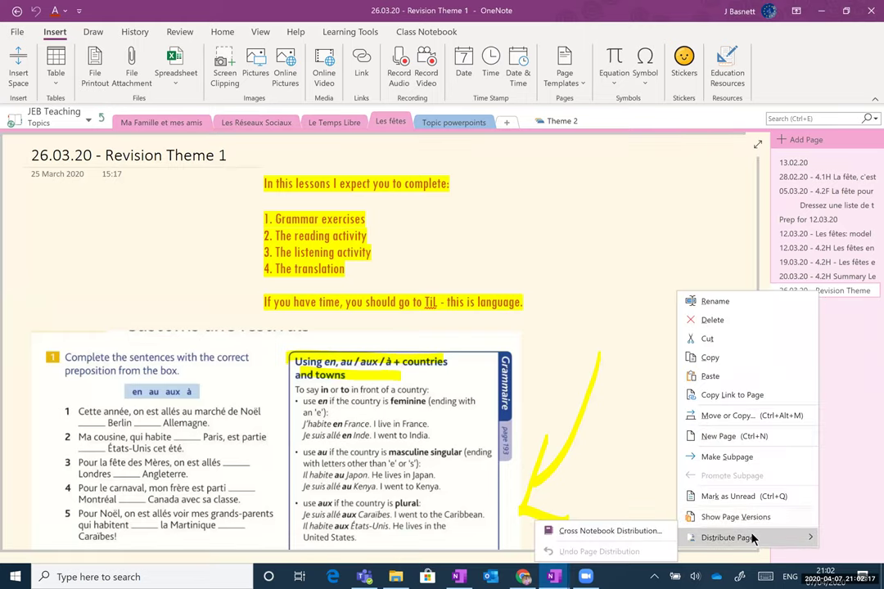
{"action": "left_click", "coordinate": [638, 534]}
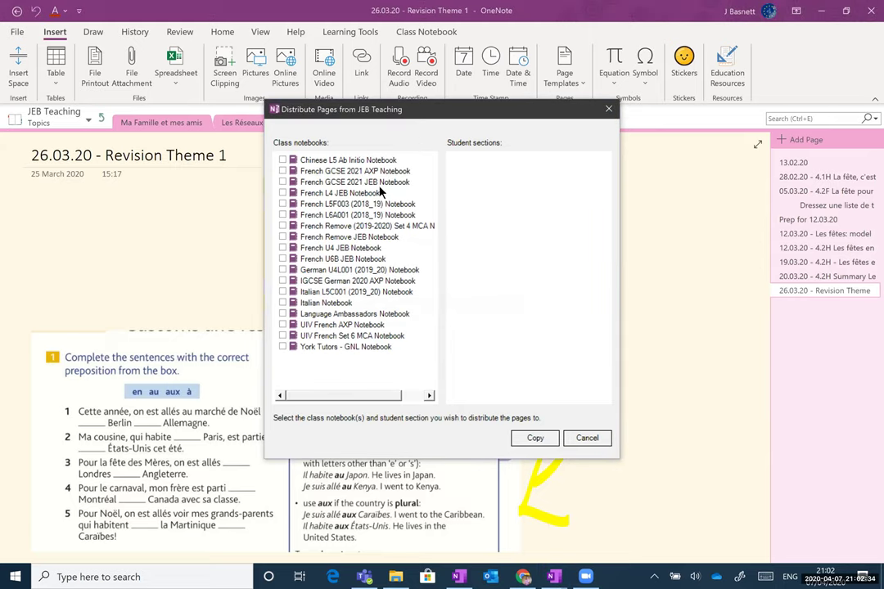
{"action": "left_click", "coordinate": [282, 182]}
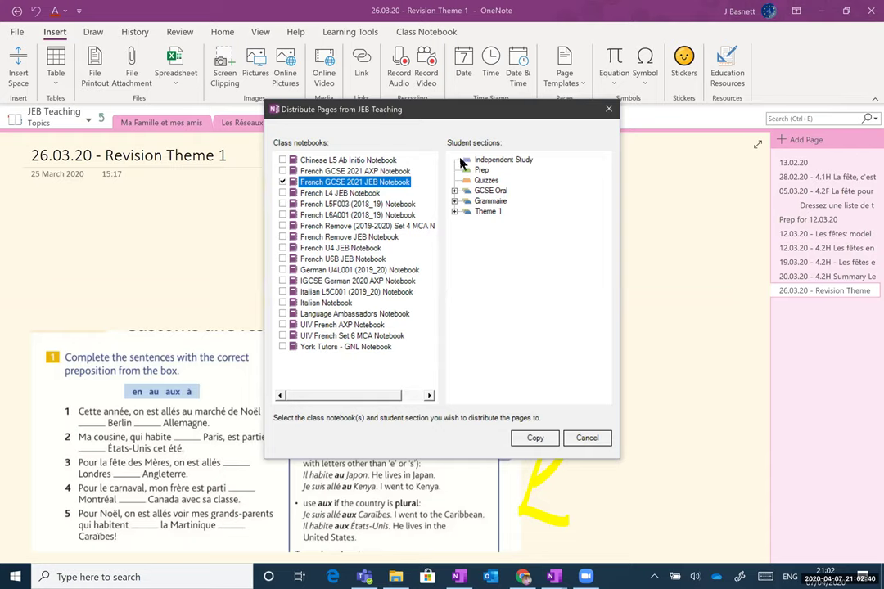
{"action": "left_click", "coordinate": [454, 211]}
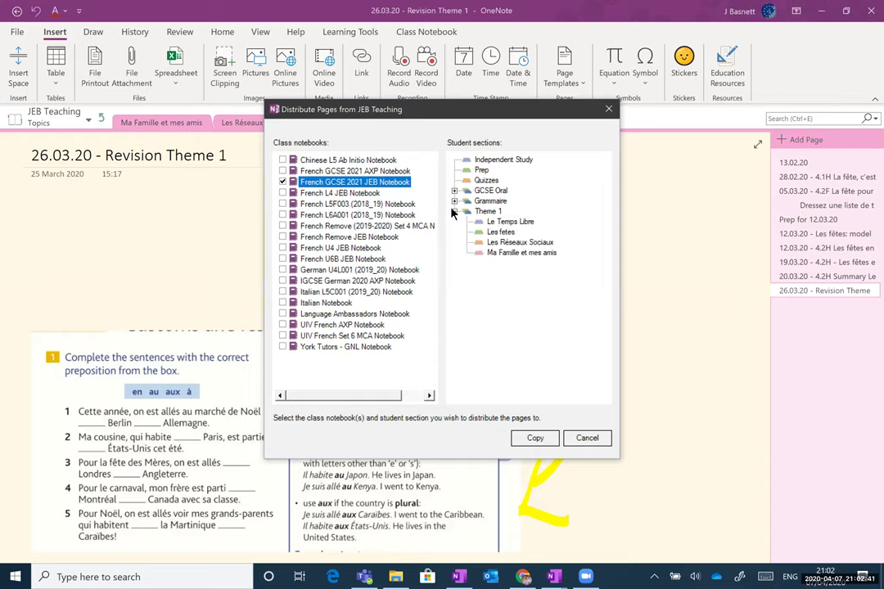
{"action": "left_click", "coordinate": [502, 234]}
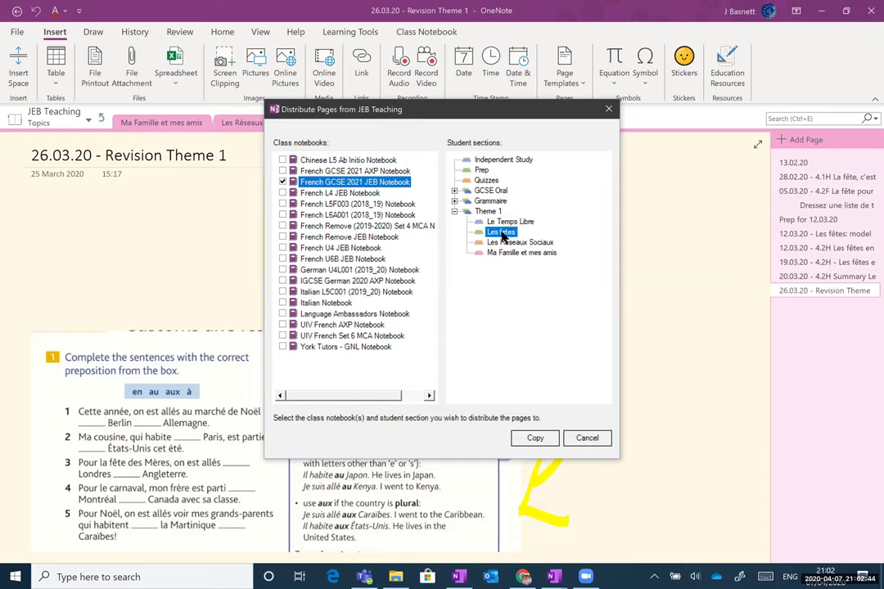
{"action": "left_click", "coordinate": [535, 439]}
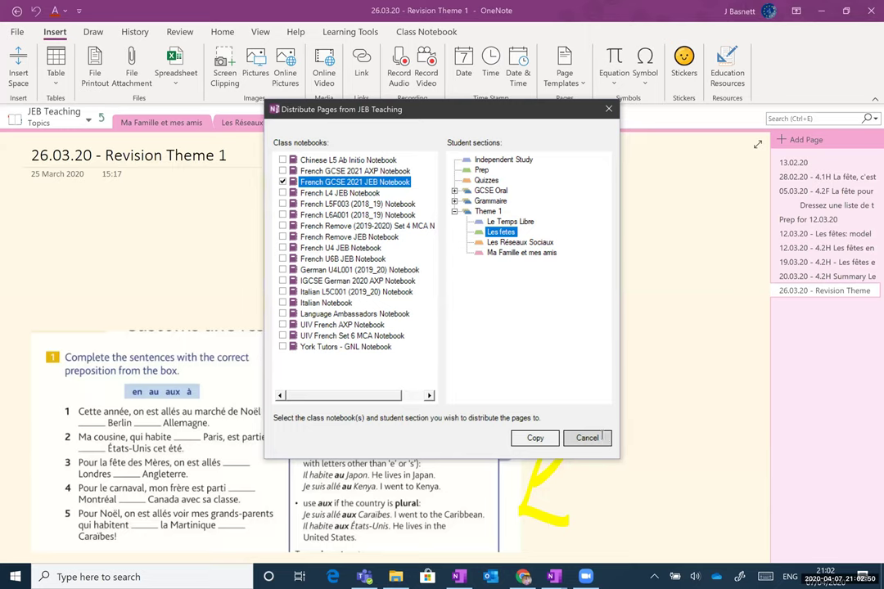
{"action": "left_click", "coordinate": [603, 439]}
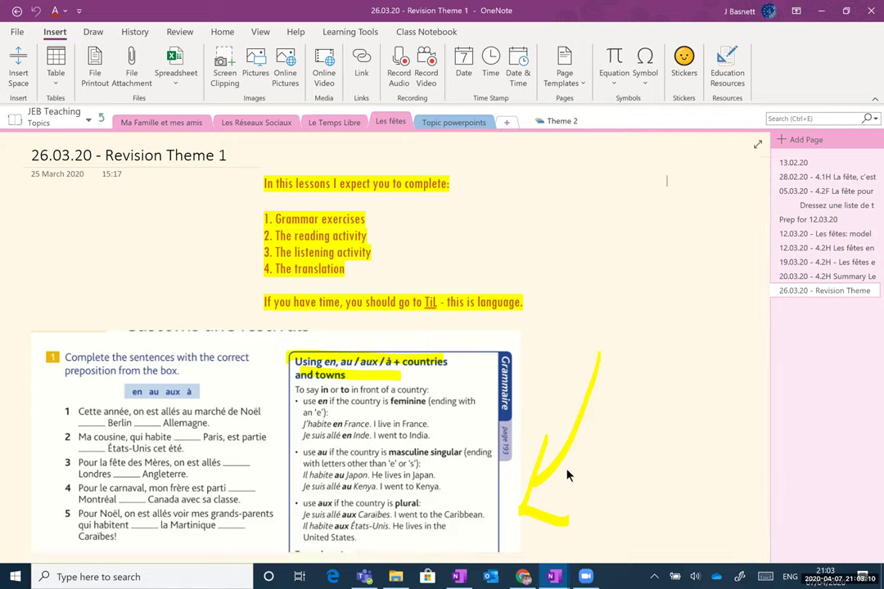
- Switch to the other OneNote window with the French Remove JEB Notebook and display the note tagging commands
{"action": "mouse_move", "coordinate": [559, 576]}
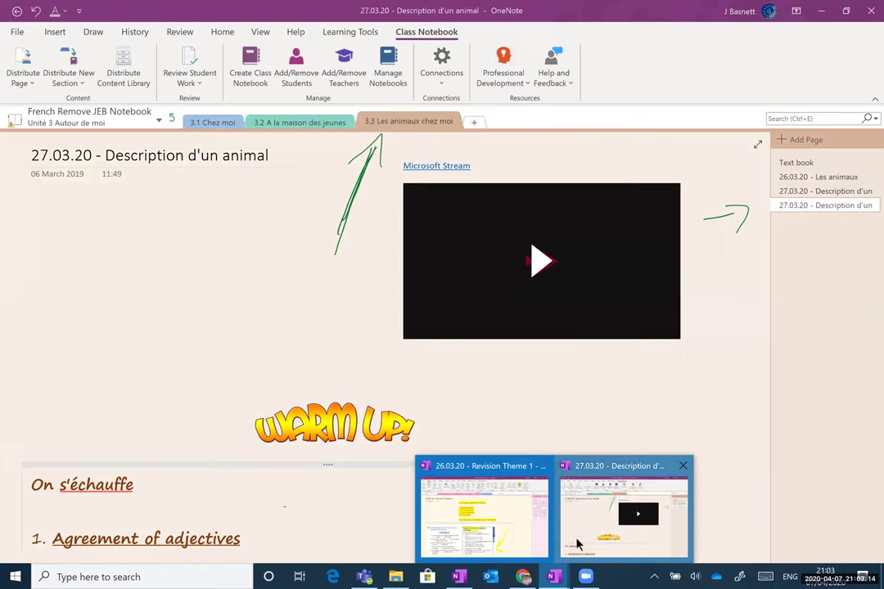
{"action": "left_click", "coordinate": [577, 543]}
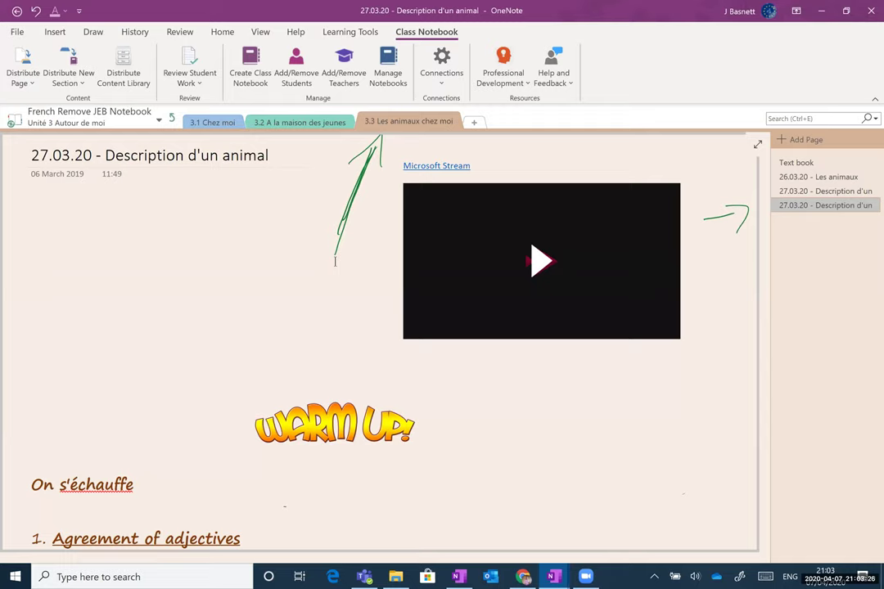
{"action": "left_click", "coordinate": [224, 33]}
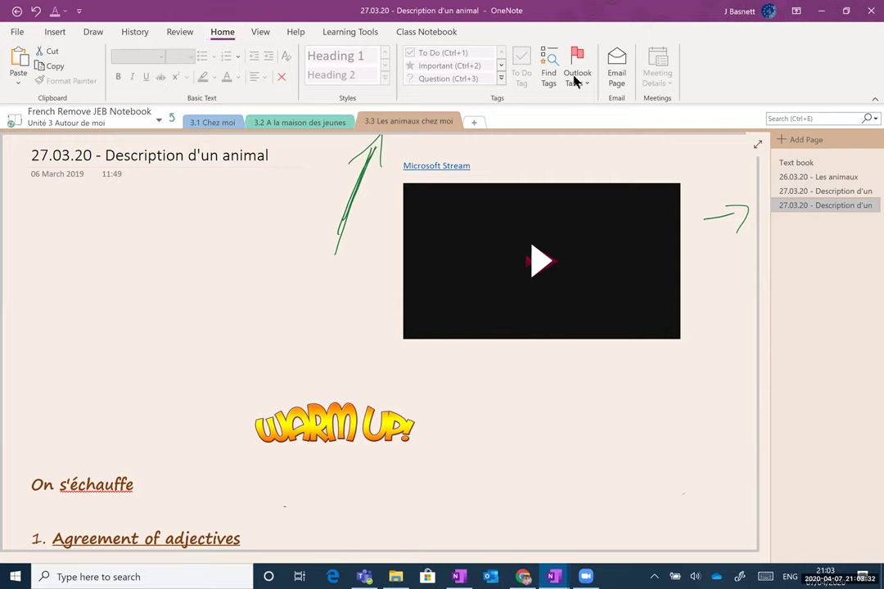
{"action": "left_click", "coordinate": [192, 301]}
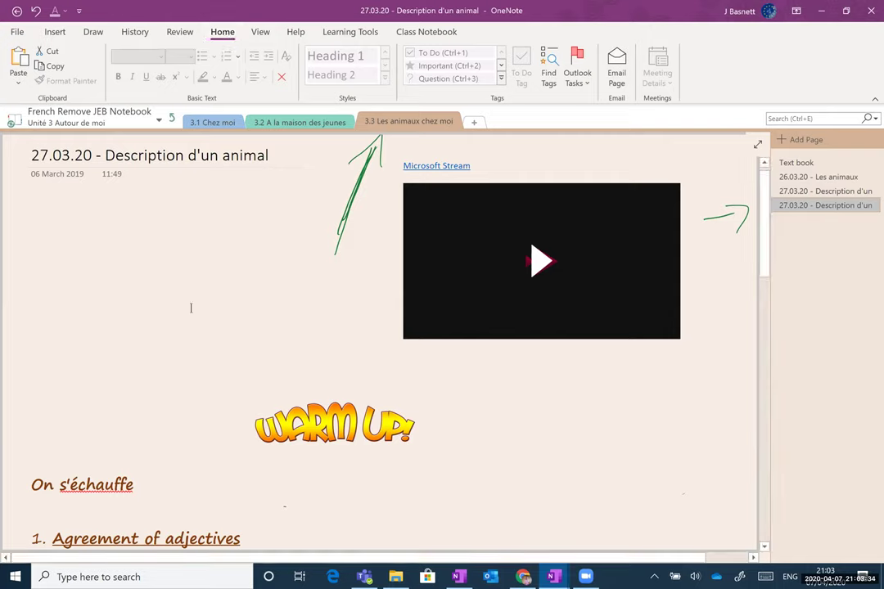
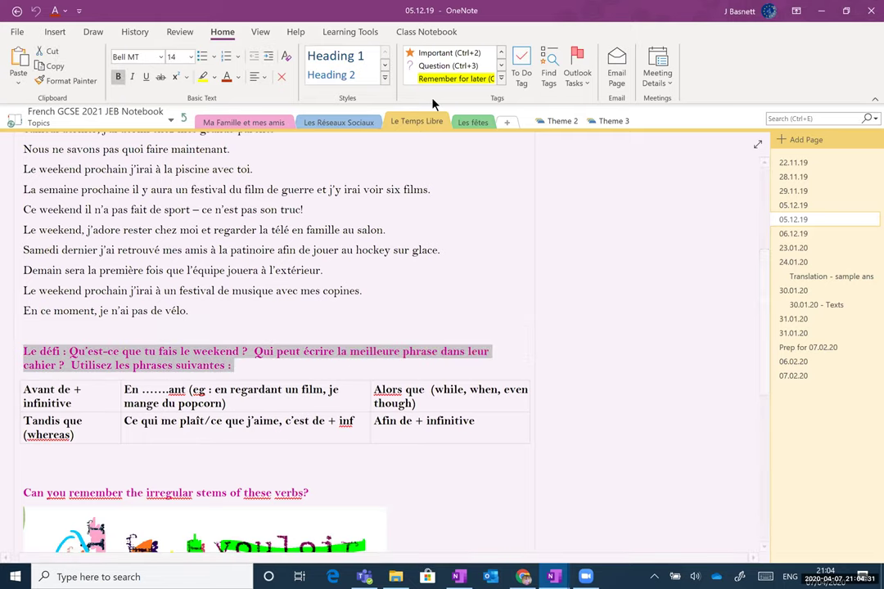
- Tag the selected "Le défi" heading on the 05.12.19 page as Remember for later and deselect it
{"action": "left_click", "coordinate": [448, 79]}
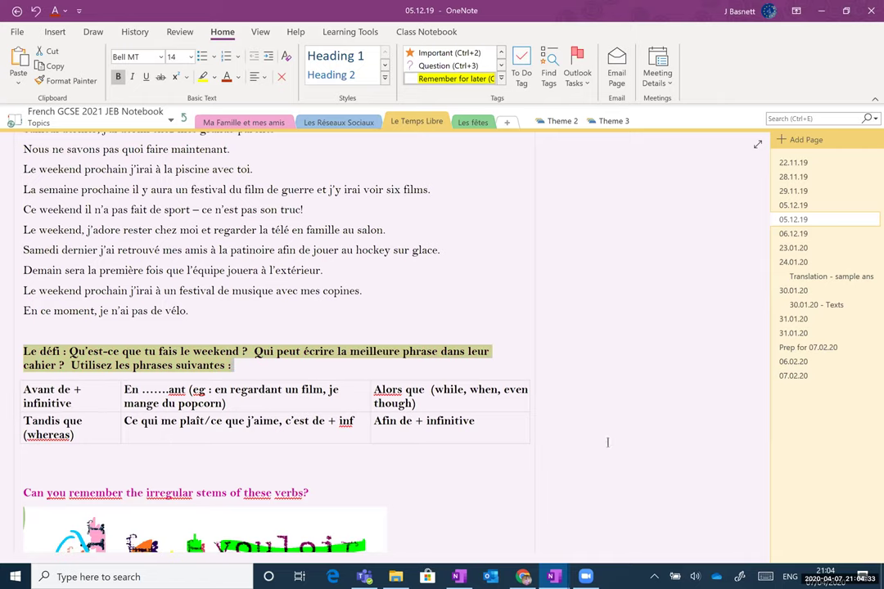
{"action": "left_click", "coordinate": [292, 311]}
{"action": "left_click", "coordinate": [270, 354]}
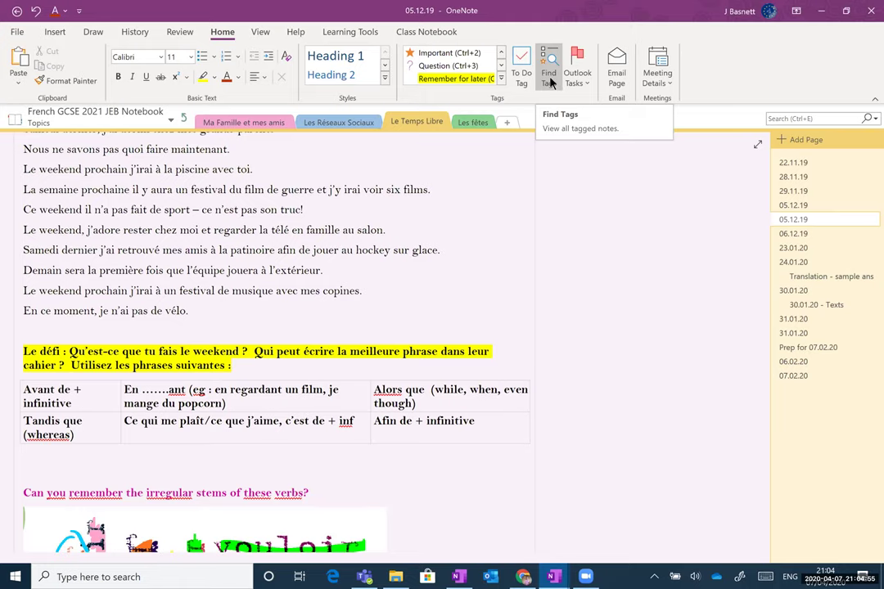
- Find the tagged notes in this section, grouped by tag name
{"action": "left_click", "coordinate": [549, 78]}
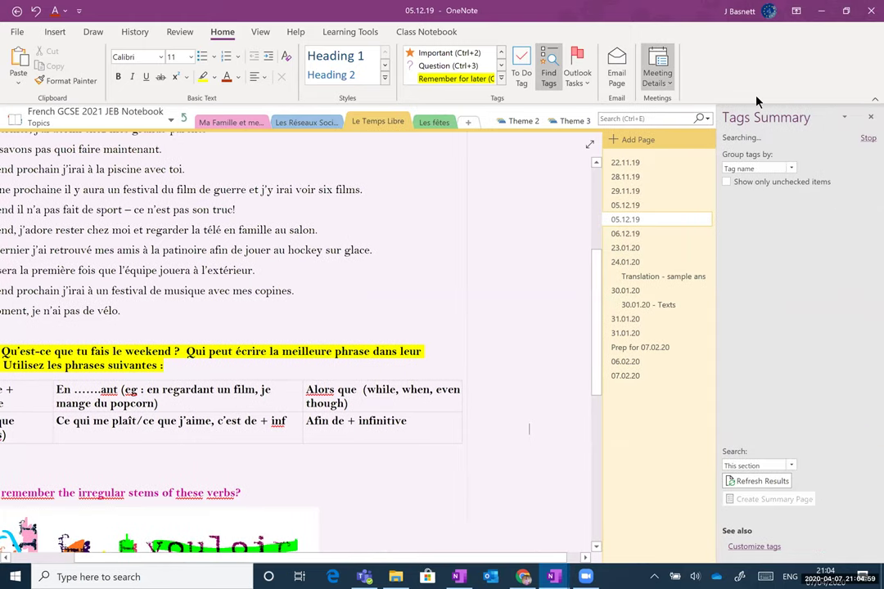
{"action": "left_click", "coordinate": [790, 169]}
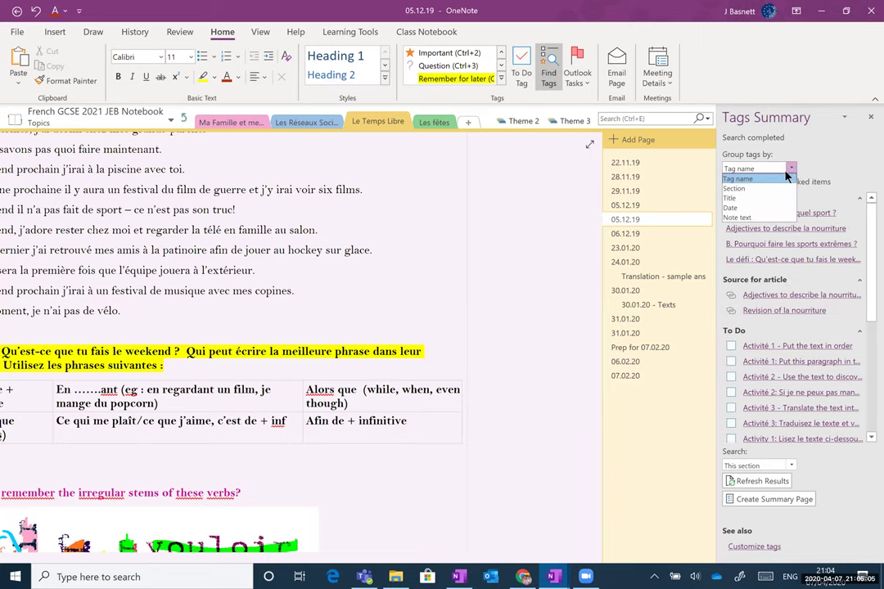
{"action": "left_click", "coordinate": [774, 177]}
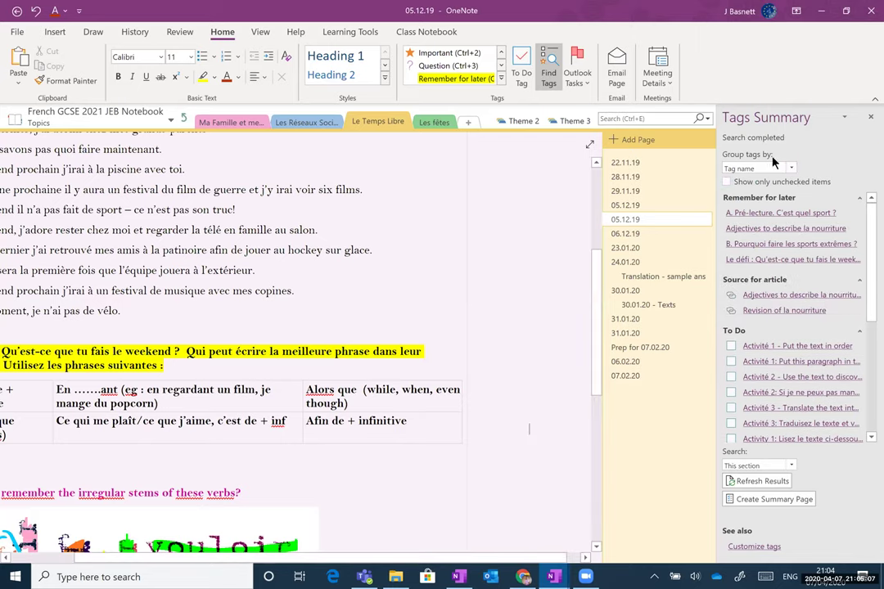
{"action": "left_click", "coordinate": [790, 466]}
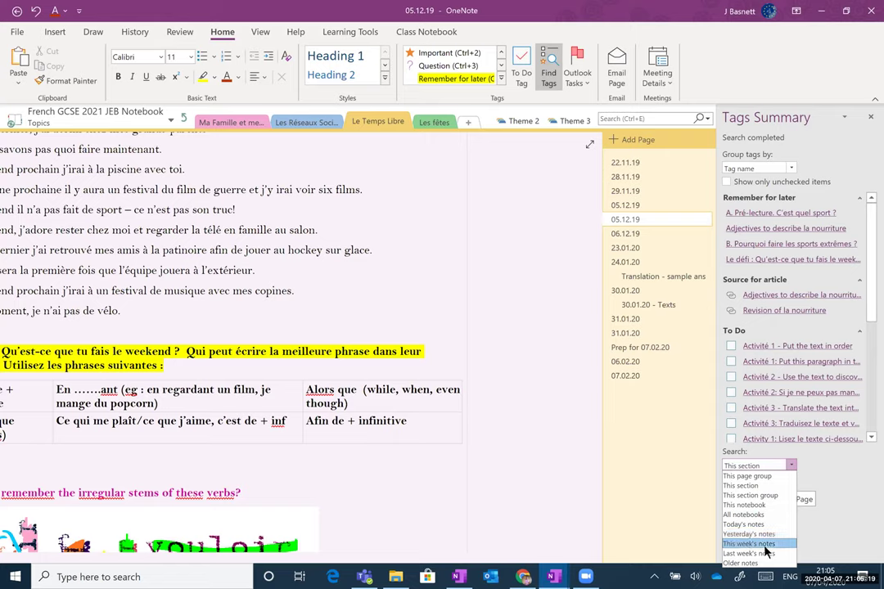
{"action": "left_click", "coordinate": [747, 486]}
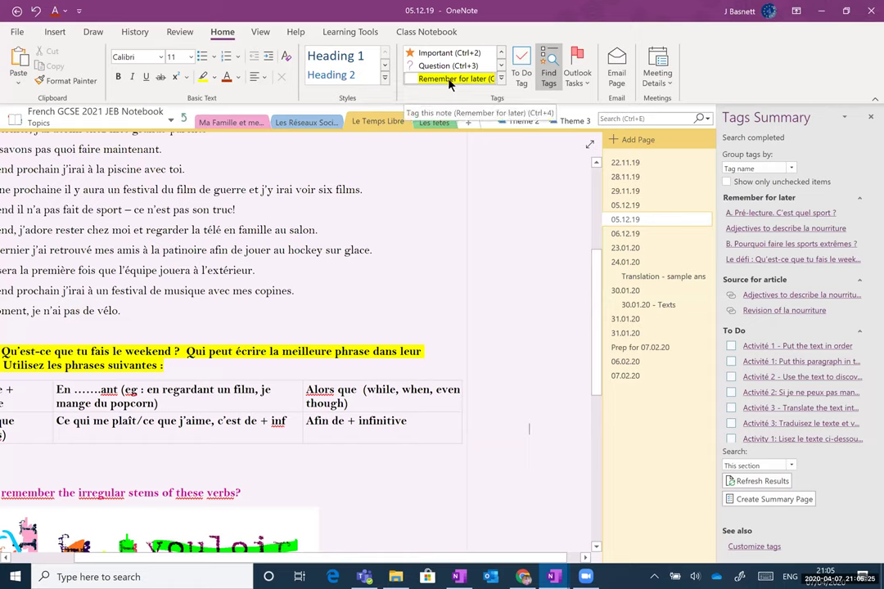
- Visit each note listed under Remember for later, from "A. Pré-lecture" to "Le défi", and examine its content
{"action": "left_click", "coordinate": [789, 213]}
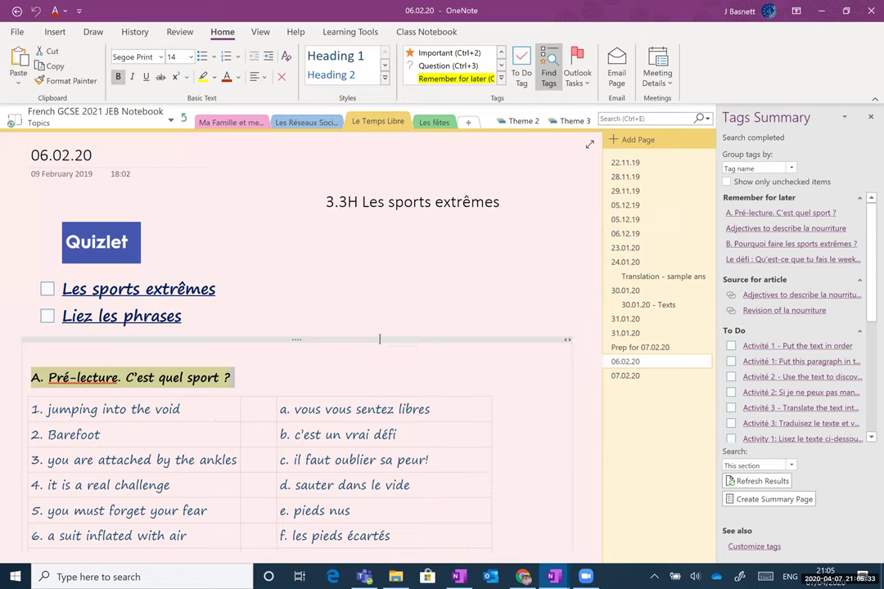
{"action": "left_click", "coordinate": [777, 214]}
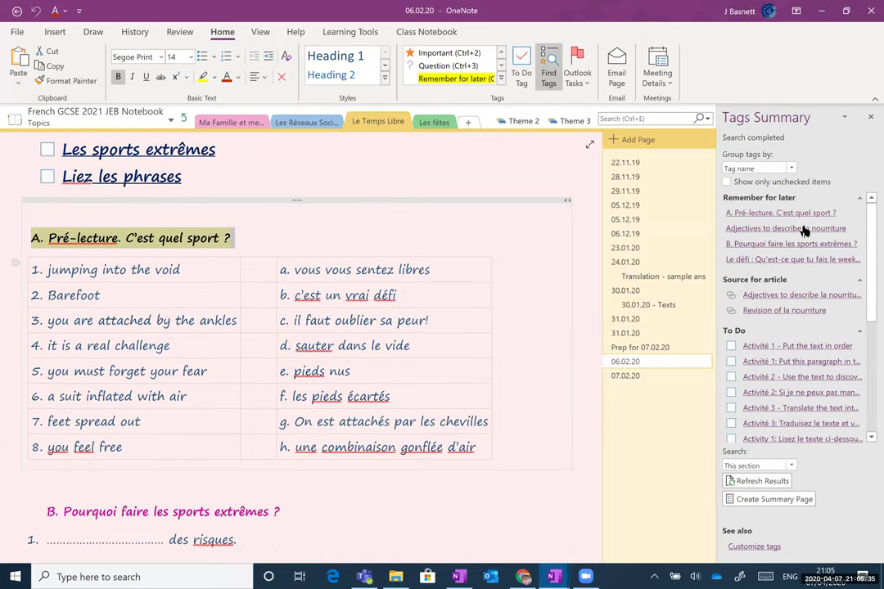
{"action": "left_click", "coordinate": [803, 229]}
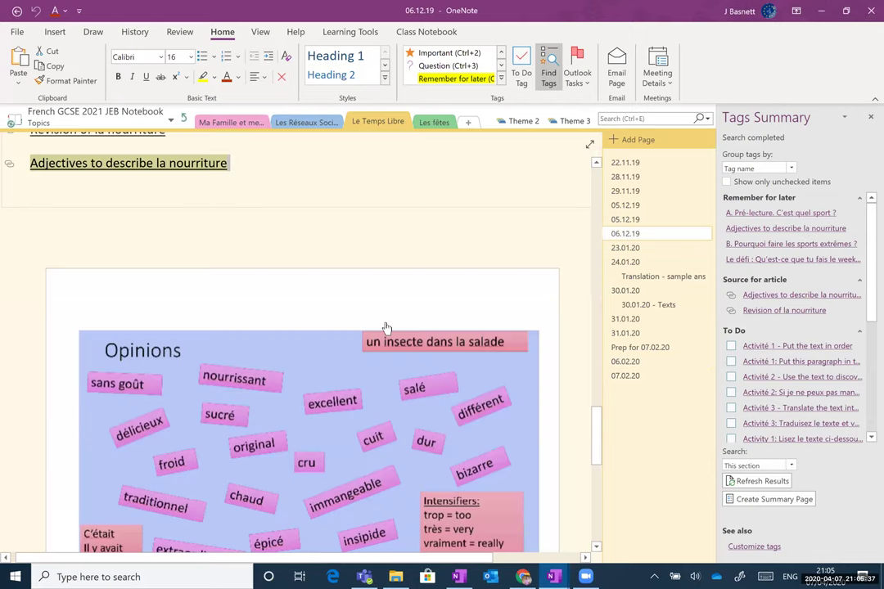
{"action": "scroll", "coordinate": [384, 321], "scroll_direction": "down", "scroll_amount": 3}
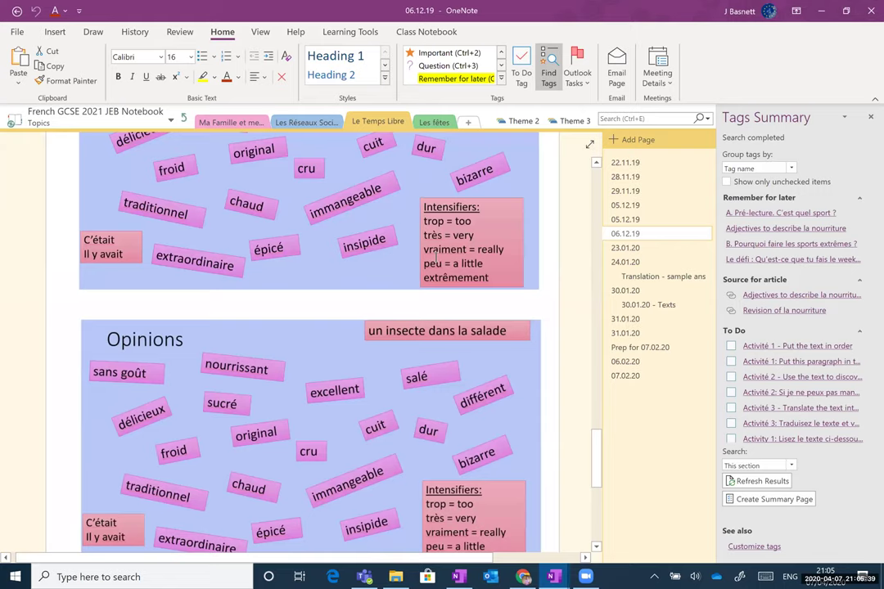
{"action": "key", "text": "alt+Left"}
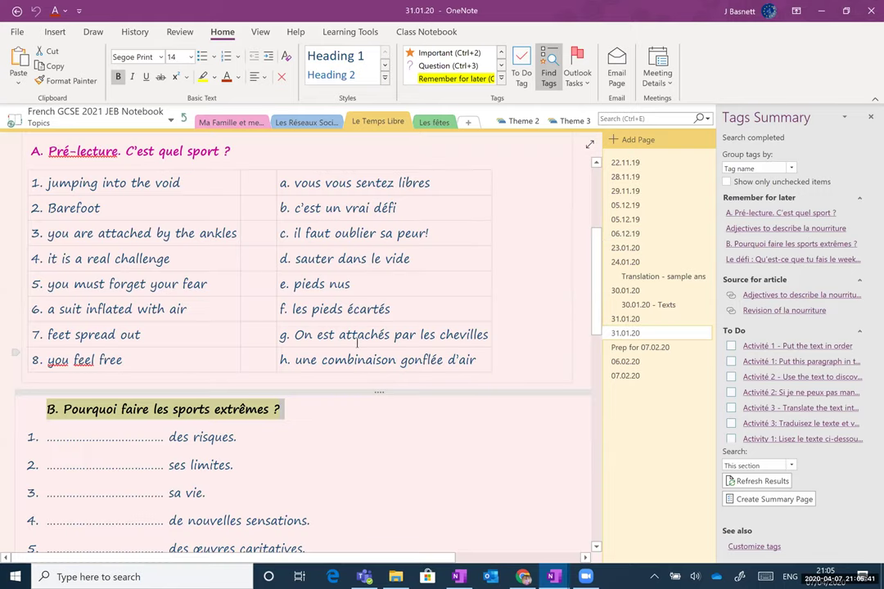
{"action": "scroll", "coordinate": [358, 343], "scroll_direction": "down", "scroll_amount": 3}
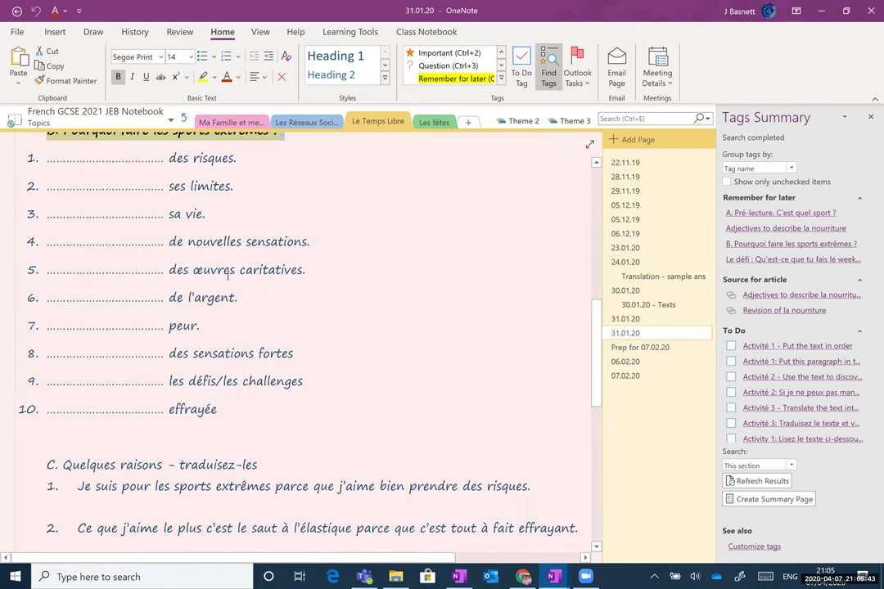
{"action": "left_click", "coordinate": [810, 260]}
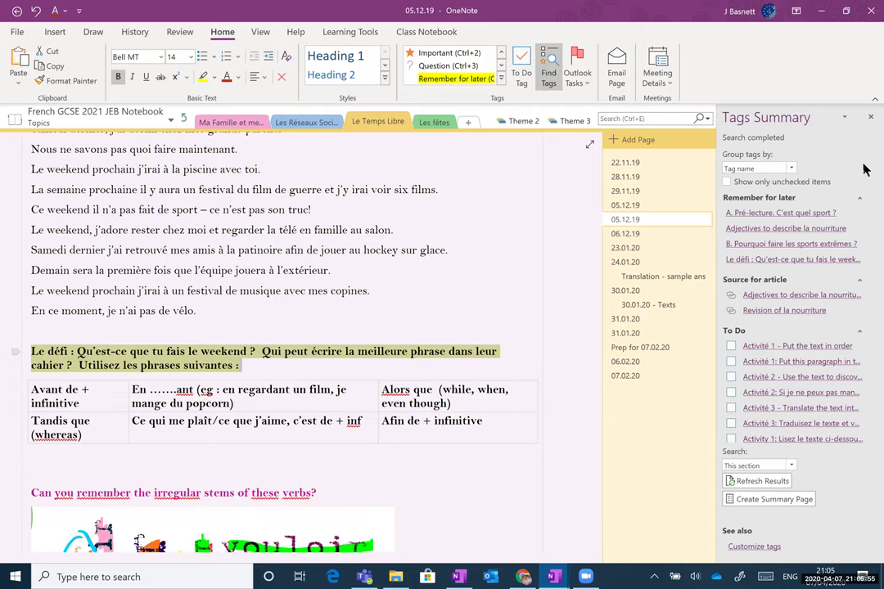
- Close the tags summary and open the 05.12.19 page in Immersive Reader
{"action": "left_click", "coordinate": [870, 117]}
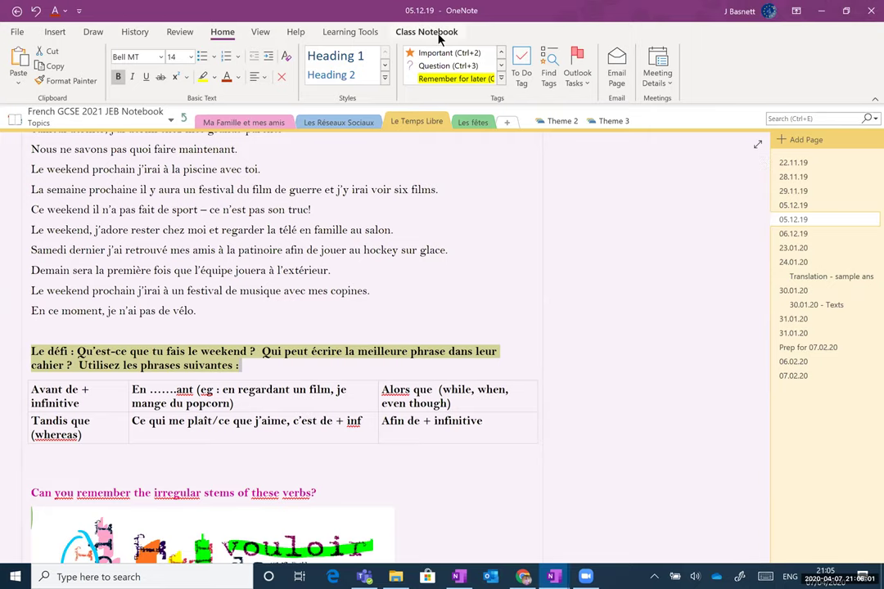
{"action": "scroll", "coordinate": [460, 232], "scroll_direction": "up", "scroll_amount": 4}
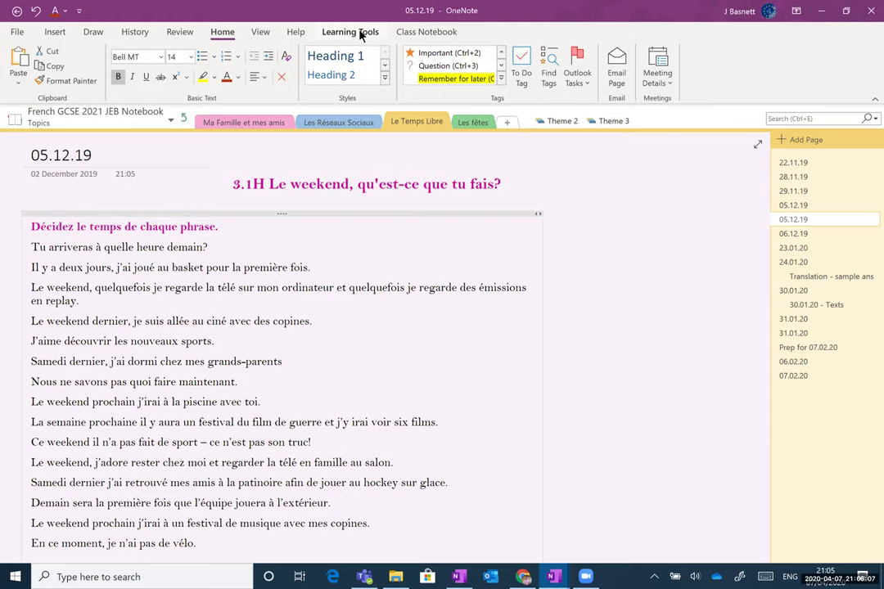
{"action": "left_click", "coordinate": [360, 33]}
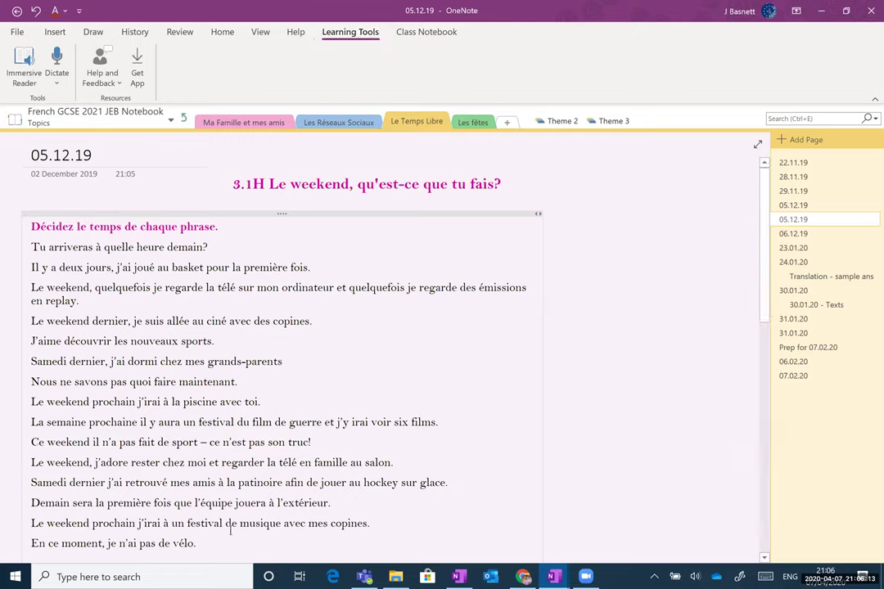
{"action": "left_click", "coordinate": [26, 85]}
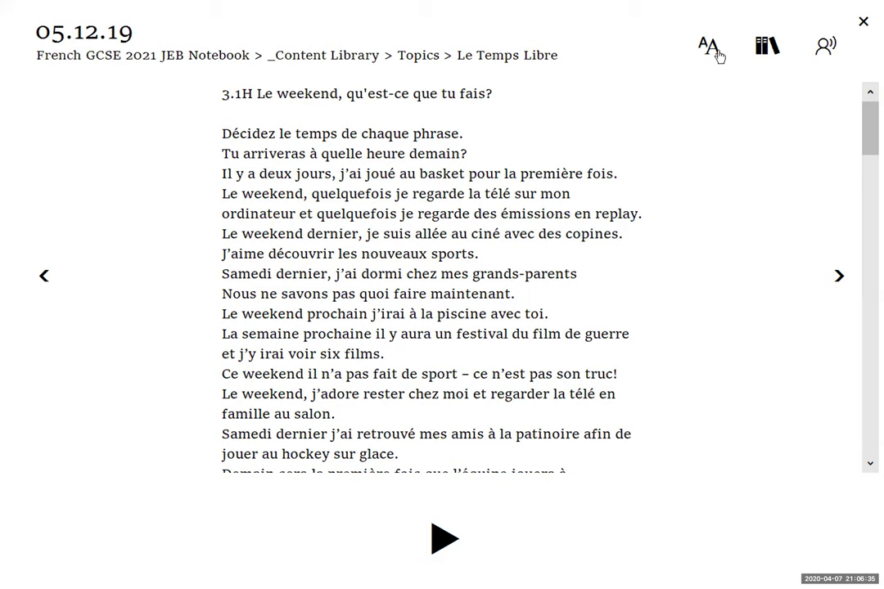
- Set the Immersive Reader text preferences to the pale pink theme, Calibri font and wide spacing
{"action": "left_click", "coordinate": [720, 54]}
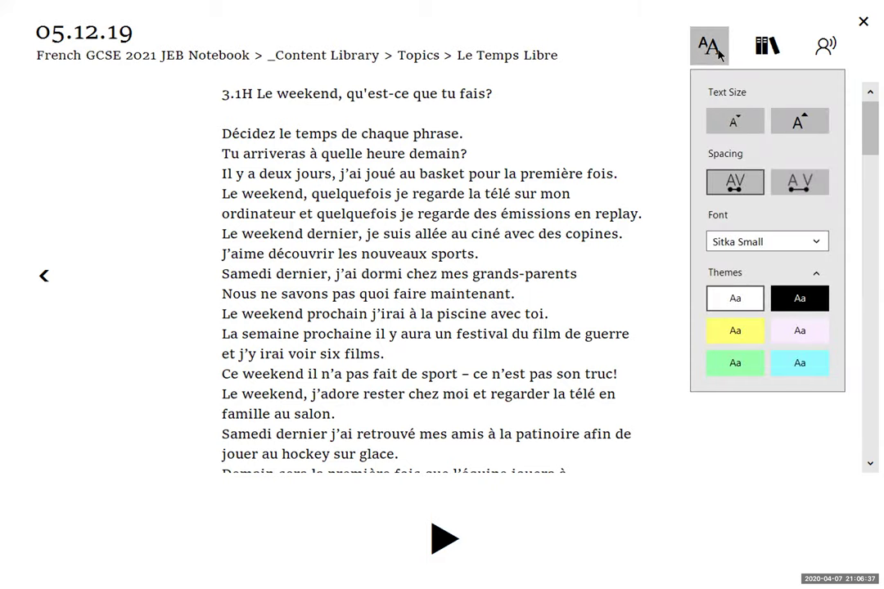
{"action": "left_click", "coordinate": [797, 334]}
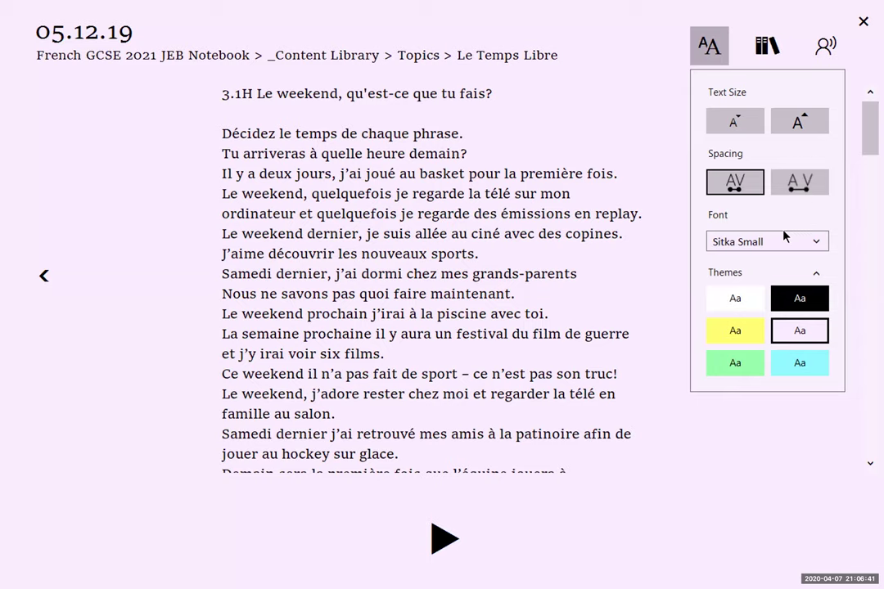
{"action": "left_click", "coordinate": [787, 244]}
{"action": "left_click", "coordinate": [778, 261]}
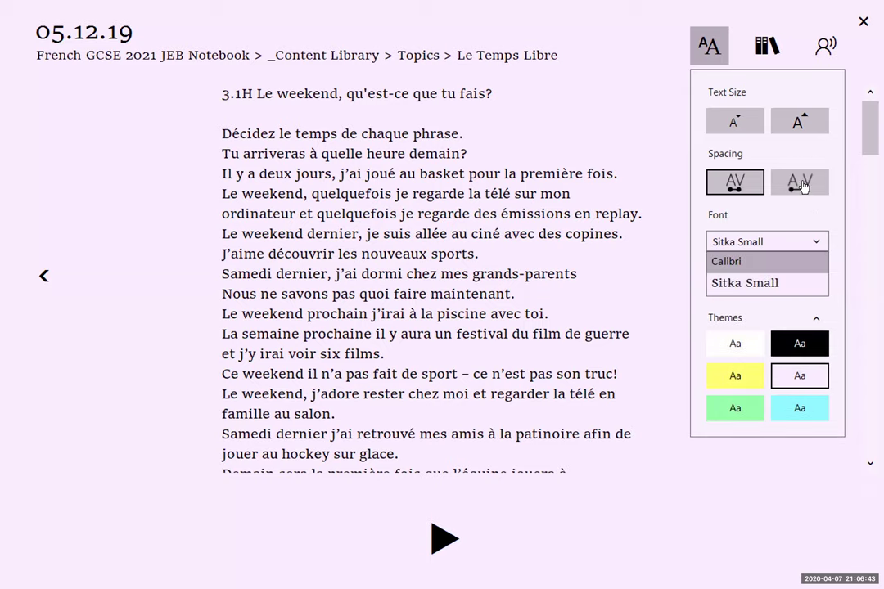
{"action": "left_click", "coordinate": [801, 185]}
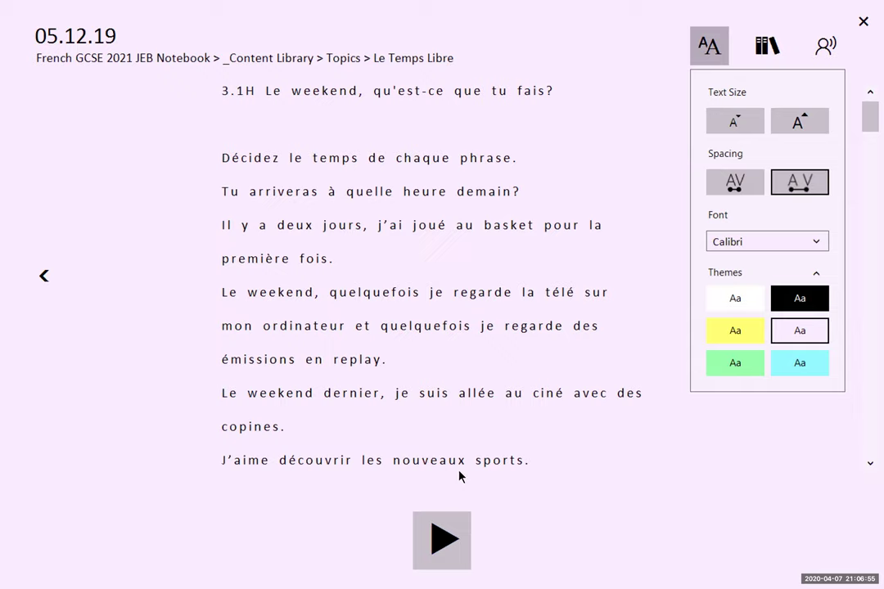
- Have the page text read aloud and pause the reading partway through the sentences
{"action": "key", "text": "space"}
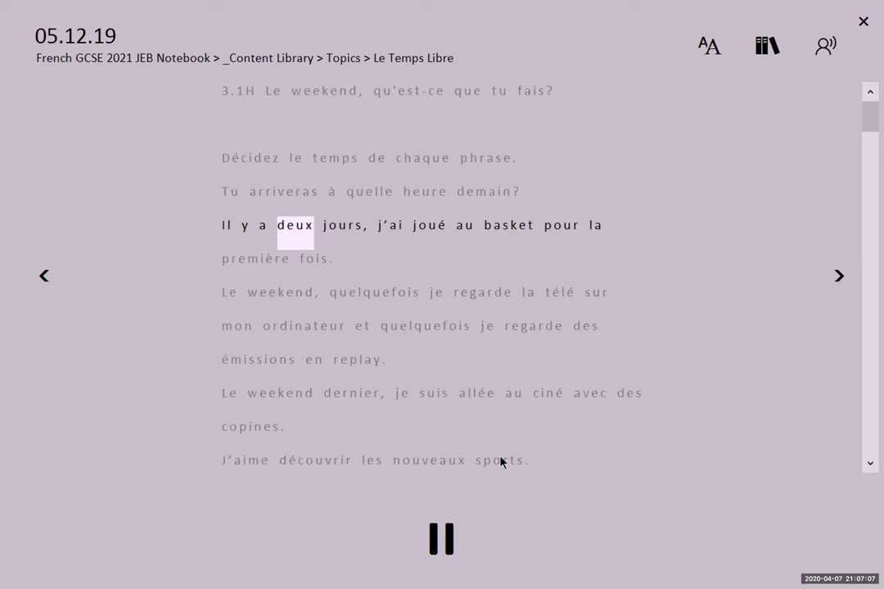
{"action": "left_click", "coordinate": [457, 494]}
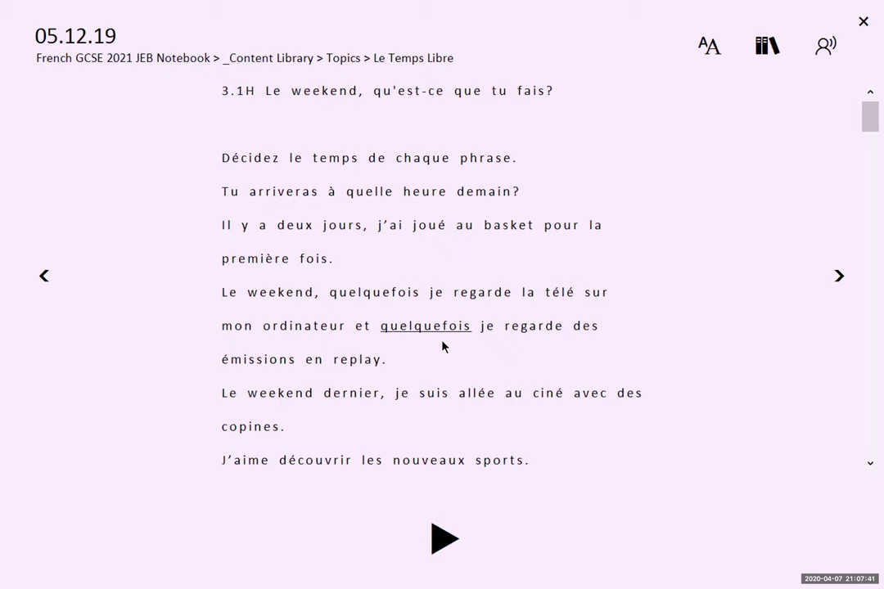
- Highlight the verbs in the reader text, turn that off and highlight the adjectives instead
{"action": "left_click", "coordinate": [766, 49]}
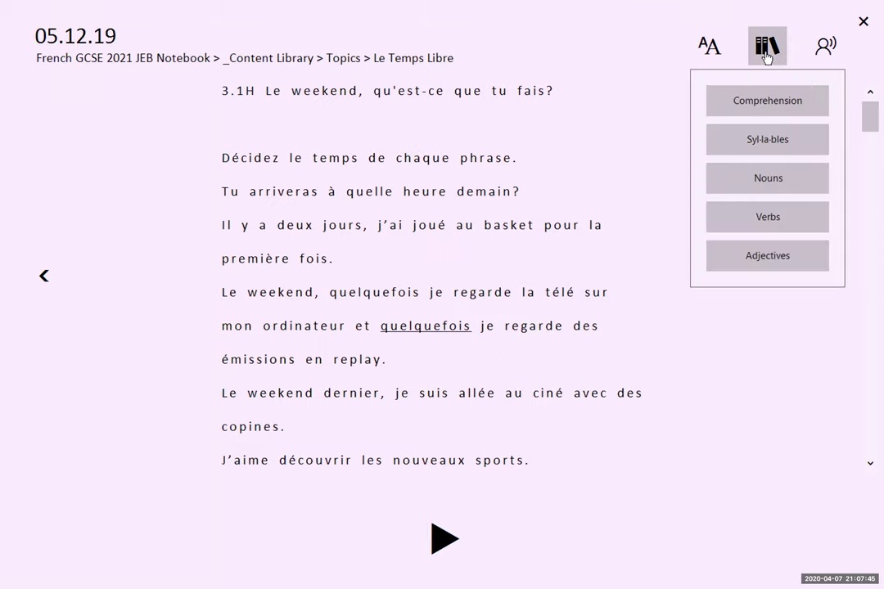
{"action": "left_click", "coordinate": [768, 217]}
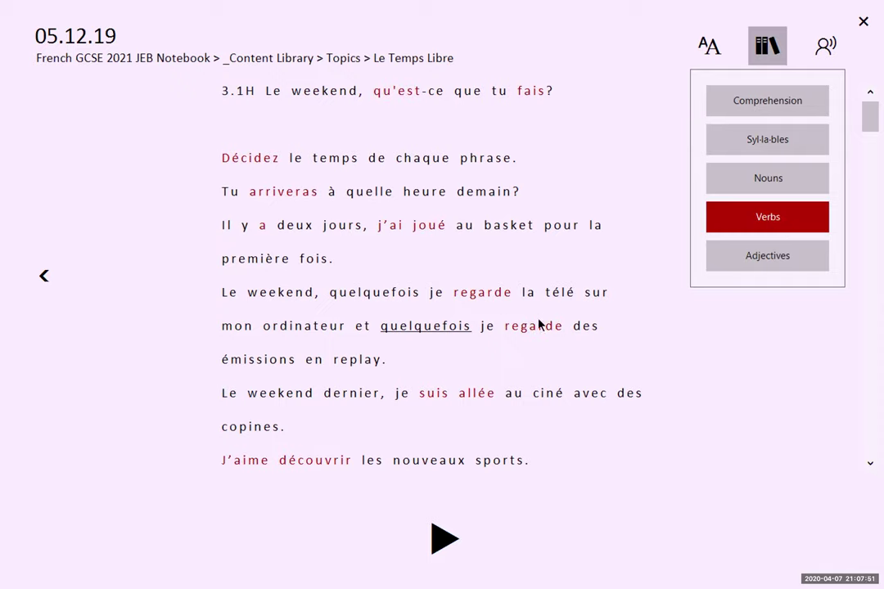
{"action": "left_click", "coordinate": [776, 227]}
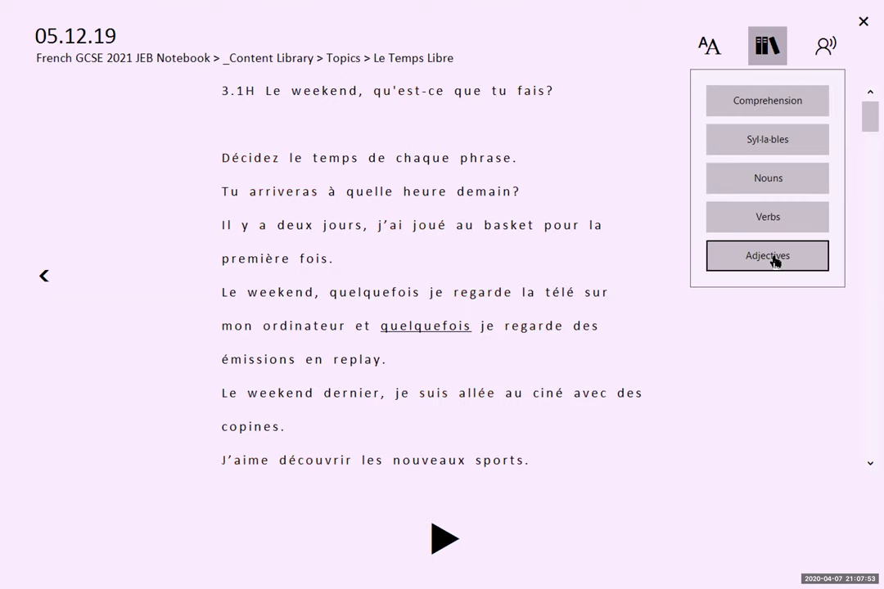
{"action": "left_click", "coordinate": [774, 260]}
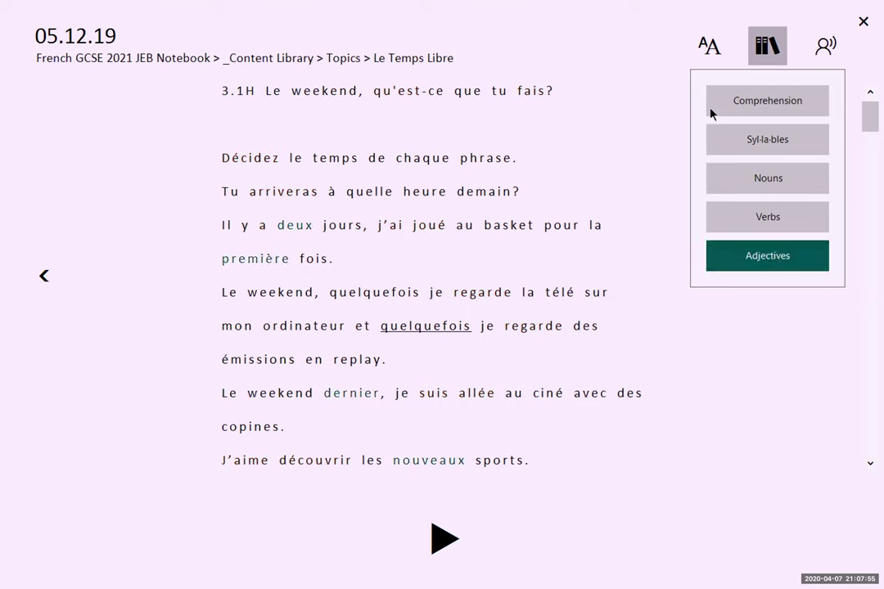
- Try the white reader theme and change it to the yellow one
{"action": "left_click", "coordinate": [712, 50]}
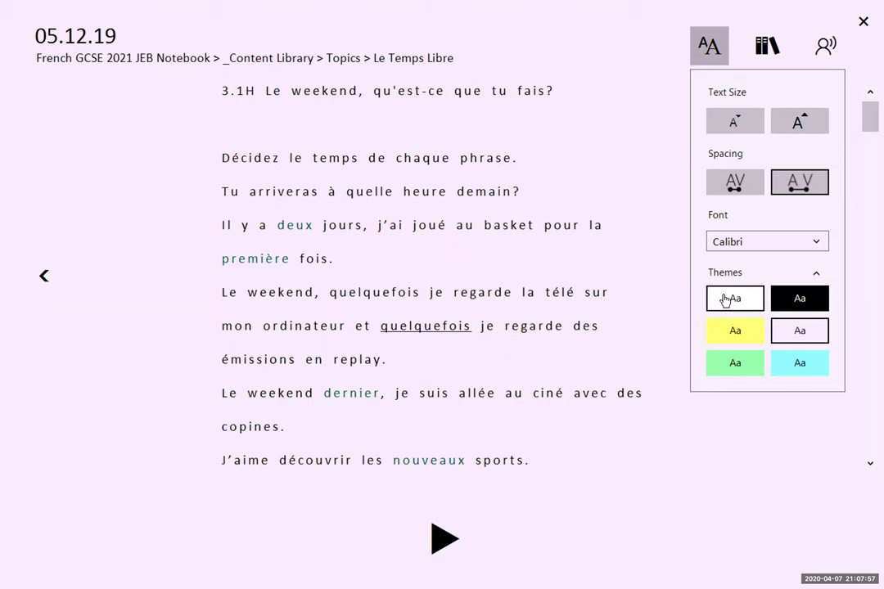
{"action": "left_click", "coordinate": [726, 299]}
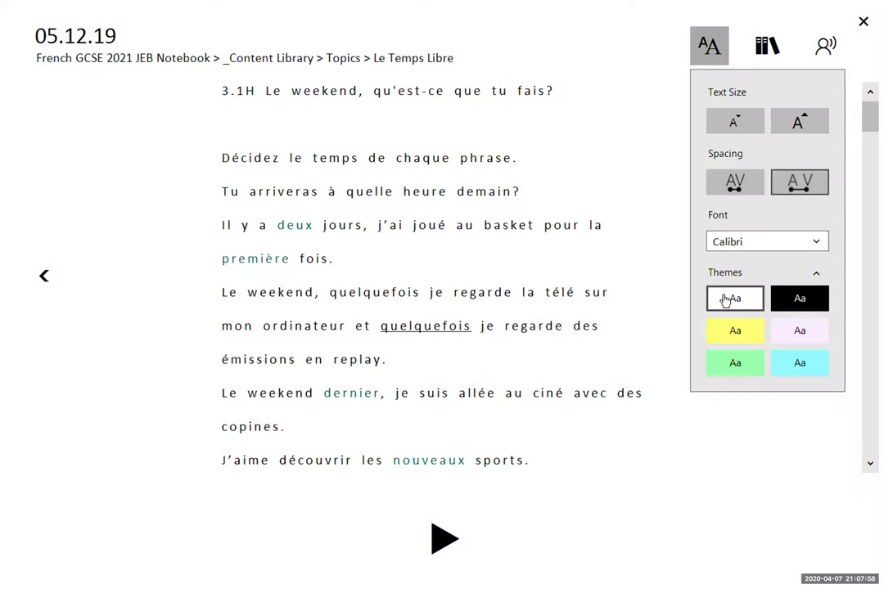
{"action": "left_click", "coordinate": [728, 336]}
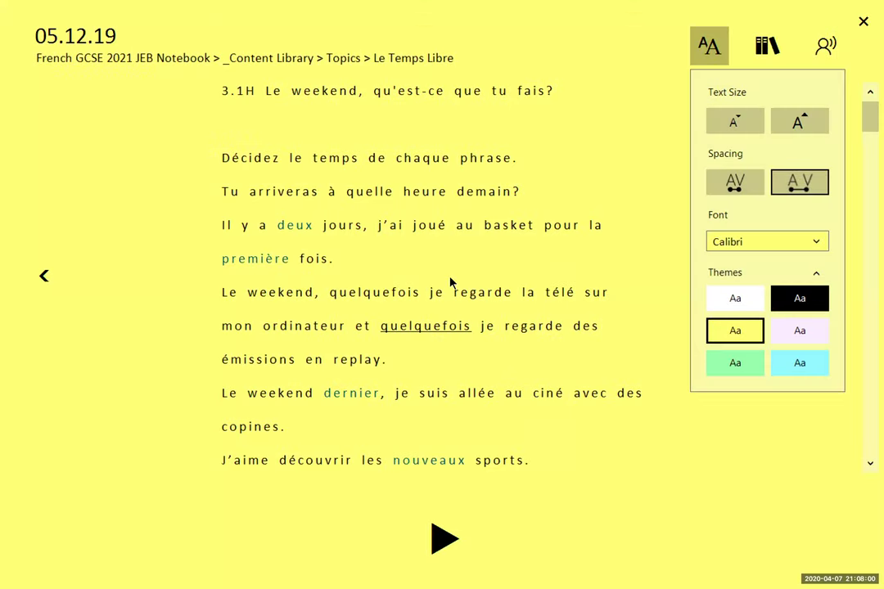
- Toggle the adjective highlighting off and back on, close Immersive Reader and display the learning tools again
{"action": "left_click", "coordinate": [769, 48]}
{"action": "left_click", "coordinate": [769, 255]}
{"action": "left_click", "coordinate": [770, 256]}
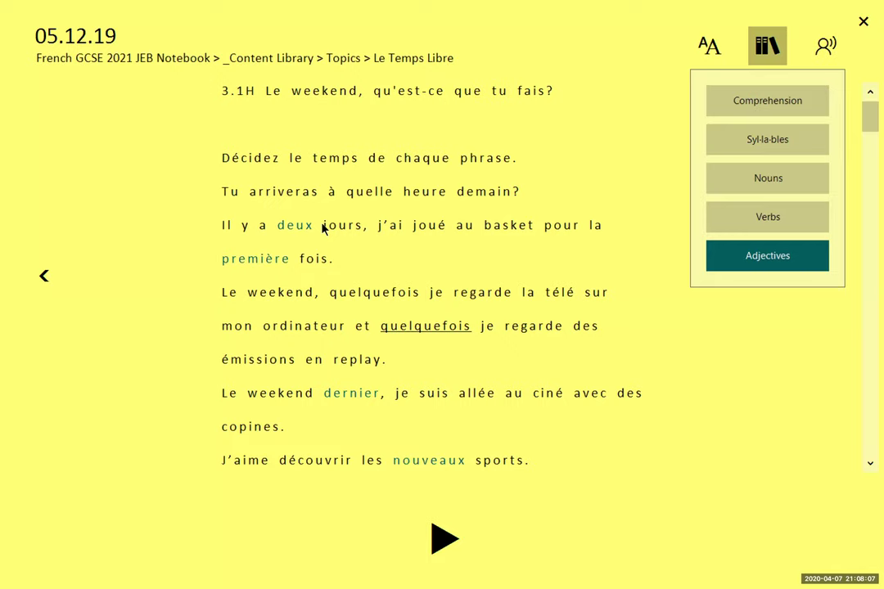
{"action": "left_click", "coordinate": [863, 23]}
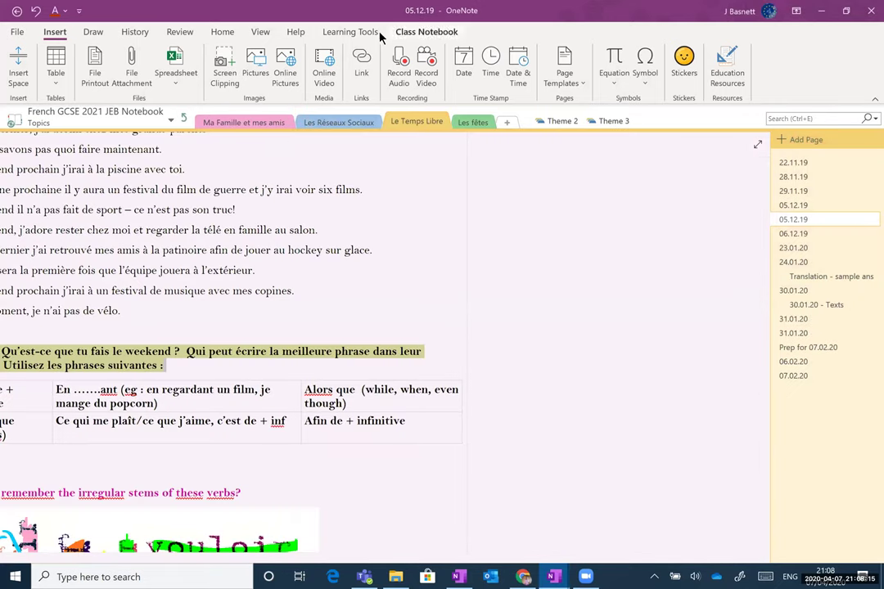
{"action": "left_click", "coordinate": [350, 31]}
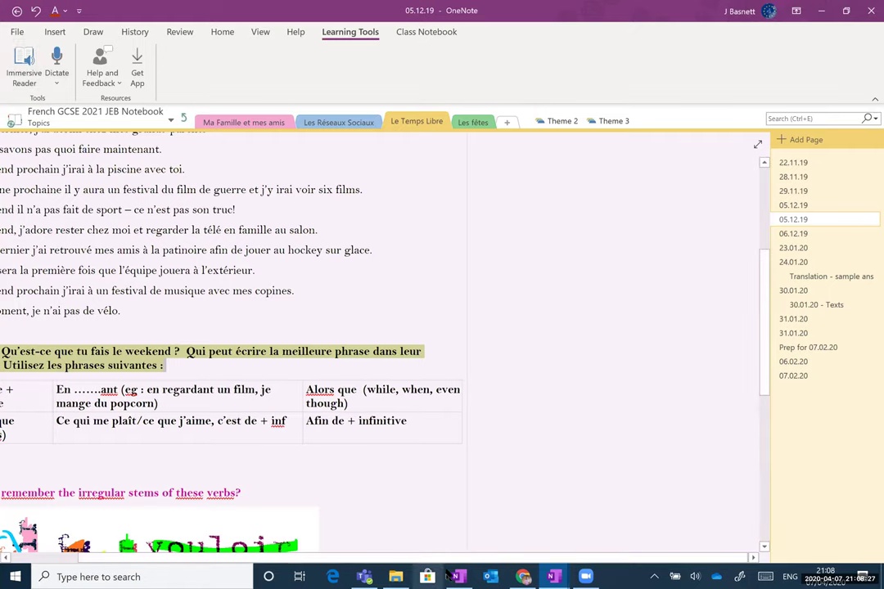
- Switch to the other OneNote window with the JEB Teaching notebook and open the dictation language options
{"action": "mouse_move", "coordinate": [458, 576]}
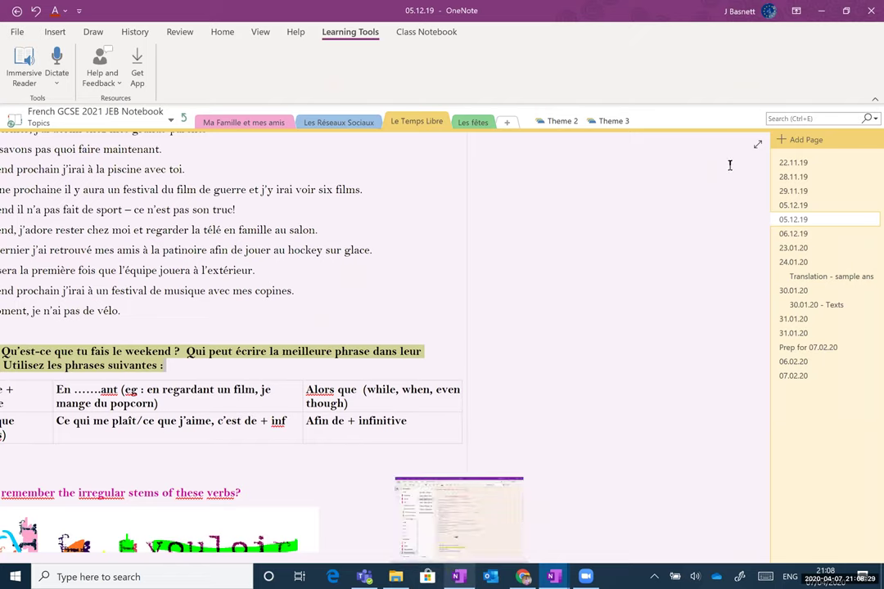
{"action": "left_click", "coordinate": [458, 520]}
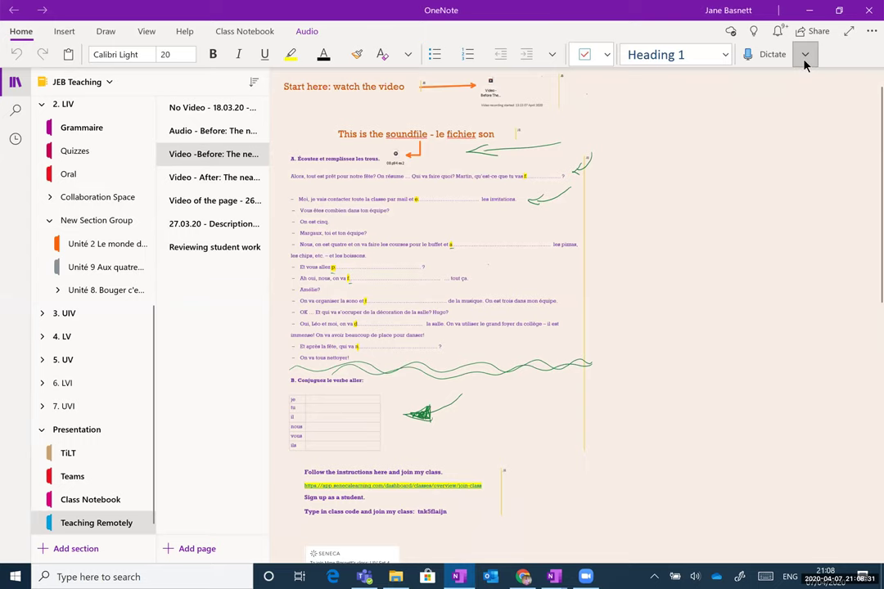
{"action": "left_click", "coordinate": [804, 57]}
{"action": "left_click", "coordinate": [733, 188]}
- Expand the Unité 8 section group and look through the 8.1d, 8.1c and 8.1b pages of "Tu aimes le sport"
{"action": "left_click", "coordinate": [115, 292]}
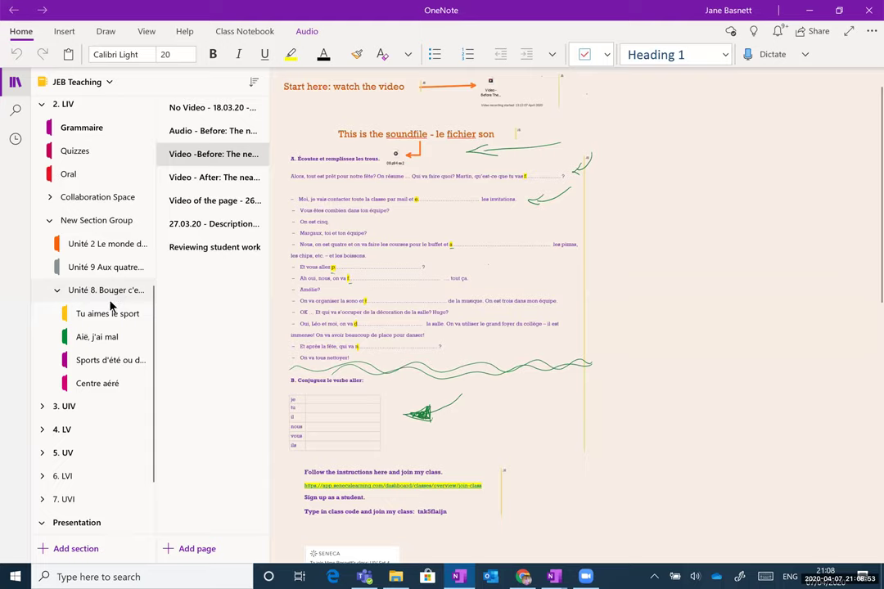
{"action": "left_click", "coordinate": [113, 312]}
{"action": "left_click", "coordinate": [211, 178]}
{"action": "left_click", "coordinate": [197, 163]}
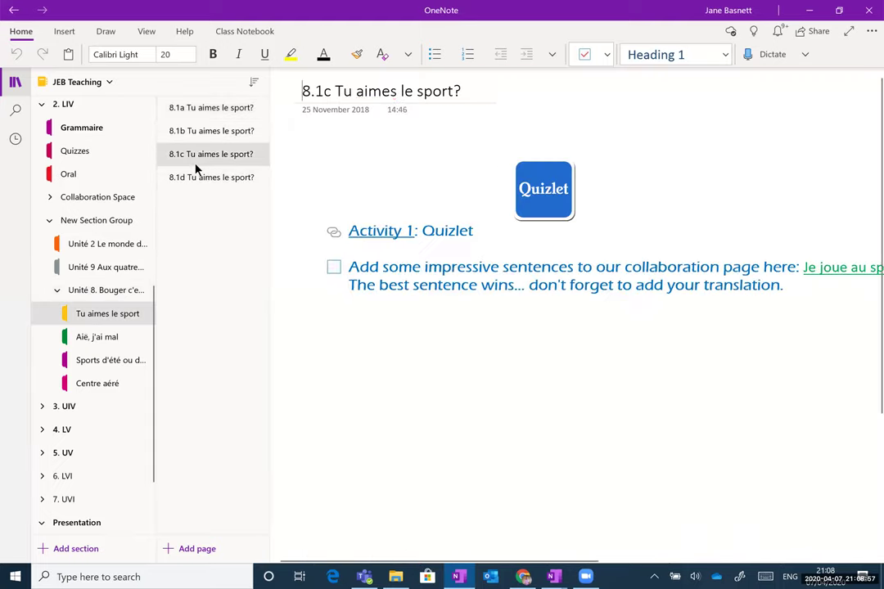
{"action": "left_click", "coordinate": [206, 133]}
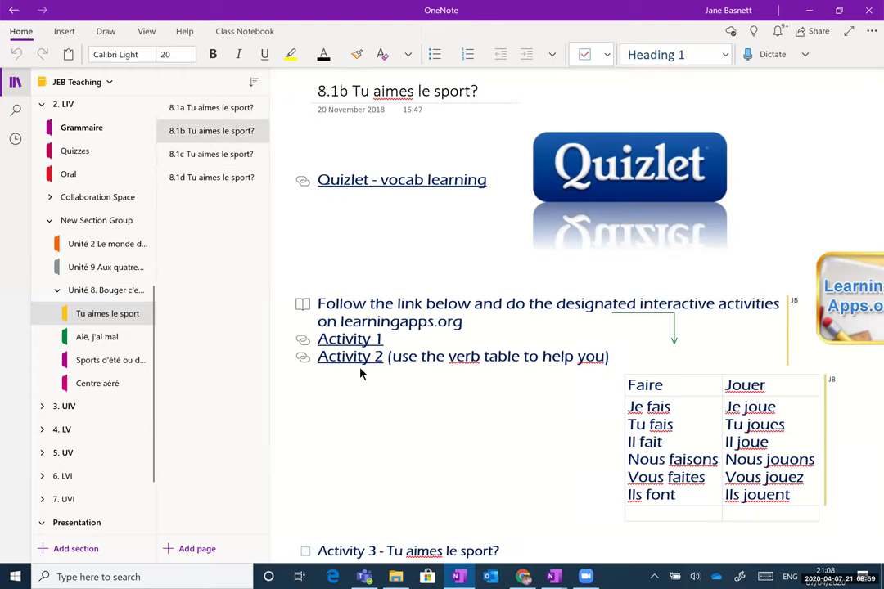
{"action": "scroll", "coordinate": [443, 419], "scroll_direction": "down", "scroll_amount": 10}
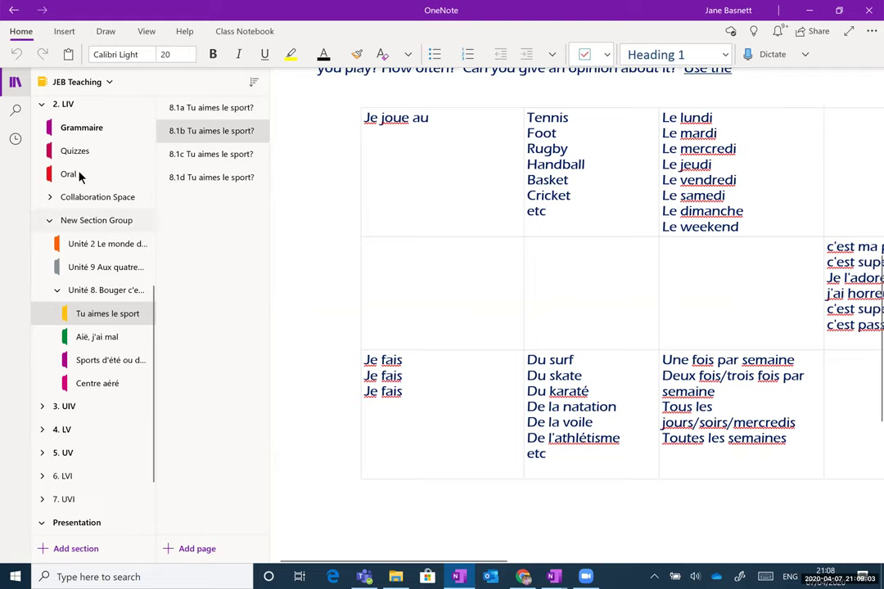
- Look through the 3.3 Les animaux section and go to exercise 2 "Écrivez l'anglais" on the 26.03.20 - Les animaux page
{"action": "scroll", "coordinate": [59, 229], "scroll_direction": "up", "scroll_amount": 5}
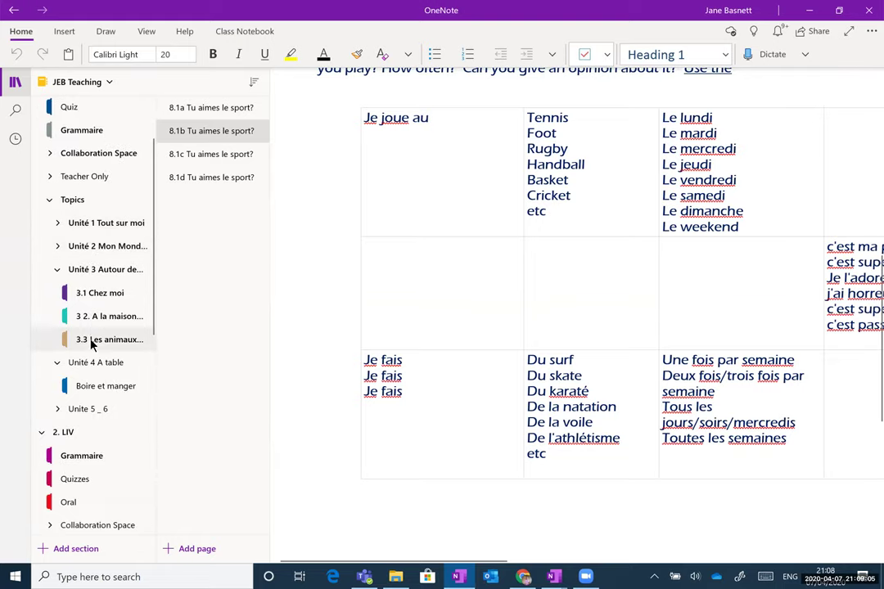
{"action": "left_click", "coordinate": [98, 342]}
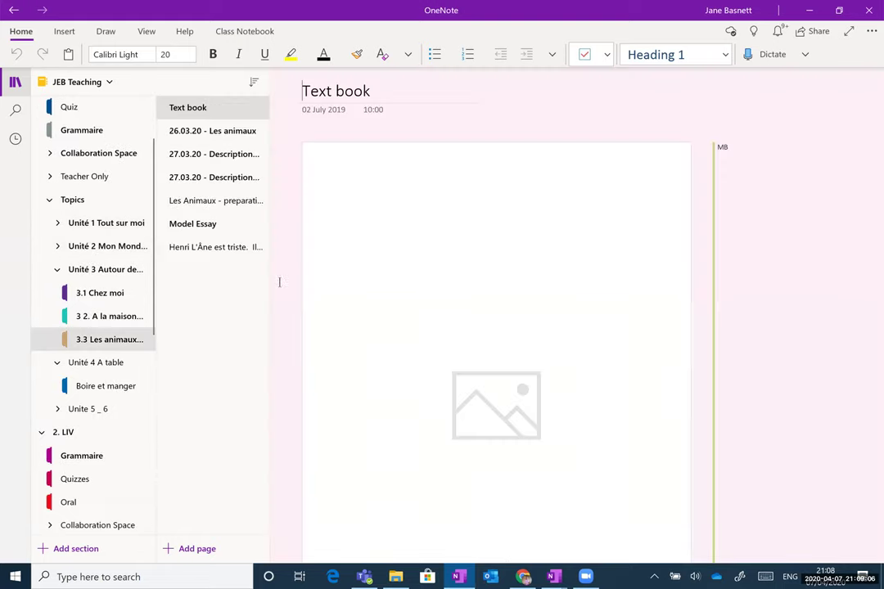
{"action": "left_click", "coordinate": [236, 178]}
{"action": "scroll", "coordinate": [503, 285], "scroll_direction": "down", "scroll_amount": 3}
{"action": "scroll", "coordinate": [503, 285], "scroll_direction": "up", "scroll_amount": 3}
{"action": "left_click", "coordinate": [241, 156]}
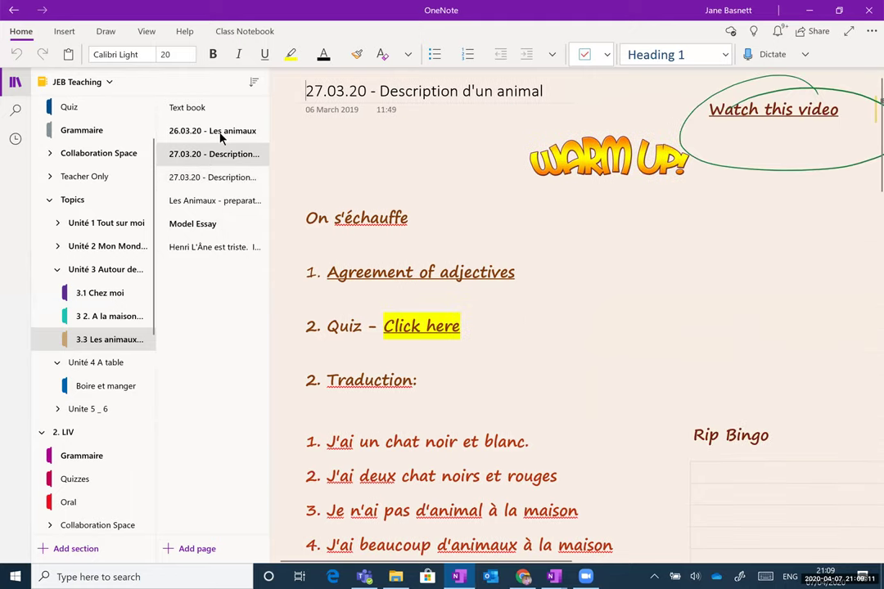
{"action": "left_click", "coordinate": [221, 134]}
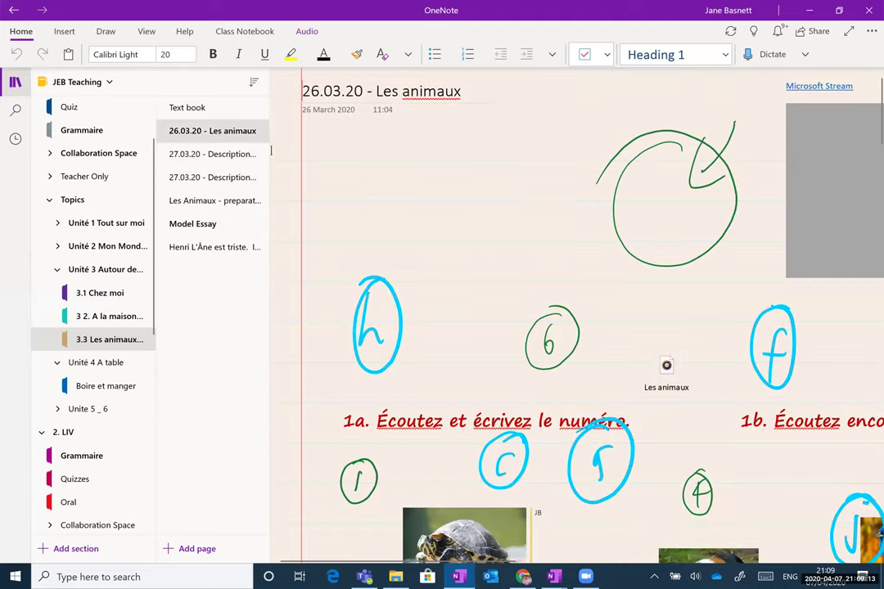
{"action": "scroll", "coordinate": [442, 245], "scroll_direction": "down", "scroll_amount": 8}
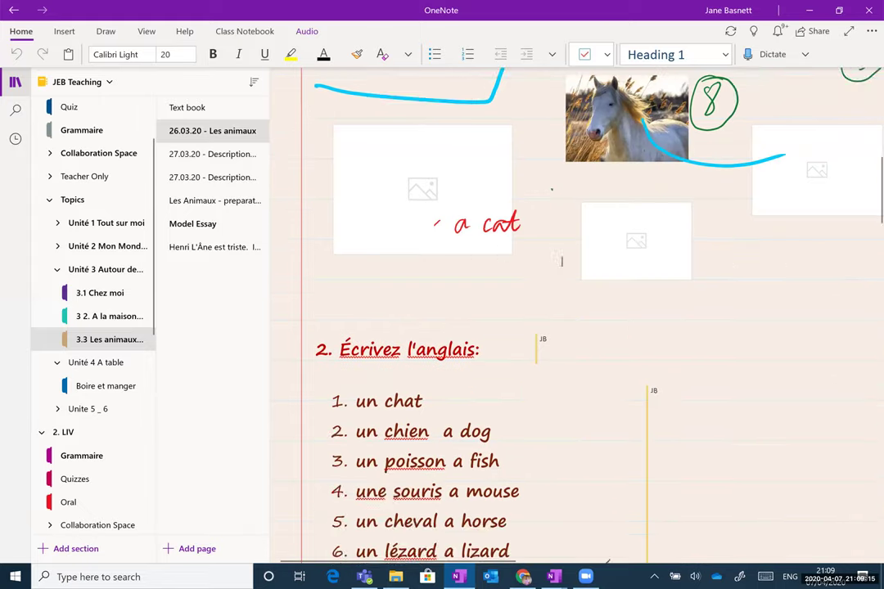
{"action": "scroll", "coordinate": [561, 261], "scroll_direction": "down", "scroll_amount": 3}
{"action": "scroll", "coordinate": [644, 294], "scroll_direction": "right", "scroll_amount": 2}
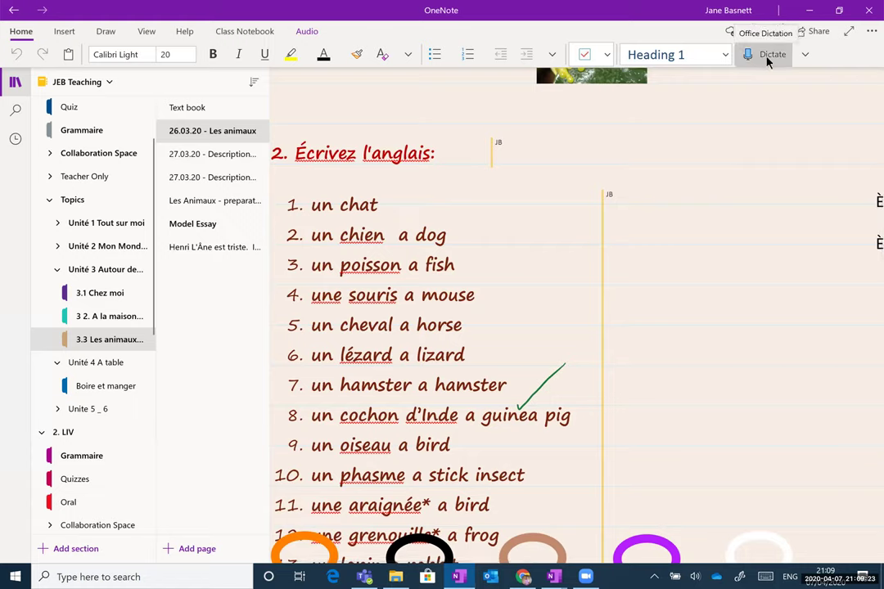
- Dictate a short French phrase into the title of the 26.03.20 - Les animaux page and stop the dictation
{"action": "left_click", "coordinate": [767, 59]}
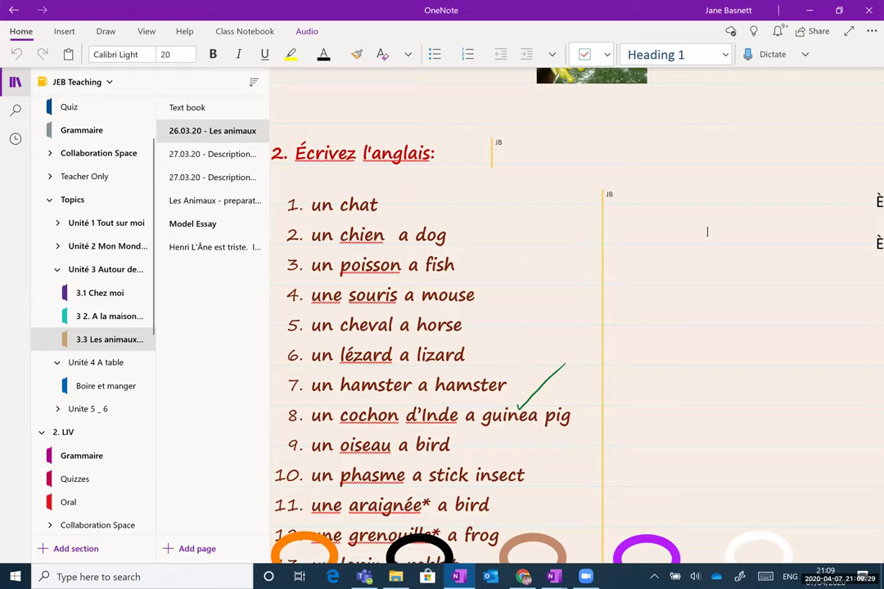
{"action": "left_click", "coordinate": [767, 54]}
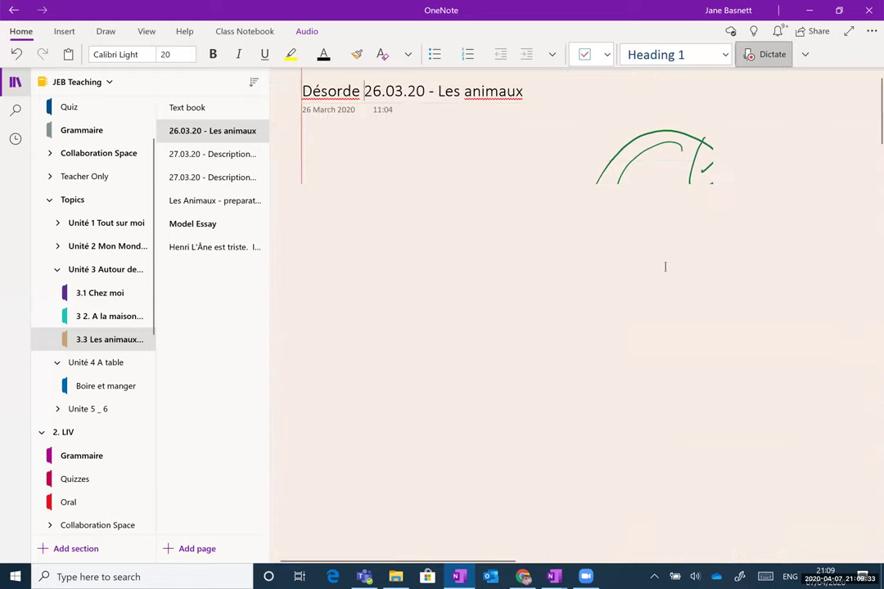
{"action": "scroll", "coordinate": [662, 252], "scroll_direction": "down", "scroll_amount": 12}
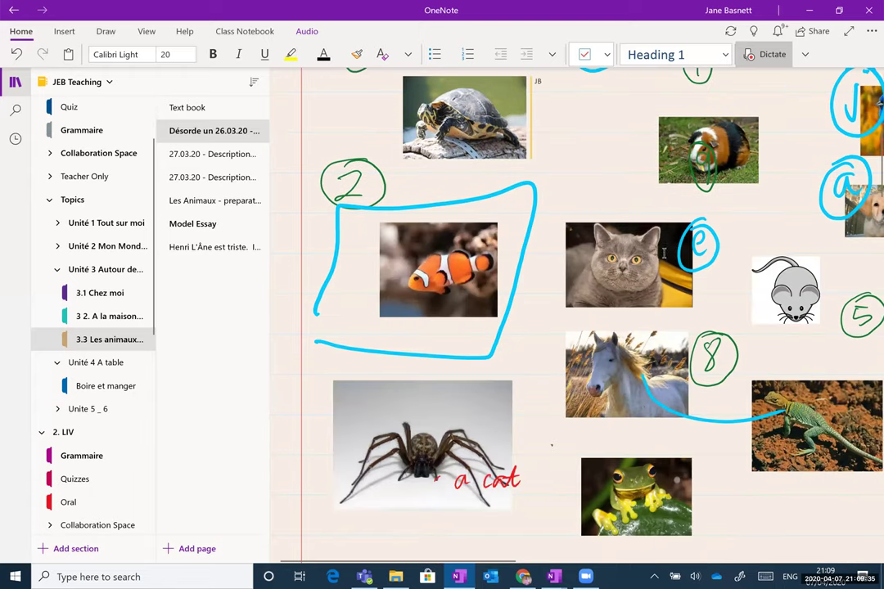
{"action": "scroll", "coordinate": [683, 334], "scroll_direction": "up", "scroll_amount": 12}
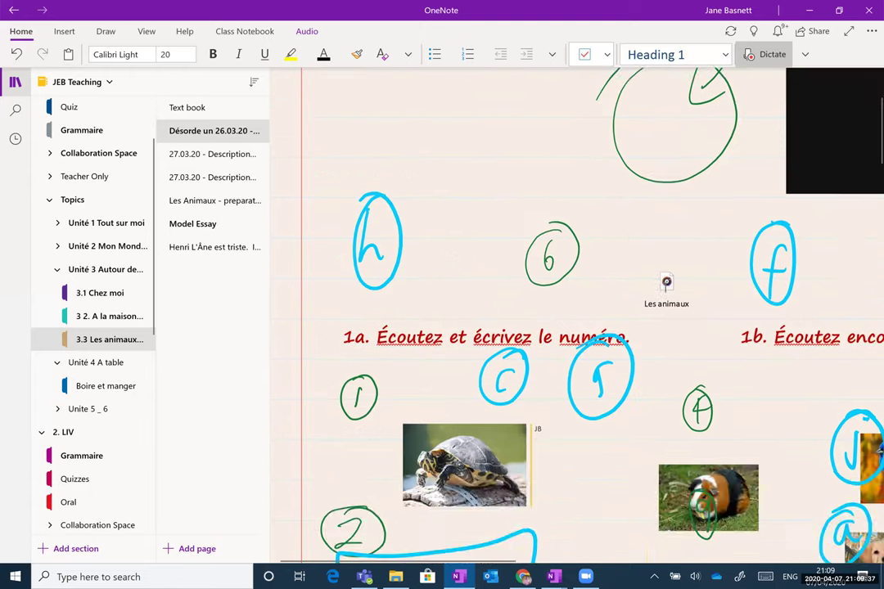
{"action": "left_click", "coordinate": [773, 62]}
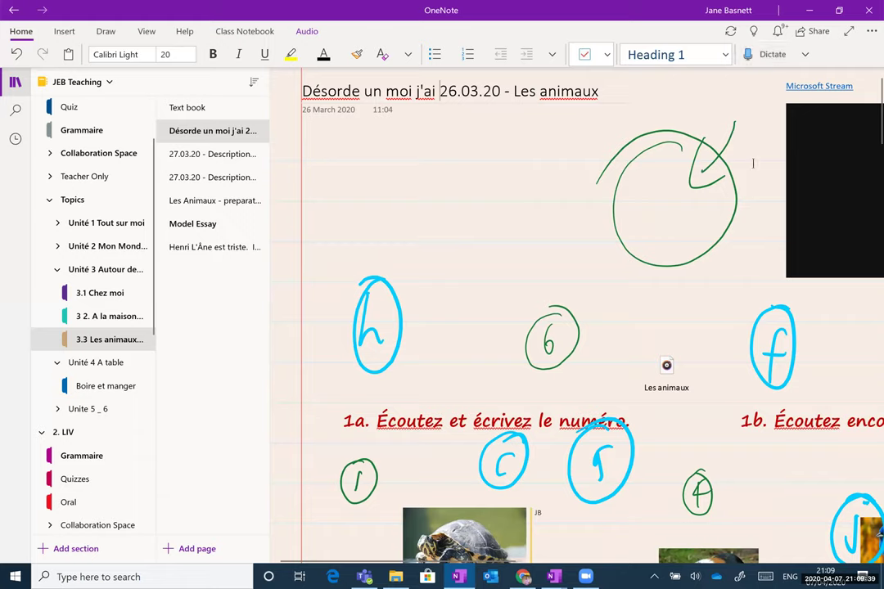
- Dictate French animal words such as "Un poisson une souris un cheval" into the blank area beside exercise 2, then stop dictating
{"action": "scroll", "coordinate": [743, 177], "scroll_direction": "down", "scroll_amount": 4}
{"action": "scroll", "coordinate": [742, 178], "scroll_direction": "down", "scroll_amount": 5}
{"action": "left_click", "coordinate": [706, 236]}
{"action": "left_click", "coordinate": [766, 57]}
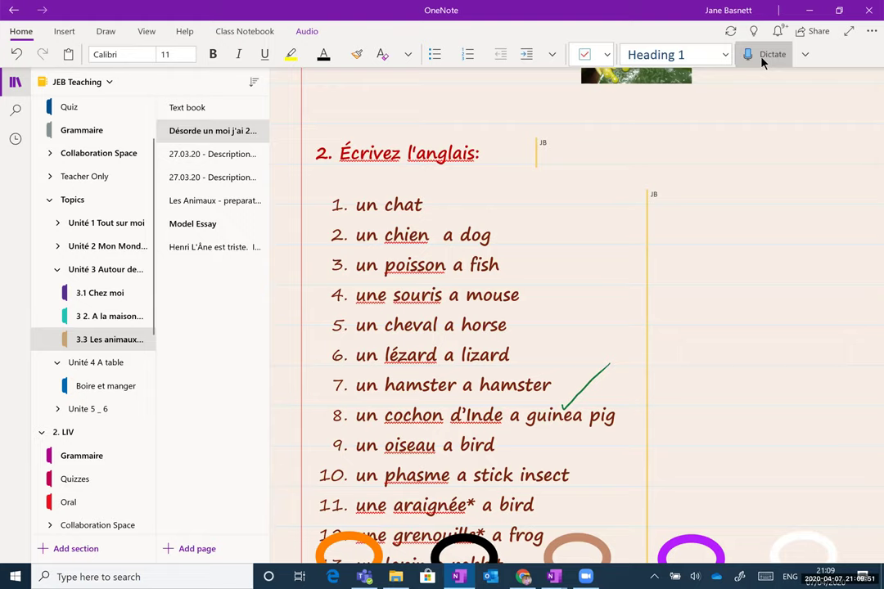
{"action": "left_click", "coordinate": [765, 59]}
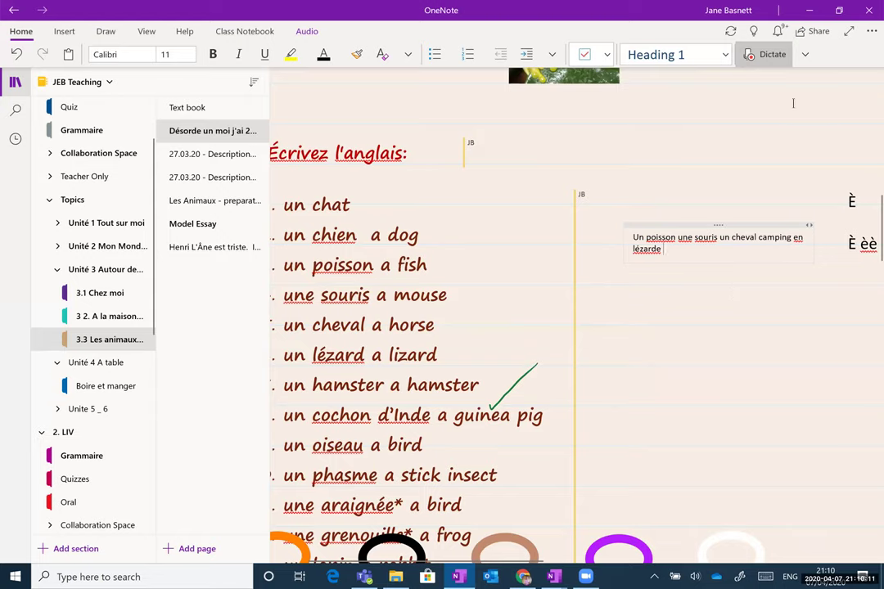
{"action": "left_click", "coordinate": [762, 60]}
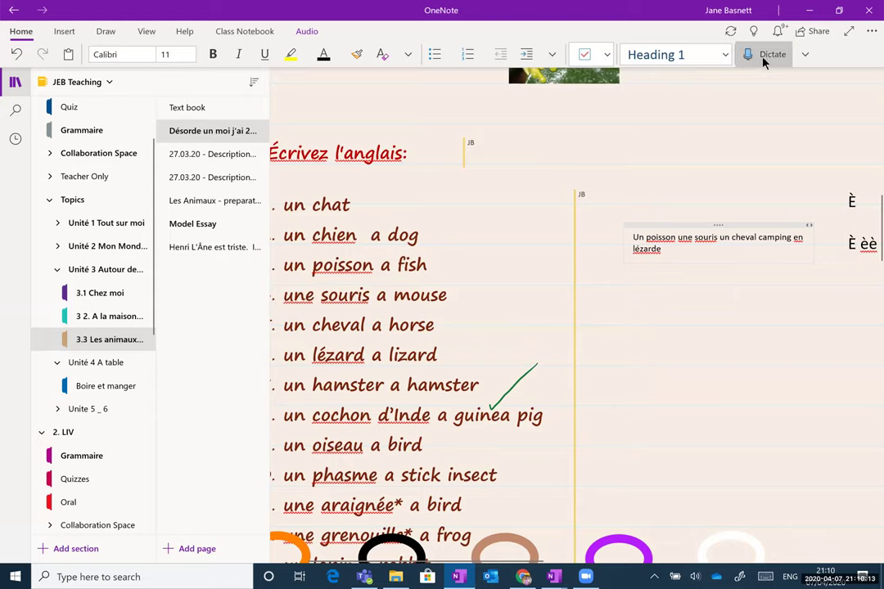
{"action": "left_click", "coordinate": [707, 258]}
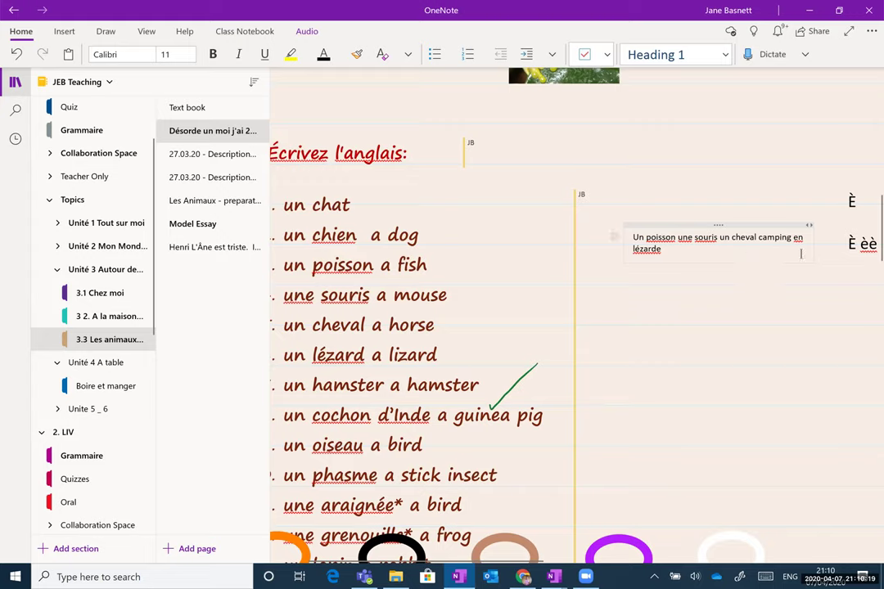
{"action": "key", "text": "BackSpace"}
- Switch to the OneNote window with the 05.12.19 page, then to Microsoft Teams
{"action": "left_click", "coordinate": [556, 576]}
{"action": "left_click", "coordinate": [614, 511]}
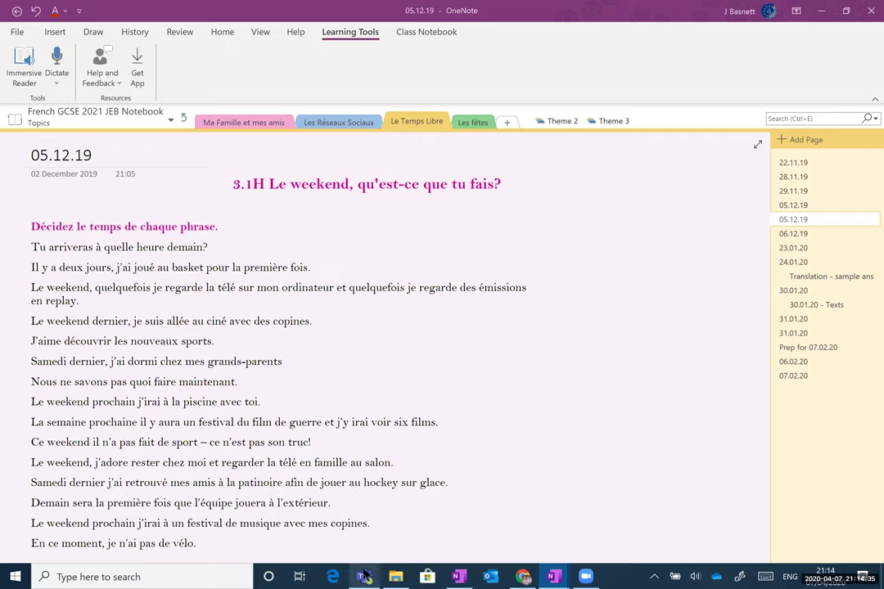
{"action": "mouse_move", "coordinate": [364, 578]}
{"action": "left_click", "coordinate": [306, 395]}
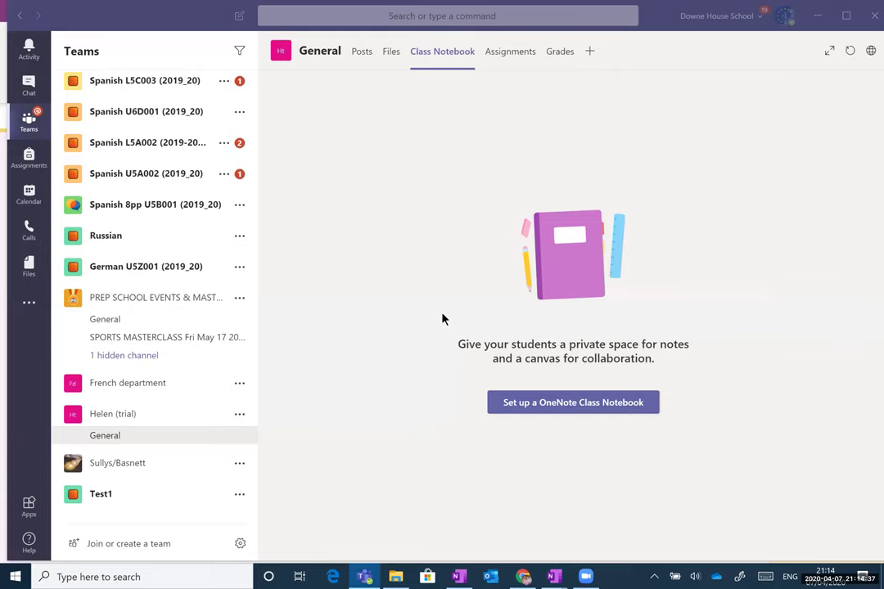
- Browse the list of teams and open the General channel of the DH Staff INSET team
{"action": "scroll", "coordinate": [175, 357], "scroll_direction": "down", "scroll_amount": 15}
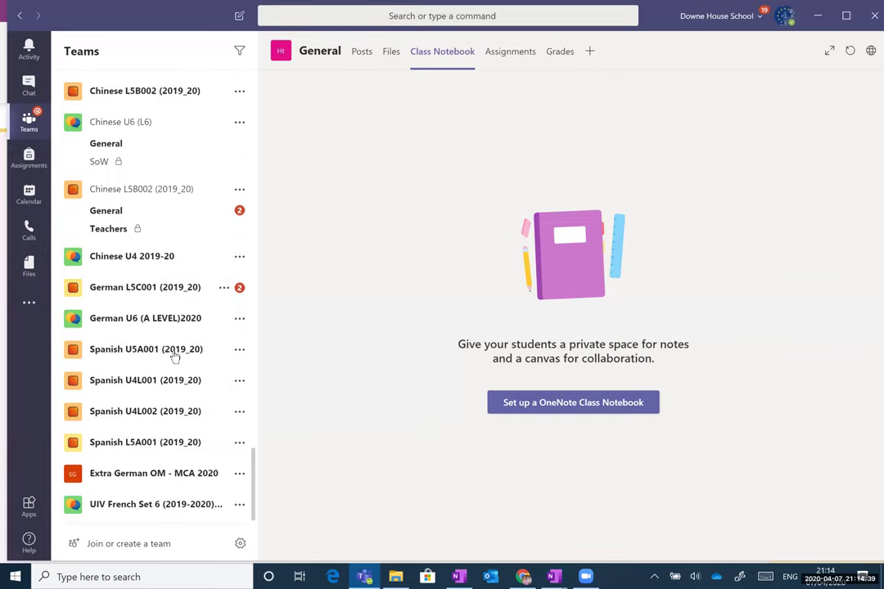
{"action": "scroll", "coordinate": [174, 355], "scroll_direction": "up", "scroll_amount": 5}
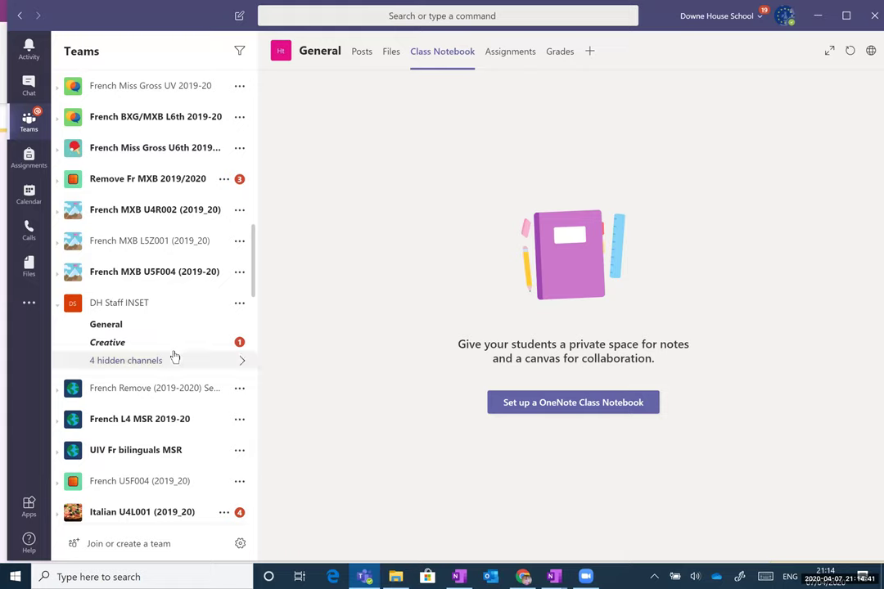
{"action": "scroll", "coordinate": [154, 391], "scroll_direction": "up", "scroll_amount": 5}
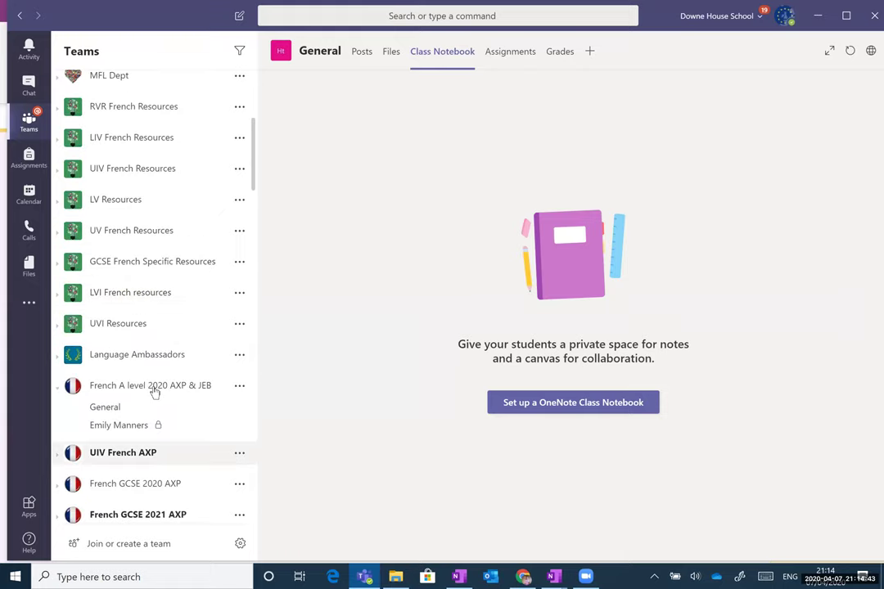
{"action": "scroll", "coordinate": [154, 391], "scroll_direction": "down", "scroll_amount": 5}
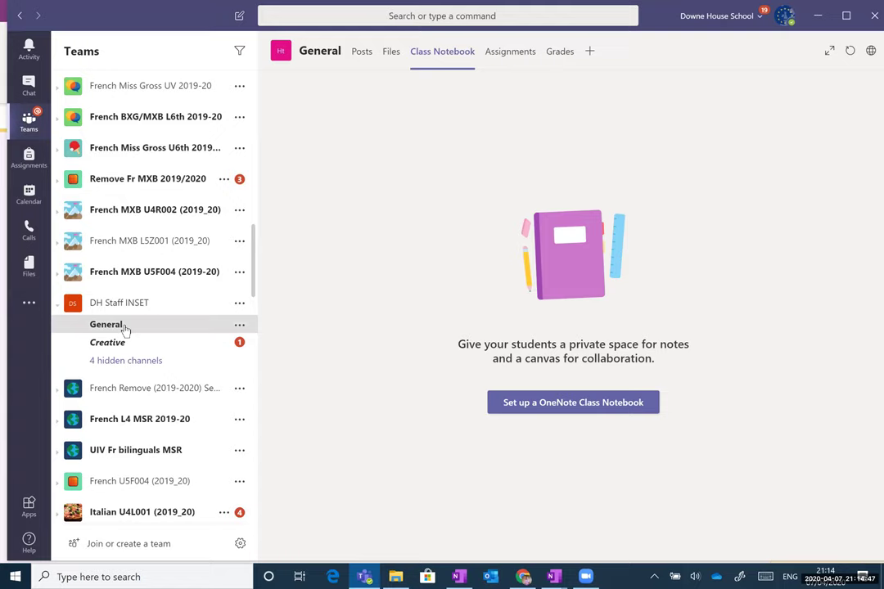
{"action": "left_click", "coordinate": [125, 328]}
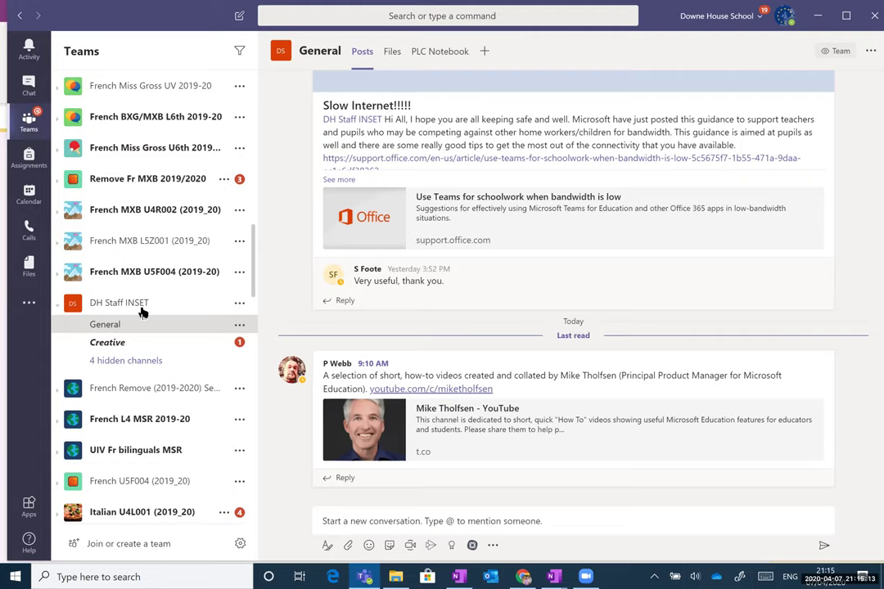
- Show the channel notification settings for DH Staff INSET's General channel and close them without saving
{"action": "left_click", "coordinate": [870, 54]}
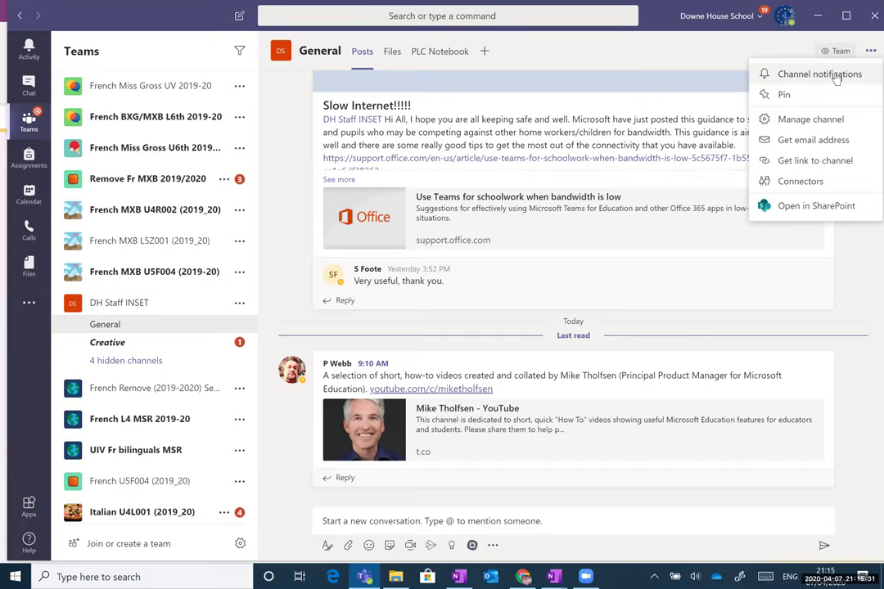
{"action": "left_click", "coordinate": [703, 62]}
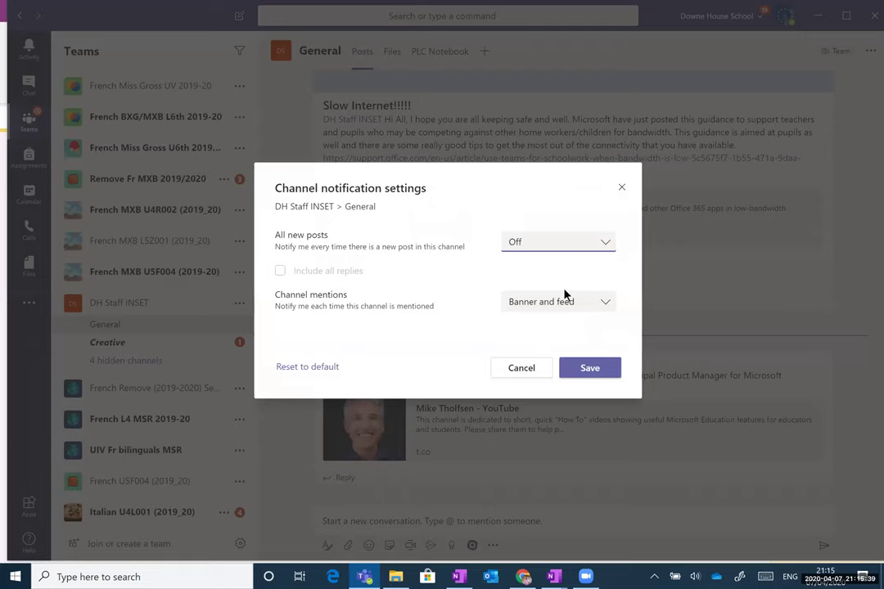
{"action": "left_click", "coordinate": [530, 369]}
{"action": "scroll", "coordinate": [237, 113], "scroll_direction": "down", "scroll_amount": 2}
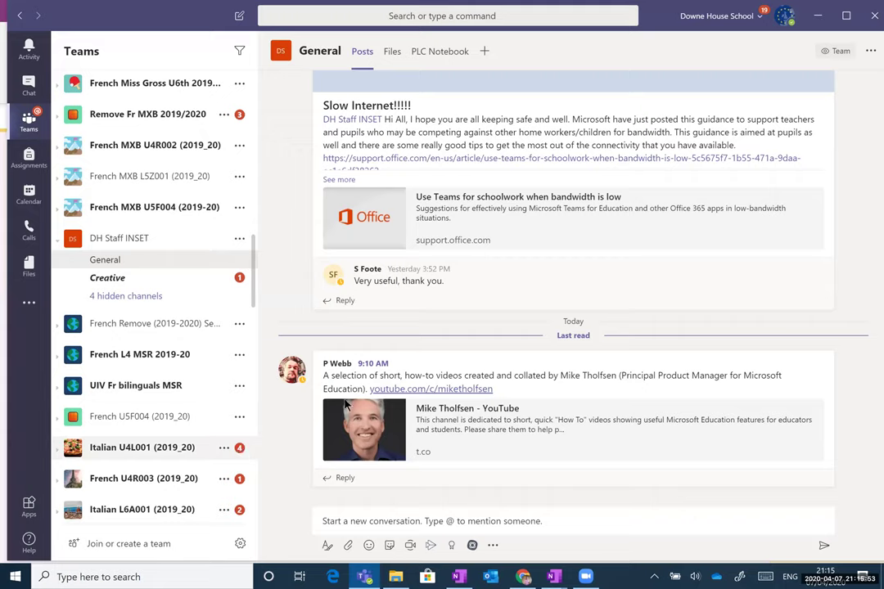
{"action": "mouse_move", "coordinate": [350, 396]}
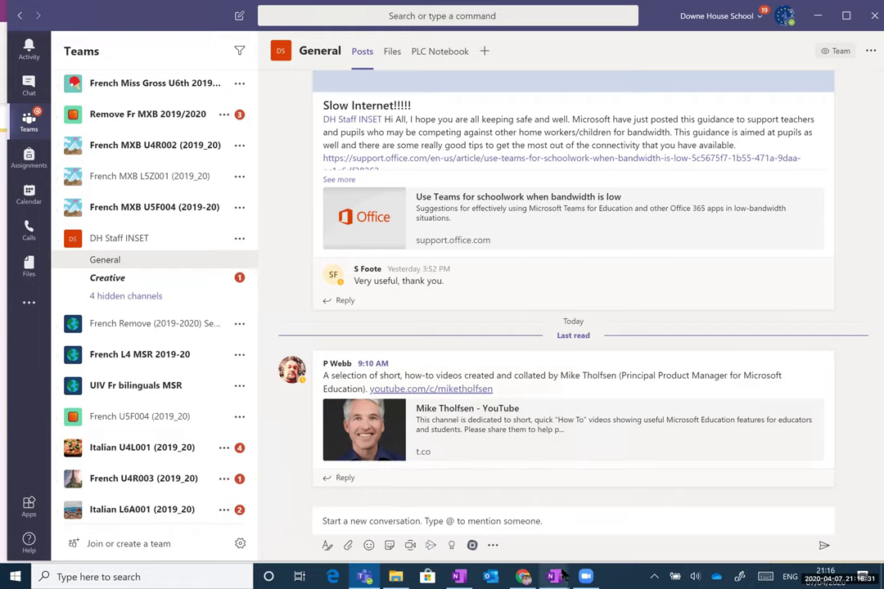
- Switch back to the OneNote windows with the 05.12.19 page and open the JEB Teaching notebook
{"action": "mouse_move", "coordinate": [556, 576]}
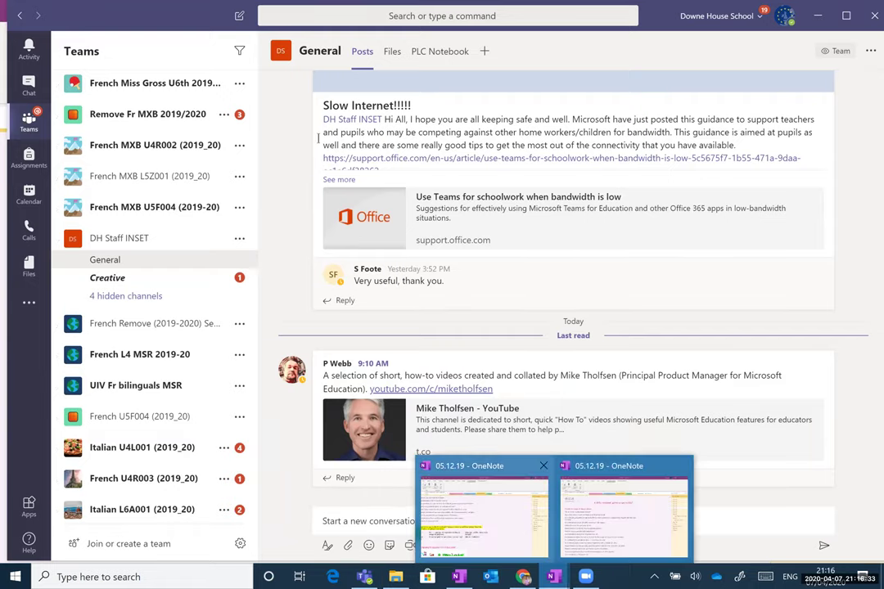
{"action": "left_click", "coordinate": [483, 508]}
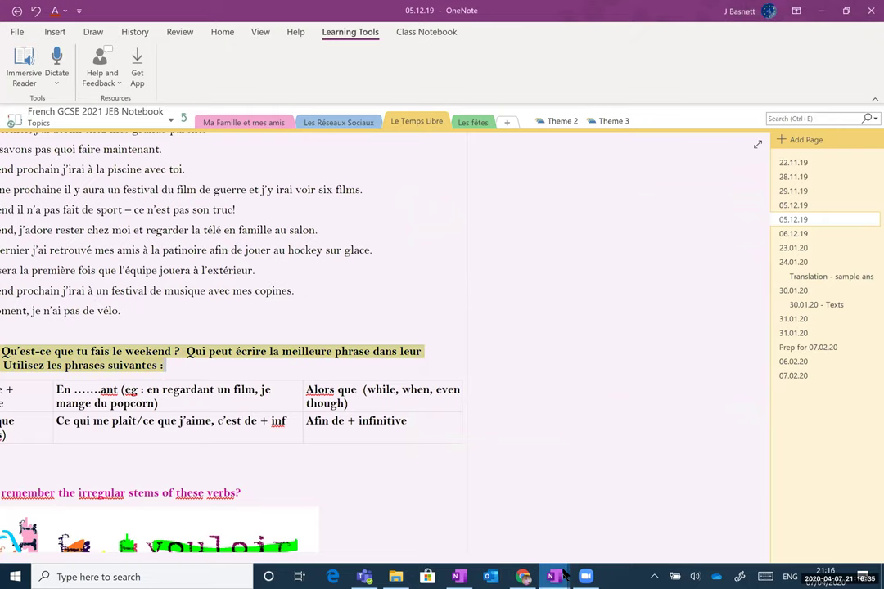
{"action": "mouse_move", "coordinate": [562, 577]}
{"action": "left_click", "coordinate": [462, 491]}
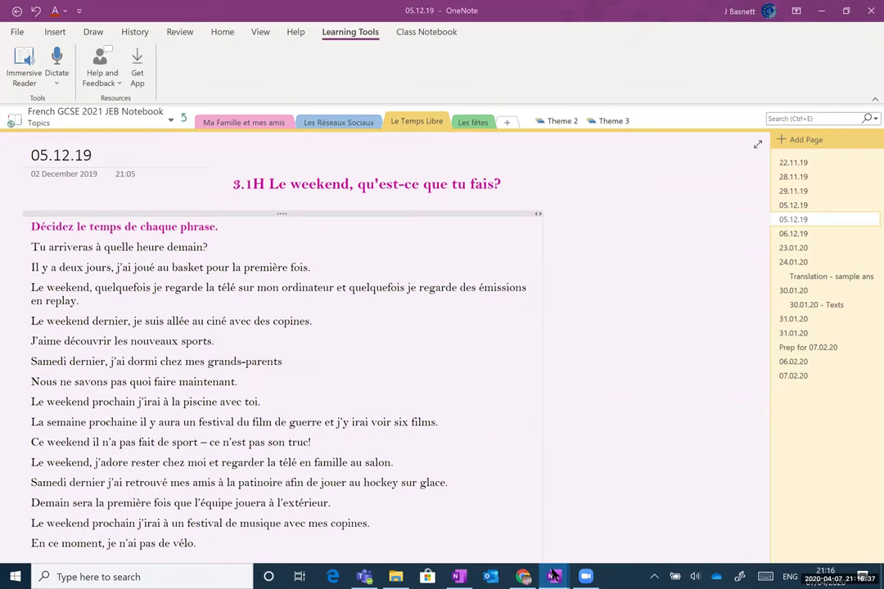
{"action": "left_click", "coordinate": [472, 491]}
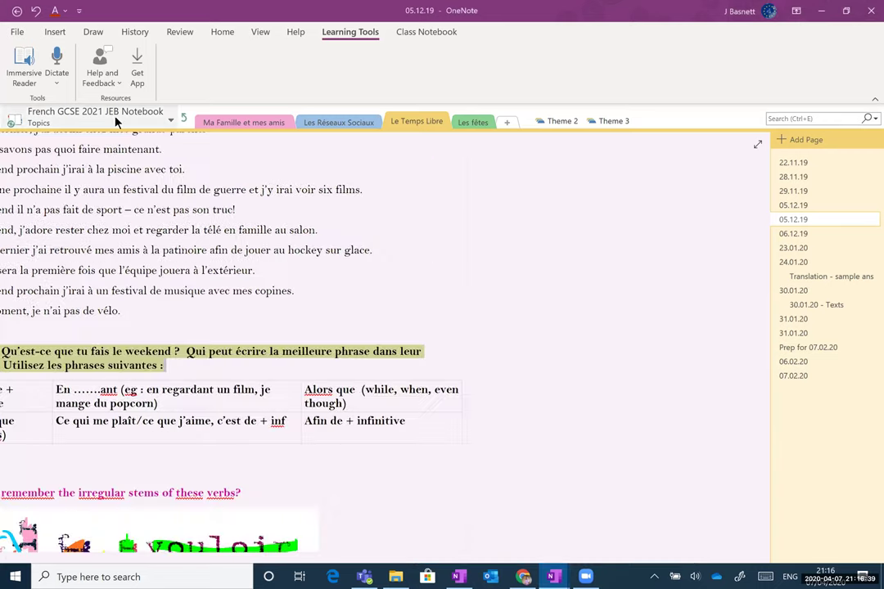
{"action": "left_click", "coordinate": [116, 122]}
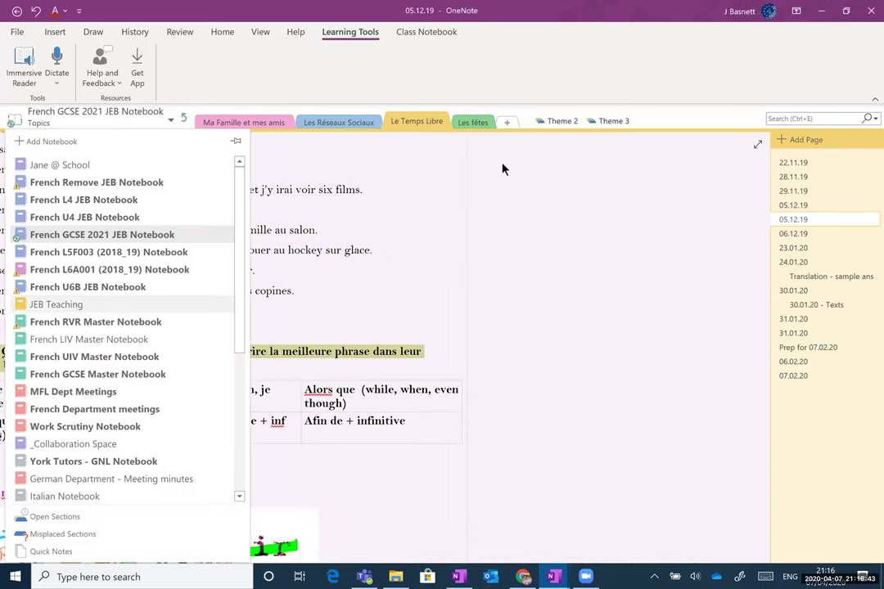
{"action": "left_click", "coordinate": [56, 303]}
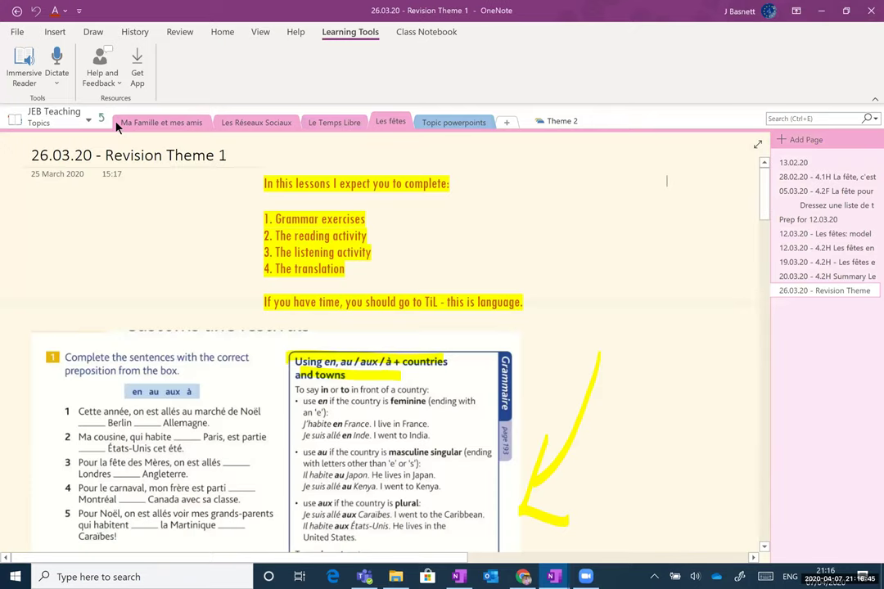
- Go to the Presentation section group and open the Assignments - Teacher i/c page in the Teams section
{"action": "left_click", "coordinate": [103, 120]}
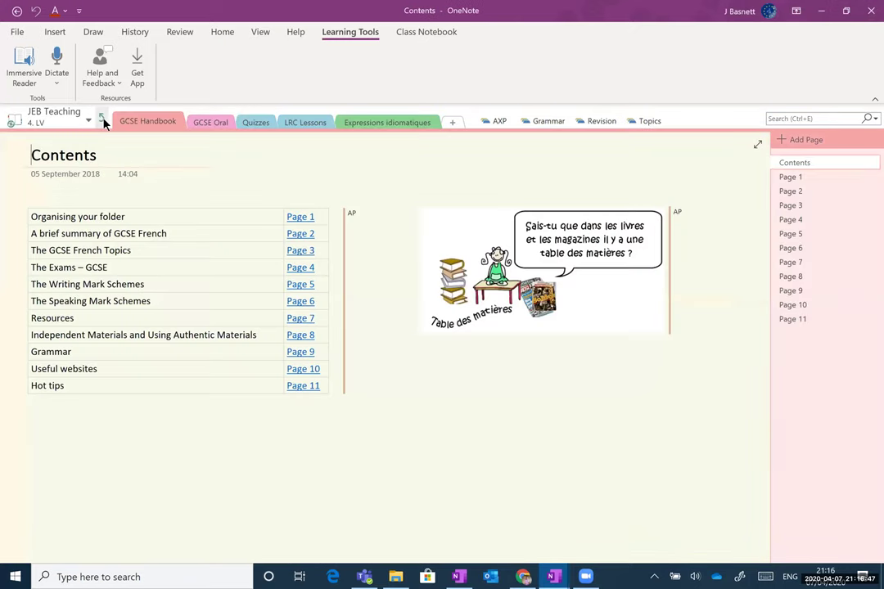
{"action": "left_click", "coordinate": [102, 120]}
{"action": "left_click", "coordinate": [517, 122]}
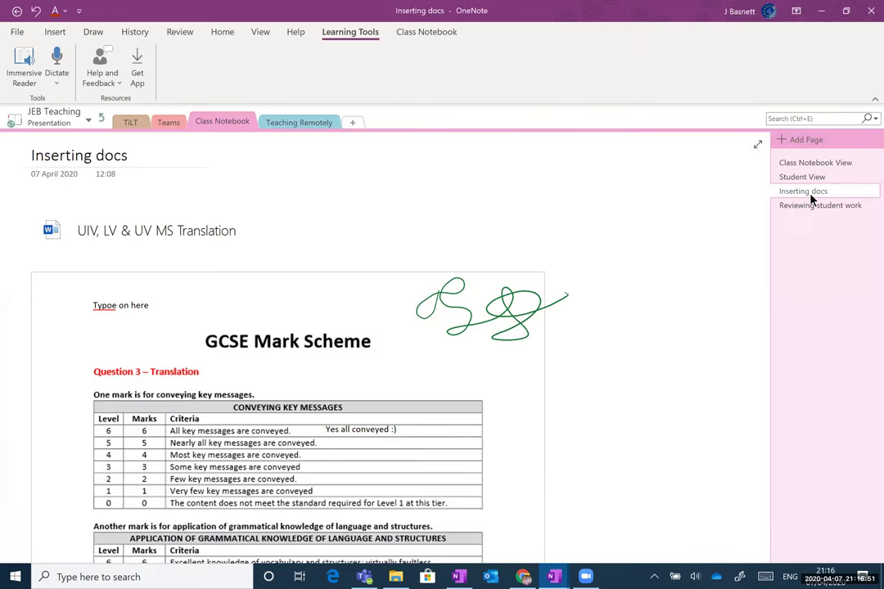
{"action": "left_click", "coordinate": [168, 123]}
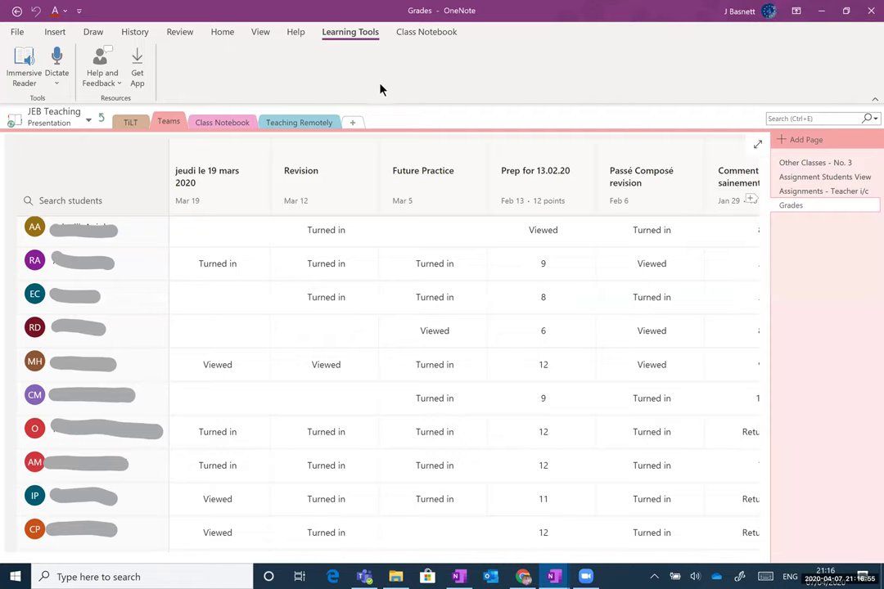
{"action": "left_click", "coordinate": [784, 191]}
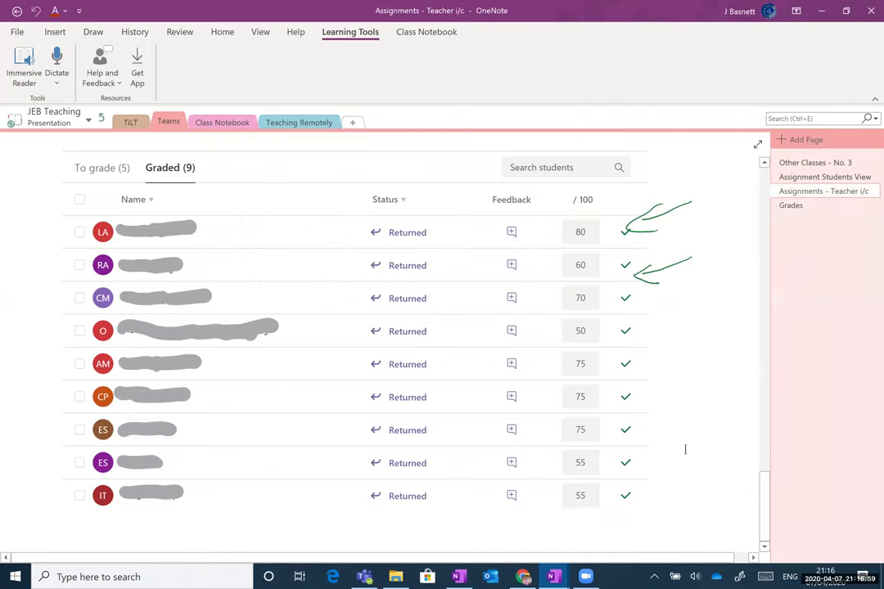
- Examine the screenshots of the "Le futur proche" assignment post, including the Share to Outlook option for its reply
{"action": "scroll", "coordinate": [751, 418], "scroll_direction": "up", "scroll_amount": 5}
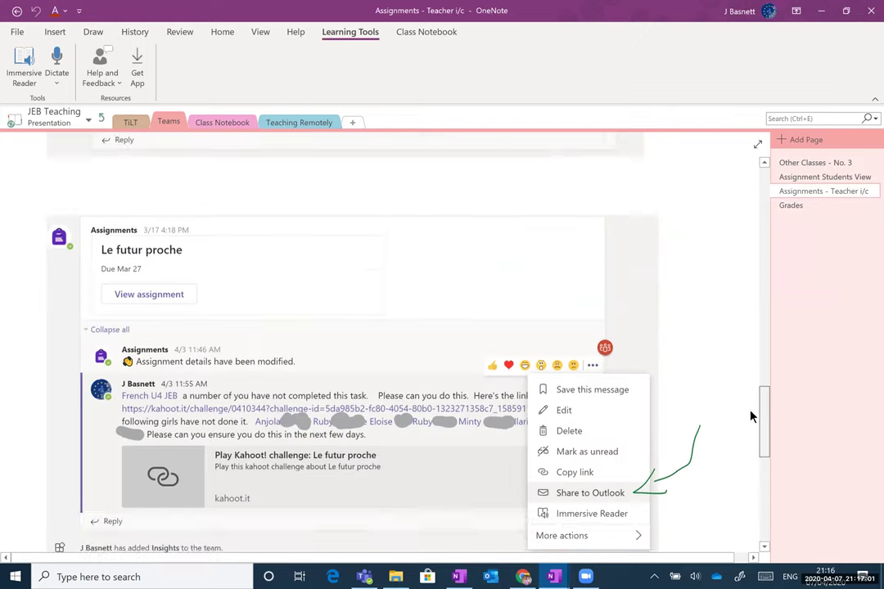
{"action": "scroll", "coordinate": [751, 416], "scroll_direction": "down", "scroll_amount": 1}
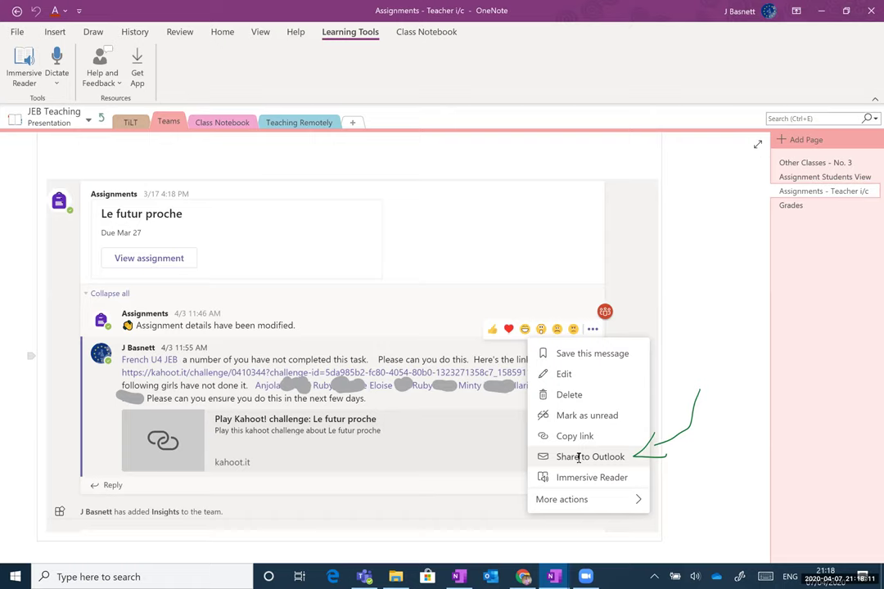
{"action": "left_click", "coordinate": [381, 391]}
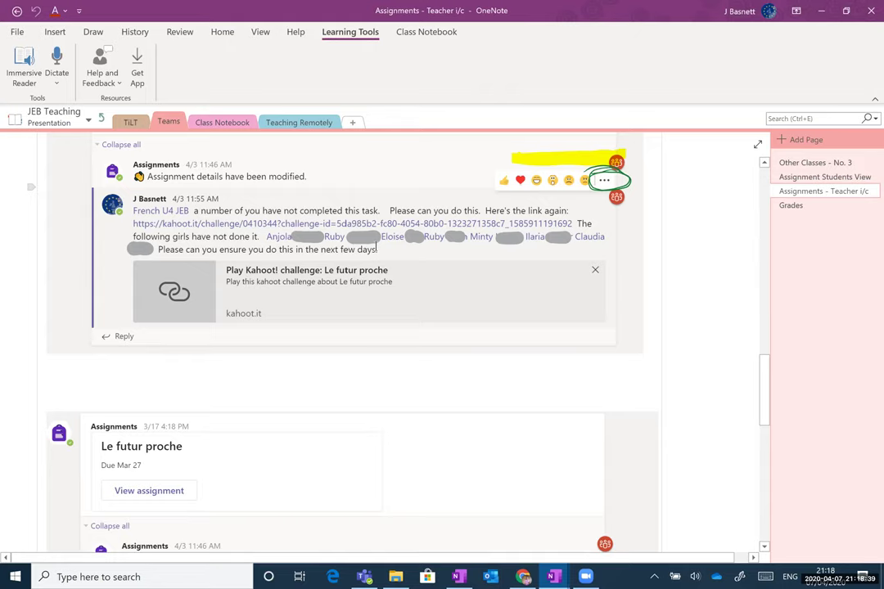
- Switch to Microsoft Teams and look through the whole list of teams, down to Hidden teams and back to French Remove JEB
{"action": "left_click", "coordinate": [364, 577]}
{"action": "scroll", "coordinate": [155, 229], "scroll_direction": "up", "scroll_amount": 10}
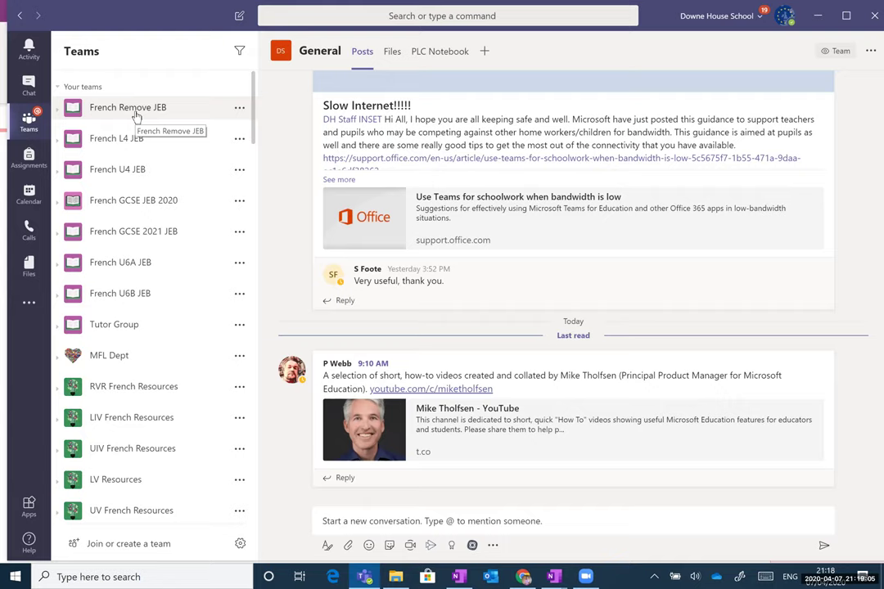
{"action": "scroll", "coordinate": [164, 415], "scroll_direction": "down", "scroll_amount": 20}
{"action": "scroll", "coordinate": [163, 415], "scroll_direction": "down", "scroll_amount": 10}
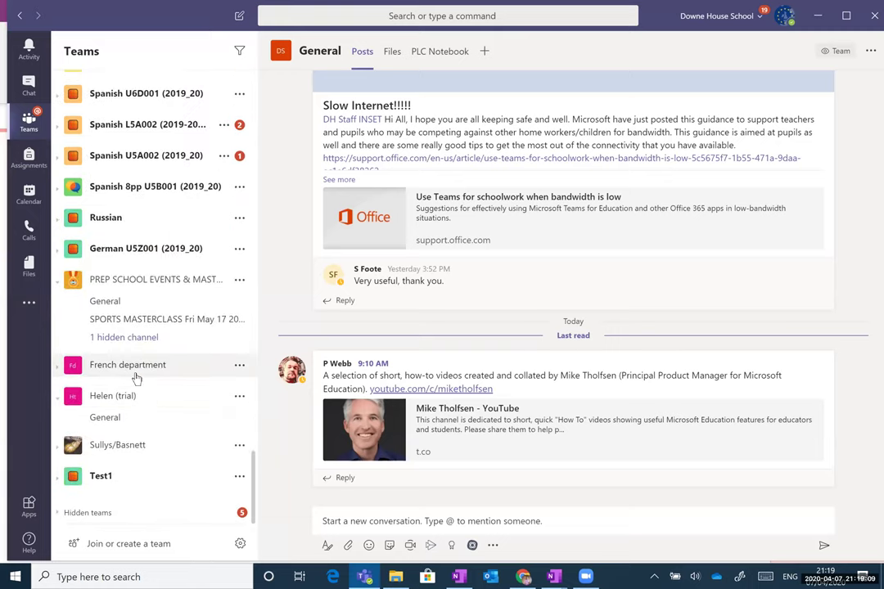
{"action": "scroll", "coordinate": [137, 378], "scroll_direction": "up", "scroll_amount": 20}
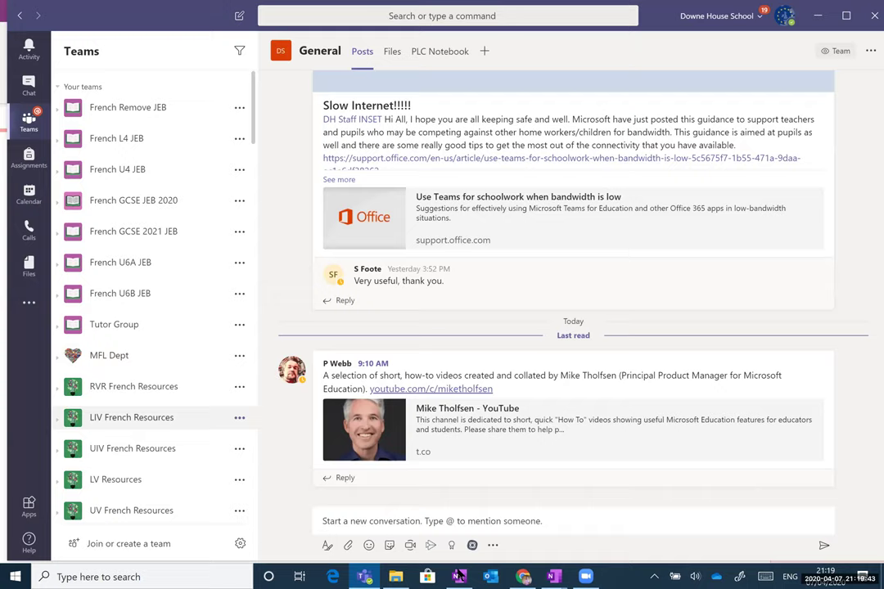
- Show the Microsoft Office Home page in Chrome, and return to the OneNote window with the Assignments - Teacher i/c page
{"action": "key", "text": "alt+Tab"}
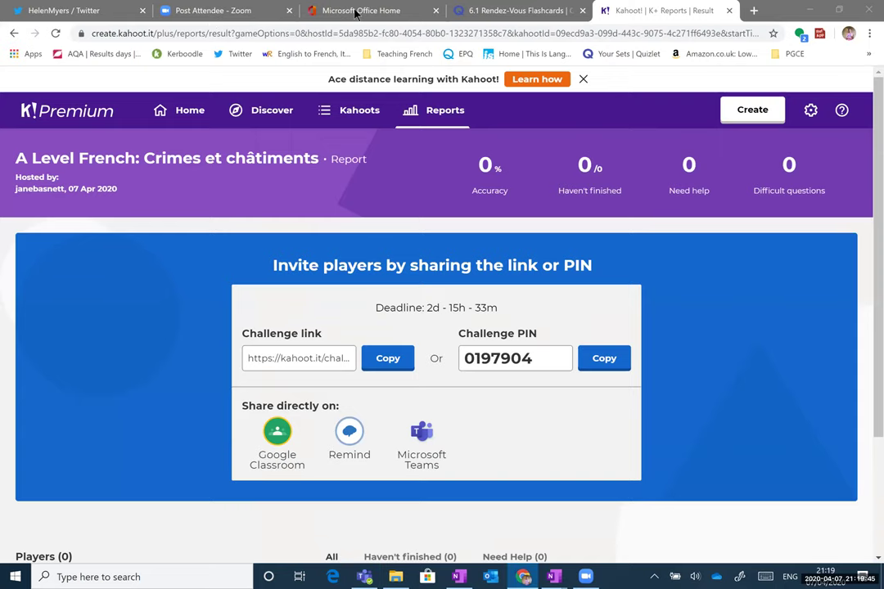
{"action": "key", "text": "ctrl+3"}
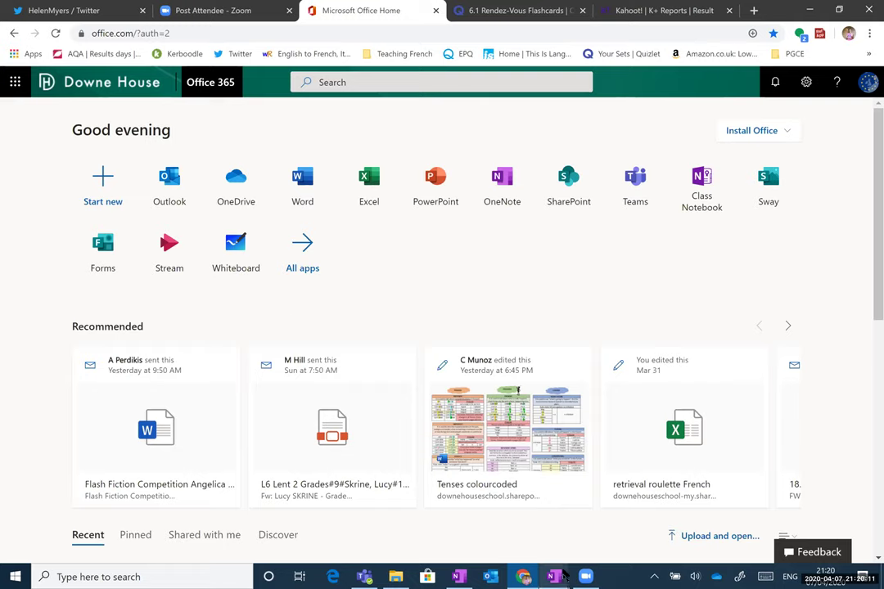
{"action": "mouse_move", "coordinate": [559, 577]}
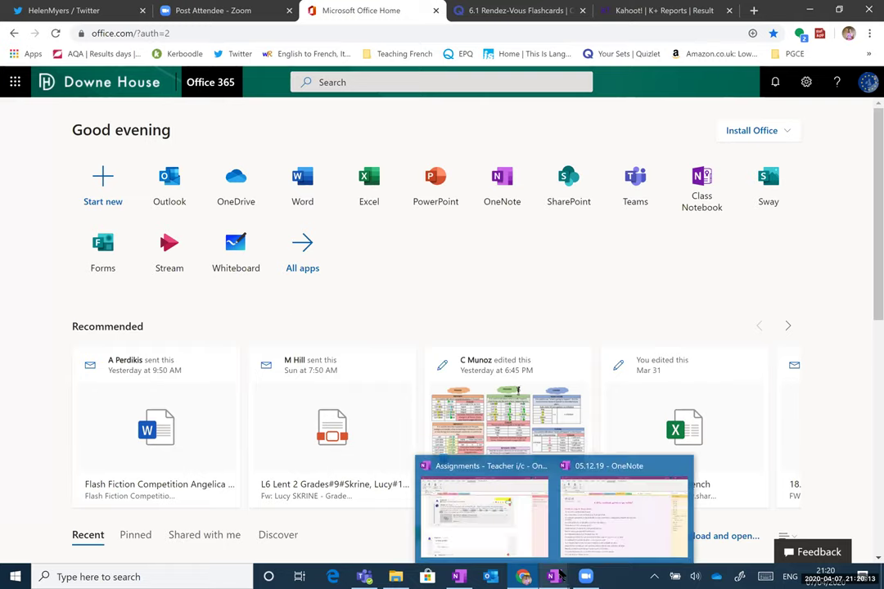
{"action": "left_click", "coordinate": [495, 540]}
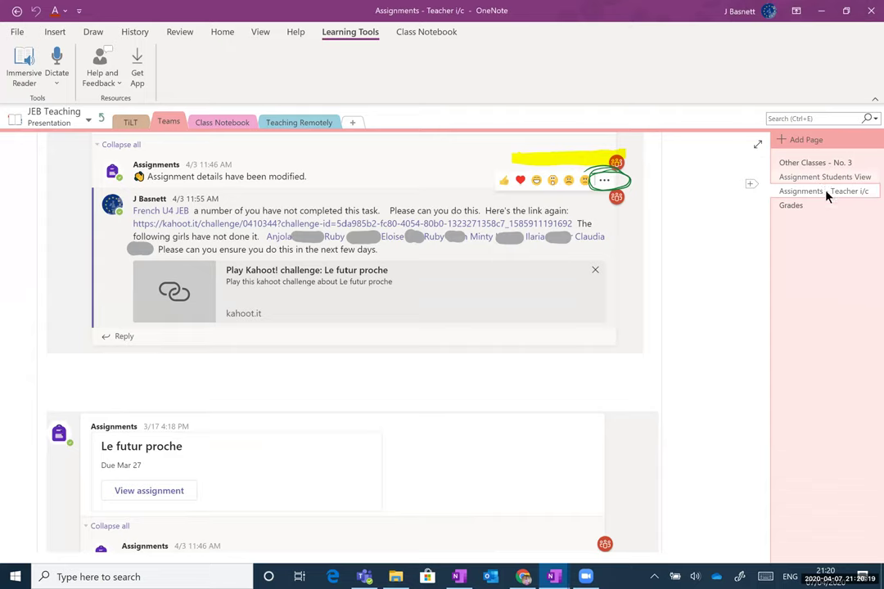
- Review the list of students who have not turned in the assignment and open the Grades page in the Teams section
{"action": "scroll", "coordinate": [627, 290], "scroll_direction": "up", "scroll_amount": 2}
{"action": "scroll", "coordinate": [627, 289], "scroll_direction": "up", "scroll_amount": 6}
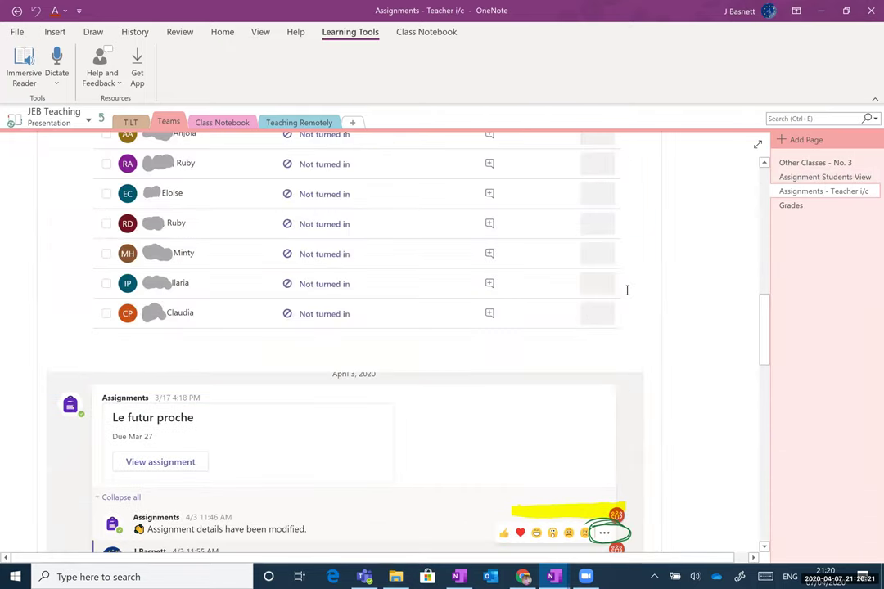
{"action": "left_click", "coordinate": [787, 207]}
{"action": "scroll", "coordinate": [327, 343], "scroll_direction": "right", "scroll_amount": 3}
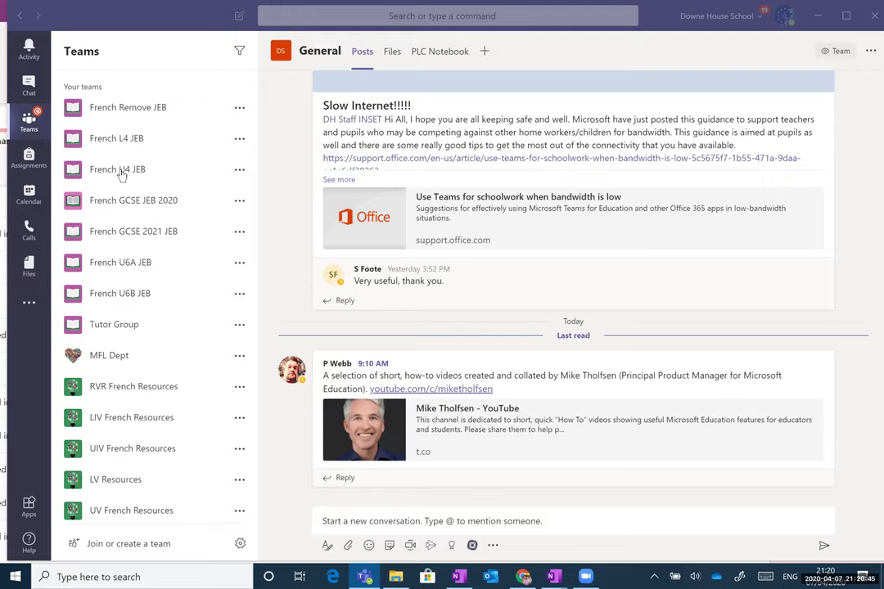
- Open the French U4 JEB team in Teams and open the reply box under the "Comment vivre sainement" assignment post
{"action": "left_click", "coordinate": [120, 172]}
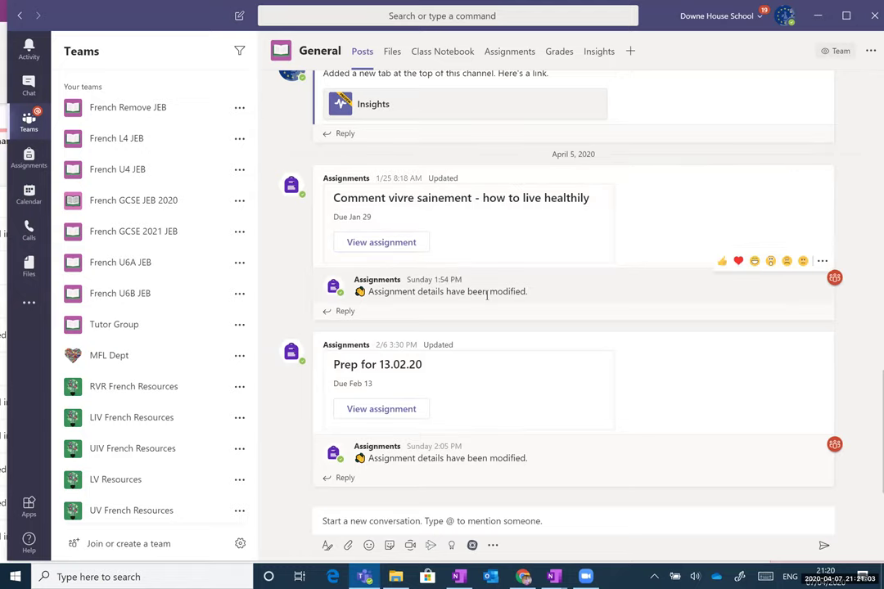
{"action": "left_click", "coordinate": [487, 296]}
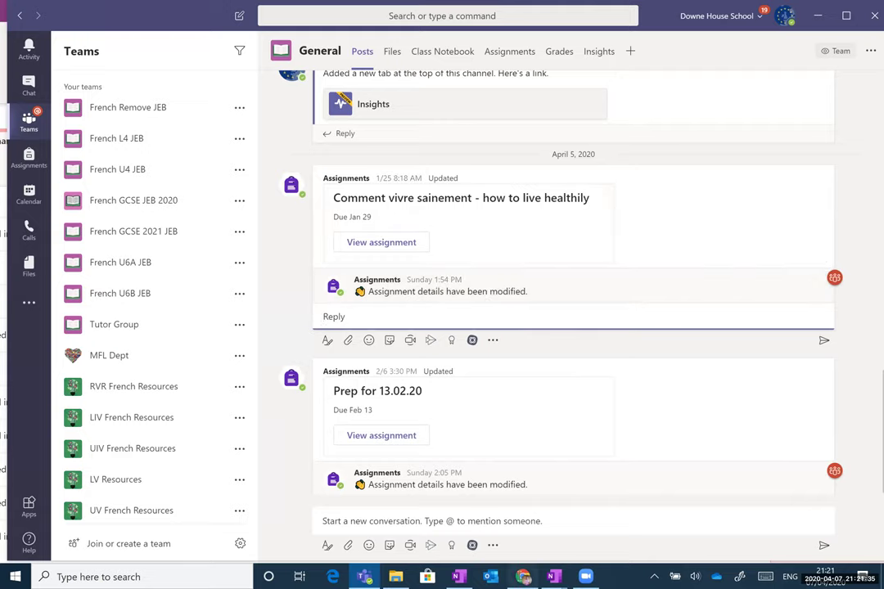
- Switch to Kahoot in Chrome and browse the My Kahoots list down to the "L'université et le monde du travail" quiz
{"action": "key", "text": "alt+Tab"}
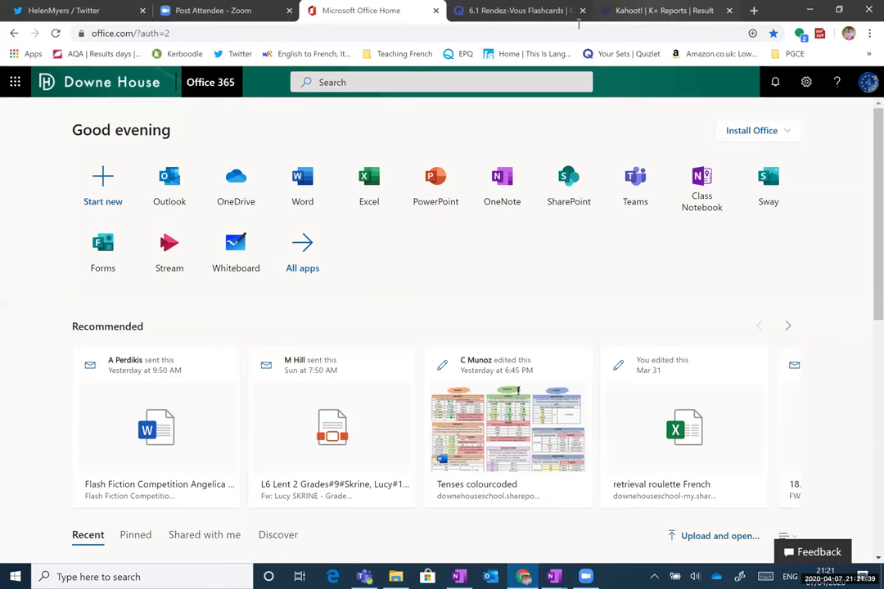
{"action": "left_click", "coordinate": [652, 10]}
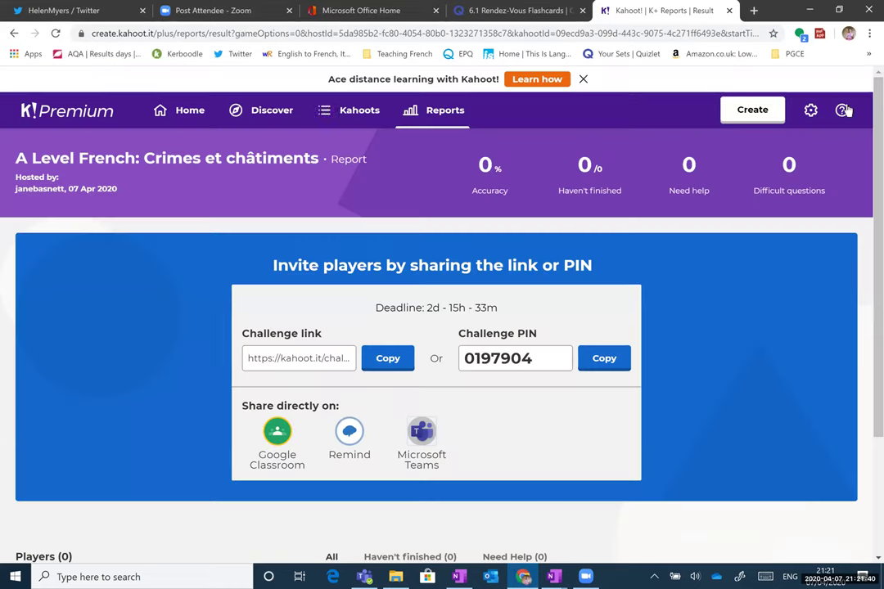
{"action": "left_click", "coordinate": [357, 118]}
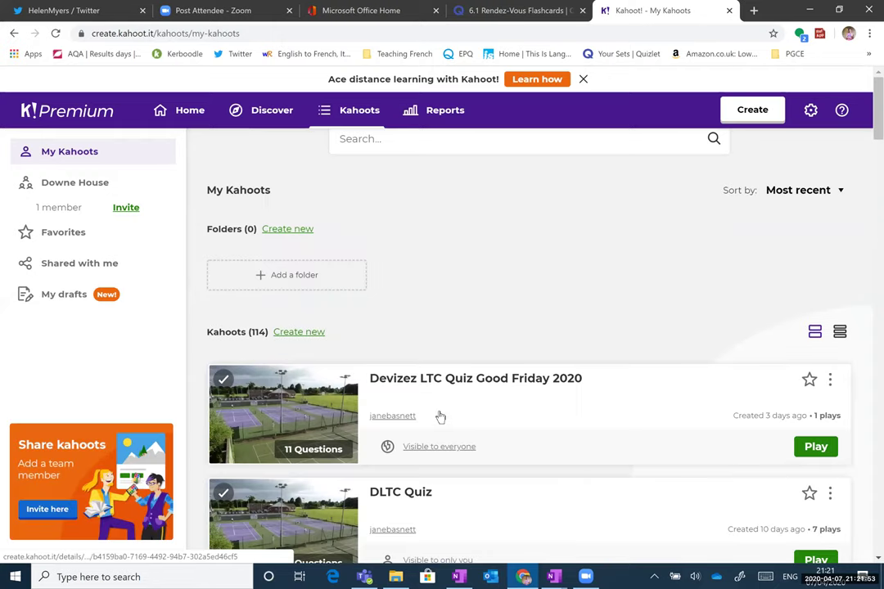
{"action": "scroll", "coordinate": [440, 417], "scroll_direction": "down", "scroll_amount": 10}
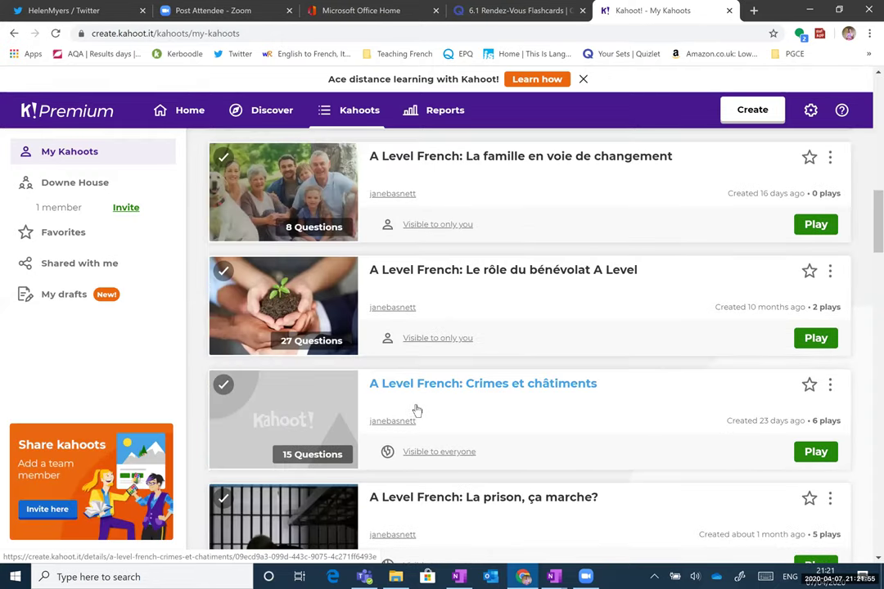
{"action": "scroll", "coordinate": [484, 415], "scroll_direction": "down", "scroll_amount": 5}
{"action": "left_click", "coordinate": [505, 384]}
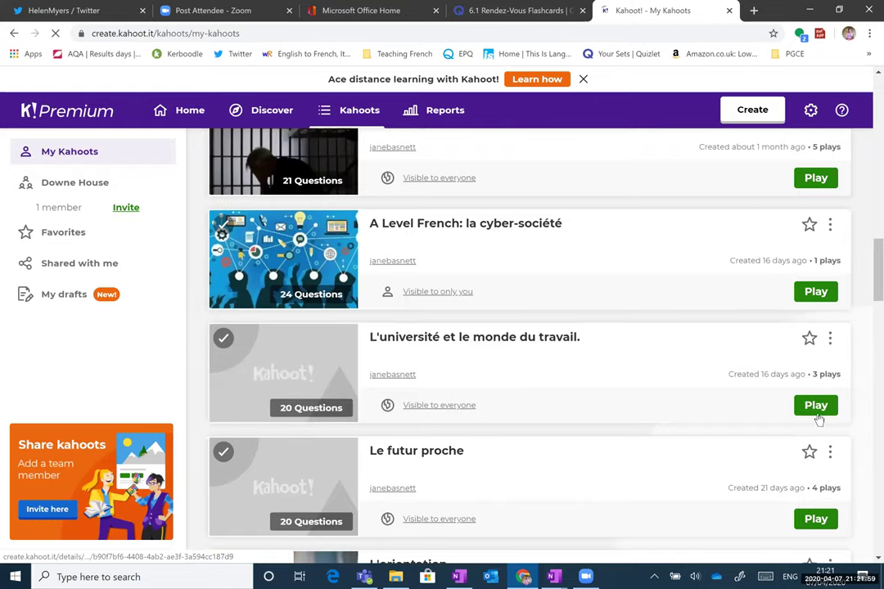
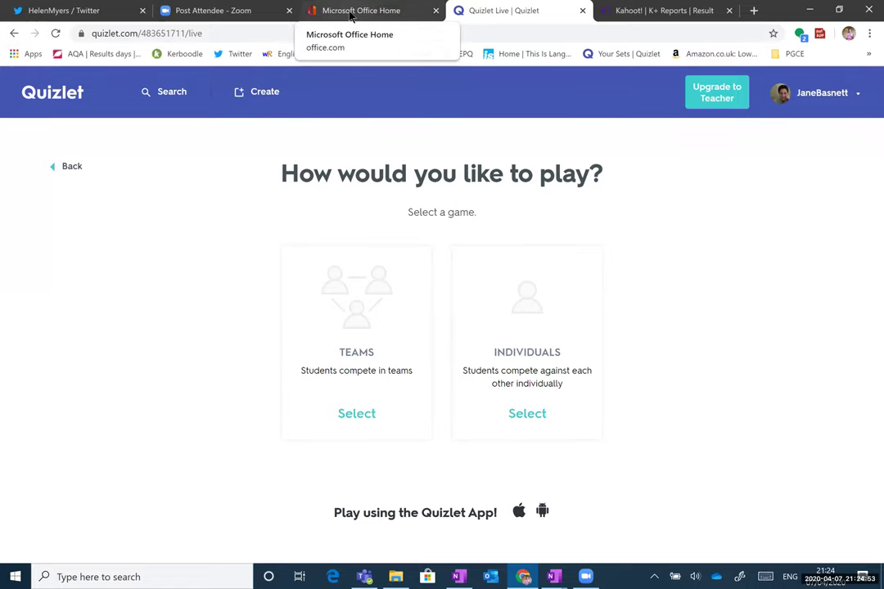
- Launch Microsoft Forms from the Office 365 home page and open the form named Test
{"action": "left_click", "coordinate": [351, 16]}
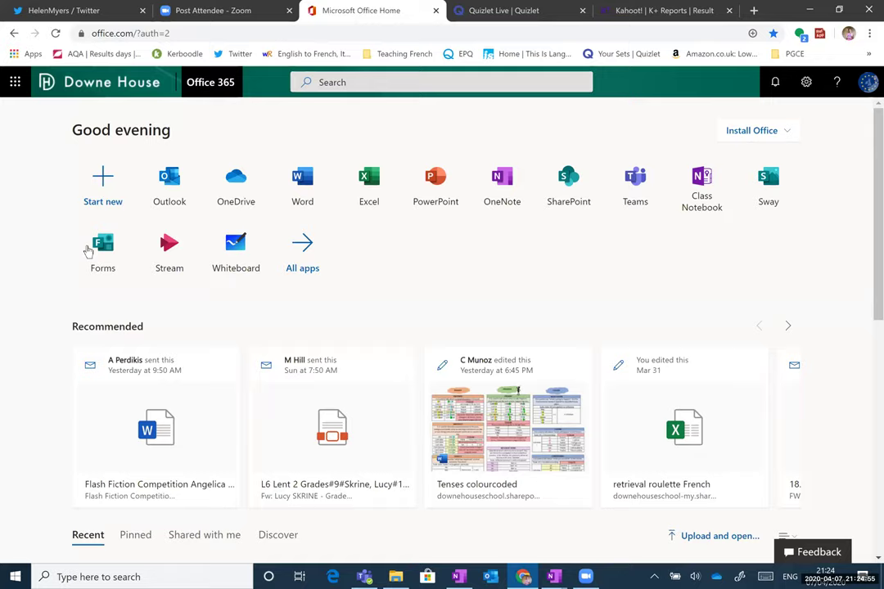
{"action": "left_click", "coordinate": [170, 239]}
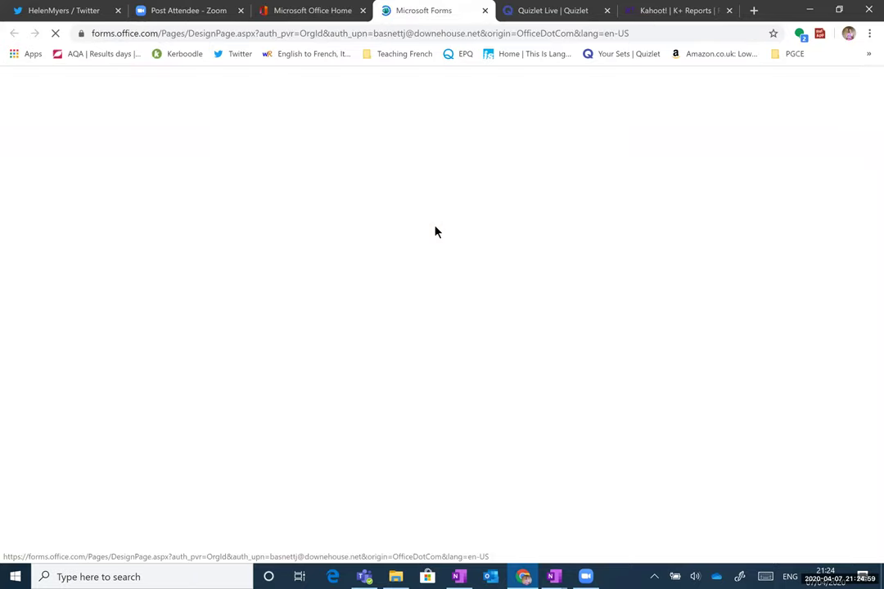
{"action": "left_click", "coordinate": [325, 20]}
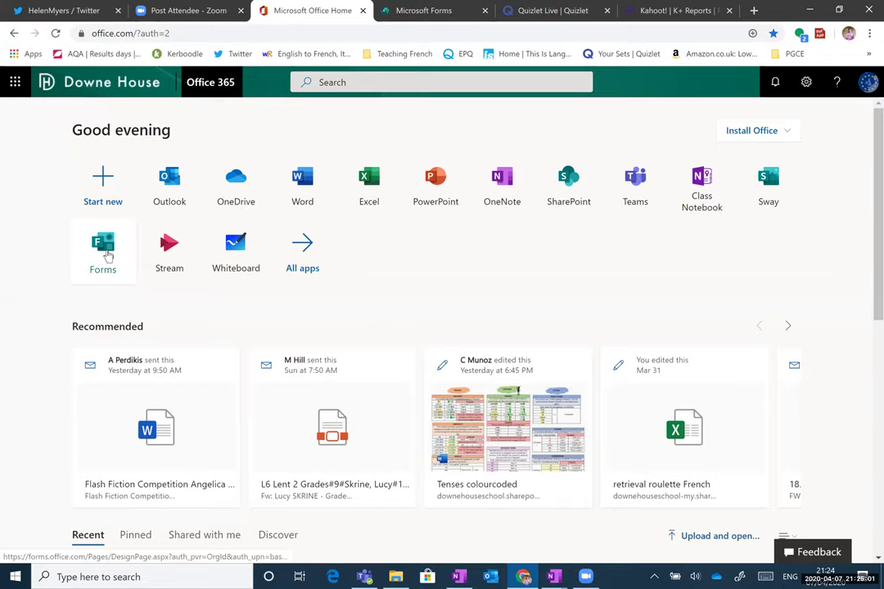
{"action": "left_click", "coordinate": [425, 10]}
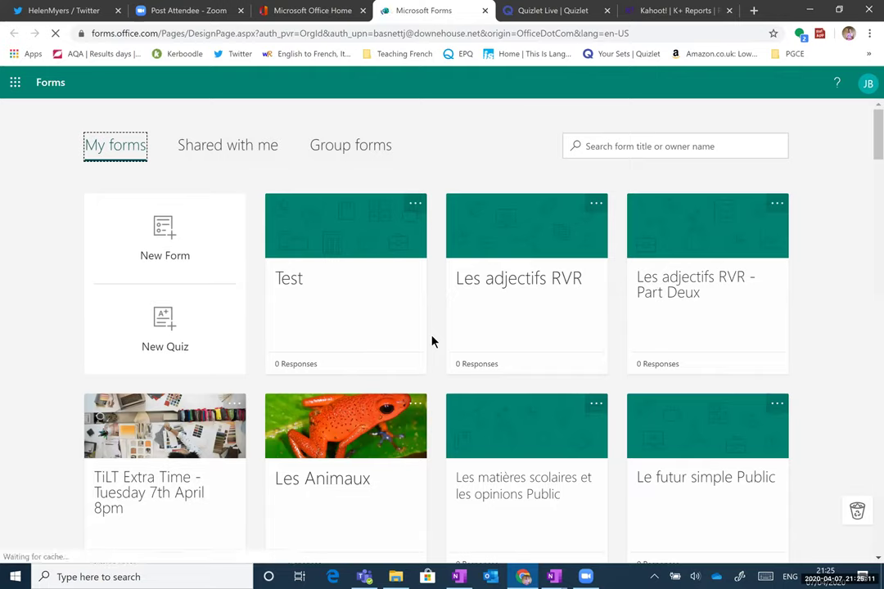
{"action": "scroll", "coordinate": [428, 347], "scroll_direction": "down", "scroll_amount": 1}
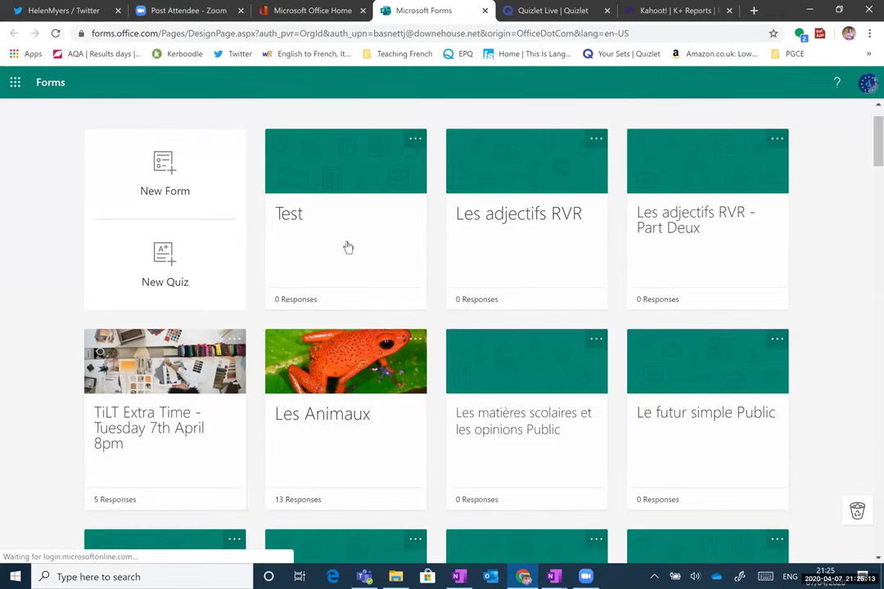
{"action": "left_click", "coordinate": [347, 246]}
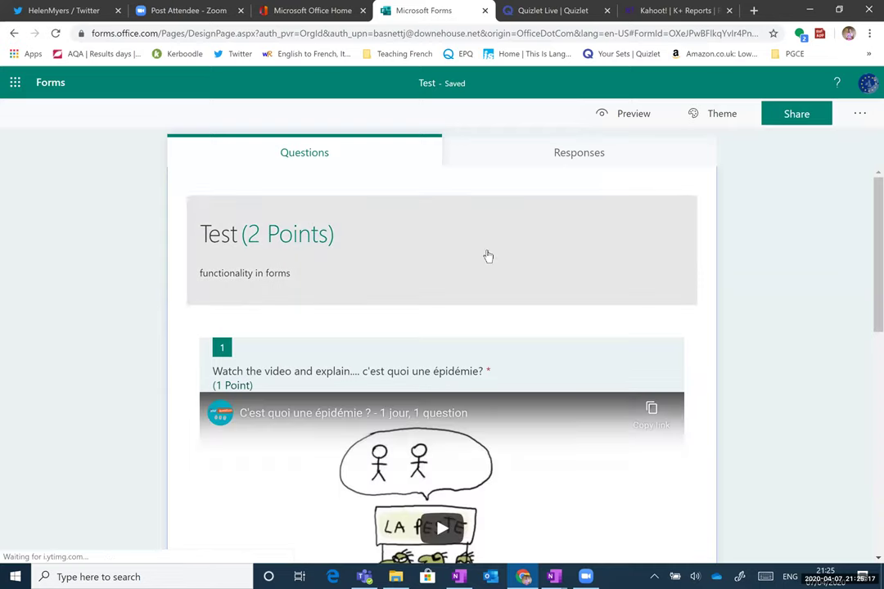
- Examine the Test form's video question about "une épidémie" and its picture question "Il y a combien de personnes"
{"action": "scroll", "coordinate": [352, 253], "scroll_direction": "down", "scroll_amount": 2}
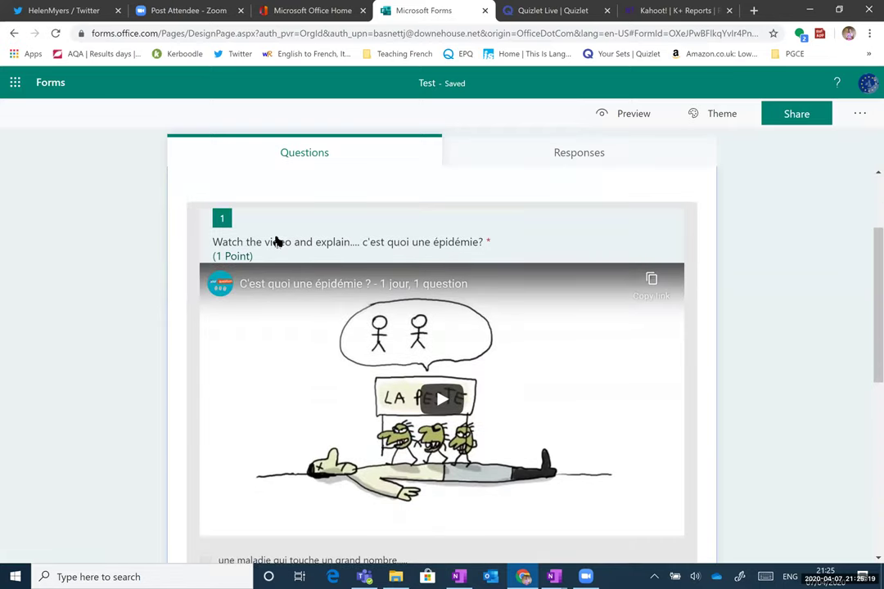
{"action": "scroll", "coordinate": [396, 252], "scroll_direction": "down", "scroll_amount": 2}
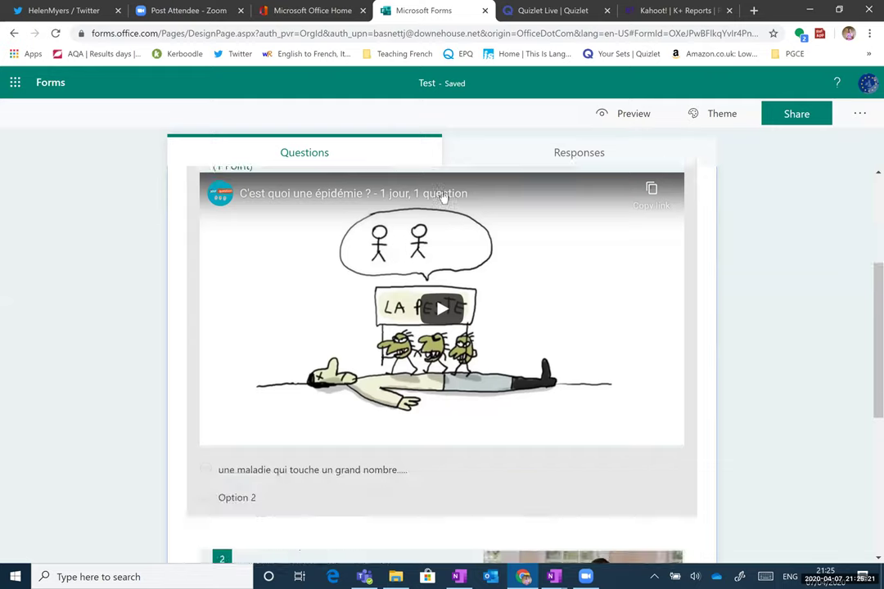
{"action": "scroll", "coordinate": [499, 387], "scroll_direction": "up", "scroll_amount": 2}
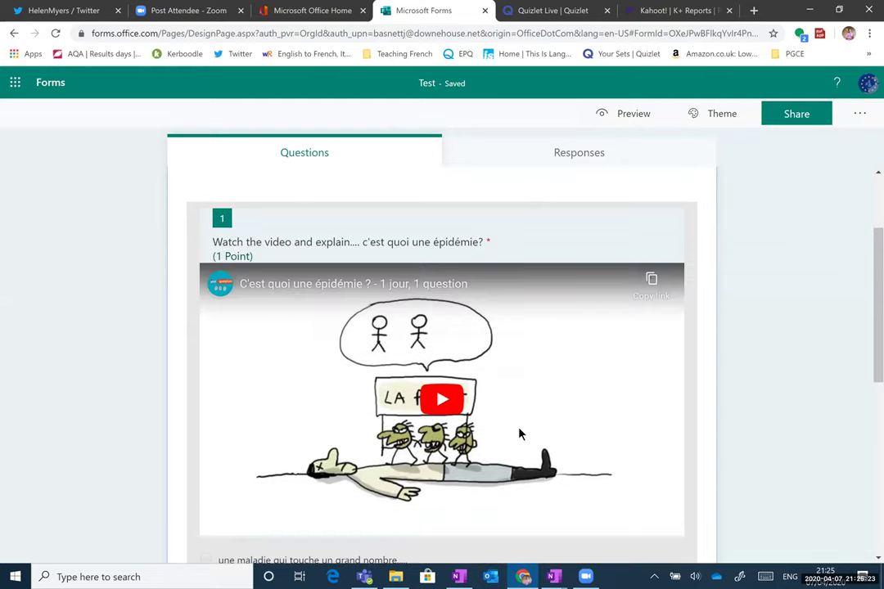
{"action": "scroll", "coordinate": [523, 434], "scroll_direction": "up", "scroll_amount": 2}
{"action": "scroll", "coordinate": [474, 409], "scroll_direction": "down", "scroll_amount": 2}
{"action": "scroll", "coordinate": [394, 325], "scroll_direction": "down", "scroll_amount": 6}
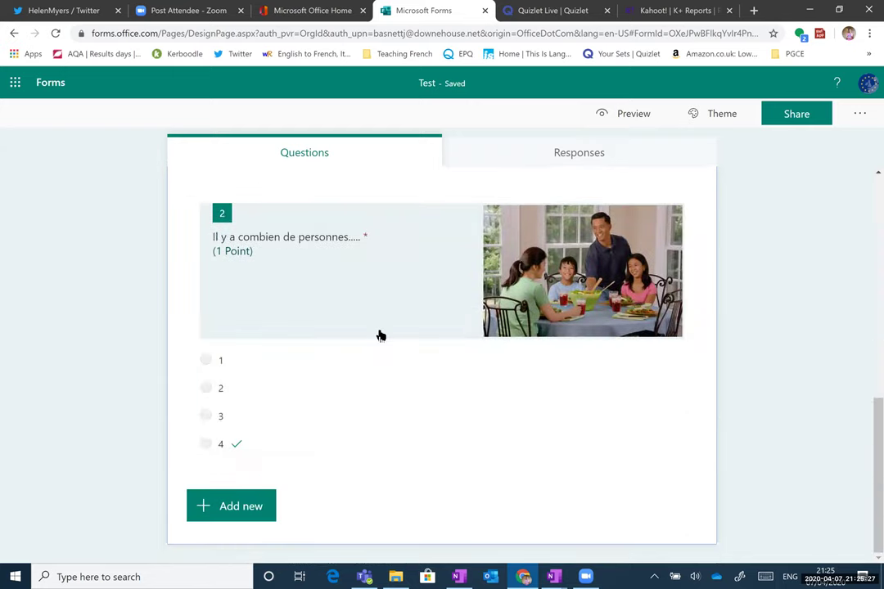
- Add a choice question reading "Remote teaching is easy" with the options "true" and "false"
{"action": "left_click", "coordinate": [237, 505]}
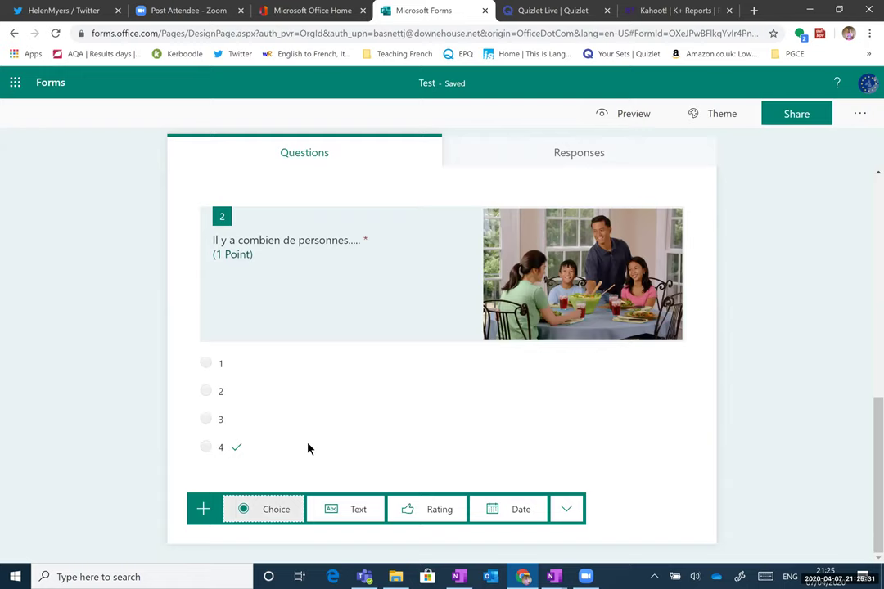
{"action": "type", "text": "Re"}
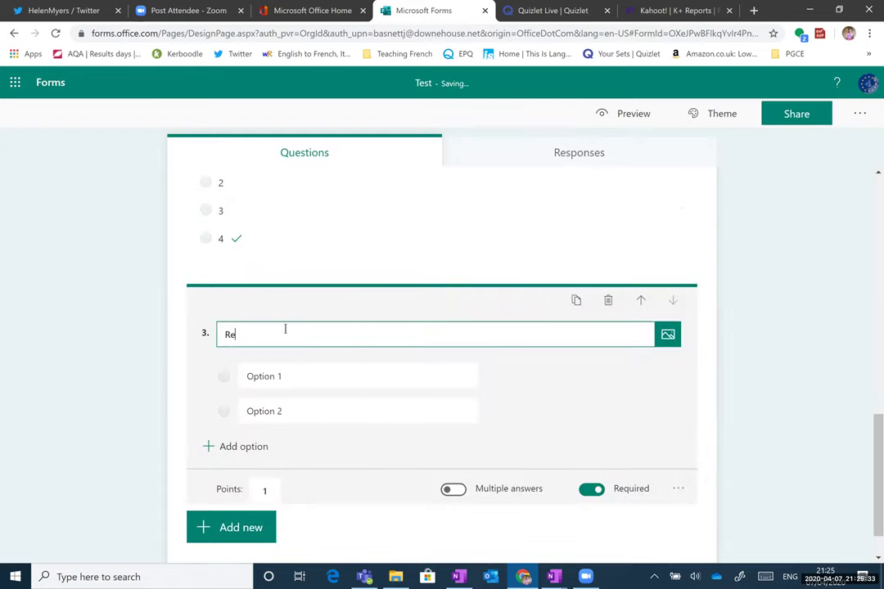
{"action": "type", "text": "mote teaching i"}
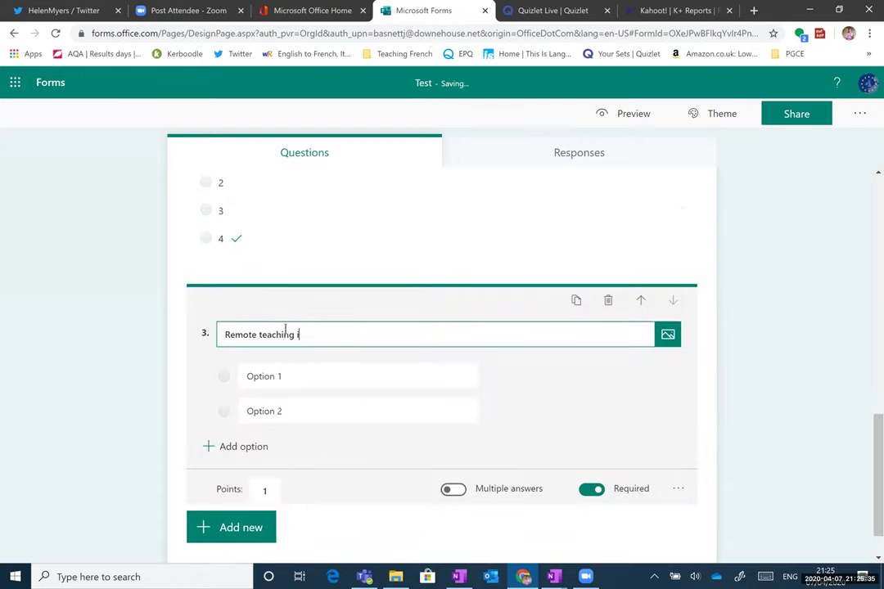
{"action": "type", "text": "s easy"}
{"action": "left_click", "coordinate": [274, 376]}
{"action": "type", "text": "true"}
{"action": "left_click", "coordinate": [295, 414]}
{"action": "type", "text": "false"}
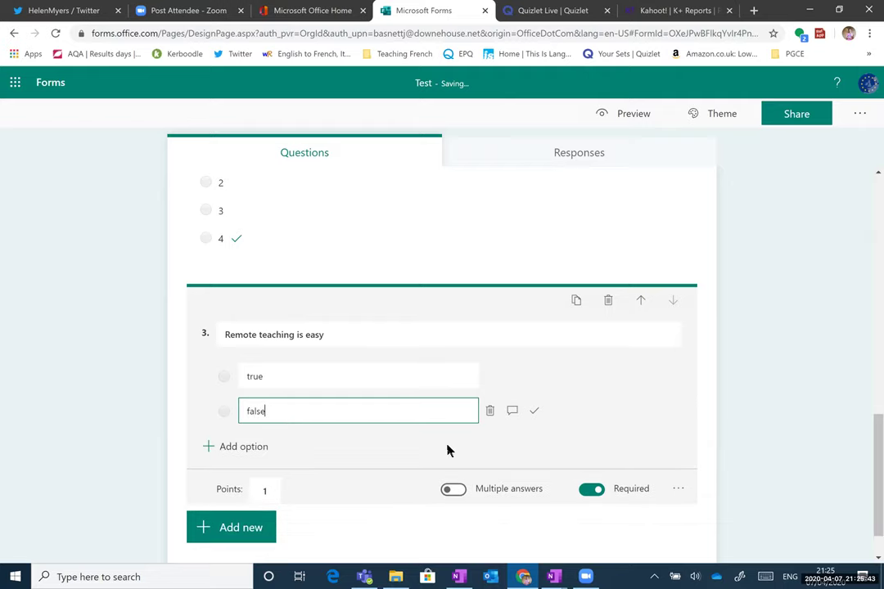
- Mark "false" as the correct answer to the "Remote teaching is easy" question and set its points to 1
{"action": "left_click", "coordinate": [533, 412]}
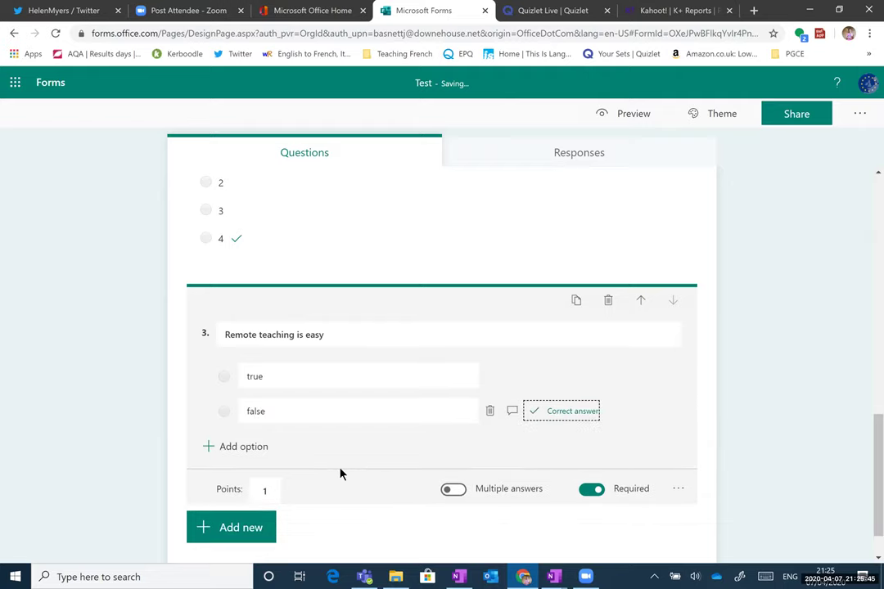
{"action": "key", "text": "Tab"}
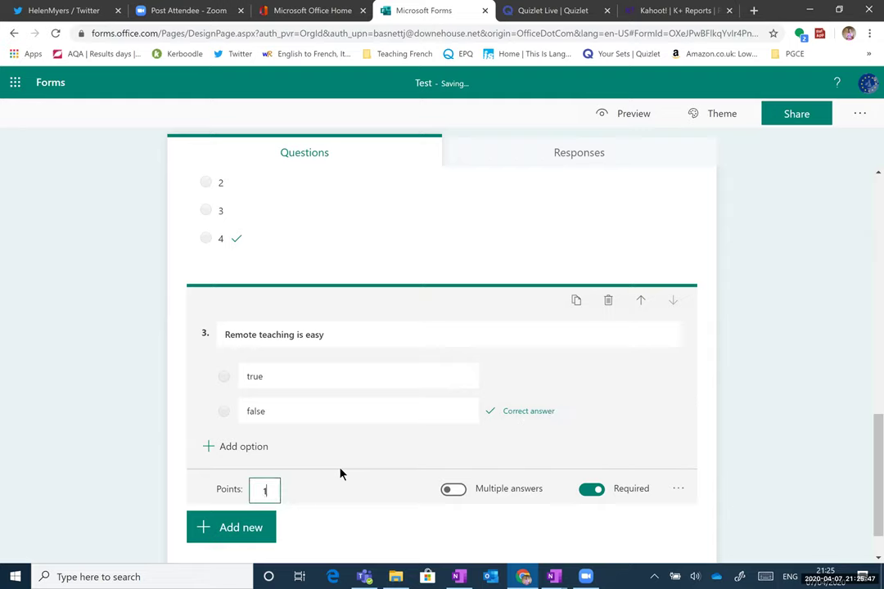
{"action": "key", "text": "BackSpace"}
{"action": "type", "text": "1"}
- Add a choice question reading "which of these are spelt correctly" after the "Remote teaching is easy" question
{"action": "left_click", "coordinate": [375, 482]}
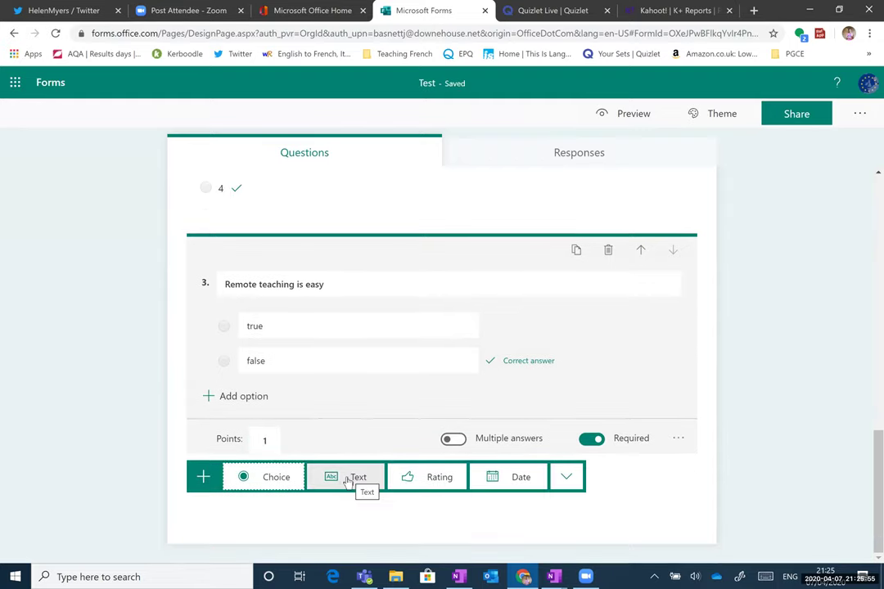
{"action": "left_click", "coordinate": [284, 478]}
{"action": "type", "text": "w"}
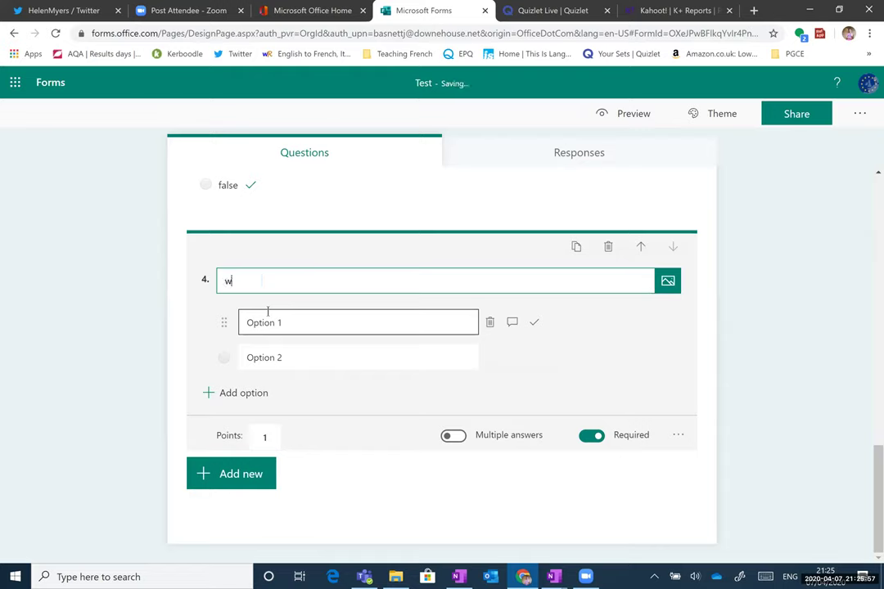
{"action": "type", "text": "hich of these are s"}
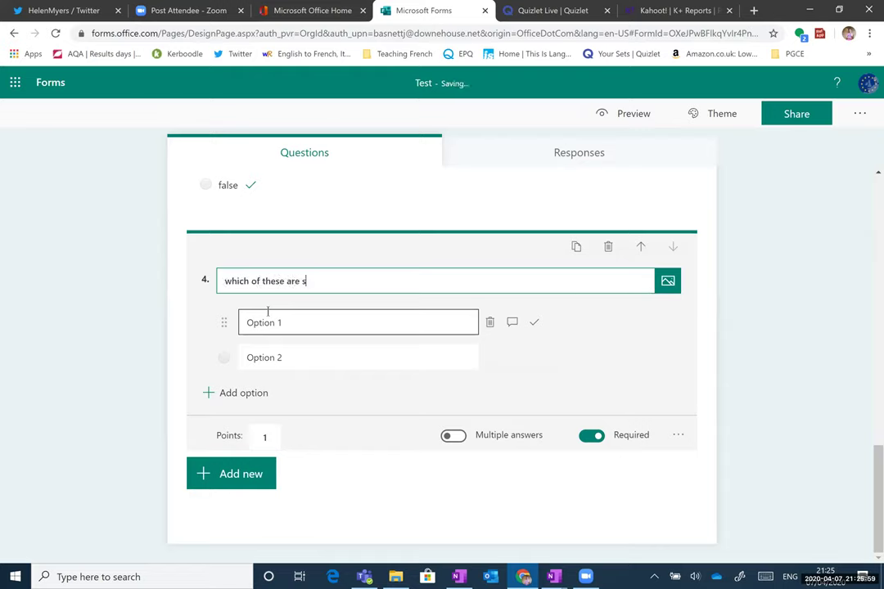
{"action": "type", "text": "pelt correctly"}
- Give the spelling question four options: "un chat", "un chein", "un lézard" and "un cochon d'Inde"
{"action": "left_click", "coordinate": [275, 323]}
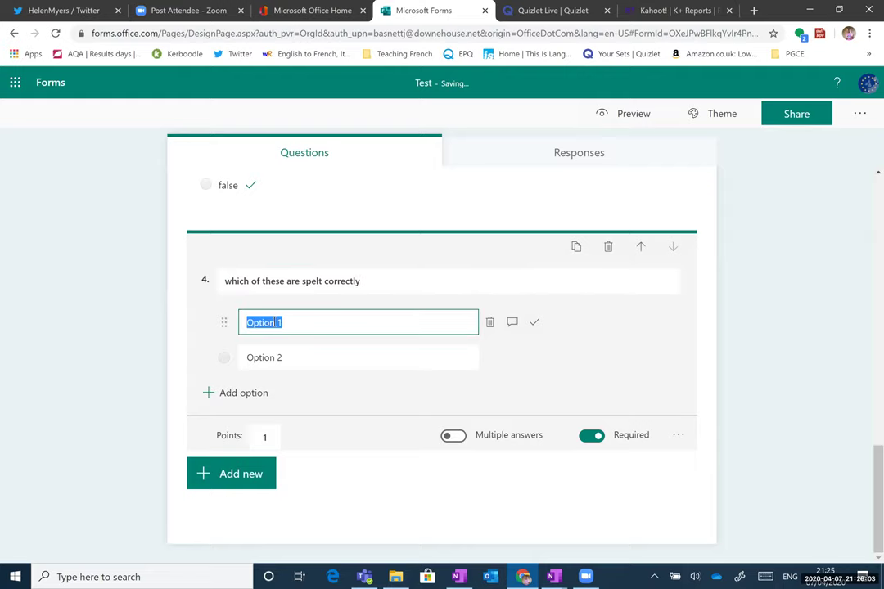
{"action": "type", "text": "un chat"}
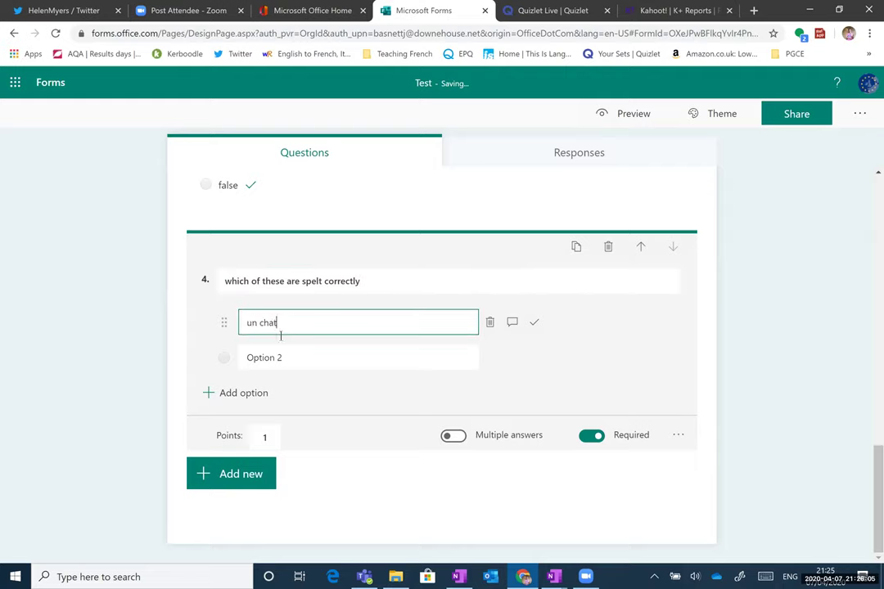
{"action": "left_click", "coordinate": [273, 357]}
{"action": "type", "text": "un chein"}
{"action": "left_click", "coordinate": [267, 394]}
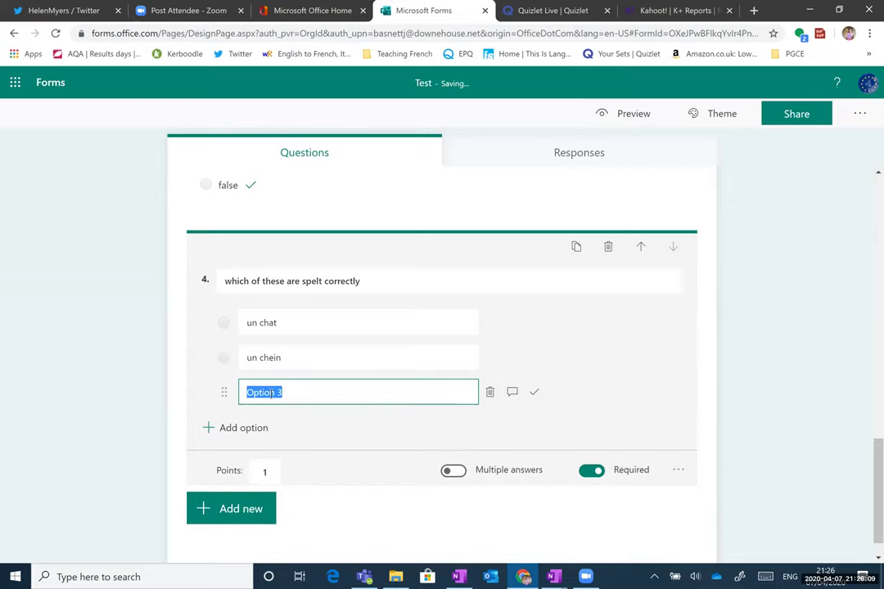
{"action": "type", "text": "un"}
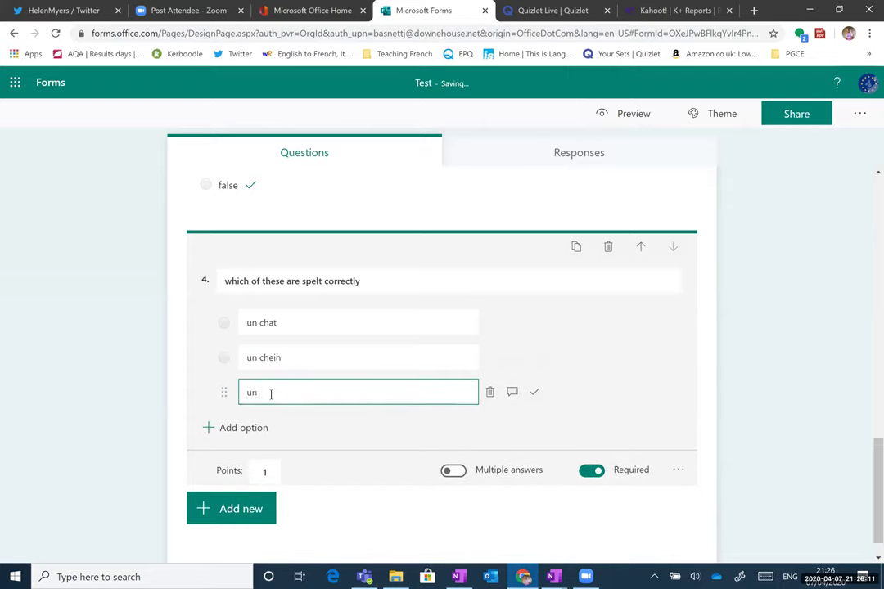
{"action": "type", "text": " lézard"}
{"action": "left_click", "coordinate": [238, 434]}
{"action": "type", "text": "un"}
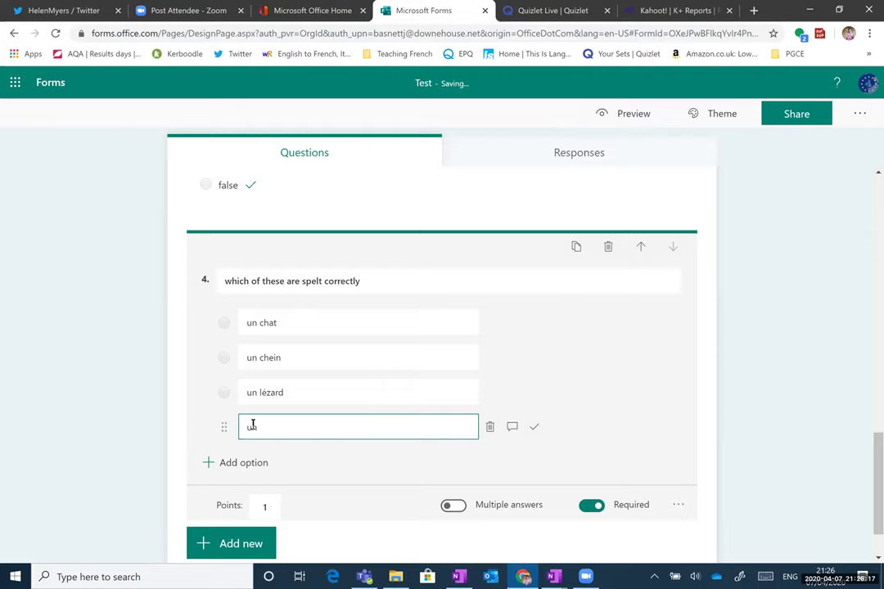
{"action": "type", "text": " cochon d'Inde"}
- Allow multiple answers on the spelling question, mark "un chat" and "un cochon d'Inde" as correct, and set its points to 3
{"action": "left_click", "coordinate": [532, 322]}
{"action": "left_click", "coordinate": [532, 393]}
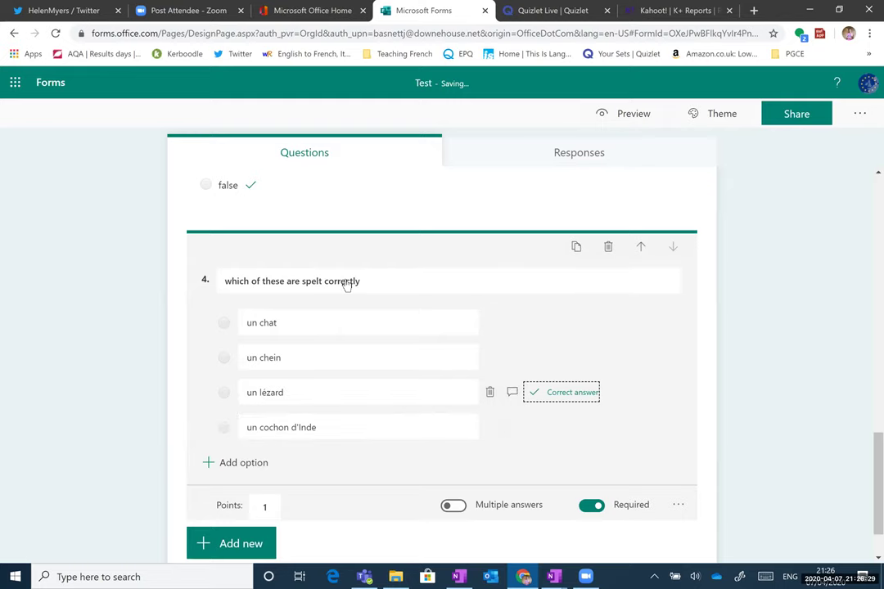
{"action": "left_click", "coordinate": [534, 427]}
{"action": "left_click", "coordinate": [536, 396]}
{"action": "left_click", "coordinate": [532, 325]}
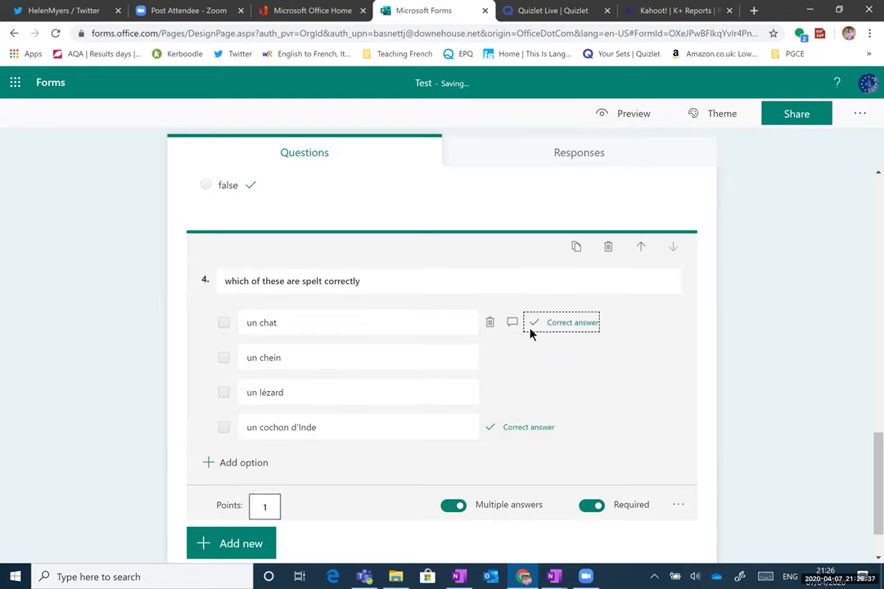
{"action": "type", "text": "3"}
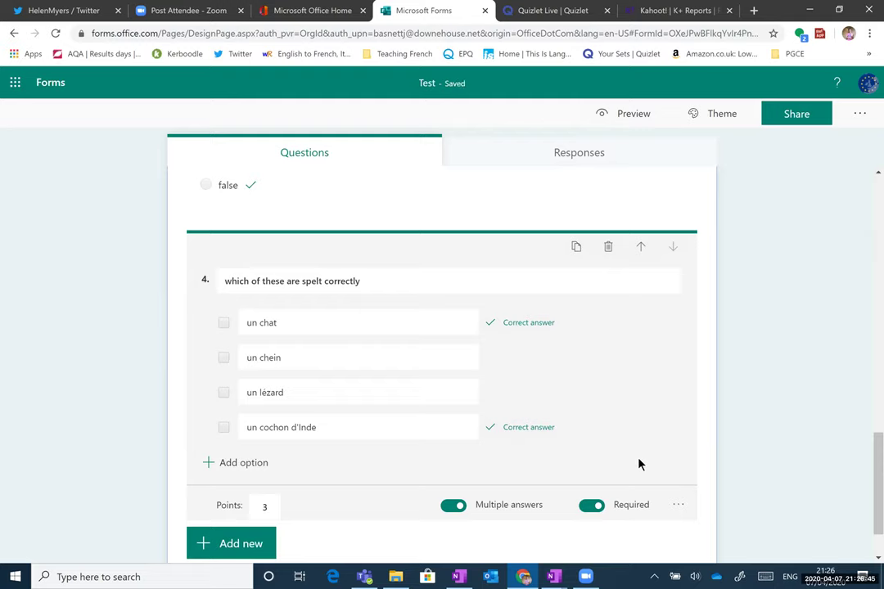
- Return to the list of own forms and open the form named Lower Four Language Taster Feedback
{"action": "left_click", "coordinate": [51, 87]}
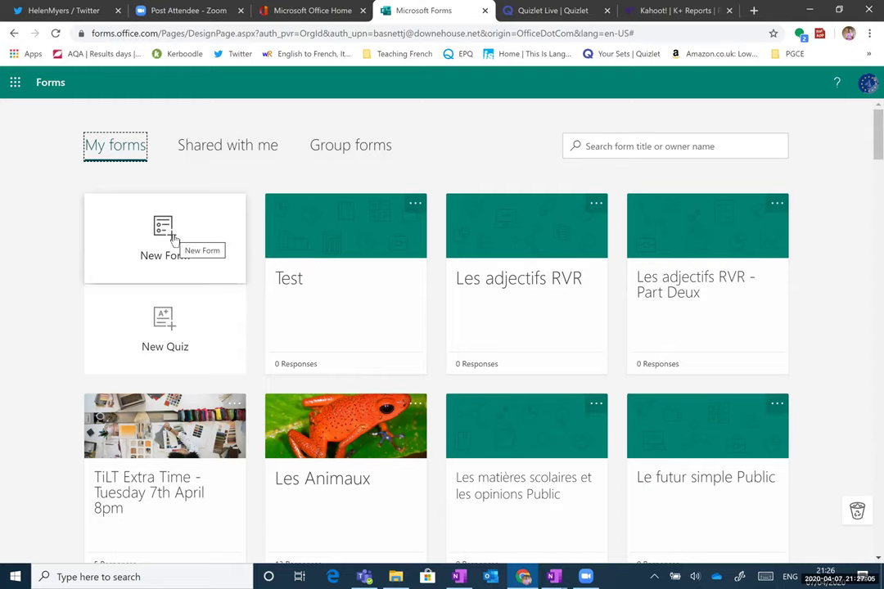
{"action": "scroll", "coordinate": [491, 393], "scroll_direction": "down", "scroll_amount": 4}
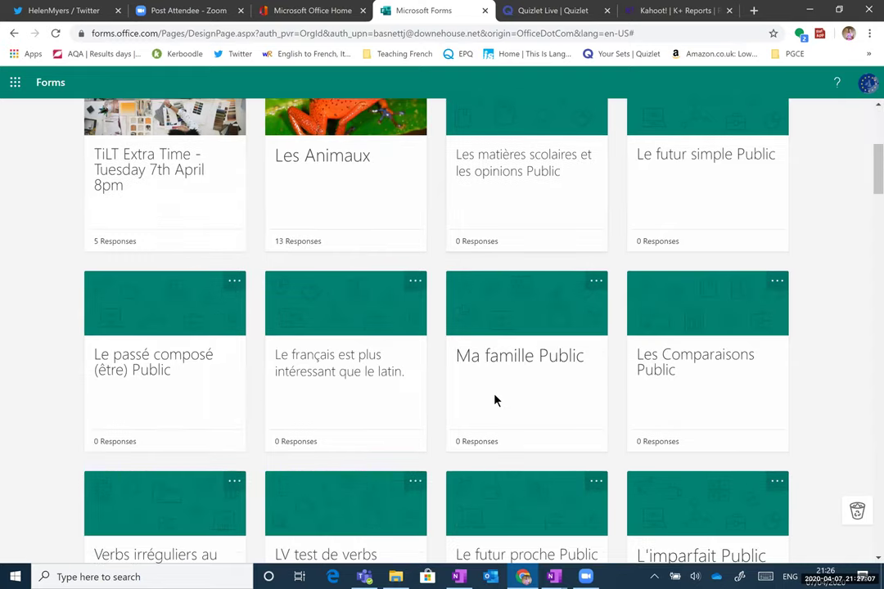
{"action": "scroll", "coordinate": [495, 401], "scroll_direction": "down", "scroll_amount": 10}
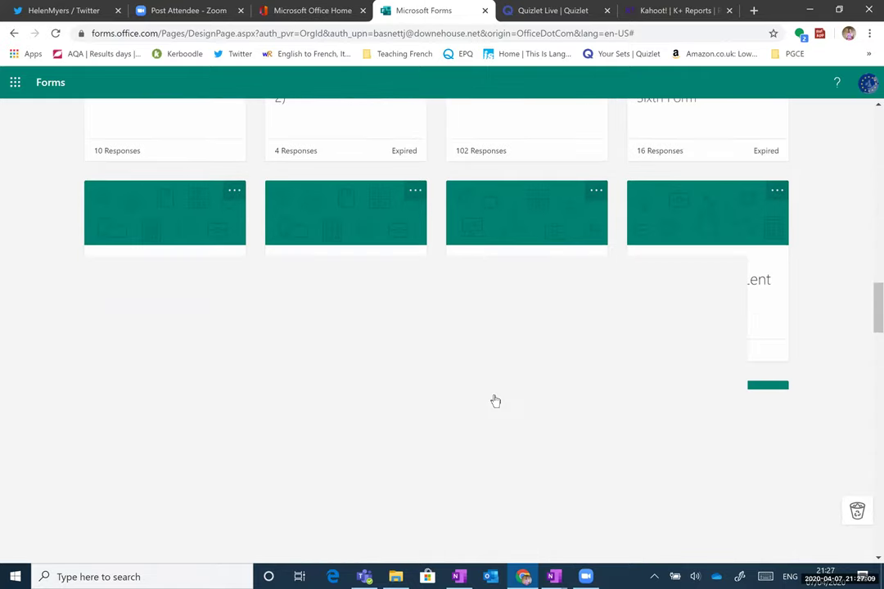
{"action": "scroll", "coordinate": [494, 401], "scroll_direction": "down", "scroll_amount": 2}
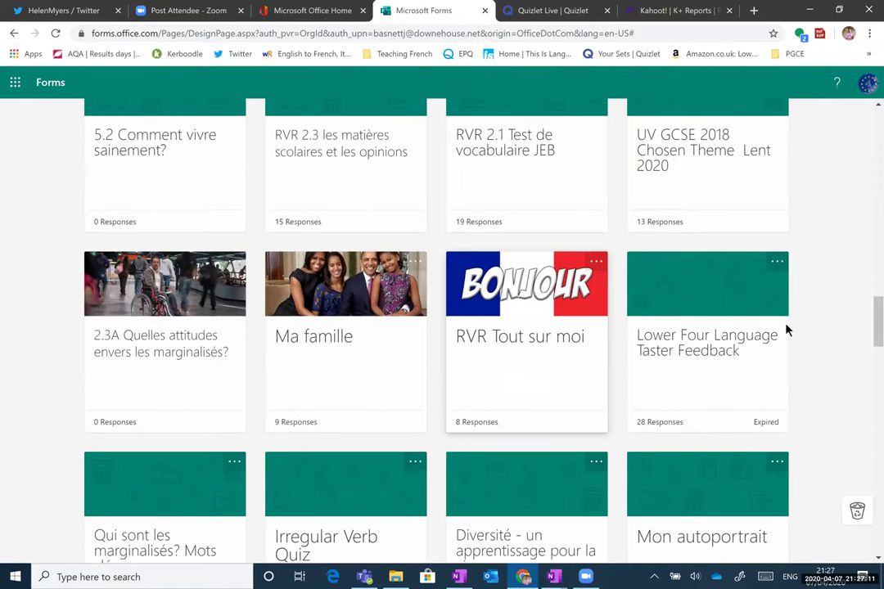
{"action": "left_click", "coordinate": [695, 365]}
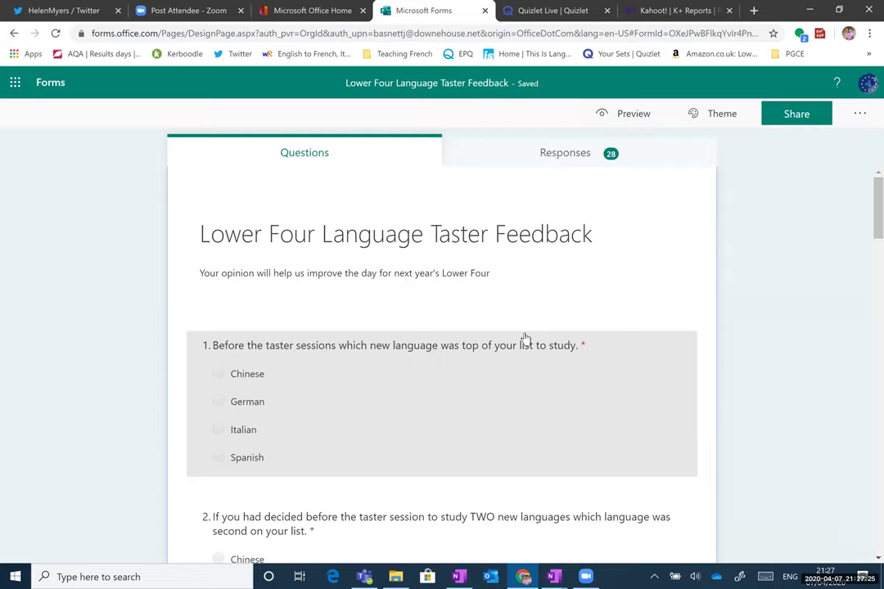
- Examine the feedback form's questions and its response charts, and return to the list of own forms
{"action": "scroll", "coordinate": [527, 327], "scroll_direction": "down", "scroll_amount": 3}
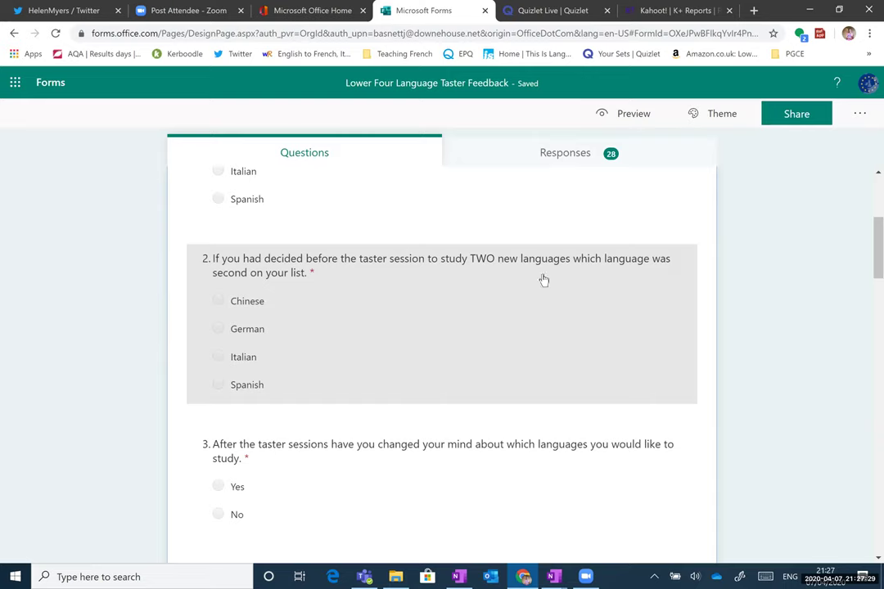
{"action": "scroll", "coordinate": [573, 162], "scroll_direction": "up", "scroll_amount": 3}
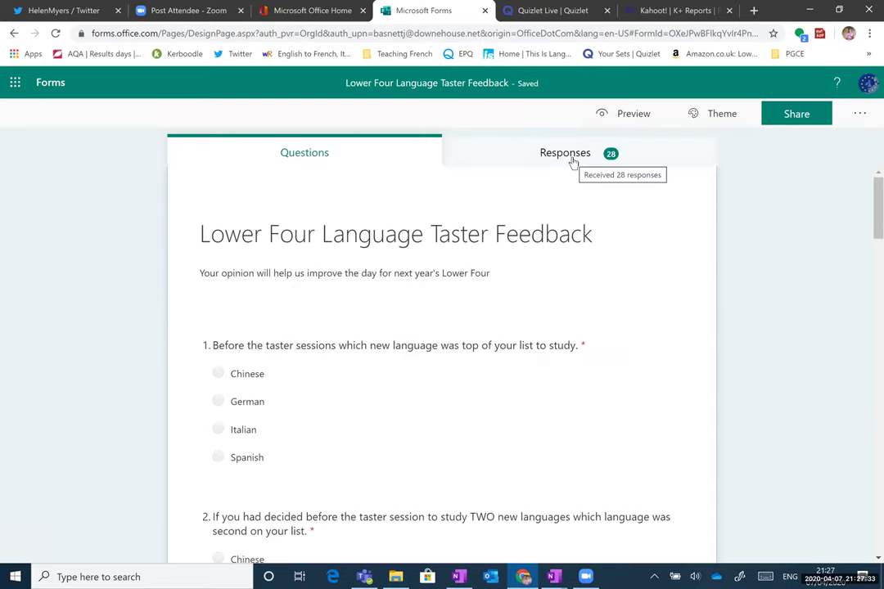
{"action": "left_click", "coordinate": [573, 155]}
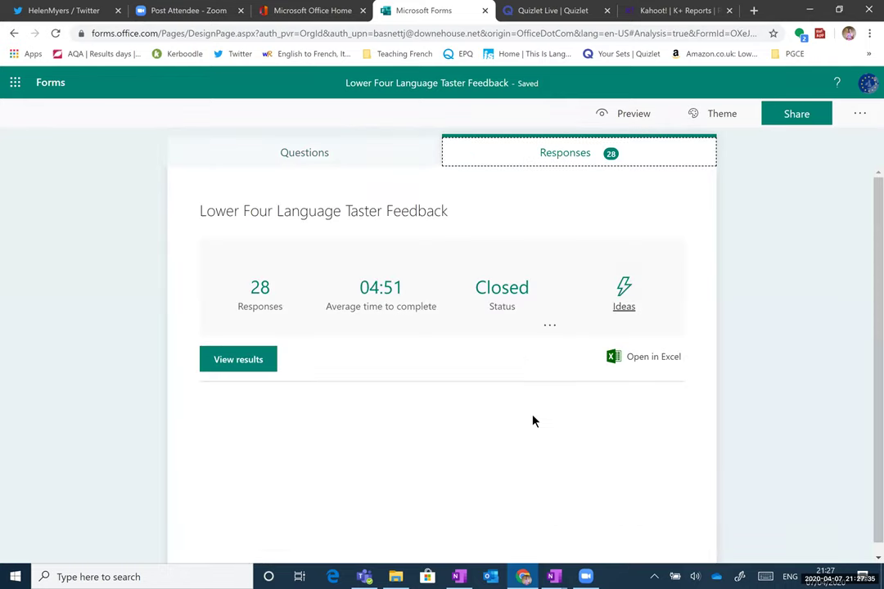
{"action": "scroll", "coordinate": [528, 411], "scroll_direction": "down", "scroll_amount": 6}
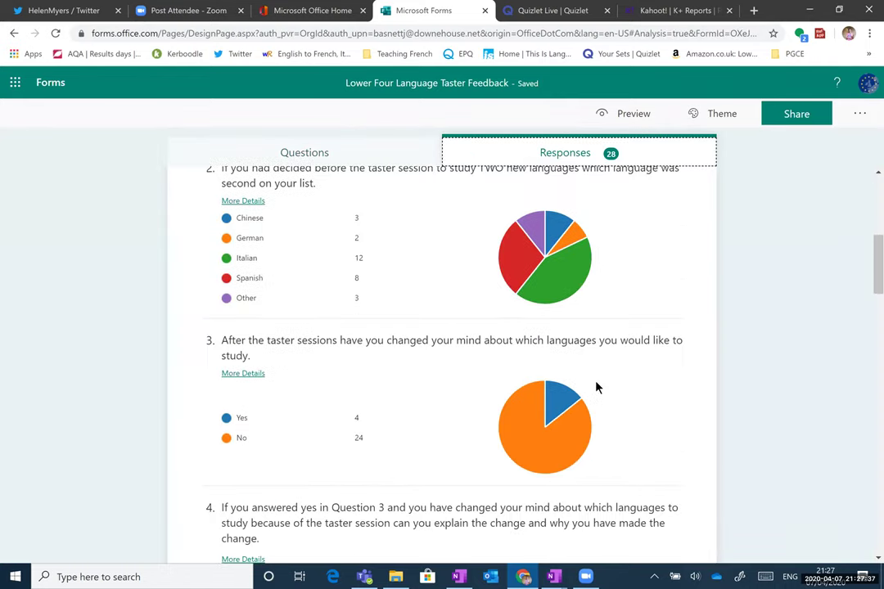
{"action": "scroll", "coordinate": [485, 313], "scroll_direction": "up", "scroll_amount": 1}
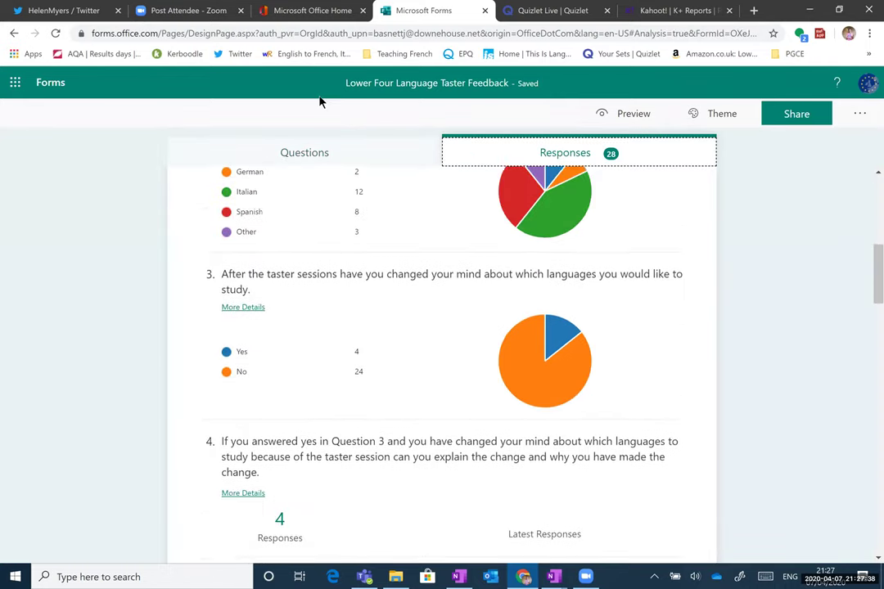
{"action": "left_click", "coordinate": [65, 92]}
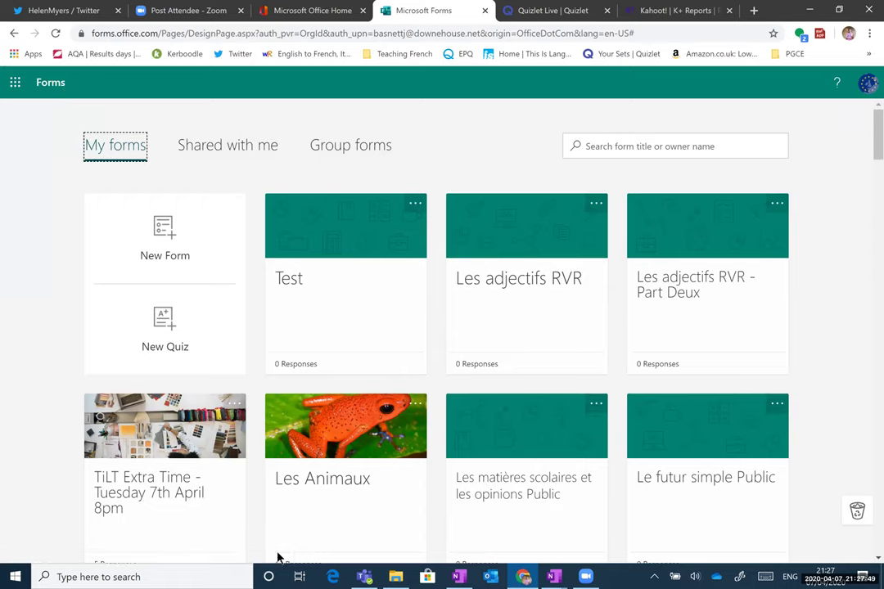
- Switch to Microsoft Teams, view the Private channel of the MFL Dept team, and collapse the team's channel list
{"action": "mouse_move", "coordinate": [365, 577]}
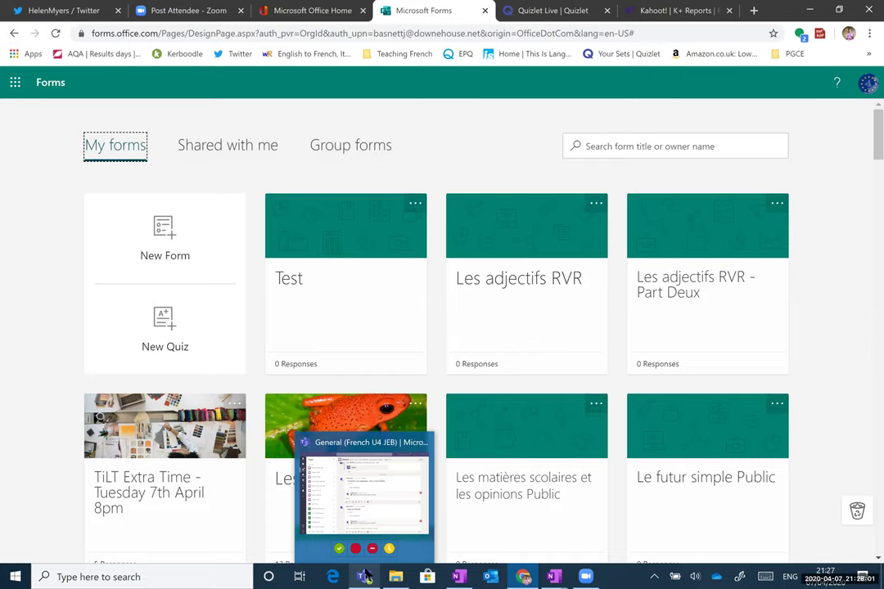
{"action": "left_click", "coordinate": [365, 577]}
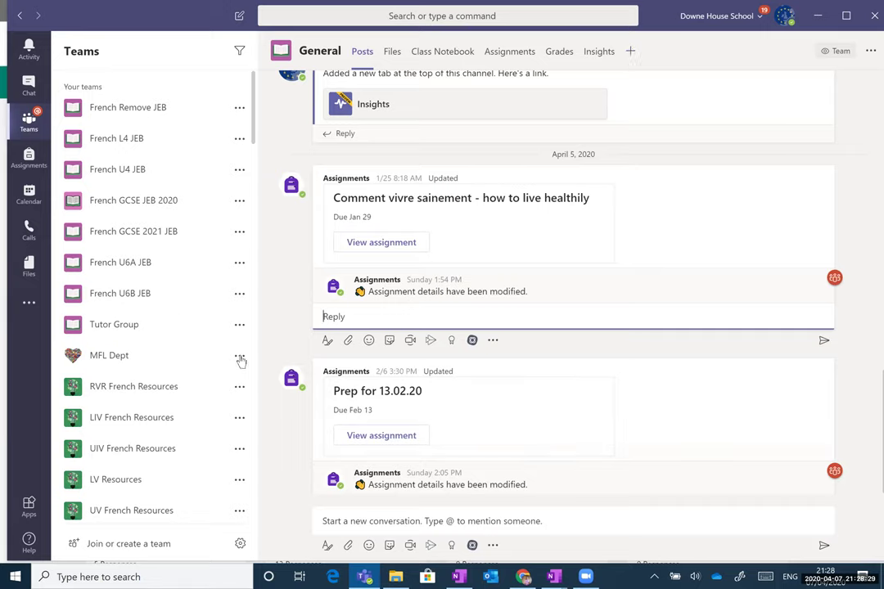
{"action": "left_click", "coordinate": [120, 357]}
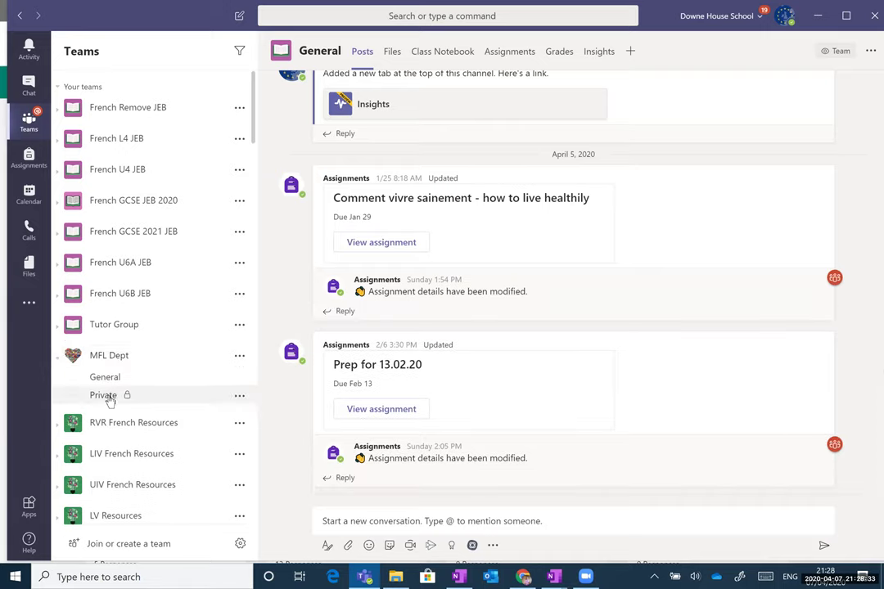
{"action": "left_click", "coordinate": [105, 396]}
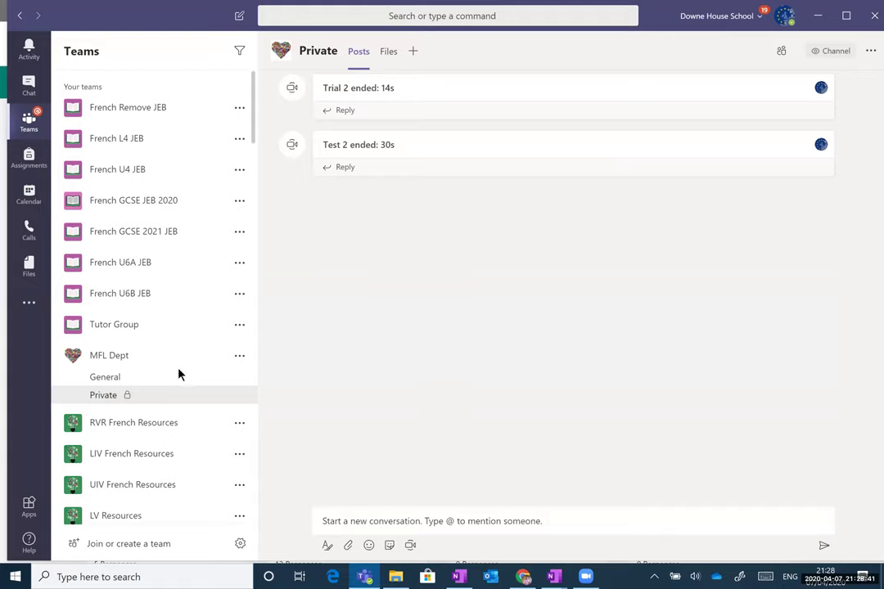
{"action": "left_click", "coordinate": [124, 357]}
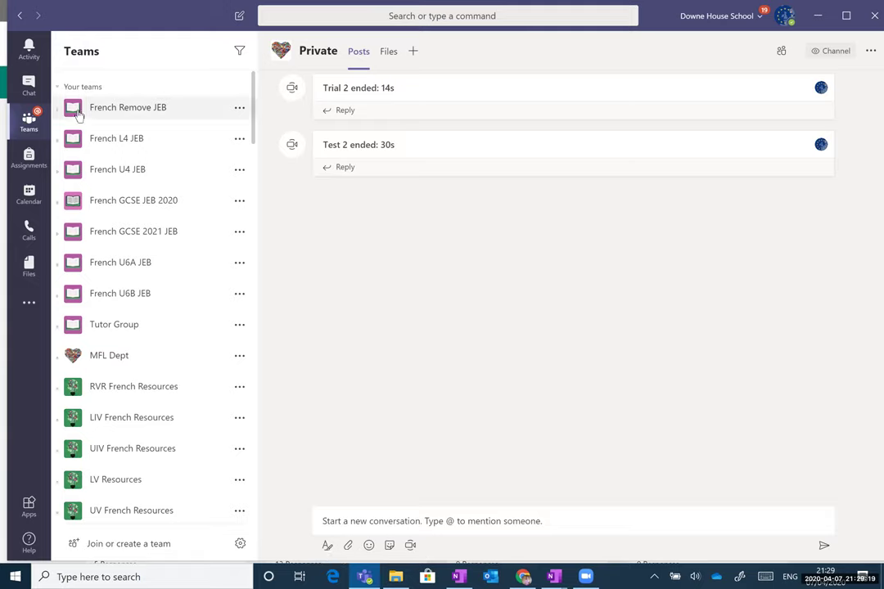
- View the member management page of the French Remove JEB team and its class details with the avatar choices, leaving them unedited
{"action": "left_click", "coordinate": [239, 112]}
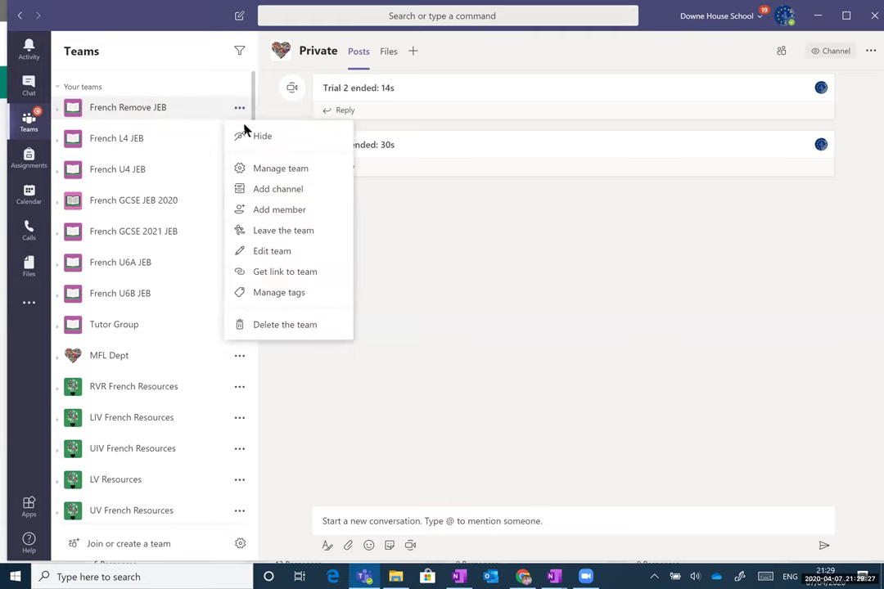
{"action": "left_click", "coordinate": [283, 168]}
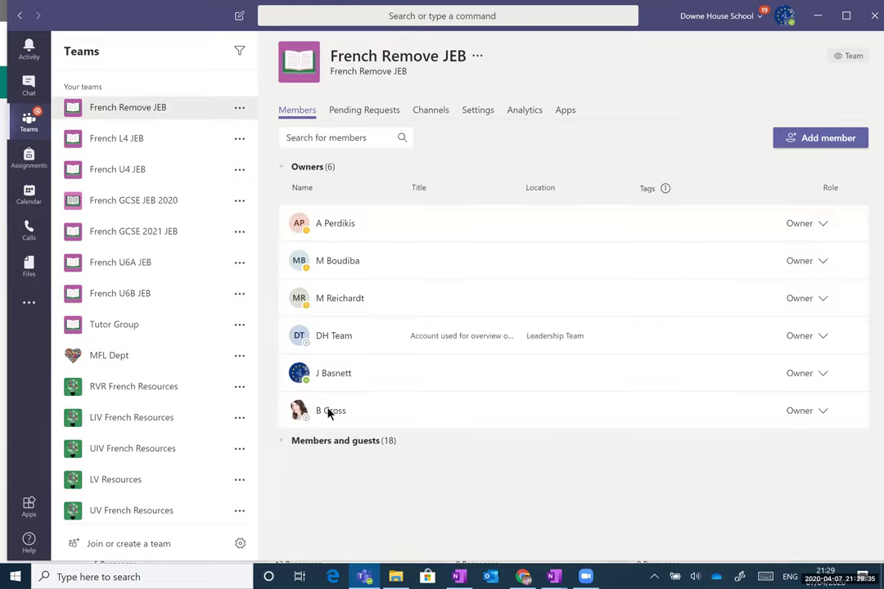
{"action": "left_click", "coordinate": [478, 57]}
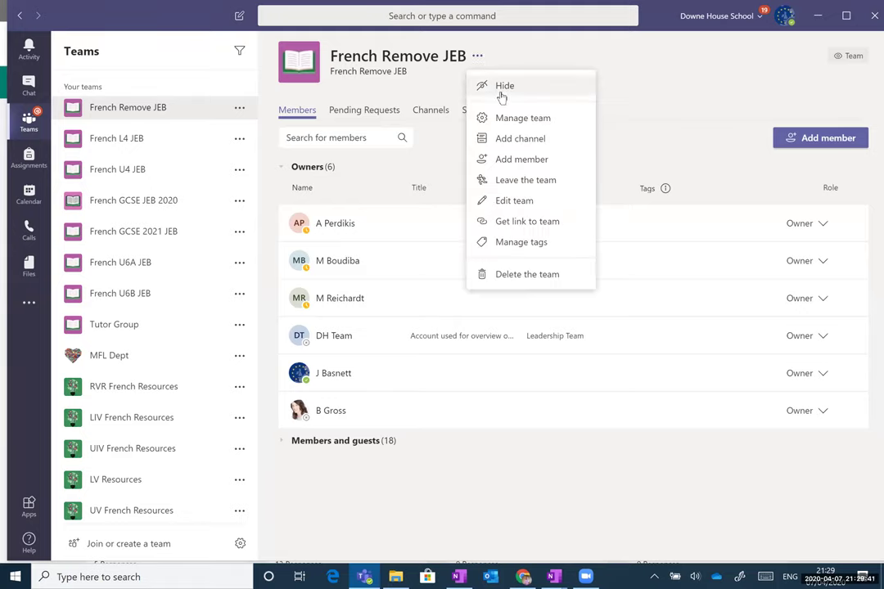
{"action": "left_click", "coordinate": [515, 203]}
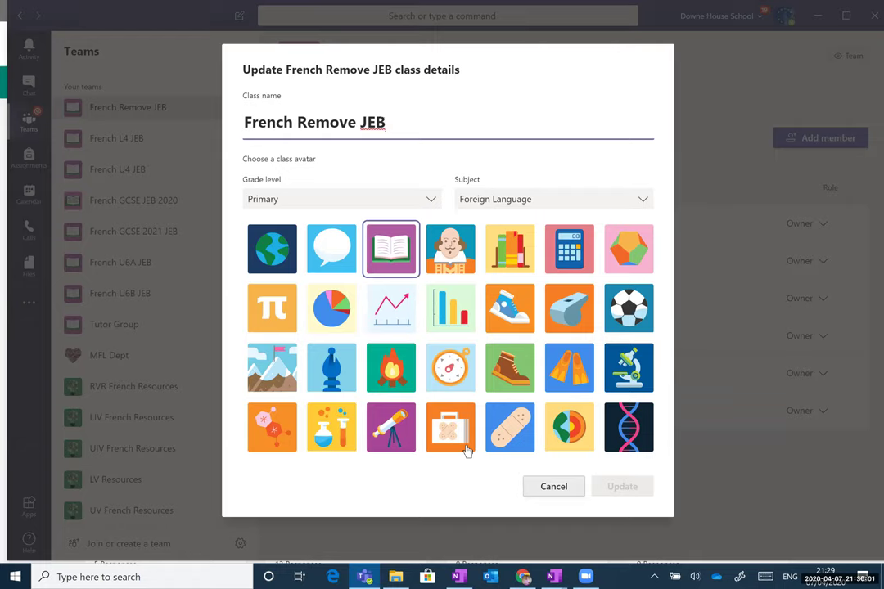
{"action": "key", "text": "Escape"}
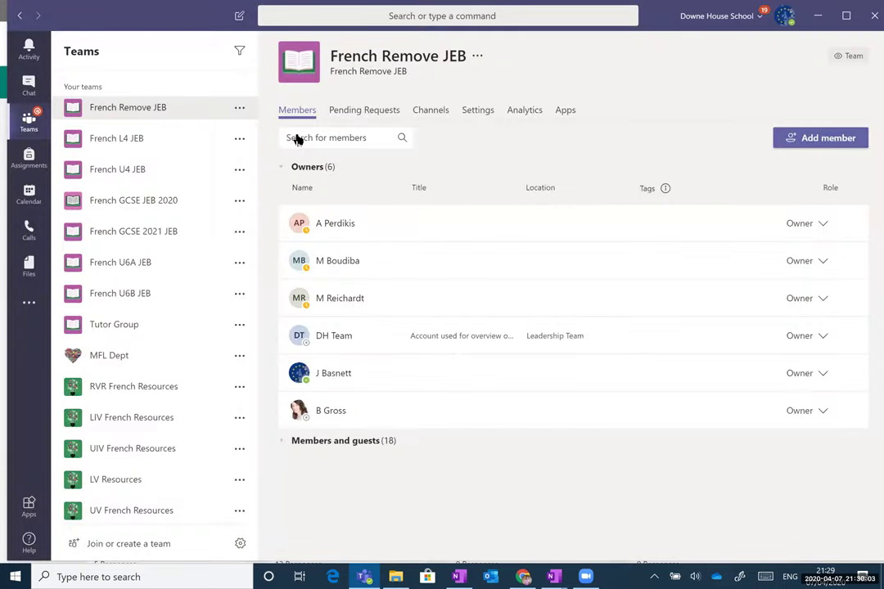
- Open the General channel of the French U4 JEB team and view its assignment posts
{"action": "left_click", "coordinate": [115, 177]}
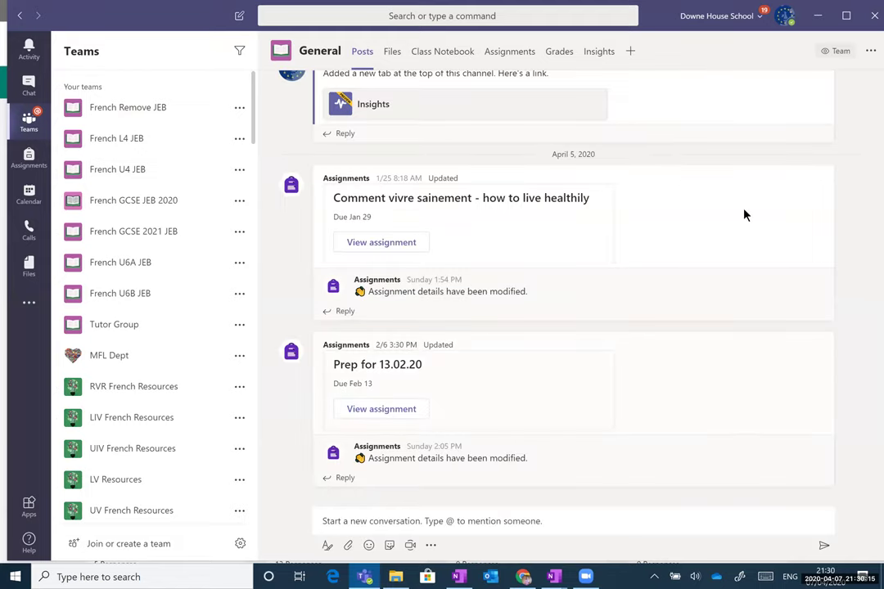
{"action": "right_click", "coordinate": [837, 51]}
{"action": "left_click", "coordinate": [865, 138]}
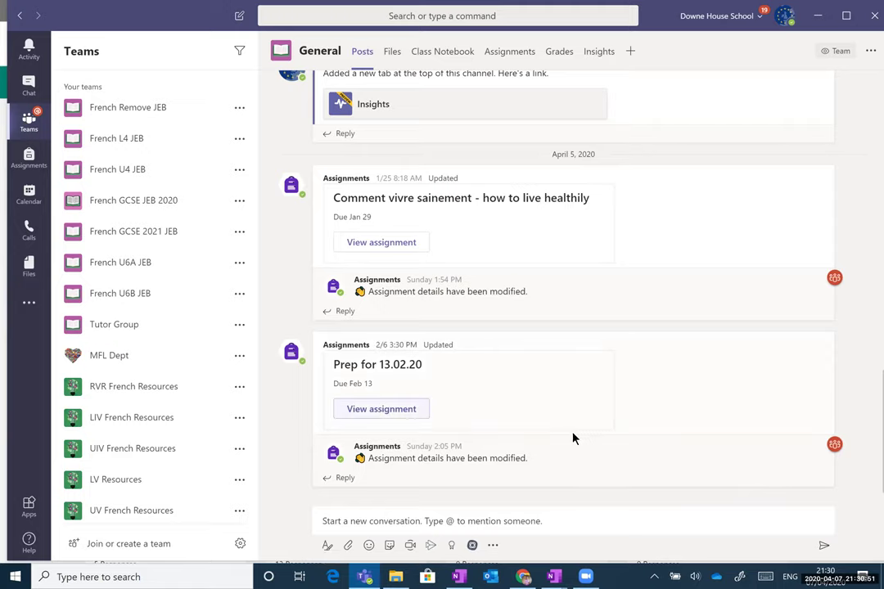
- Switch to OneNote and view the Grades, Assignment Students View and Assignments - Teacher i/c pages, including the graded results for Le futur proche
{"action": "mouse_move", "coordinate": [554, 576]}
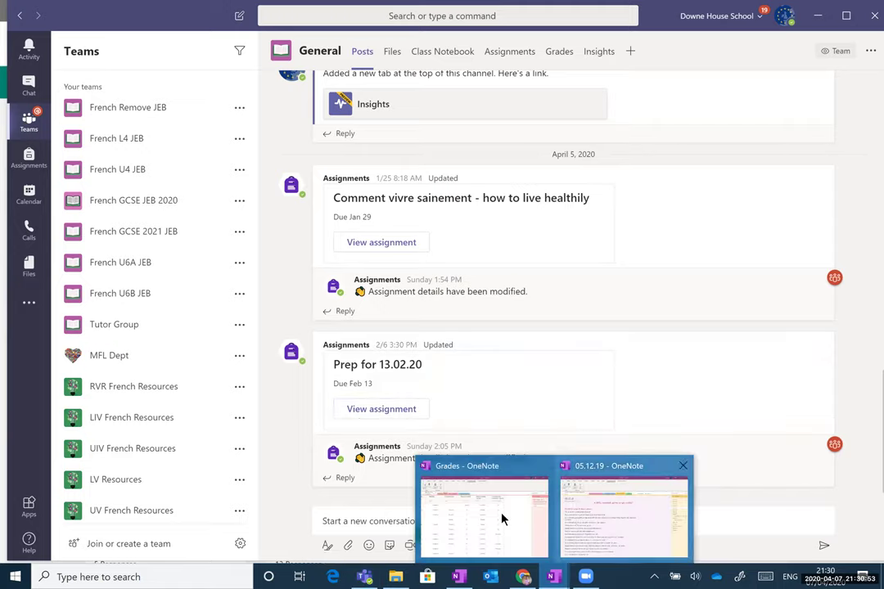
{"action": "left_click", "coordinate": [501, 518]}
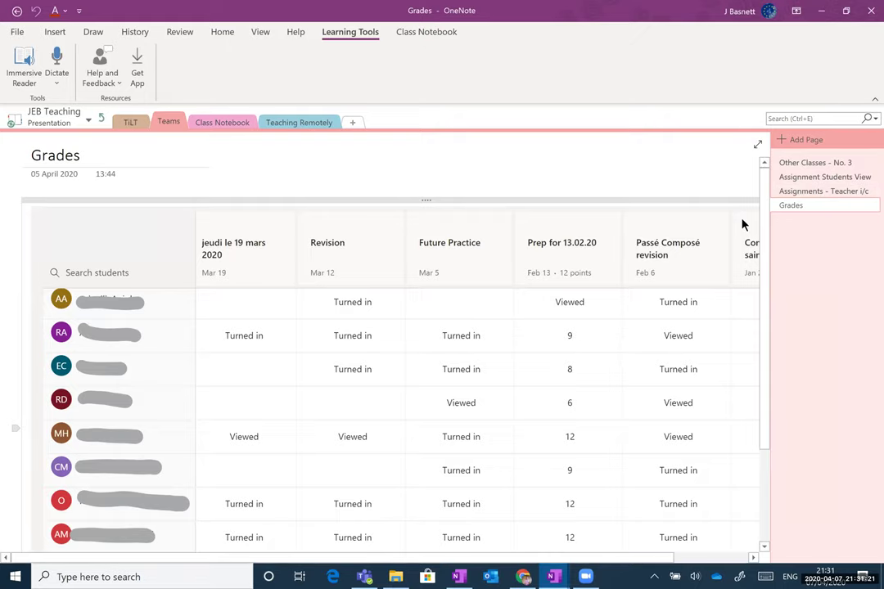
{"action": "left_click", "coordinate": [829, 179]}
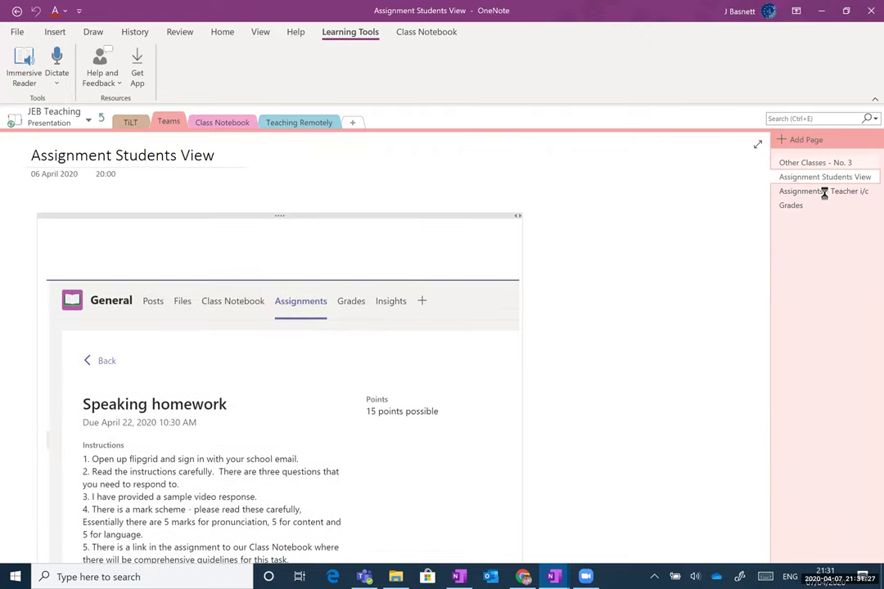
{"action": "left_click", "coordinate": [826, 195]}
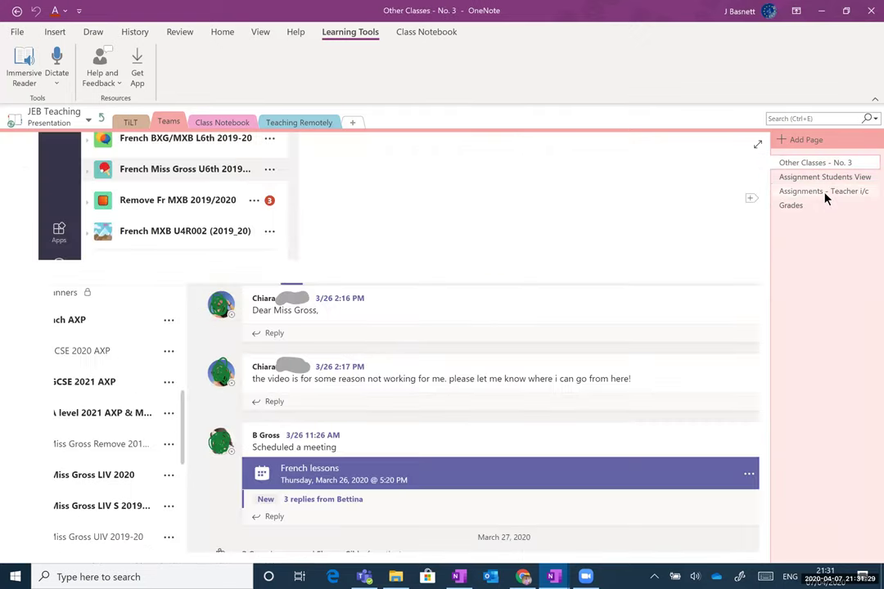
{"action": "scroll", "coordinate": [548, 303], "scroll_direction": "down", "scroll_amount": 5}
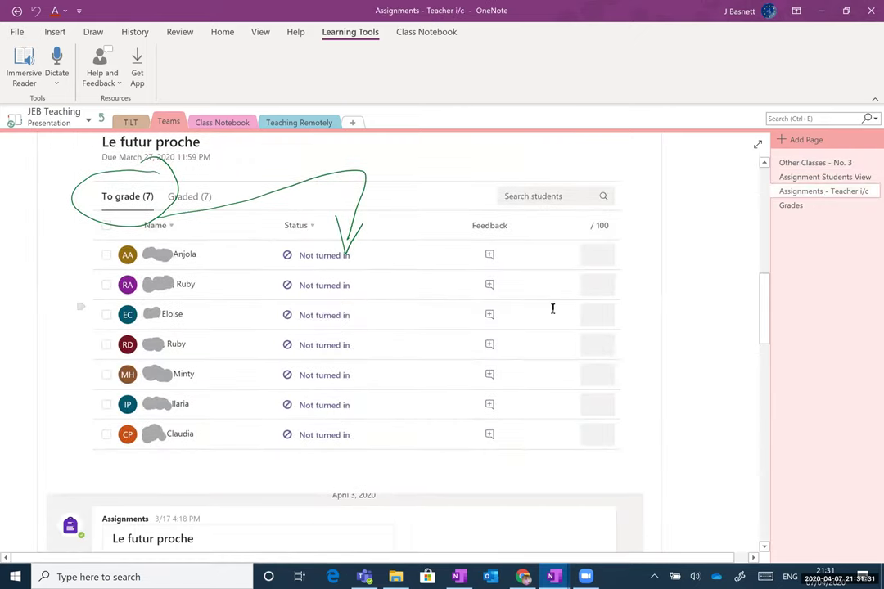
{"action": "scroll", "coordinate": [557, 318], "scroll_direction": "up", "scroll_amount": 6}
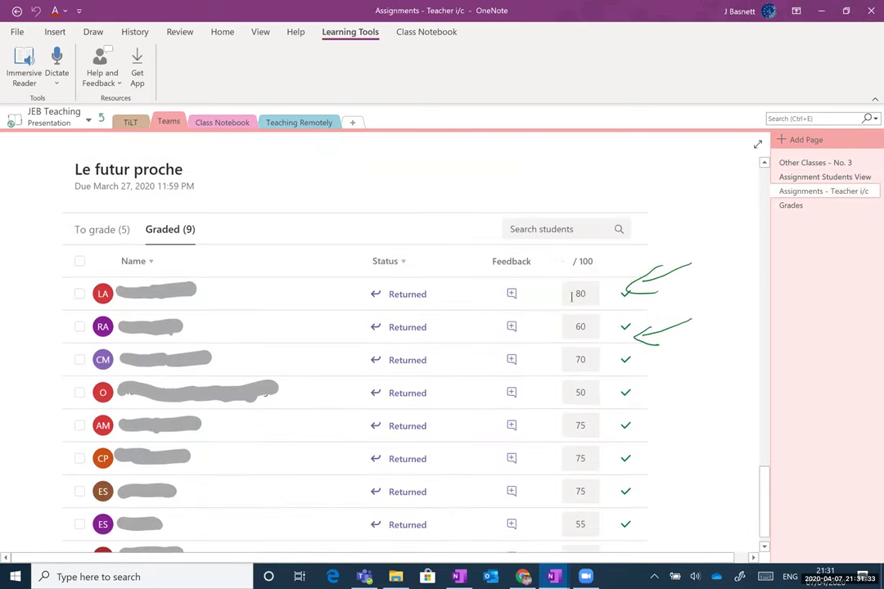
{"action": "scroll", "coordinate": [577, 282], "scroll_direction": "down", "scroll_amount": 1}
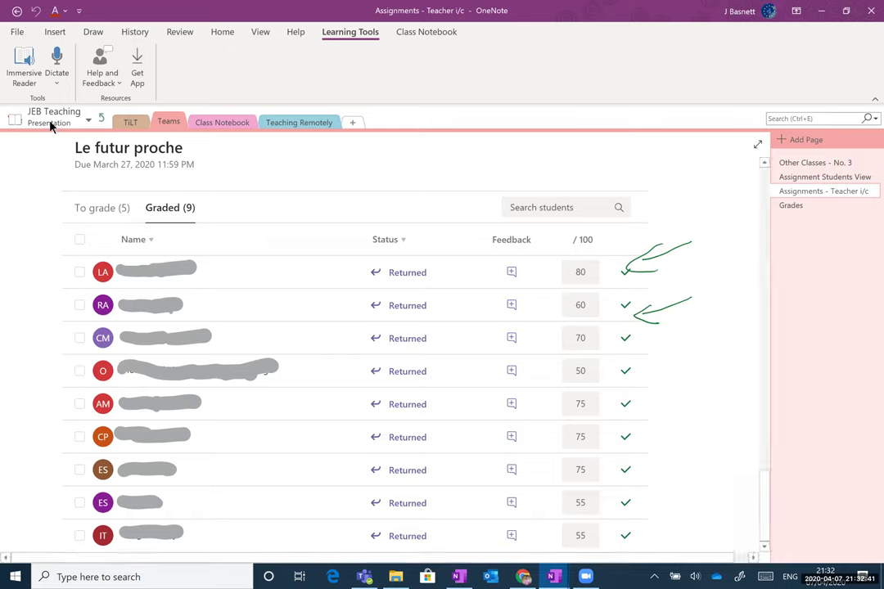
- Open the French Remove JEB Notebook and duplicate its current page in a new OneNote window
{"action": "left_click", "coordinate": [25, 123]}
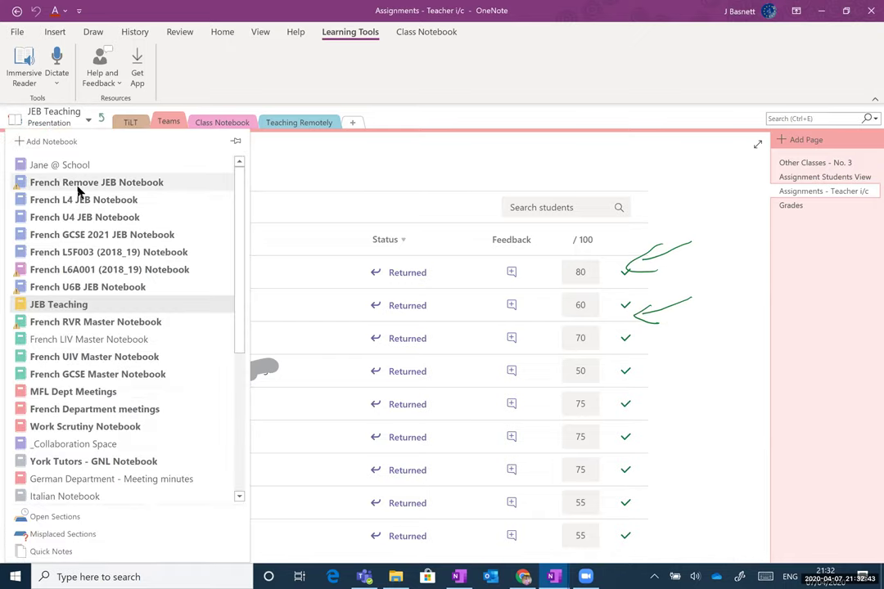
{"action": "left_click", "coordinate": [78, 185]}
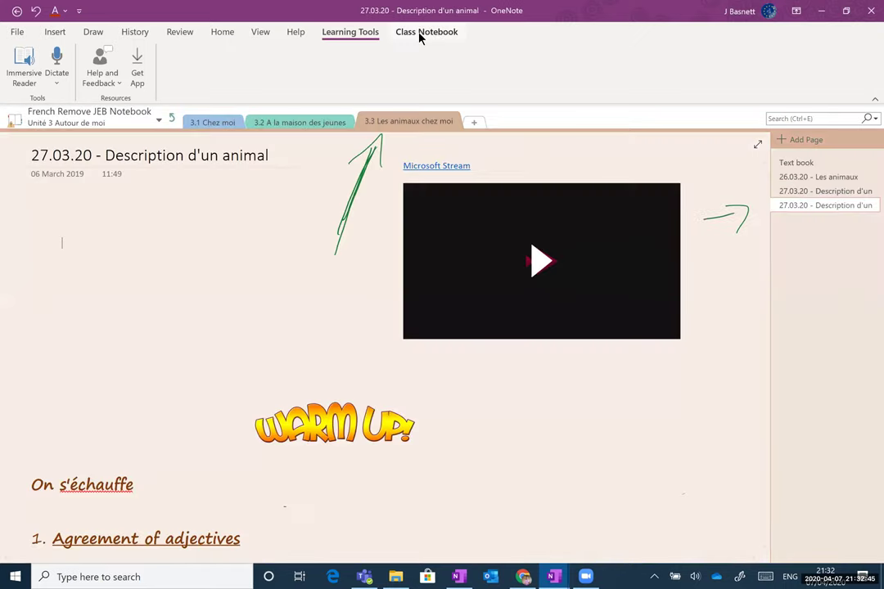
{"action": "left_click", "coordinate": [223, 31]}
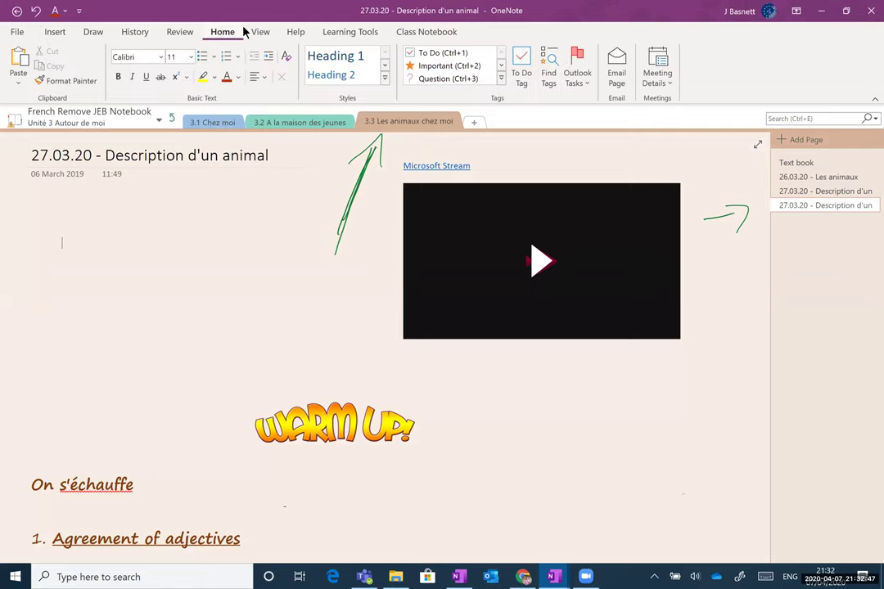
{"action": "left_click", "coordinate": [259, 32]}
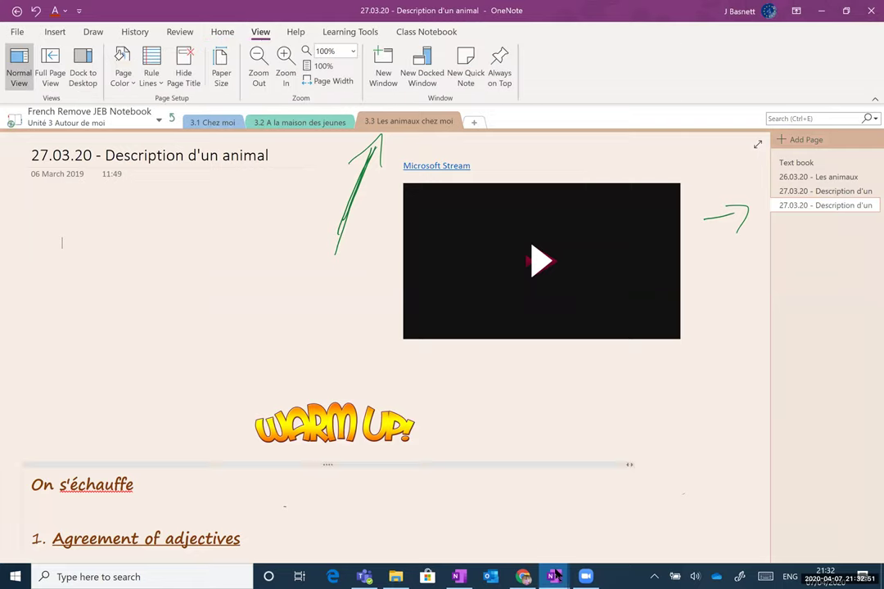
{"action": "mouse_move", "coordinate": [555, 577]}
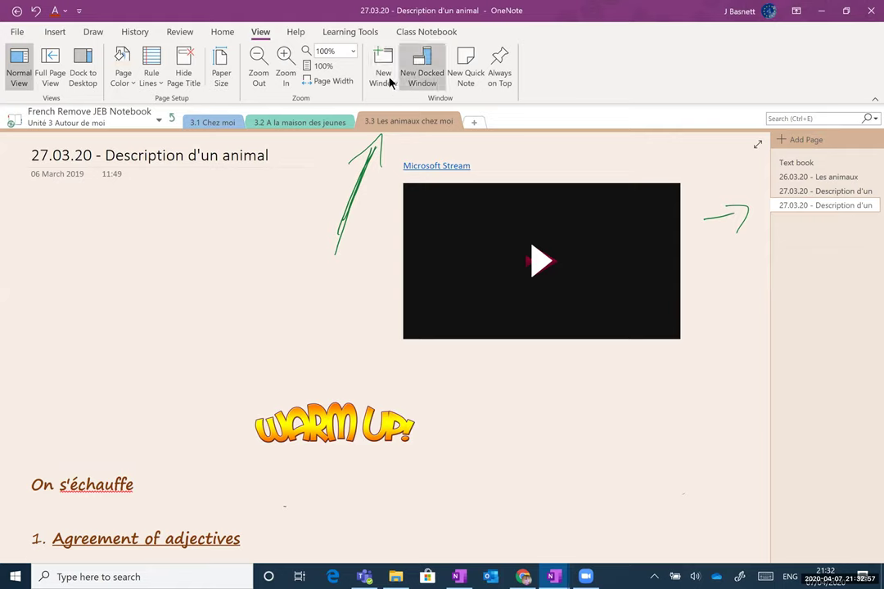
{"action": "left_click", "coordinate": [386, 79]}
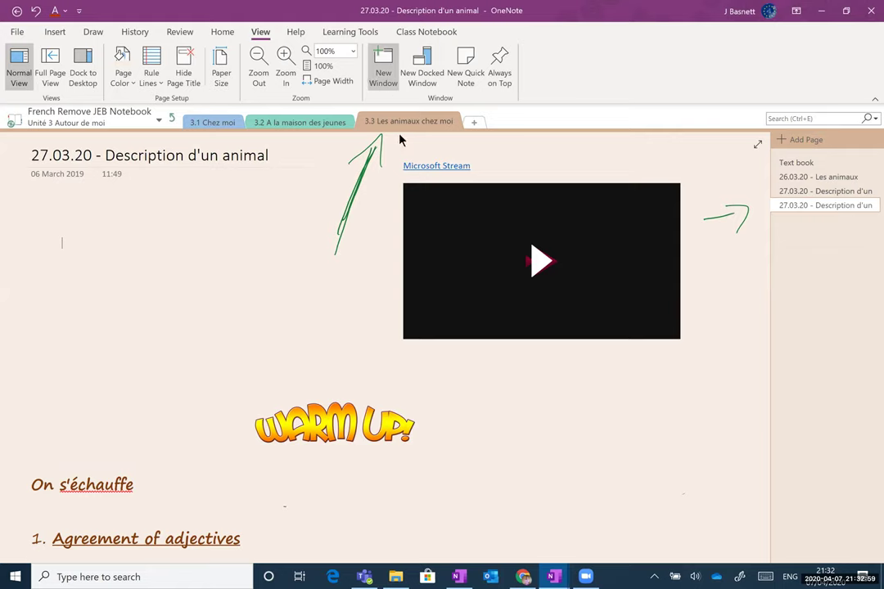
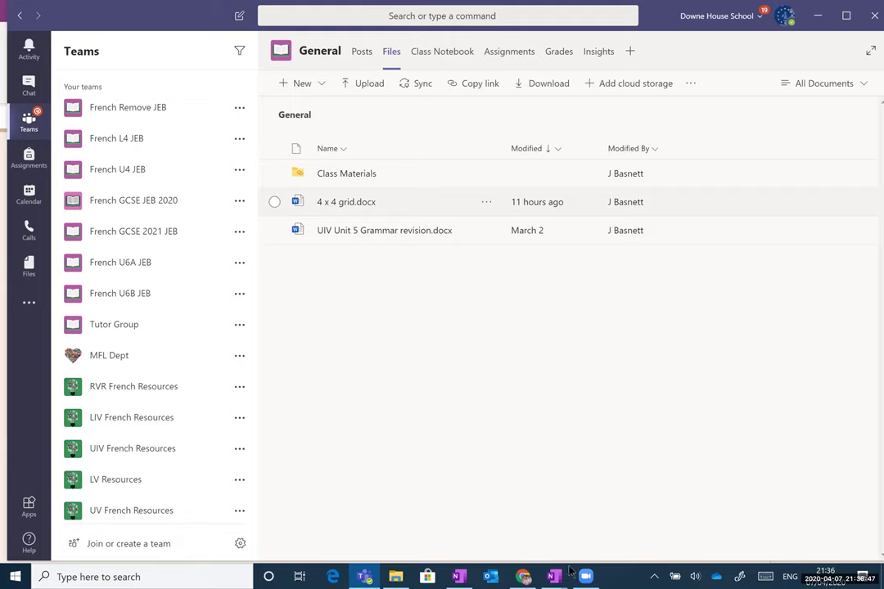
- Switch to the OneNote page 27.03.20 - Description d'un animal and view its warm-up tasks and Rip Bingo grid
{"action": "mouse_move", "coordinate": [553, 575]}
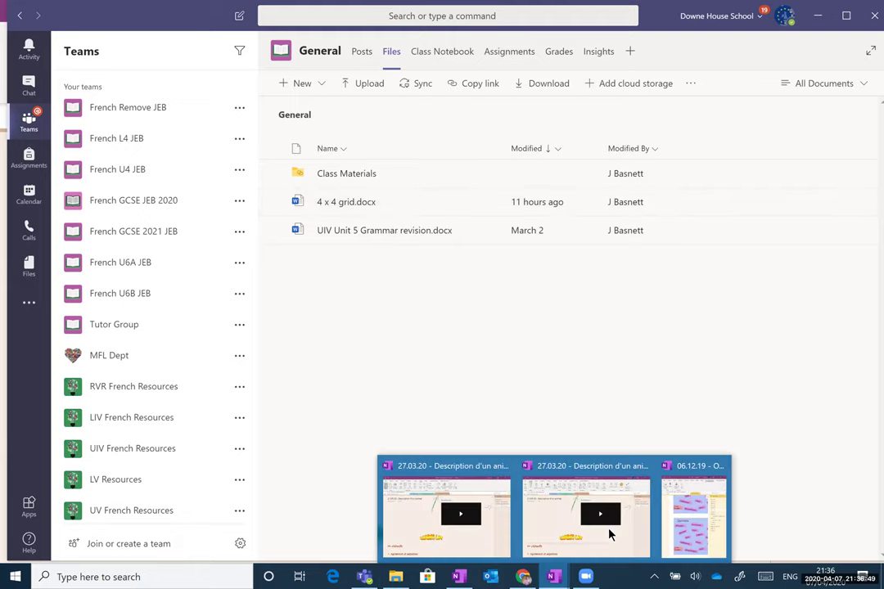
{"action": "left_click", "coordinate": [444, 507]}
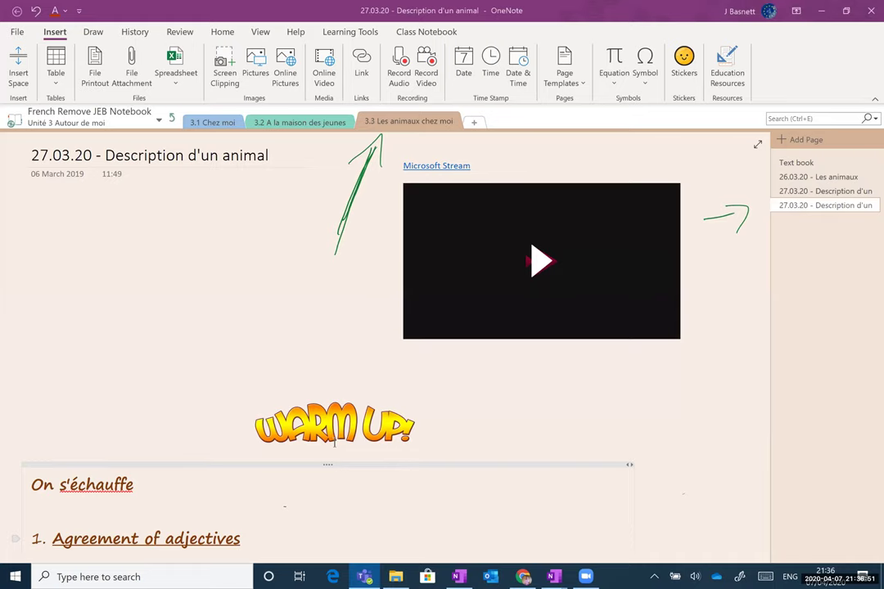
{"action": "scroll", "coordinate": [259, 344], "scroll_direction": "down", "scroll_amount": 5}
{"action": "scroll", "coordinate": [278, 319], "scroll_direction": "down", "scroll_amount": 1}
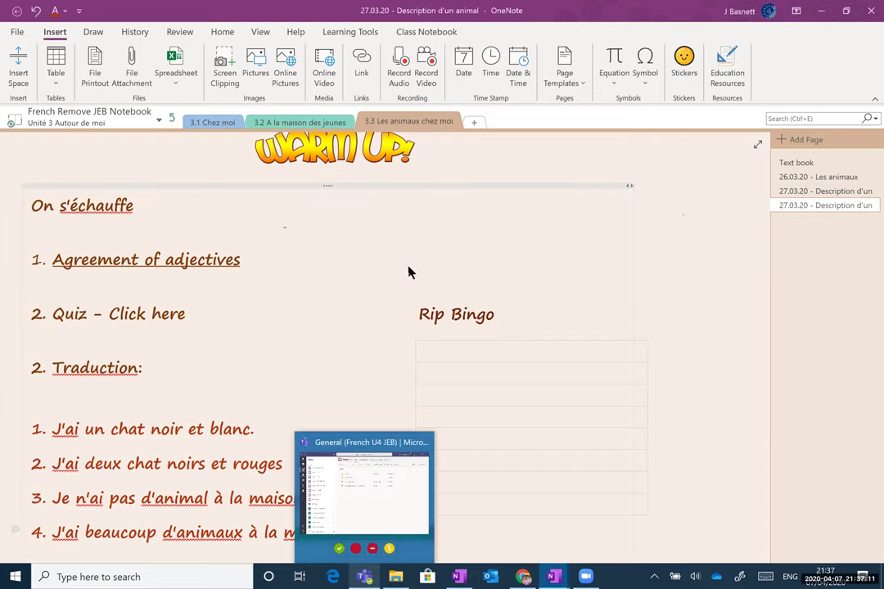
- Switch to the channel files in Microsoft Teams, view the Microsoft Forms page in Chrome, and return to Teams
{"action": "left_click", "coordinate": [365, 577]}
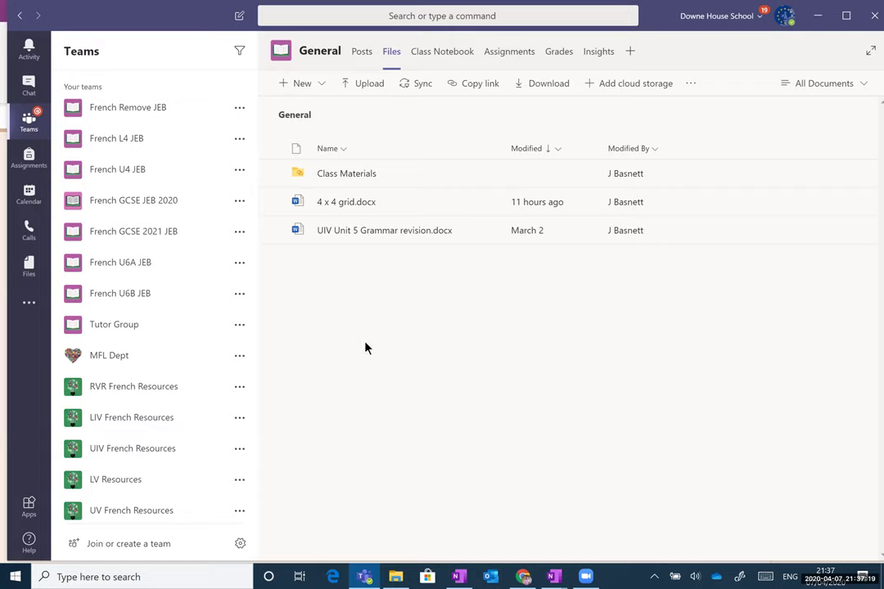
{"action": "right_click", "coordinate": [327, 270]}
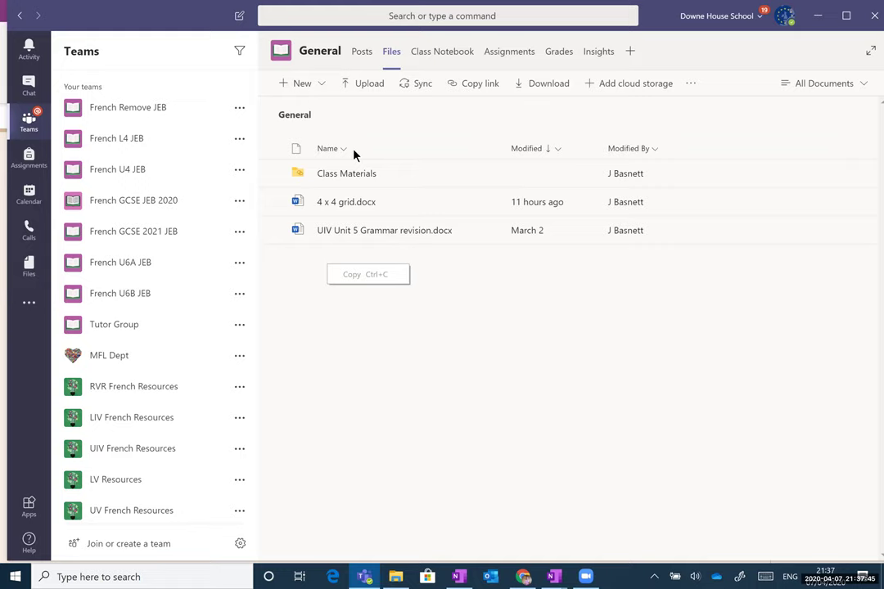
{"action": "left_click", "coordinate": [523, 577]}
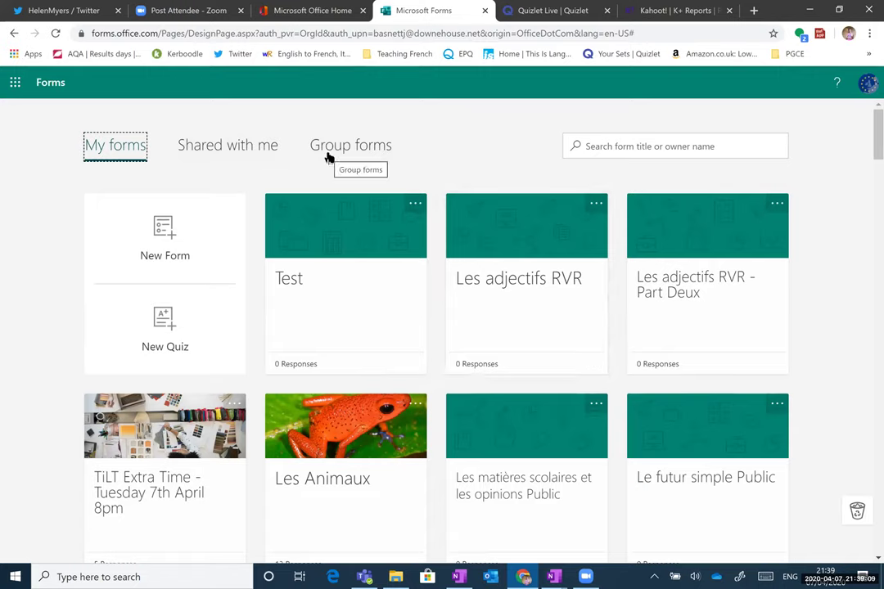
{"action": "left_click", "coordinate": [366, 576]}
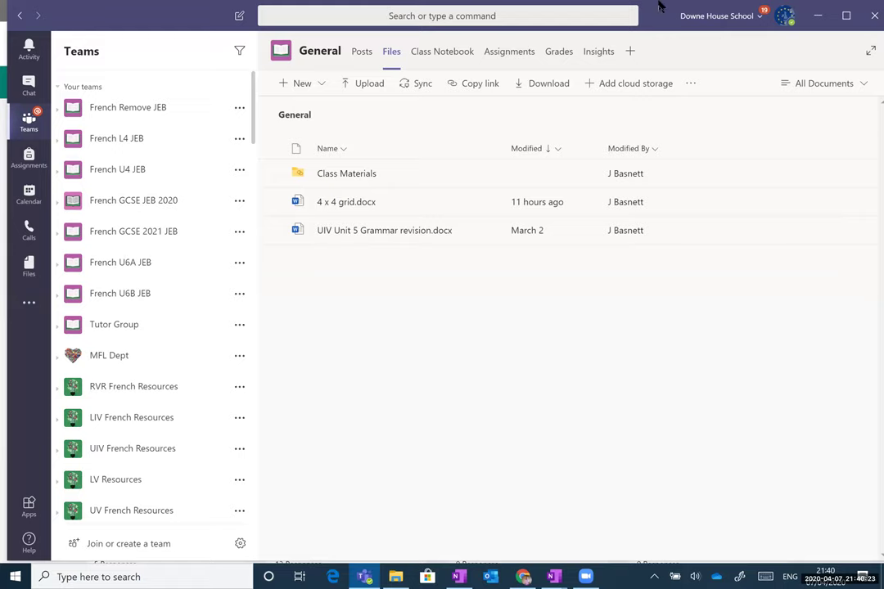
- View the General channel's available tab apps and new file types, and the French U4 JEB team's management options, without adding anything
{"action": "left_click", "coordinate": [631, 53]}
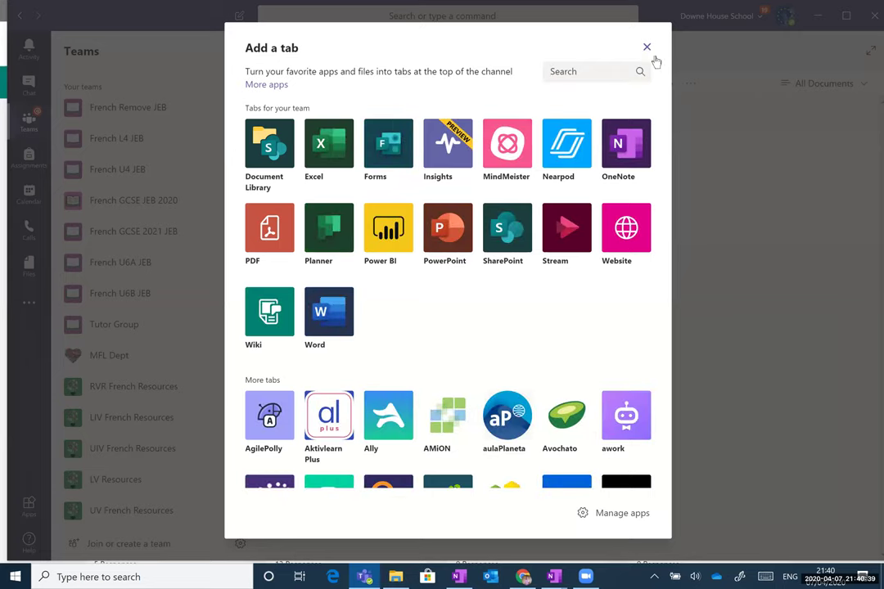
{"action": "left_click", "coordinate": [647, 50]}
{"action": "left_click", "coordinate": [690, 85]}
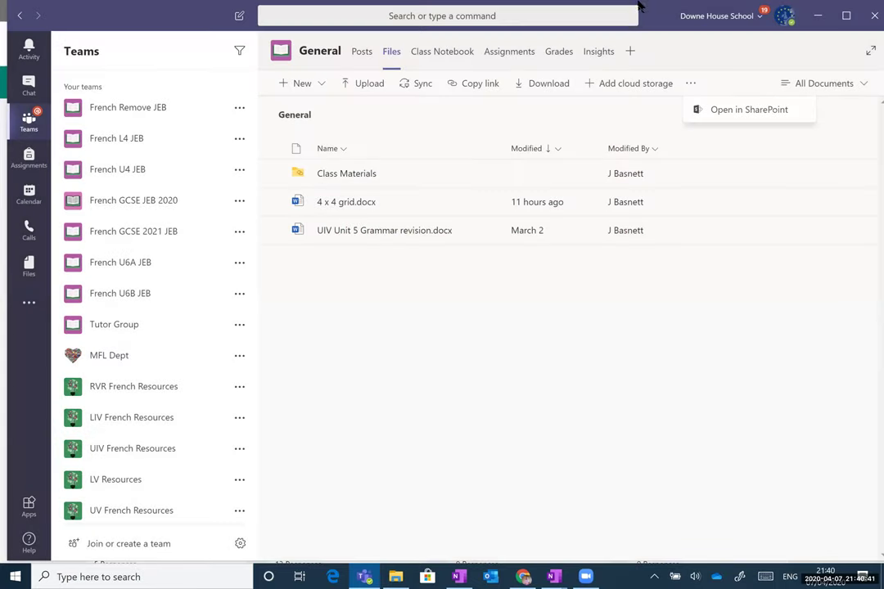
{"action": "left_click", "coordinate": [323, 87]}
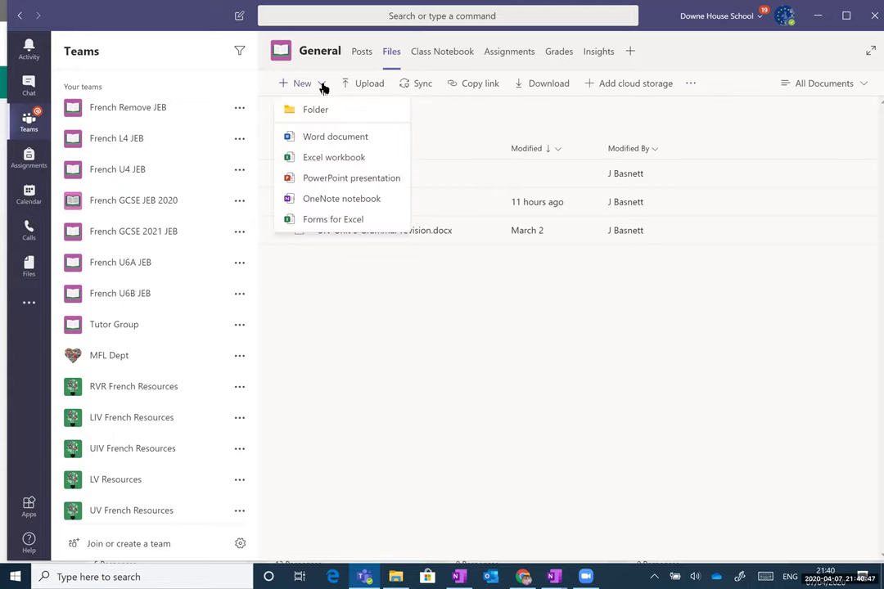
{"action": "key", "text": "Down"}
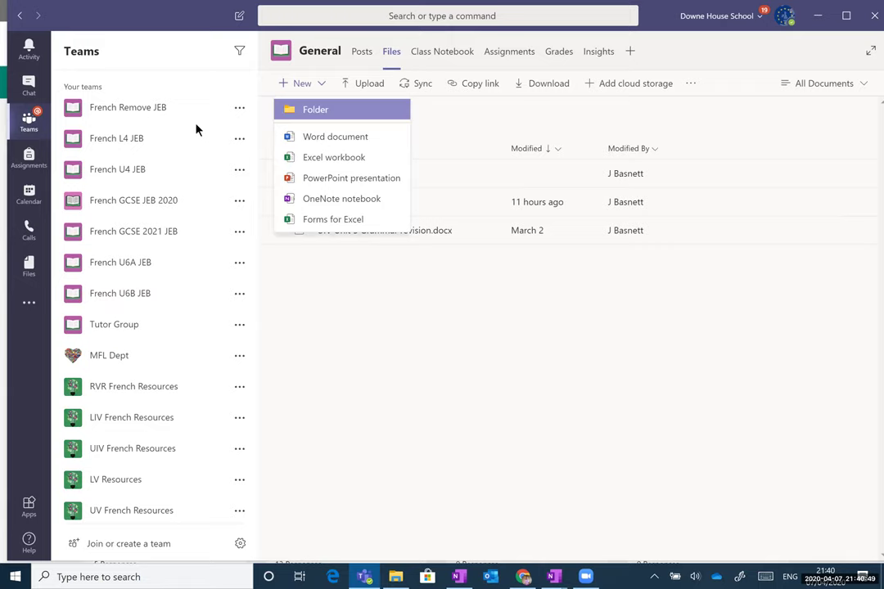
{"action": "key", "text": "Escape"}
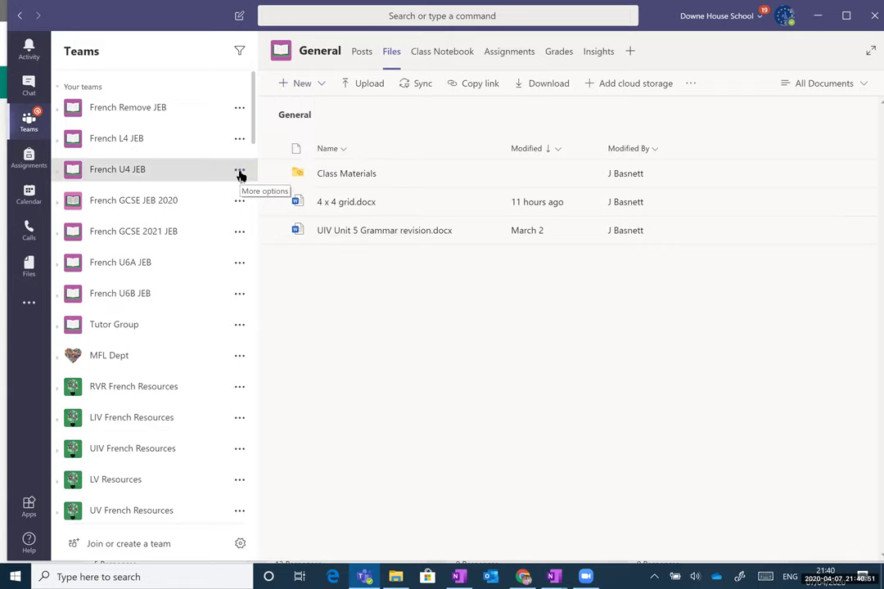
{"action": "left_click", "coordinate": [239, 174]}
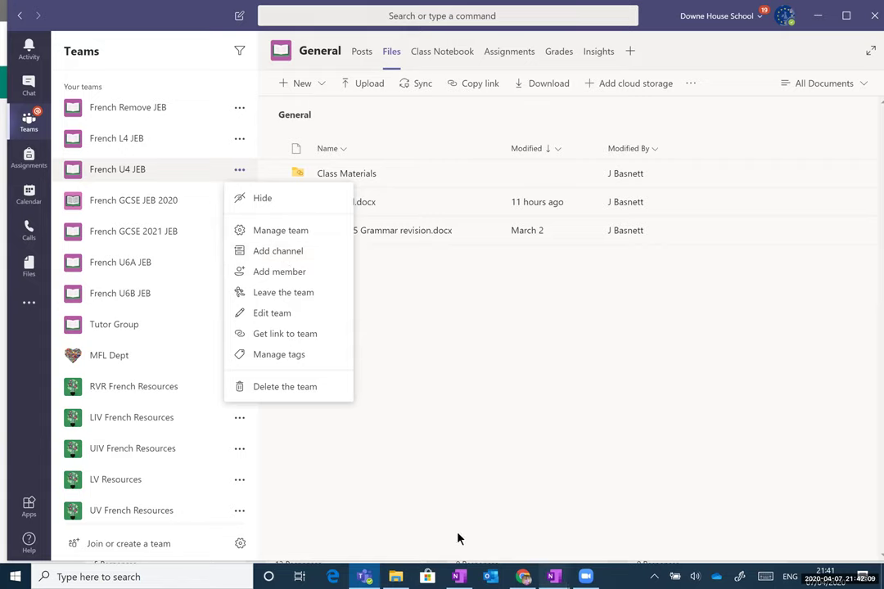
- Switch between the two OneNote windows showing 27.03.20 - Description d'un animal, and display the list of notebooks
{"action": "mouse_move", "coordinate": [458, 539]}
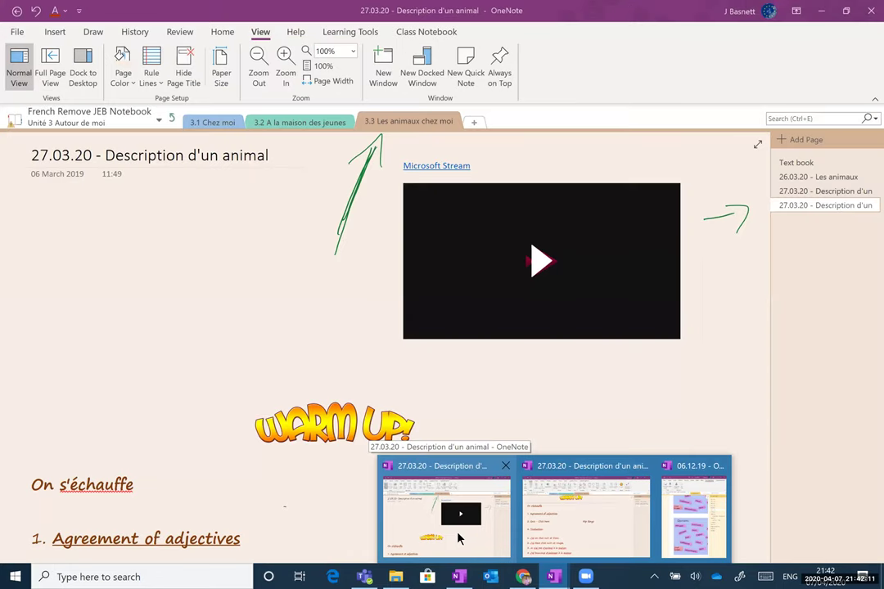
{"action": "left_click", "coordinate": [458, 538]}
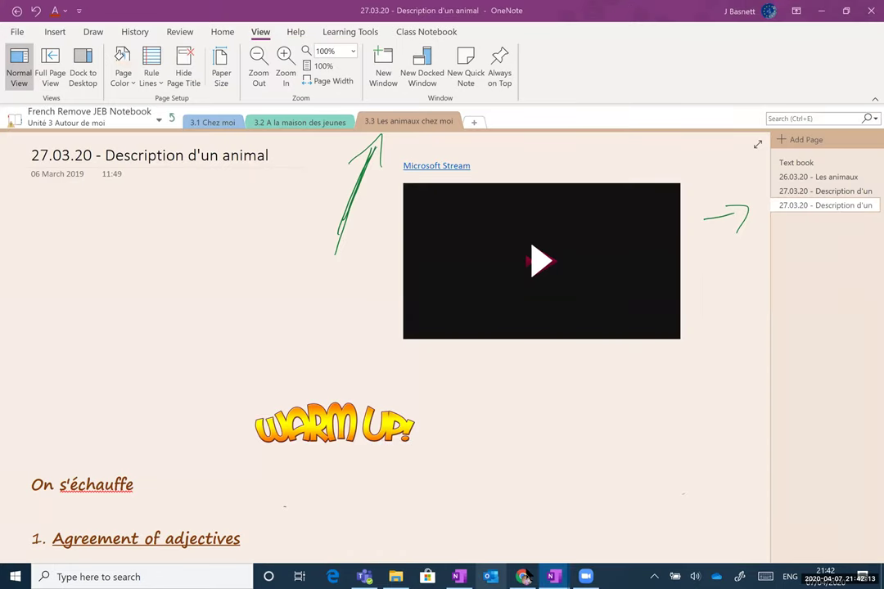
{"action": "mouse_move", "coordinate": [553, 576]}
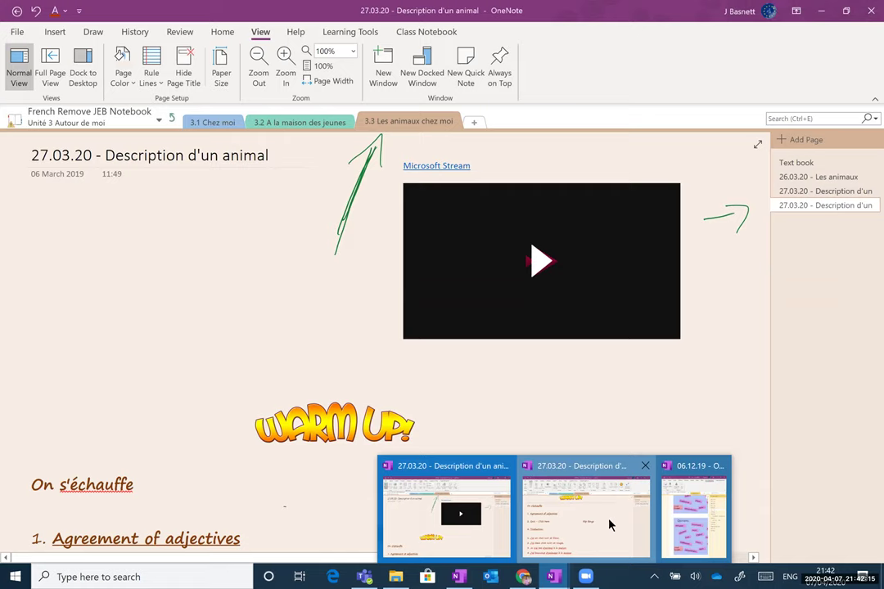
{"action": "left_click", "coordinate": [608, 524]}
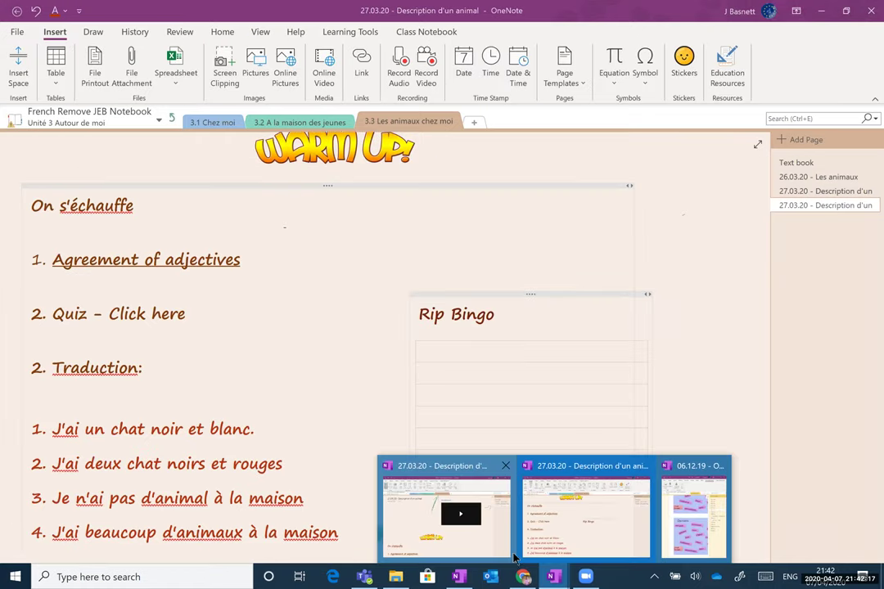
{"action": "left_click", "coordinate": [445, 518]}
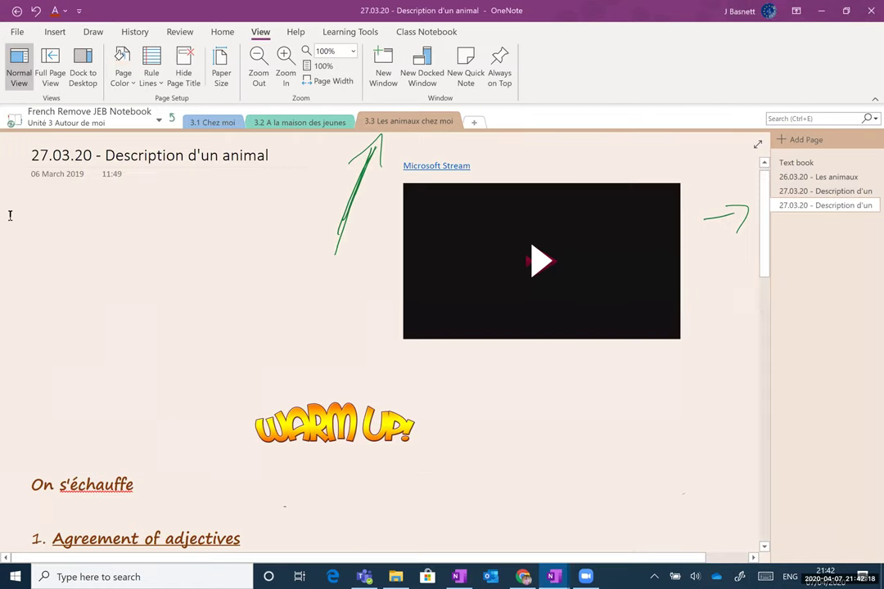
{"action": "left_click", "coordinate": [64, 118]}
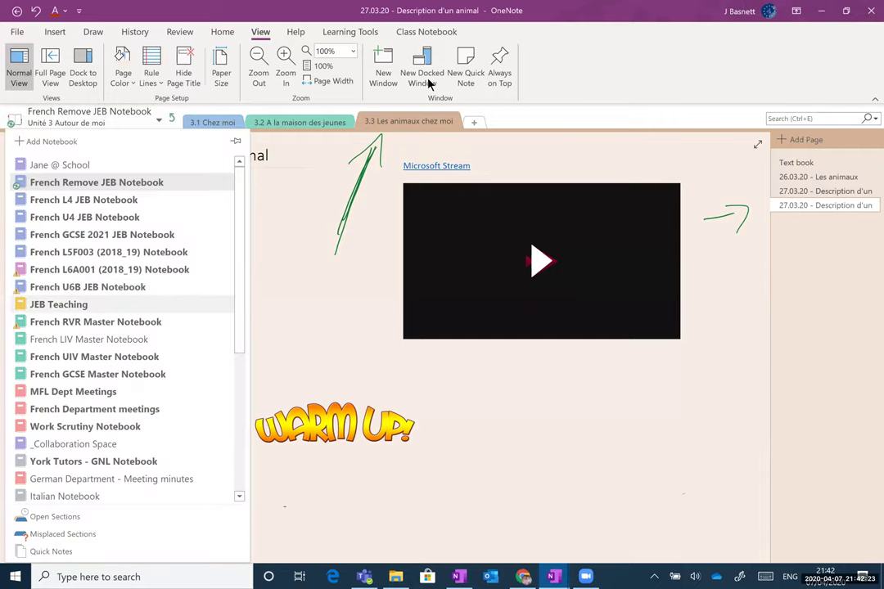
- Open the Inserting docs page in the Class Notebook section of JEB Teaching and remove the green ink scribble from the GCSE Mark Scheme
{"action": "left_click", "coordinate": [423, 121]}
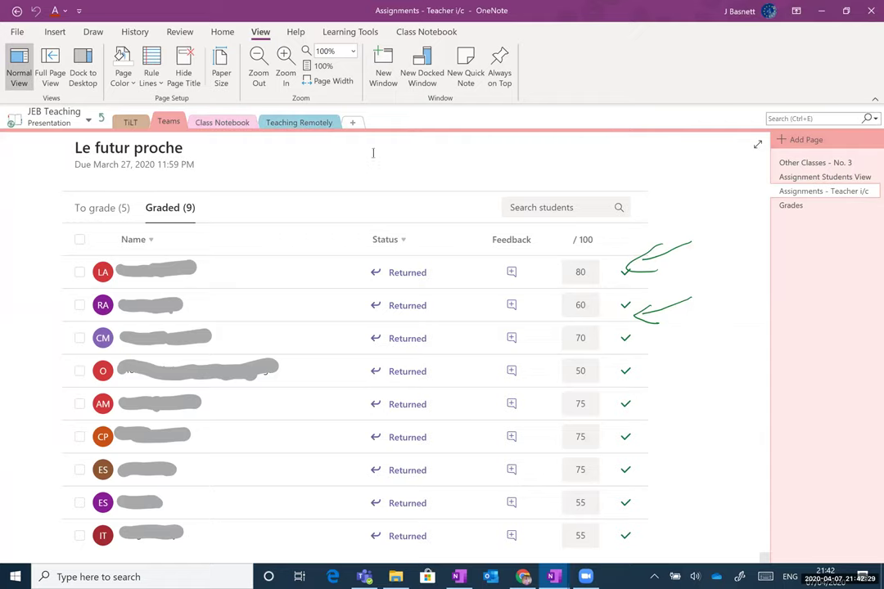
{"action": "key", "text": "ctrl+Tab"}
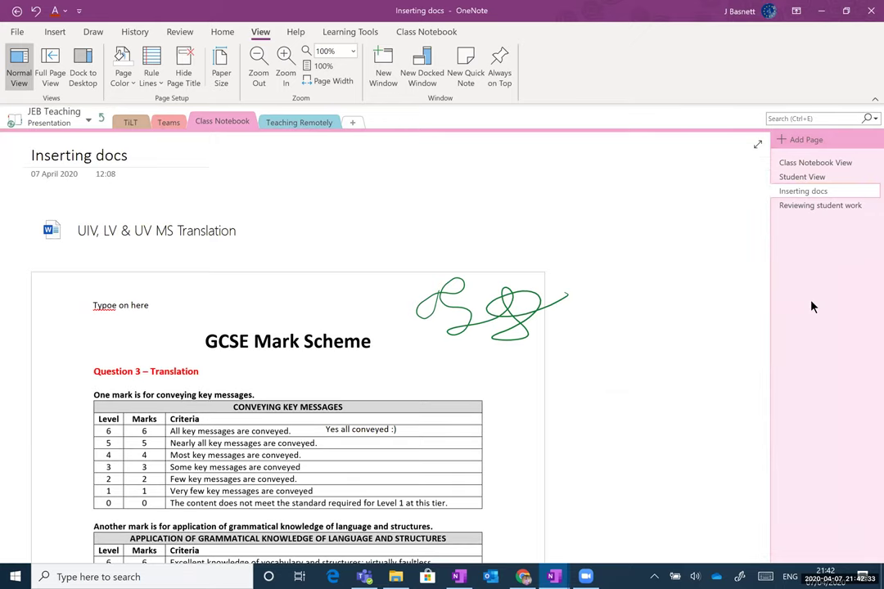
{"action": "left_click_drag", "start_coordinate": [377, 276], "coordinate": [585, 280]}
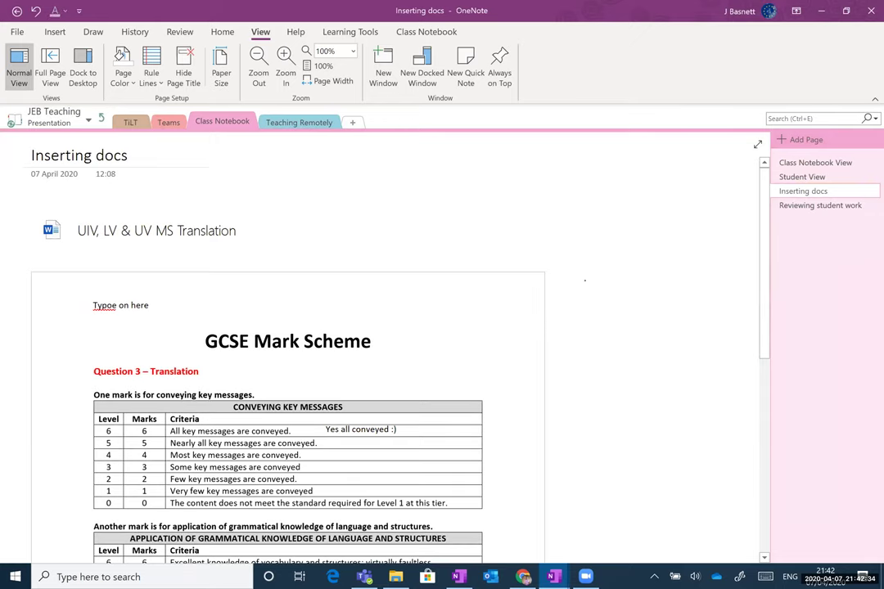
- Turn off Set Picture as Background for the GCSE Mark Scheme printout and test writing over it with ink and the text jfjfj
{"action": "right_click", "coordinate": [538, 300]}
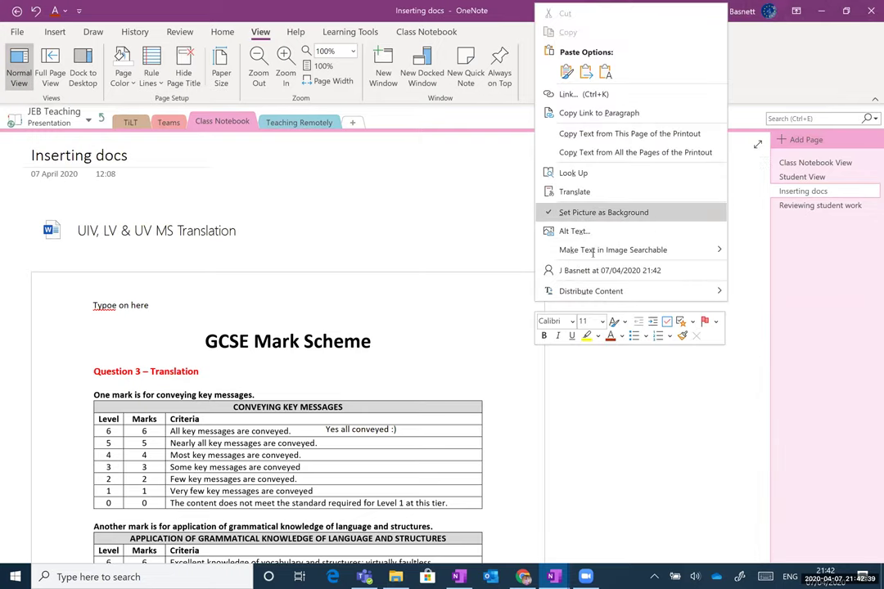
{"action": "scroll", "coordinate": [605, 320], "scroll_direction": "down", "scroll_amount": 3}
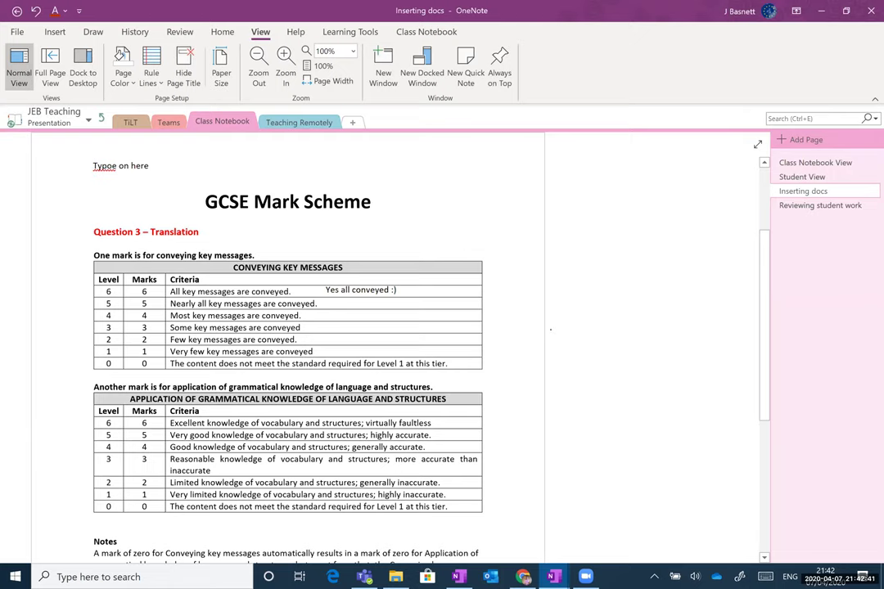
{"action": "scroll", "coordinate": [531, 330], "scroll_direction": "up", "scroll_amount": 3}
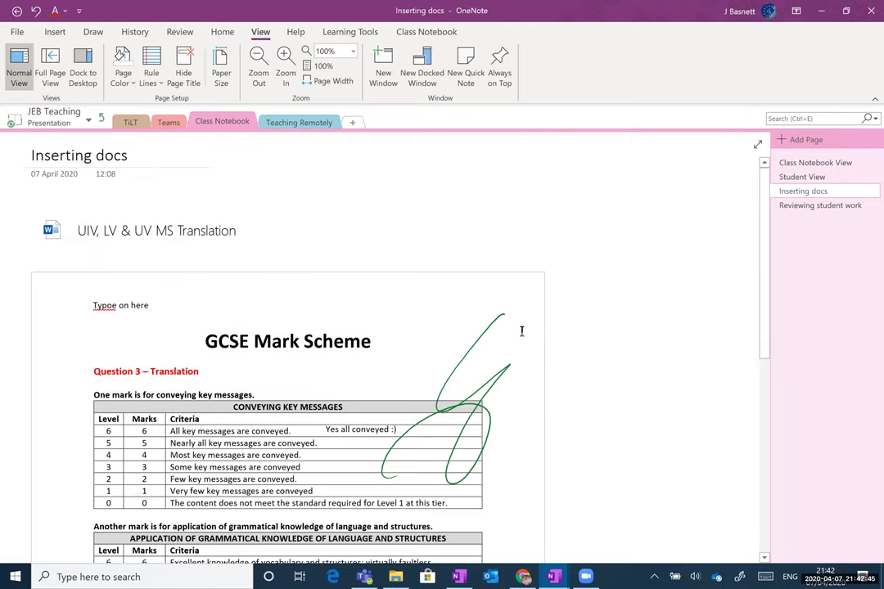
{"action": "scroll", "coordinate": [479, 468], "scroll_direction": "down", "scroll_amount": 10}
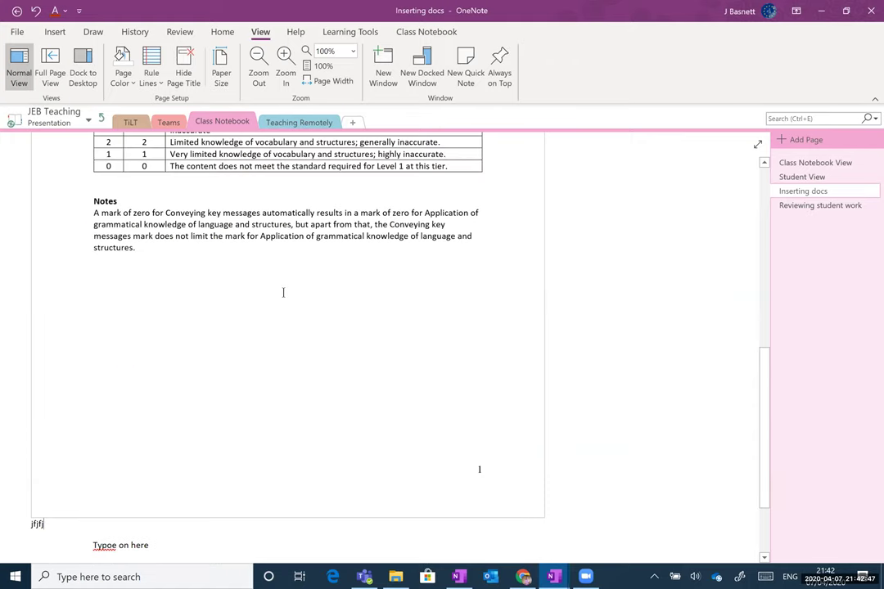
{"action": "scroll", "coordinate": [283, 299], "scroll_direction": "up", "scroll_amount": 10}
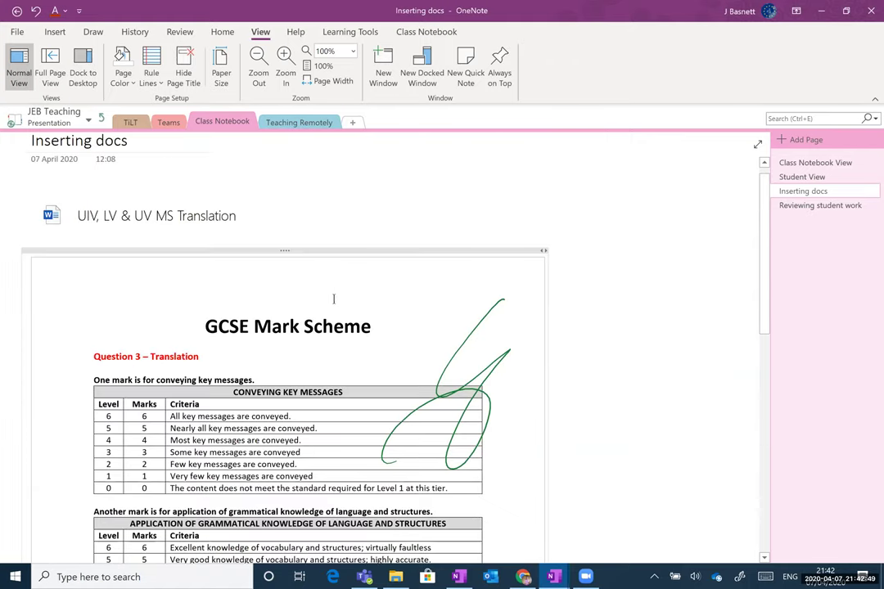
- Try typing the test lines fjkfj and jfj directly on the GCSE Mark Scheme printout
{"action": "left_click", "coordinate": [411, 288]}
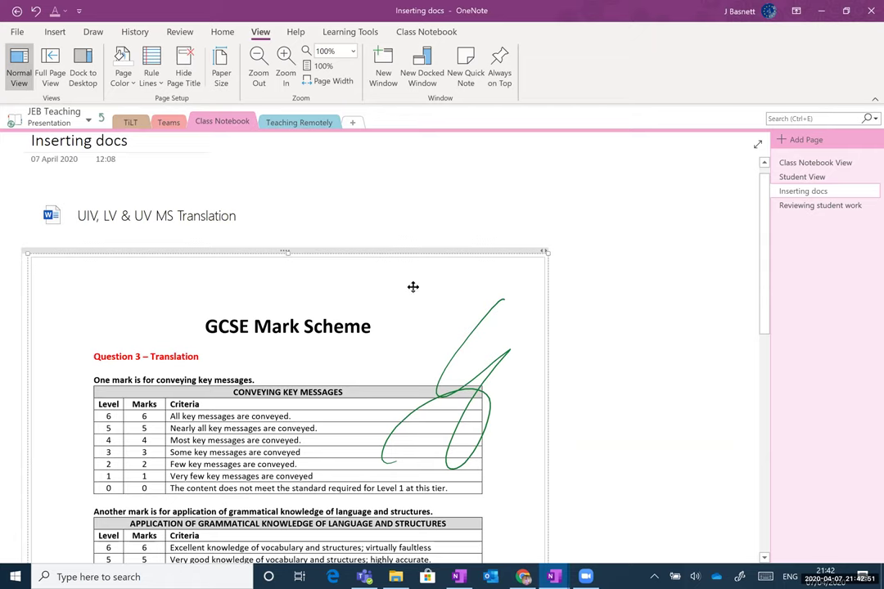
{"action": "scroll", "coordinate": [386, 270], "scroll_direction": "down", "scroll_amount": 3}
{"action": "scroll", "coordinate": [385, 197], "scroll_direction": "up", "scroll_amount": 3}
{"action": "scroll", "coordinate": [386, 197], "scroll_direction": "down", "scroll_amount": 3}
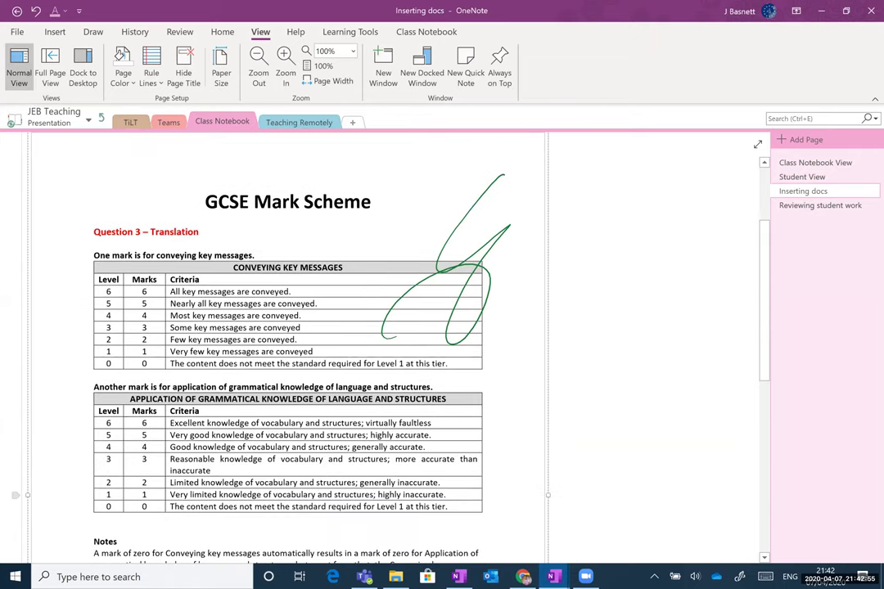
{"action": "scroll", "coordinate": [375, 277], "scroll_direction": "down", "scroll_amount": 8}
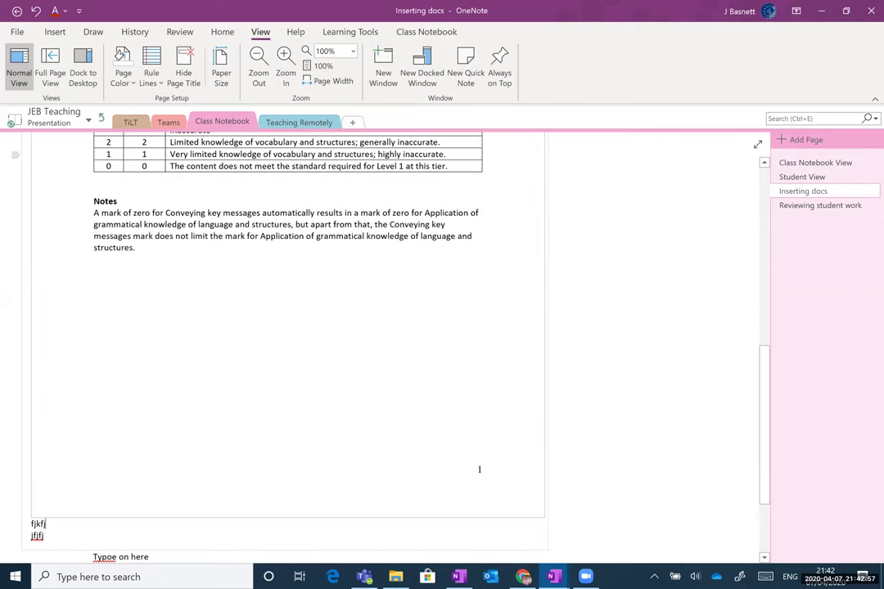
{"action": "scroll", "coordinate": [375, 278], "scroll_direction": "up", "scroll_amount": 11}
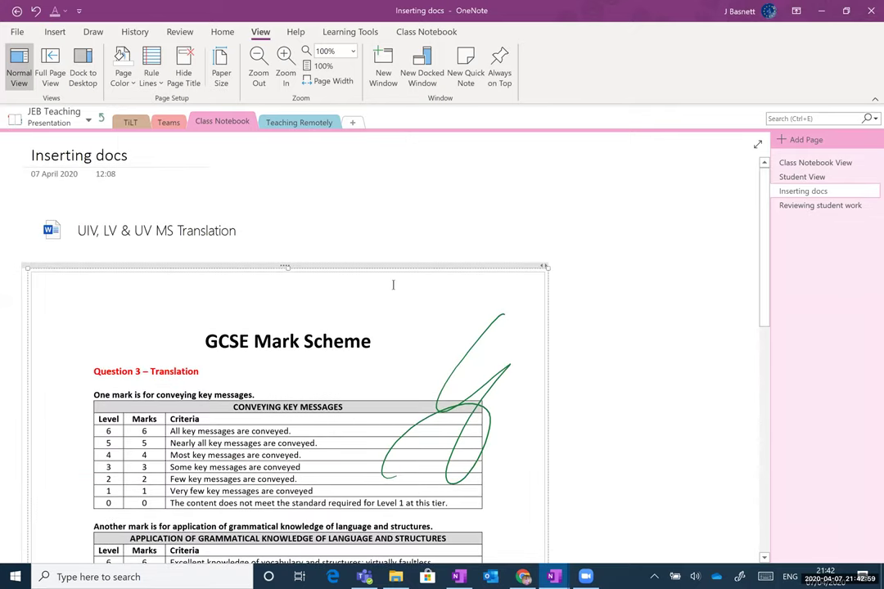
- Add the text jdjjd in the empty space beside the printout, level with the Notes paragraph
{"action": "scroll", "coordinate": [393, 285], "scroll_direction": "down", "scroll_amount": 12}
{"action": "scroll", "coordinate": [630, 291], "scroll_direction": "up", "scroll_amount": 2}
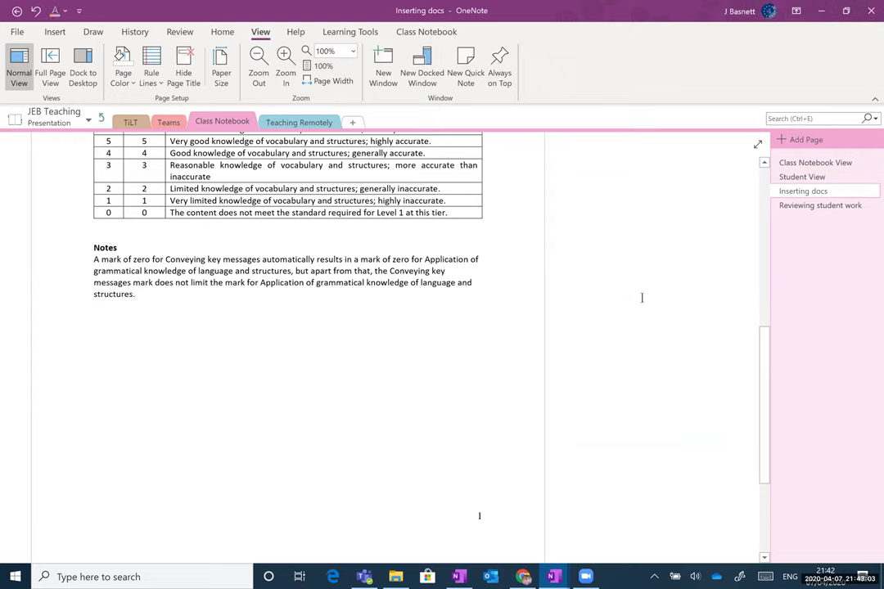
{"action": "left_click", "coordinate": [633, 293]}
{"action": "type", "text": "jdjjd"}
{"action": "left_click", "coordinate": [674, 400]}
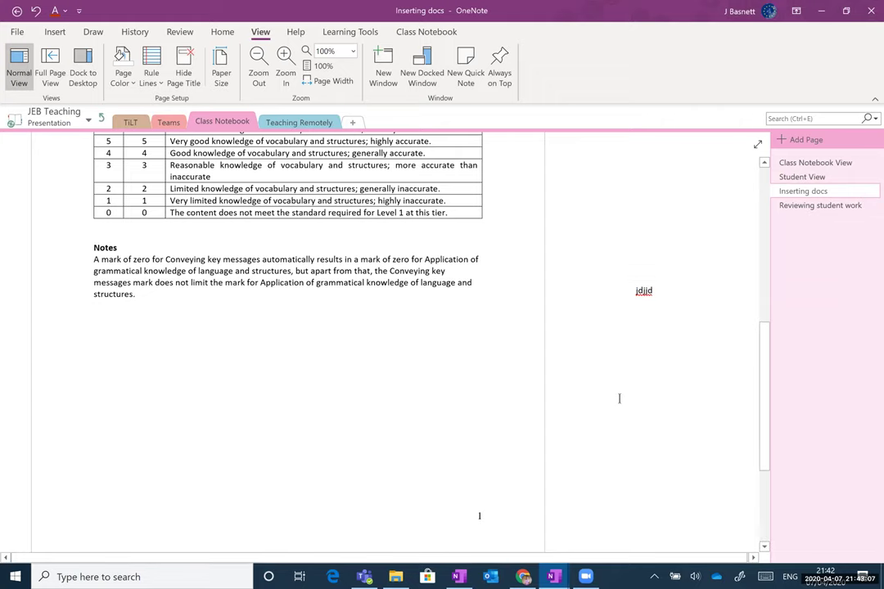
- Delete the green ink scribble covering the Conveying Key Messages table
{"action": "scroll", "coordinate": [533, 355], "scroll_direction": "up", "scroll_amount": 10}
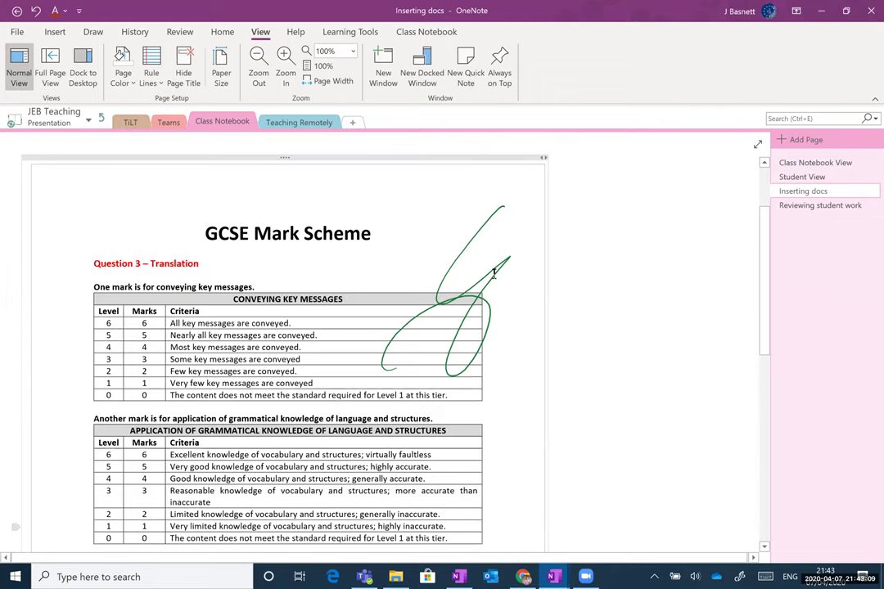
{"action": "left_click", "coordinate": [493, 273]}
{"action": "key", "text": "Delete"}
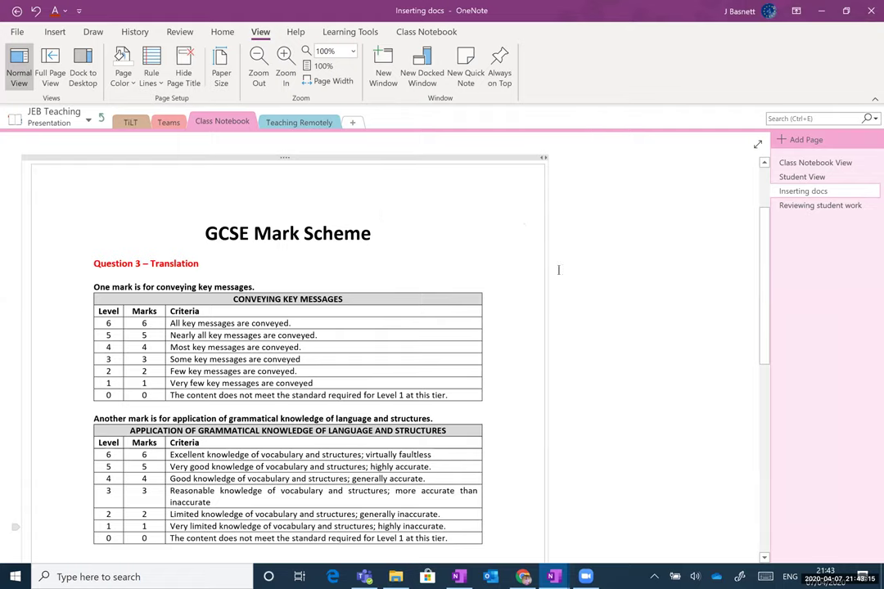
- Delete the test lines jfj, fjkfj and jfjfj beneath the GCSE Mark Scheme printout
{"action": "scroll", "coordinate": [637, 299], "scroll_direction": "down", "scroll_amount": 5}
{"action": "scroll", "coordinate": [640, 303], "scroll_direction": "down", "scroll_amount": 3}
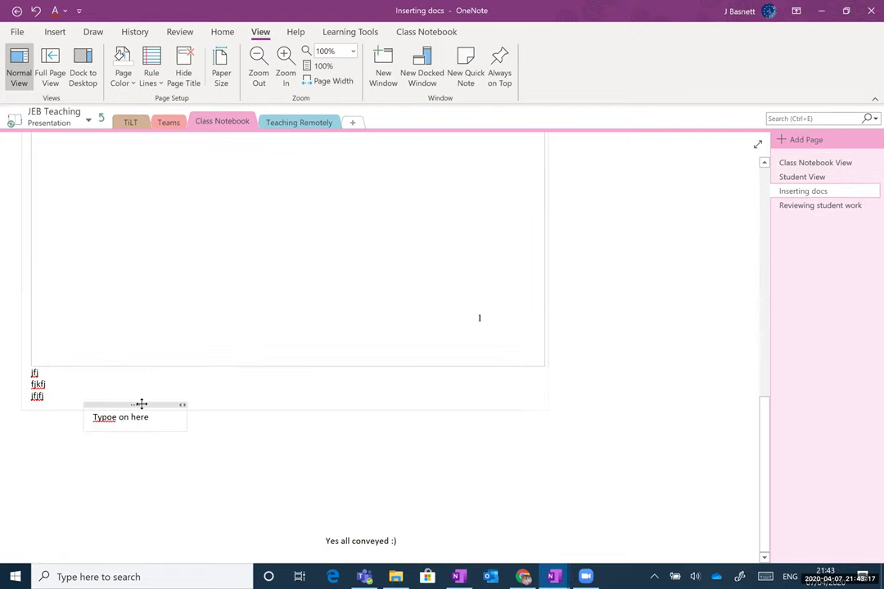
{"action": "mouse_move", "coordinate": [163, 403]}
{"action": "left_mouse_down"}
{"action": "mouse_move", "coordinate": [86, 404]}
{"action": "mouse_move", "coordinate": [18, 367]}
{"action": "mouse_move", "coordinate": [55, 366]}
{"action": "left_mouse_up"}
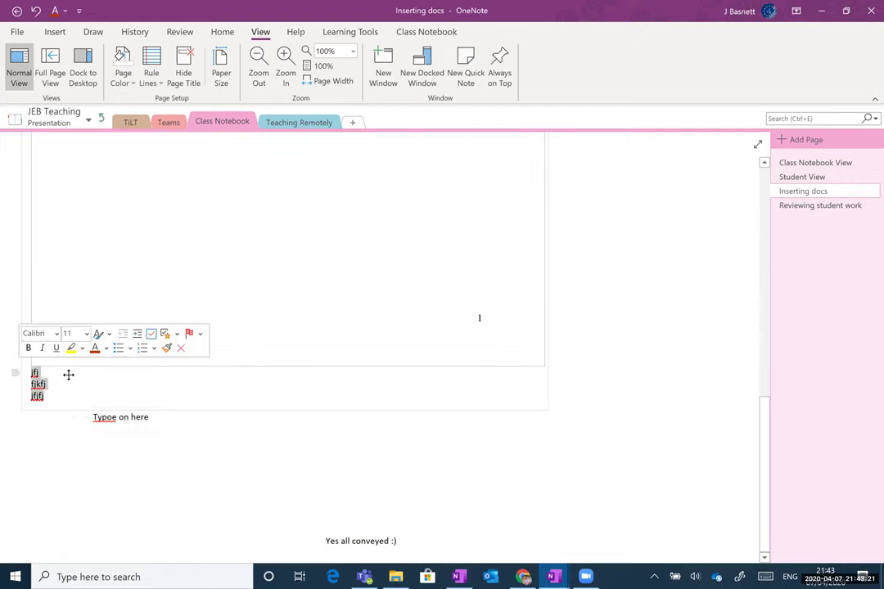
{"action": "scroll", "coordinate": [351, 361], "scroll_direction": "up", "scroll_amount": 4}
{"action": "scroll", "coordinate": [490, 314], "scroll_direction": "down", "scroll_amount": 2}
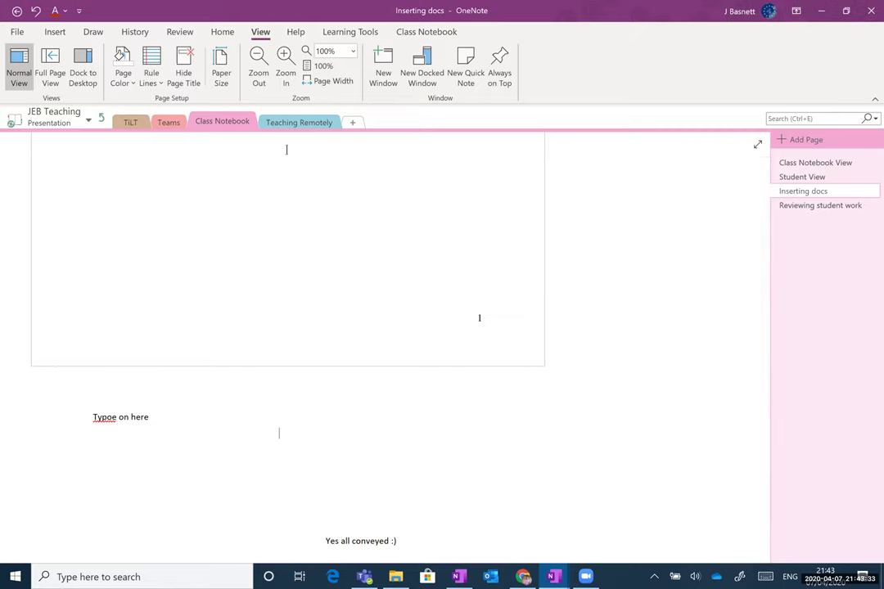
- Open the near future page in the French U4 JEB Notebook and draw a green ink arrow beside the gap-fill exercise
{"action": "left_click", "coordinate": [58, 121]}
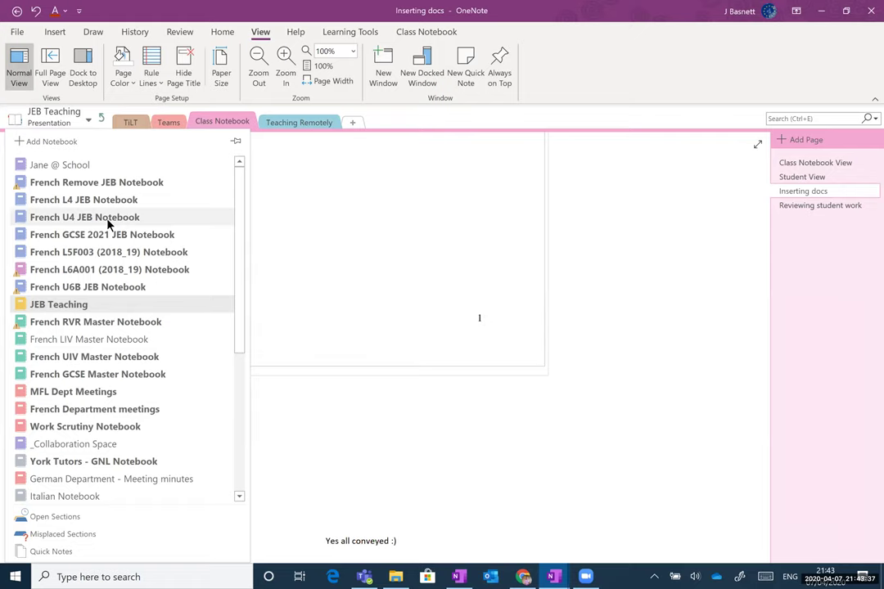
{"action": "left_click", "coordinate": [107, 218]}
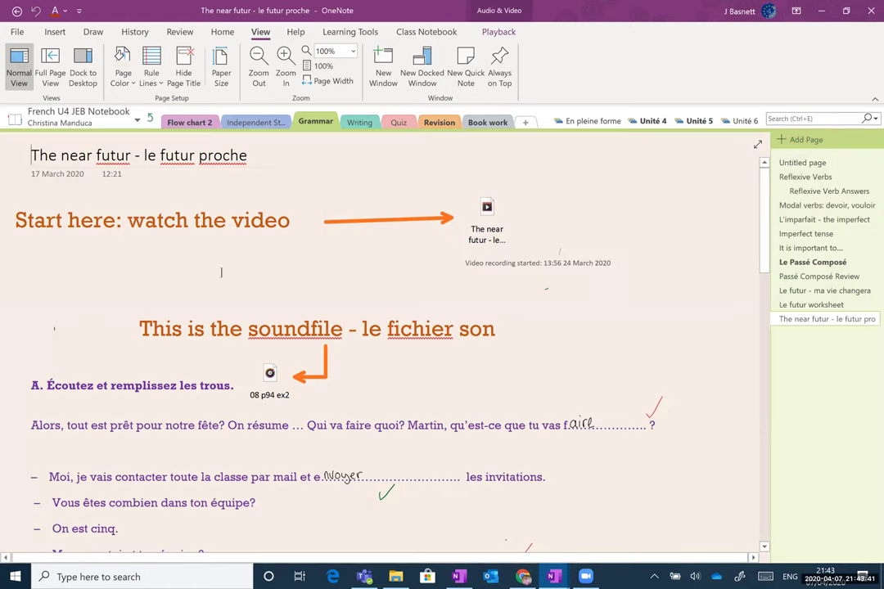
{"action": "scroll", "coordinate": [344, 276], "scroll_direction": "down", "scroll_amount": 5}
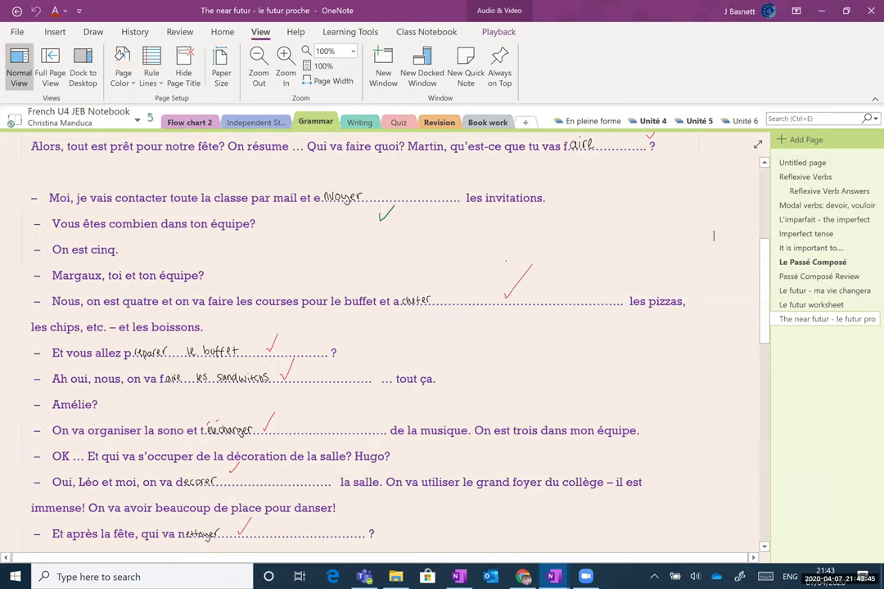
{"action": "left_click_drag", "start_coordinate": [717, 228], "coordinate": [741, 212]}
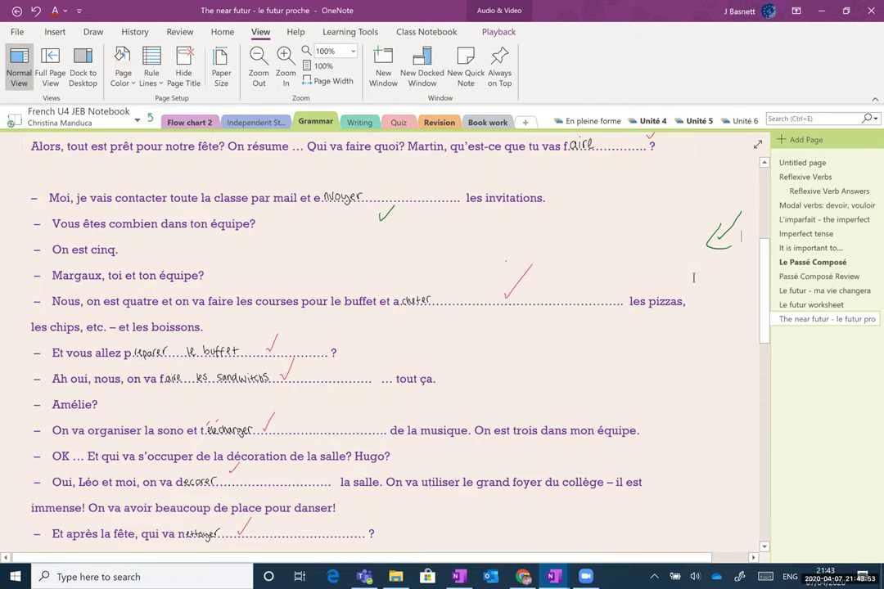
- Narrow the gap-fill exercise's text container so its lines reflow beneath the handwritten answers
{"action": "left_click_drag", "start_coordinate": [707, 277], "coordinate": [657, 251]}
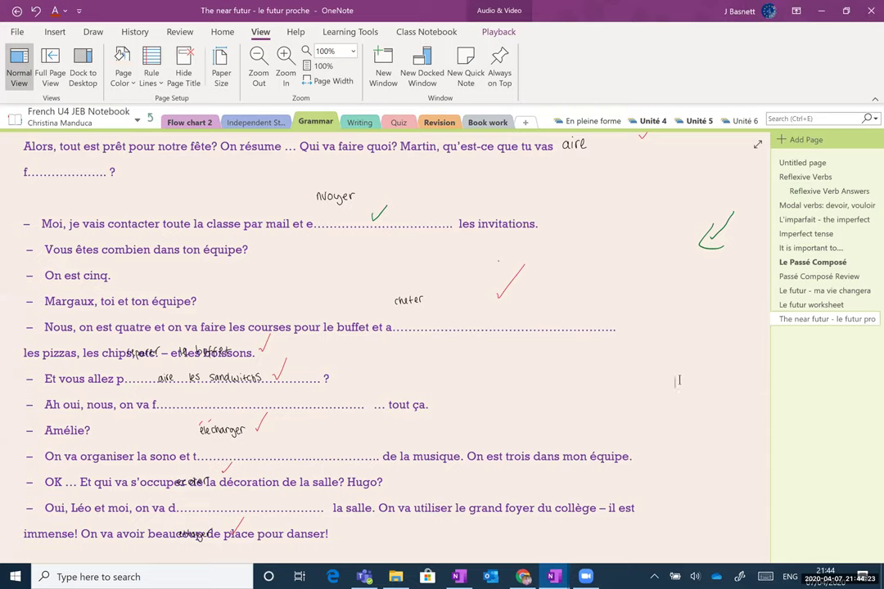
{"action": "left_click", "coordinate": [678, 379]}
{"action": "left_click", "coordinate": [82, 145]}
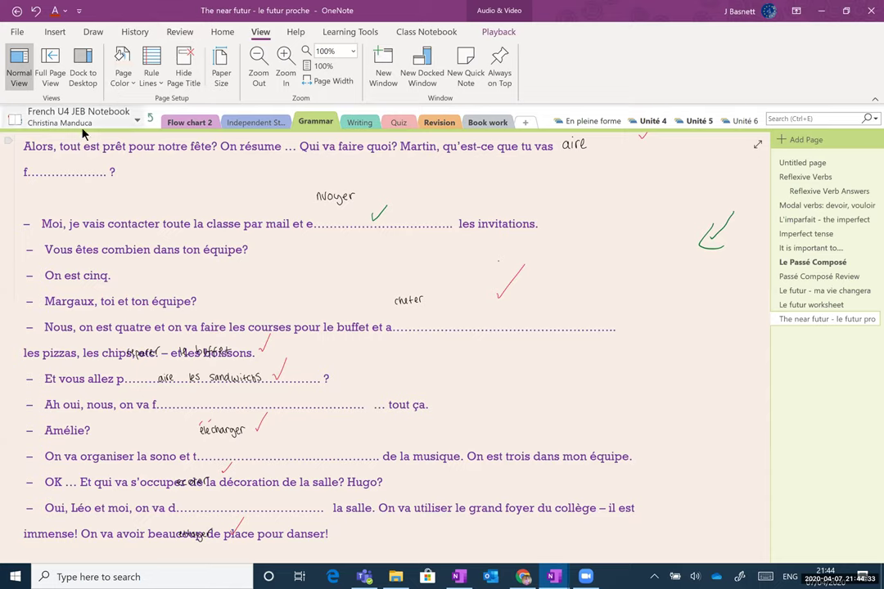
- Return to the Inserting docs page in JEB Teaching and view the printout's picture options, including Set Picture as Background, without changing them
{"action": "scroll", "coordinate": [74, 115], "scroll_direction": "up", "scroll_amount": 1}
{"action": "left_click", "coordinate": [78, 117]}
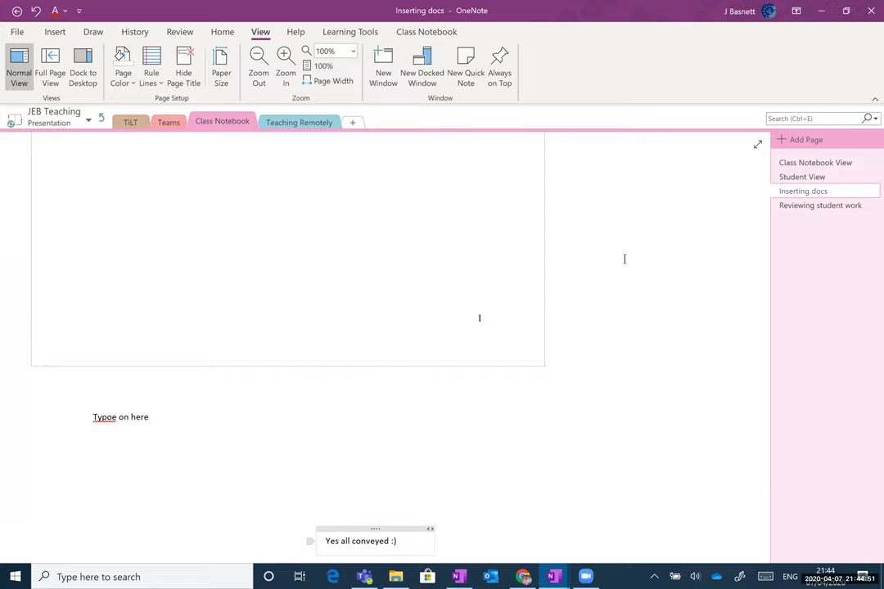
{"action": "scroll", "coordinate": [668, 193], "scroll_direction": "up", "scroll_amount": 5}
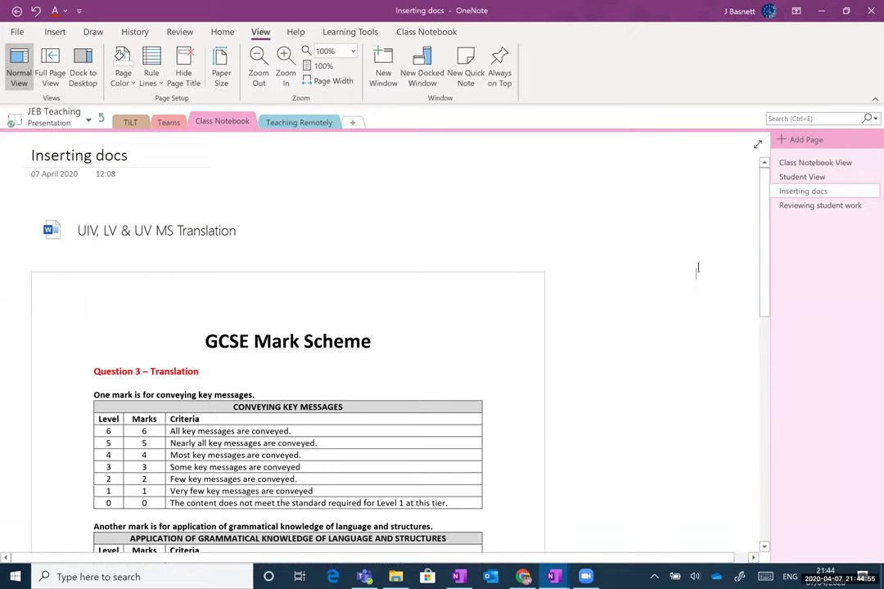
{"action": "right_click", "coordinate": [525, 356]}
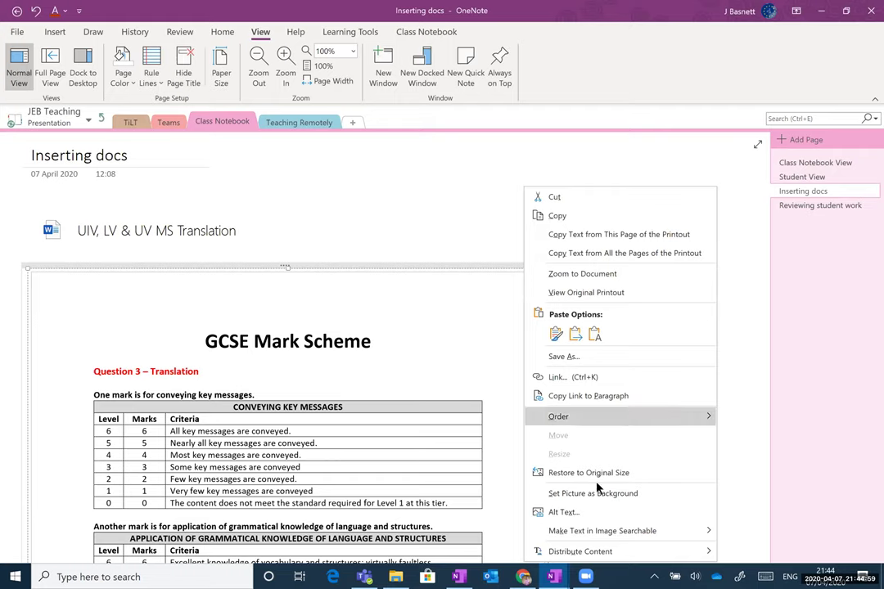
{"action": "left_click", "coordinate": [636, 351]}
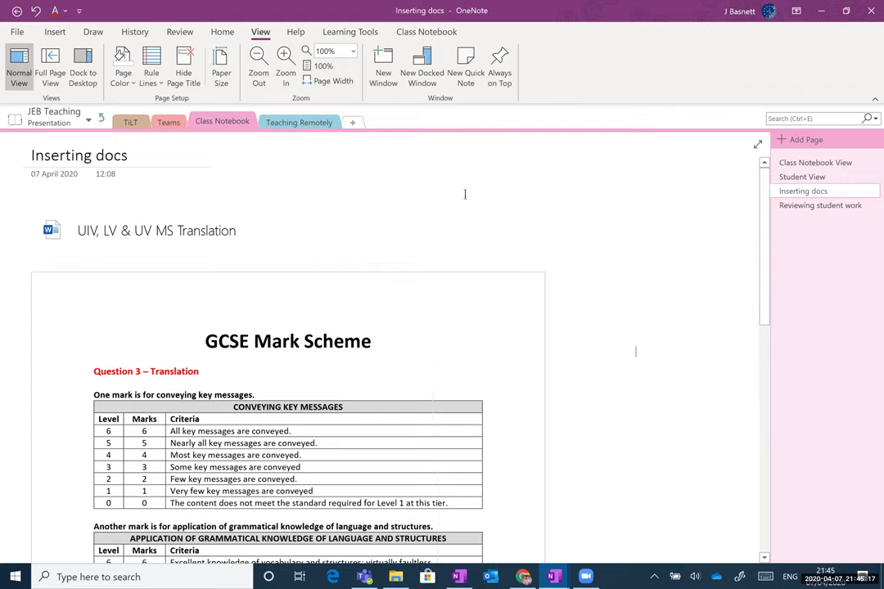
- Go to the page 3.1c Quel type de maison? in JEB Teaching, view the list of notebooks, and close it
{"action": "left_click", "coordinate": [102, 120]}
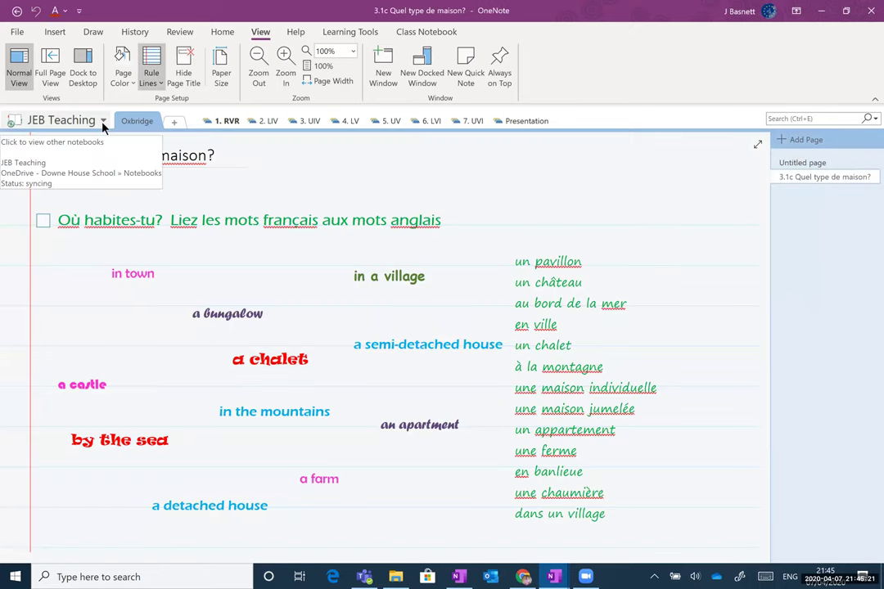
{"action": "left_click", "coordinate": [63, 121]}
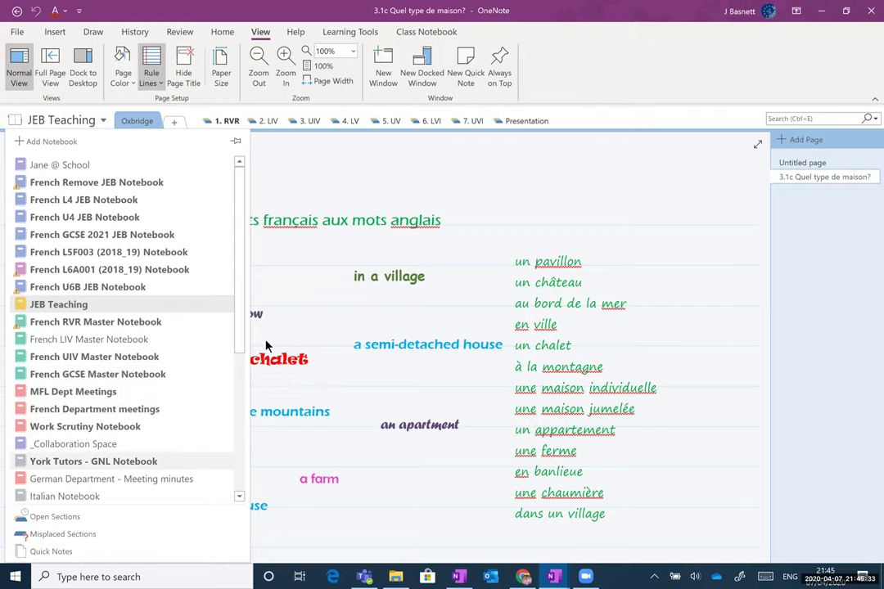
{"action": "left_click", "coordinate": [649, 189]}
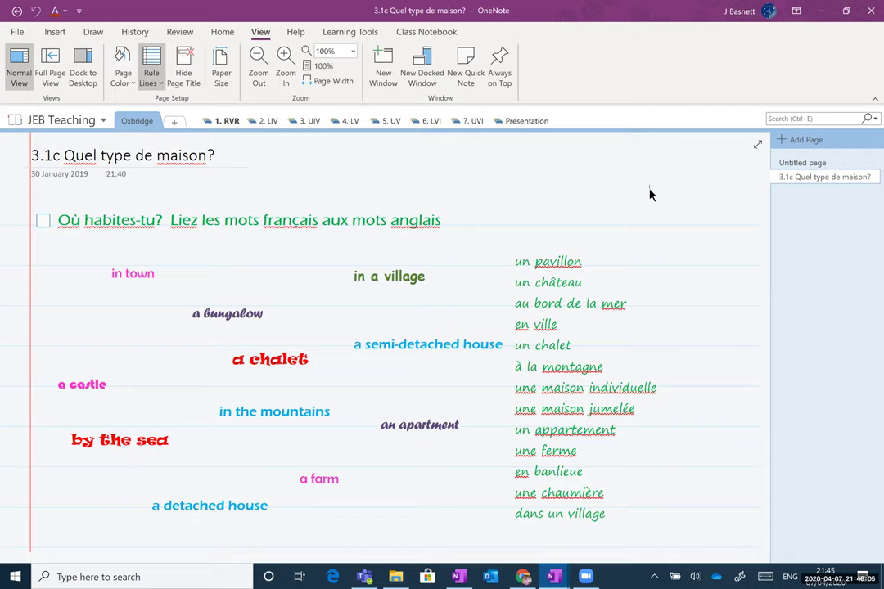
- Show the Immersive Reader and dictation tools and select the French housing vocabulary from un pavillon to dans un village
{"action": "left_click", "coordinate": [356, 34]}
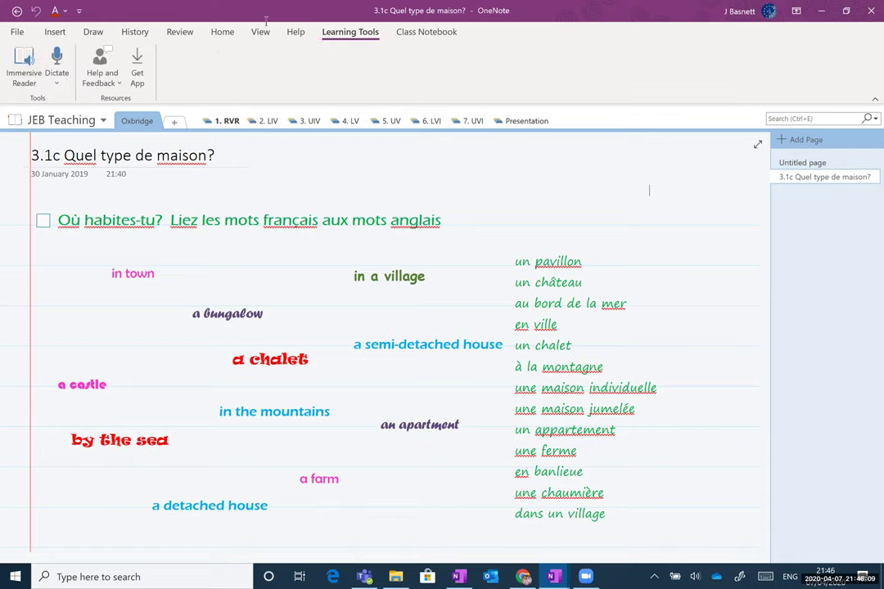
{"action": "left_click_drag", "start_coordinate": [519, 272], "coordinate": [634, 519]}
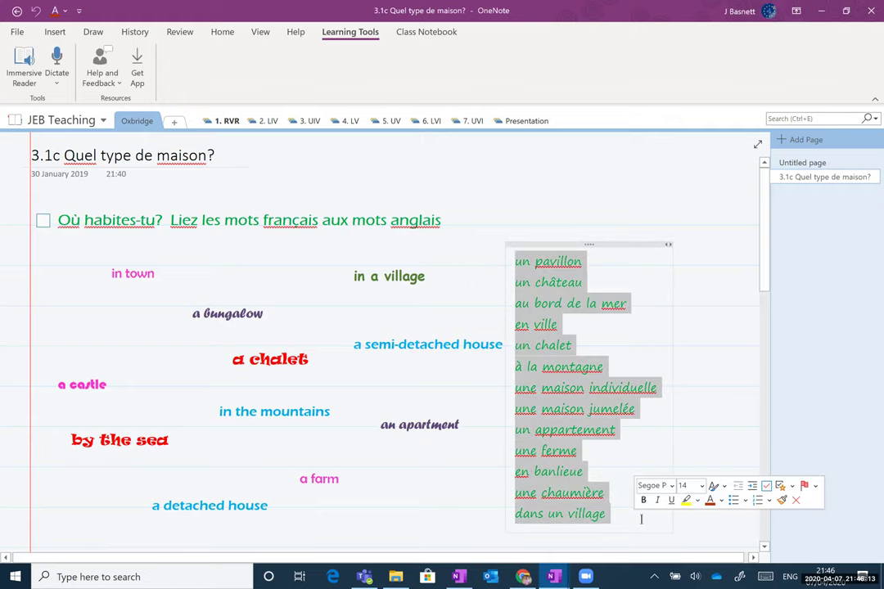